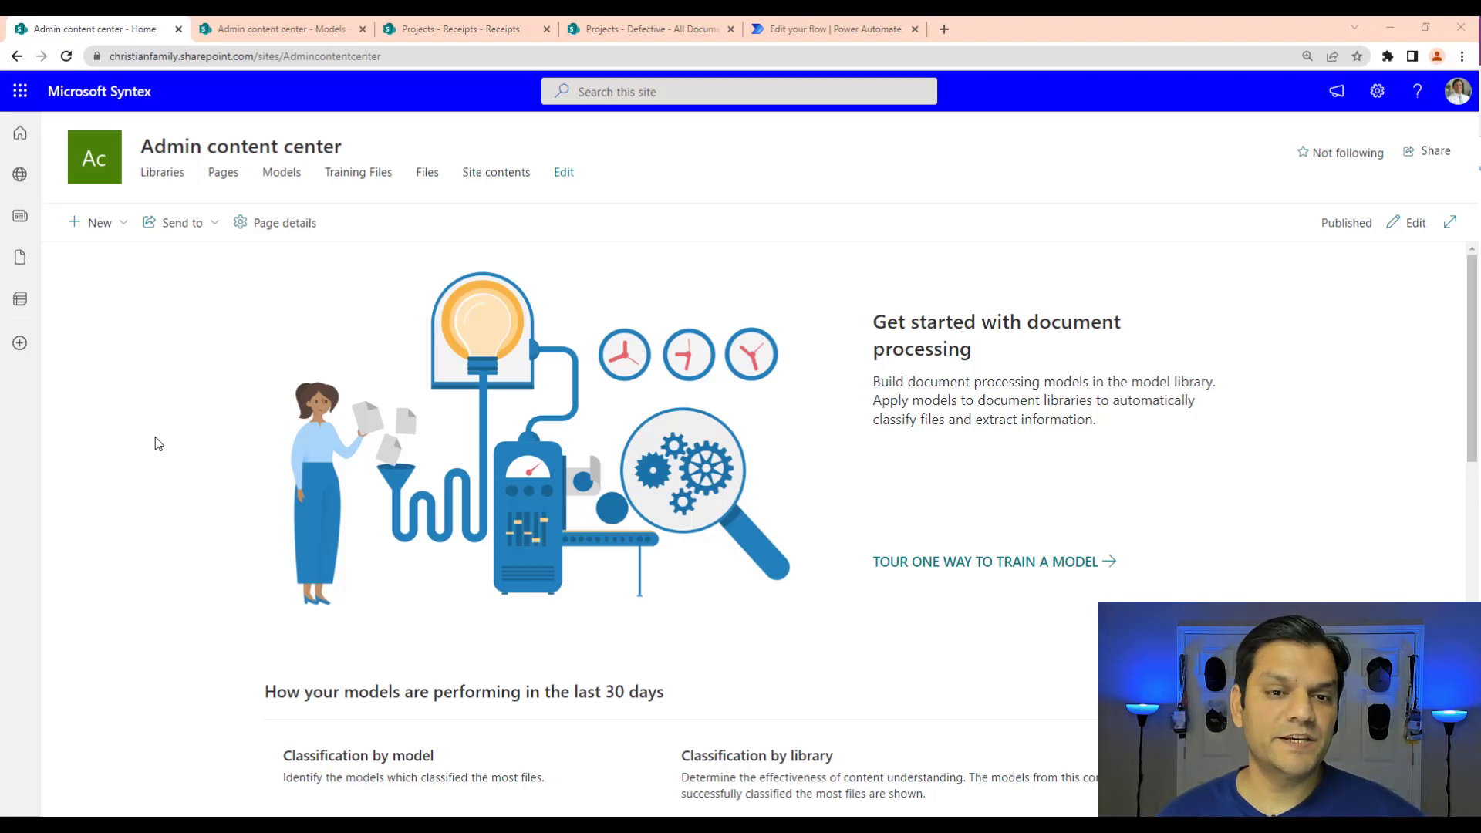
- Open the Receipts classifier from the Models library and review where it is applied, its extractors and its files to analyze
left_click(296, 183)
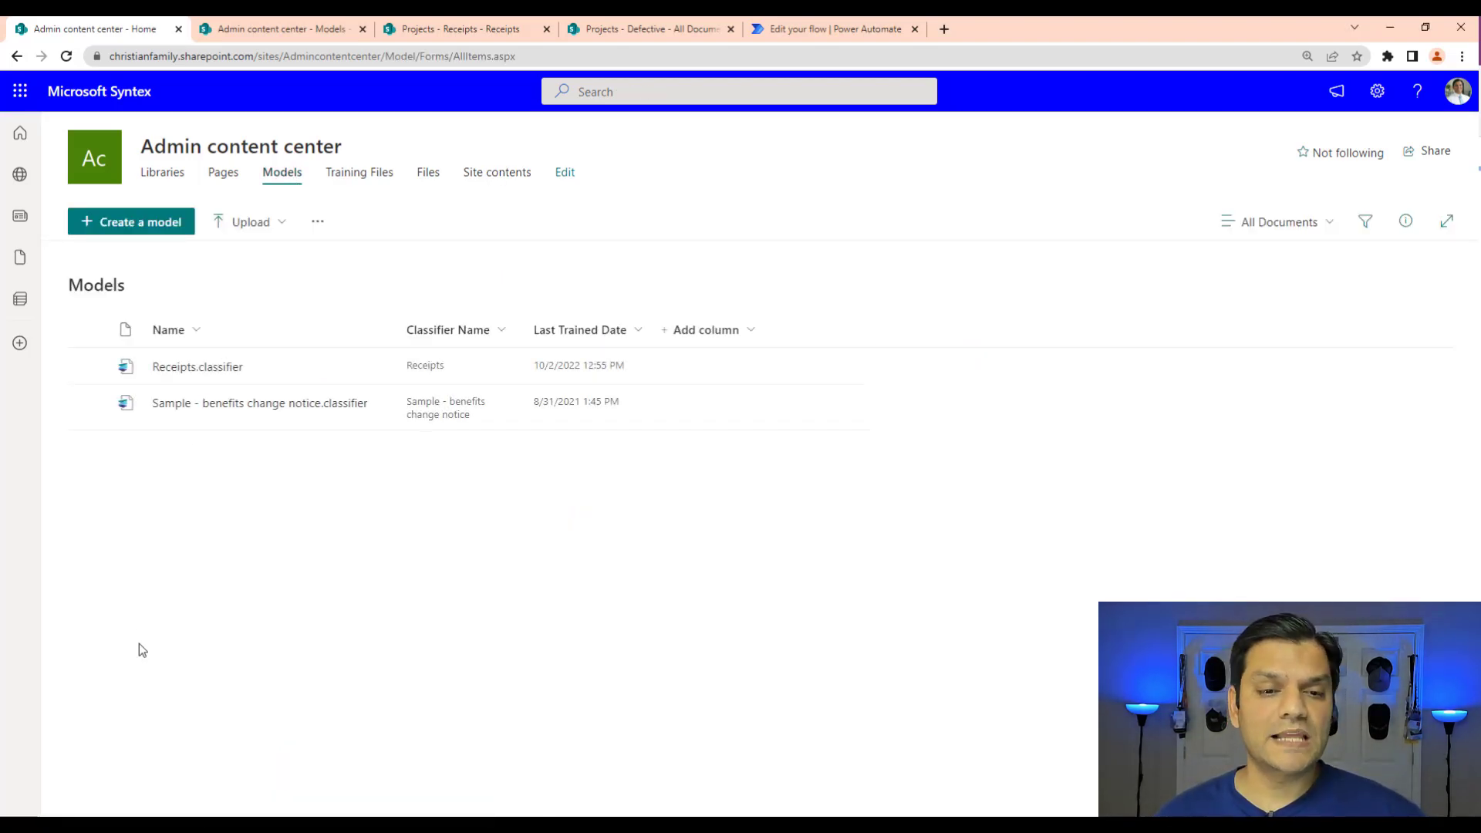
left_click(221, 376)
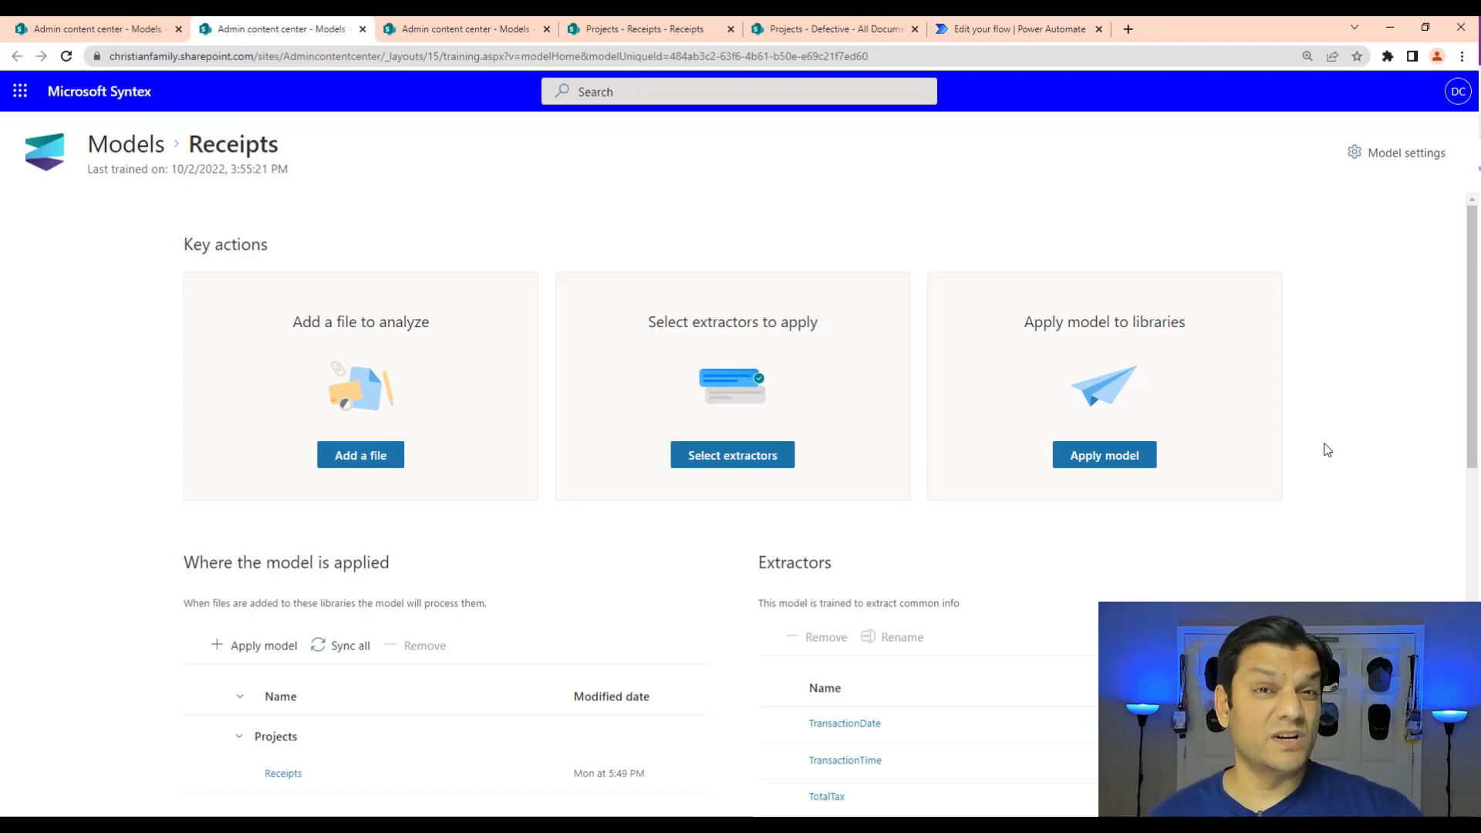
scroll(1327, 453, "down", 3)
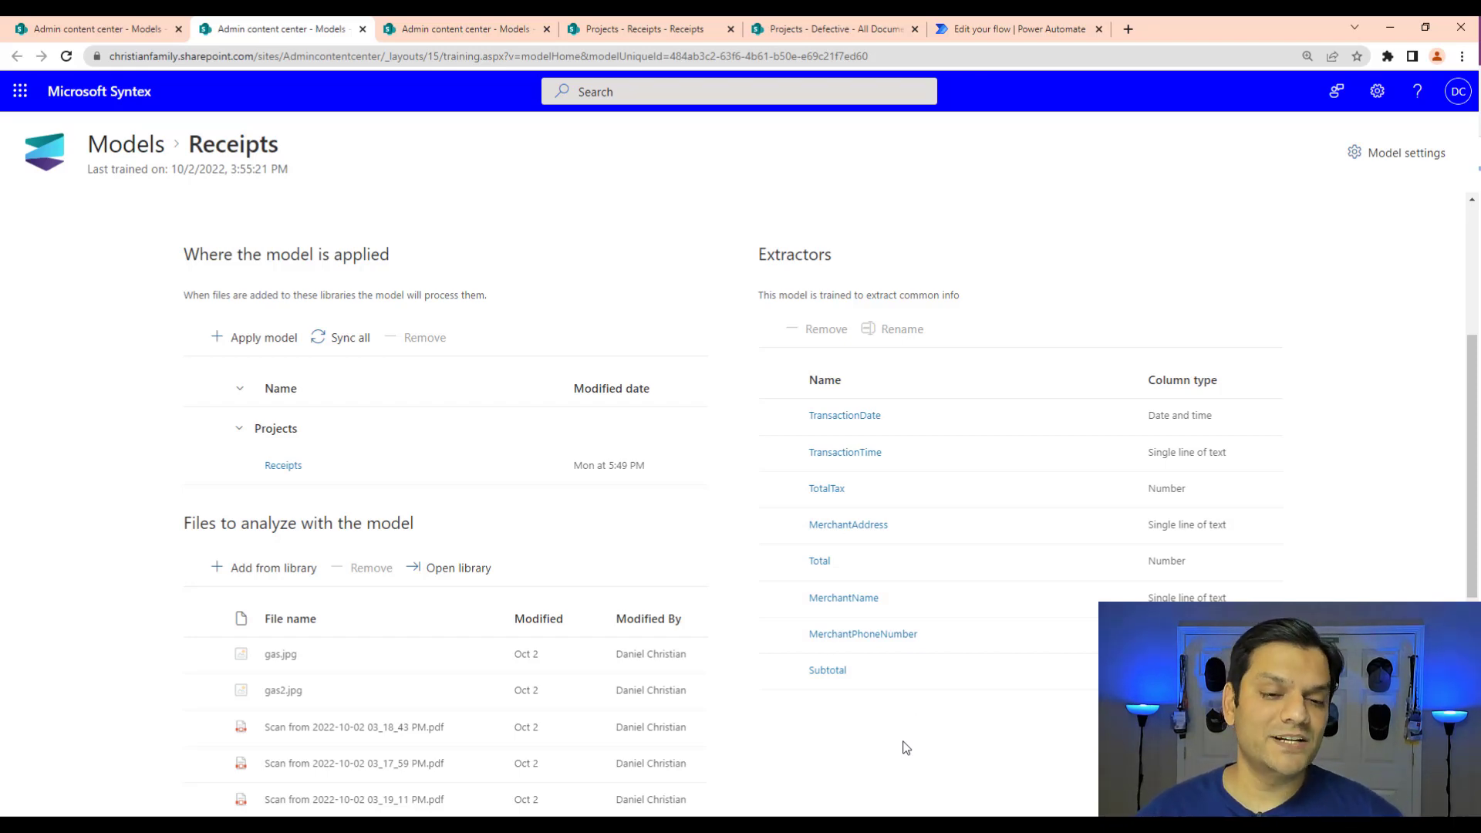
scroll(906, 747, "down", 2)
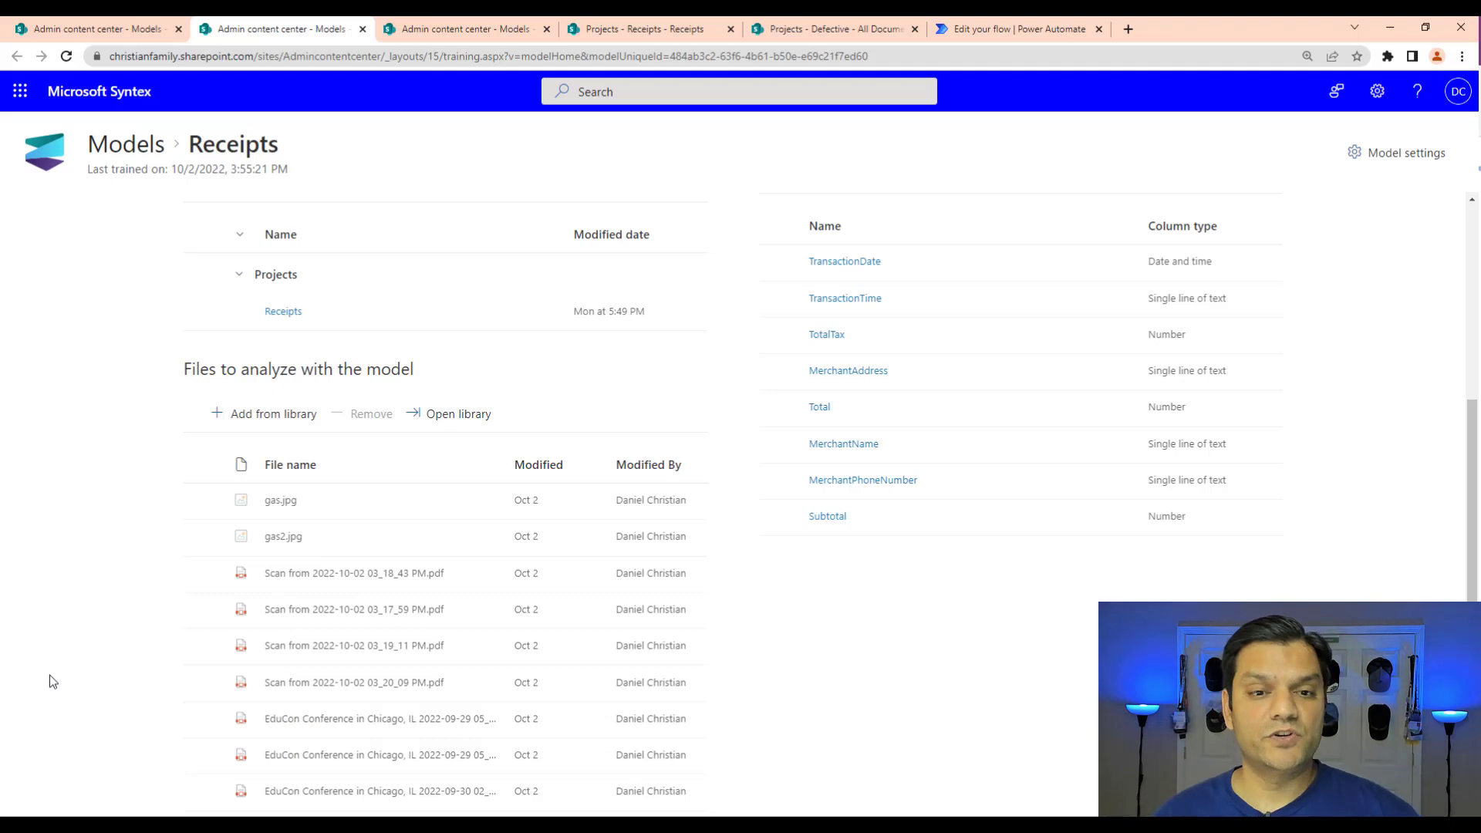
scroll(51, 679, "up", 4)
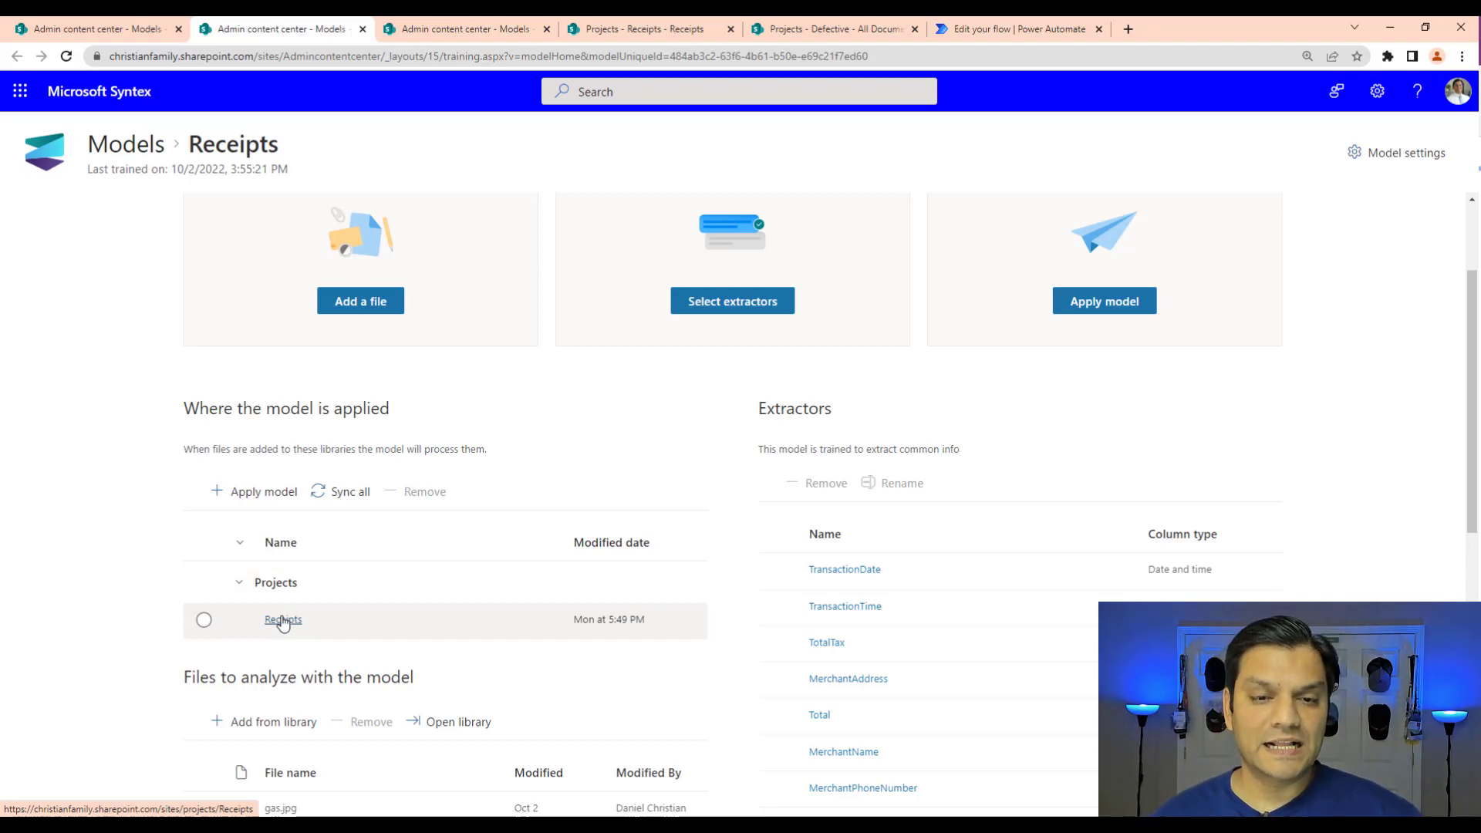
- Open the Receipts library the model is applied to and review its files and metadata columns through Low Confidence Notification
left_click(282, 621)
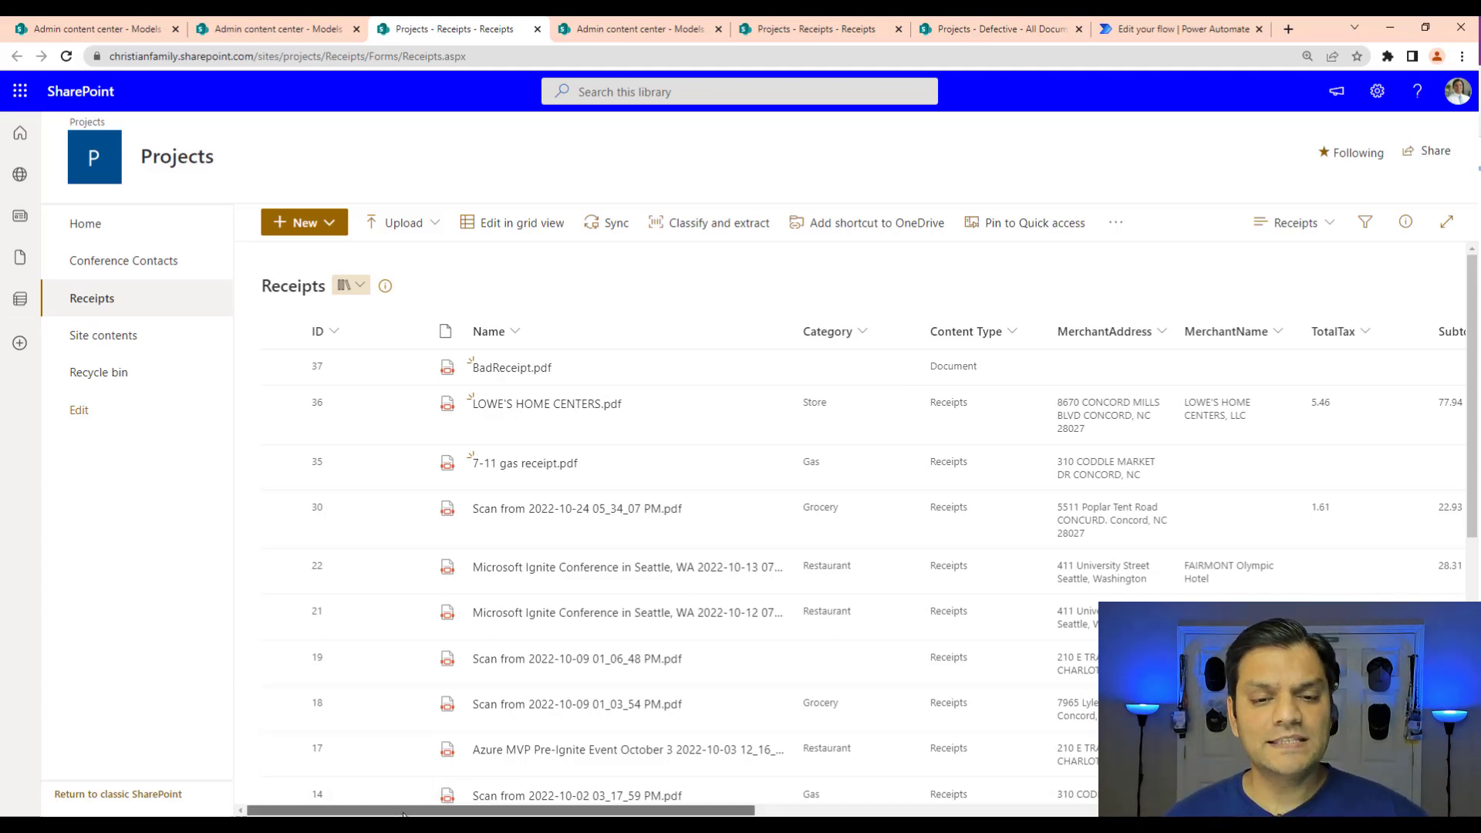
left_click_drag(403, 812, 413, 813)
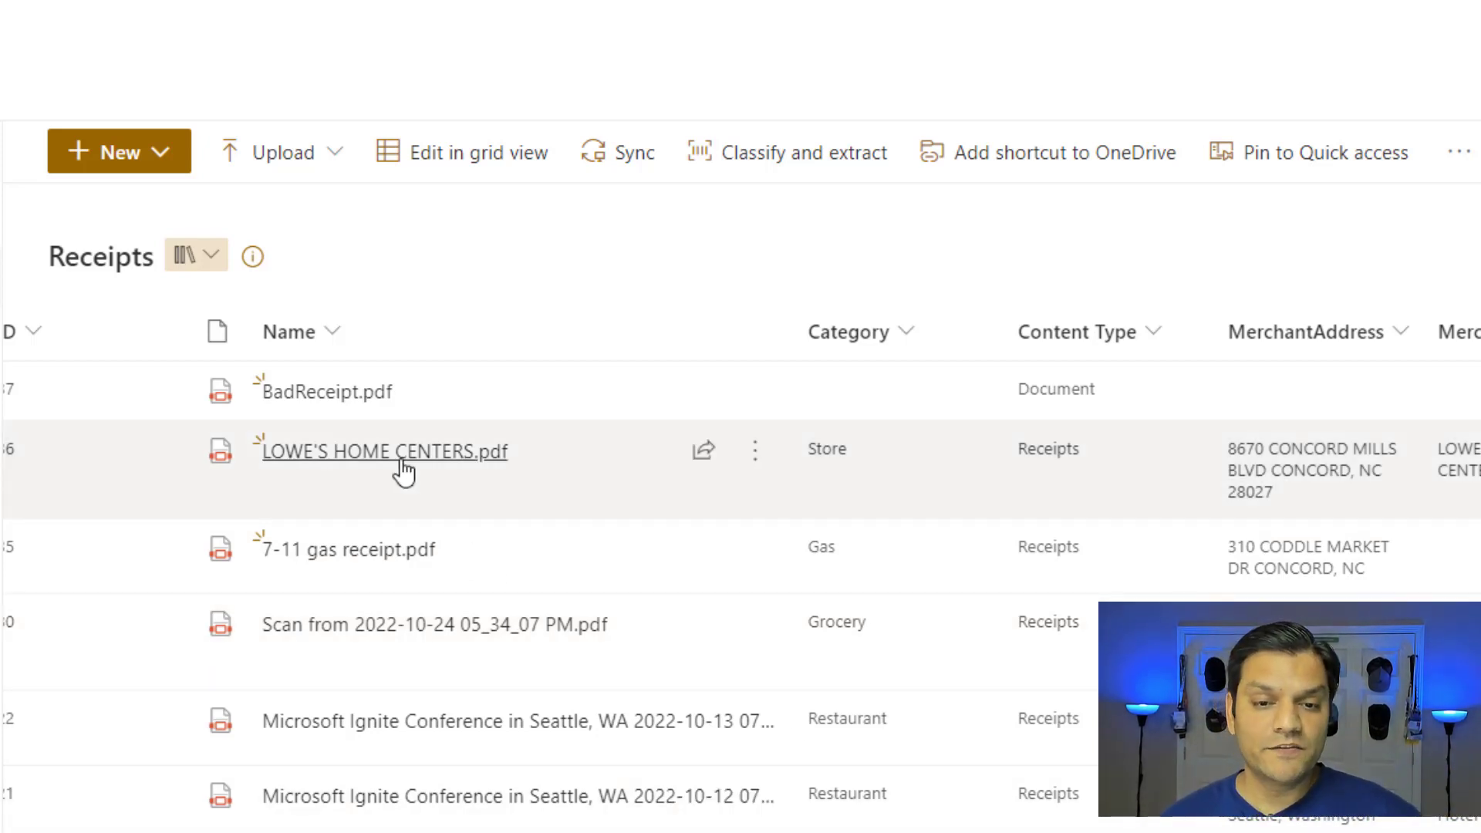
mouse_move(403, 470)
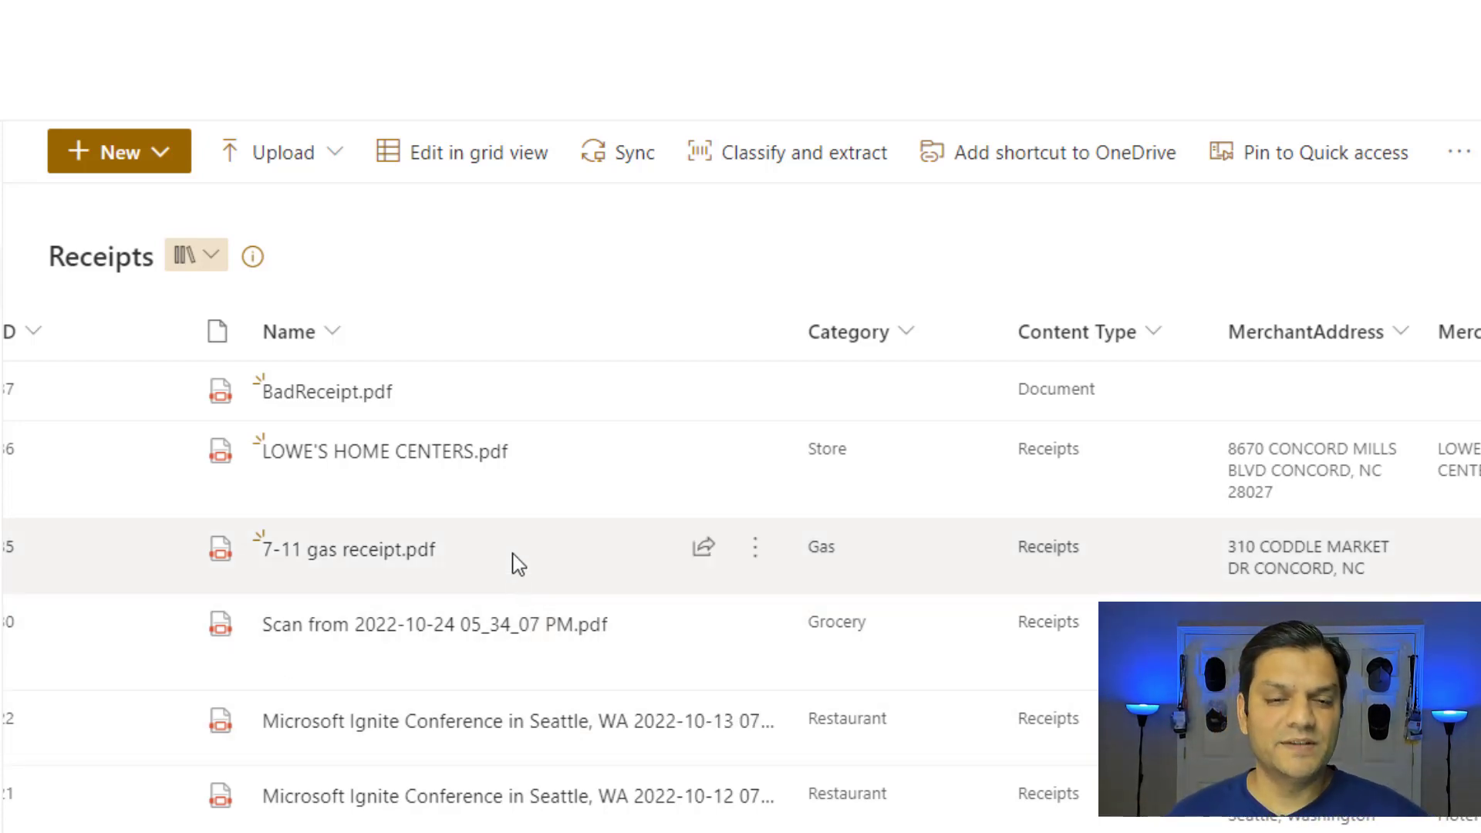
mouse_move(517, 563)
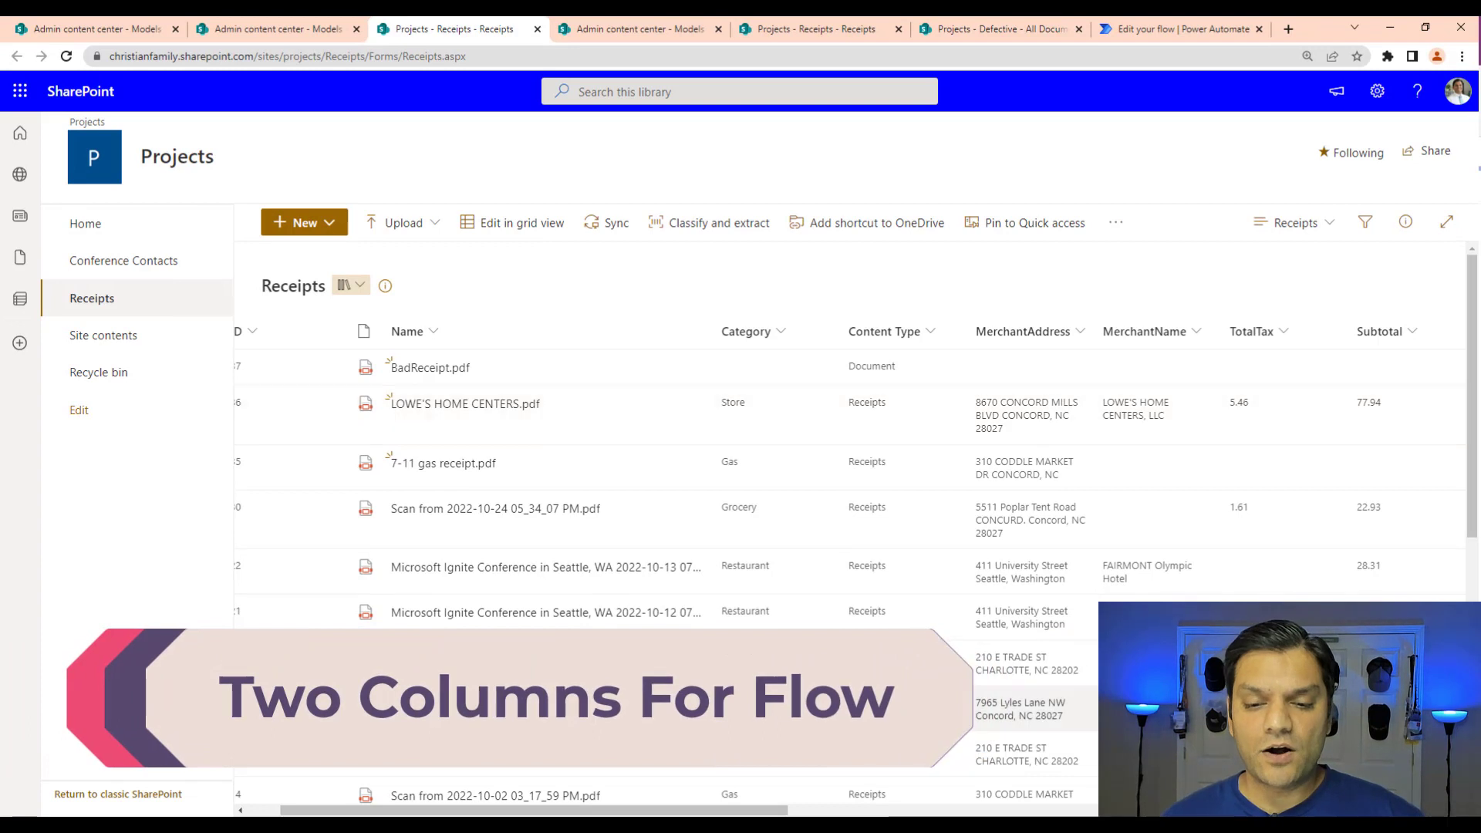
left_click_drag(772, 813, 992, 814)
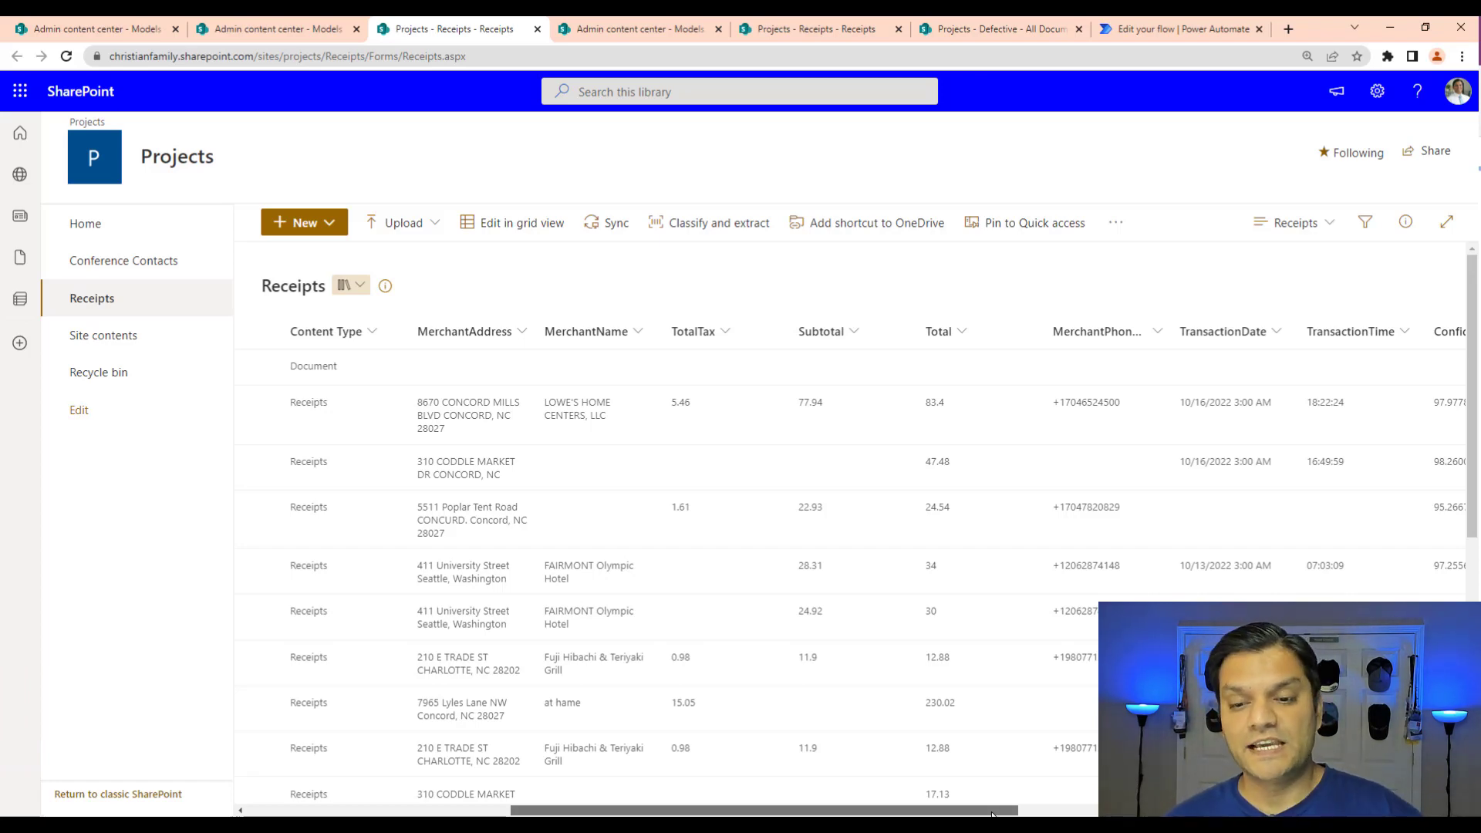
left_click_drag(992, 814, 1072, 814)
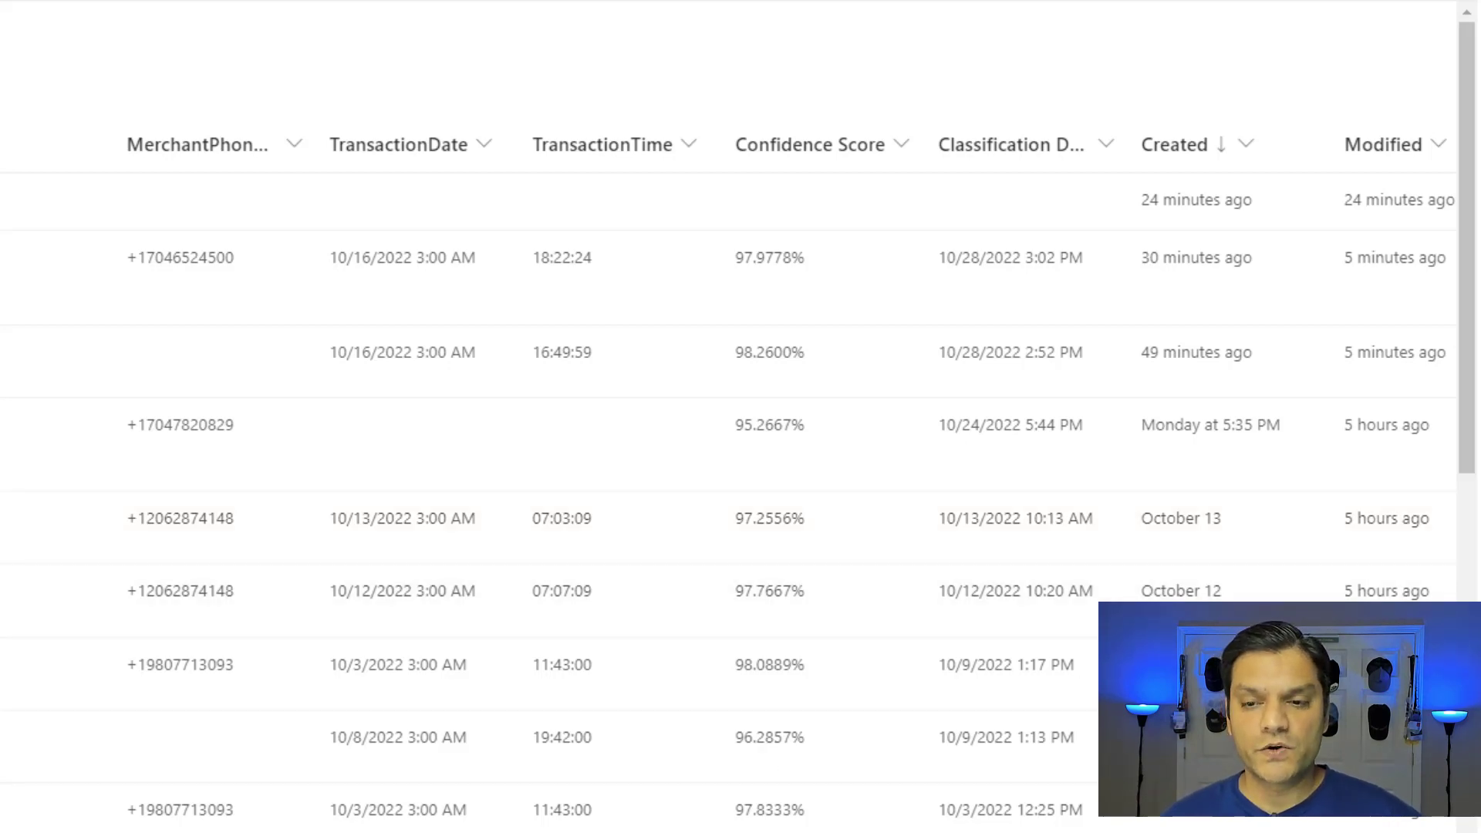
scroll(740, 462, "right", 10)
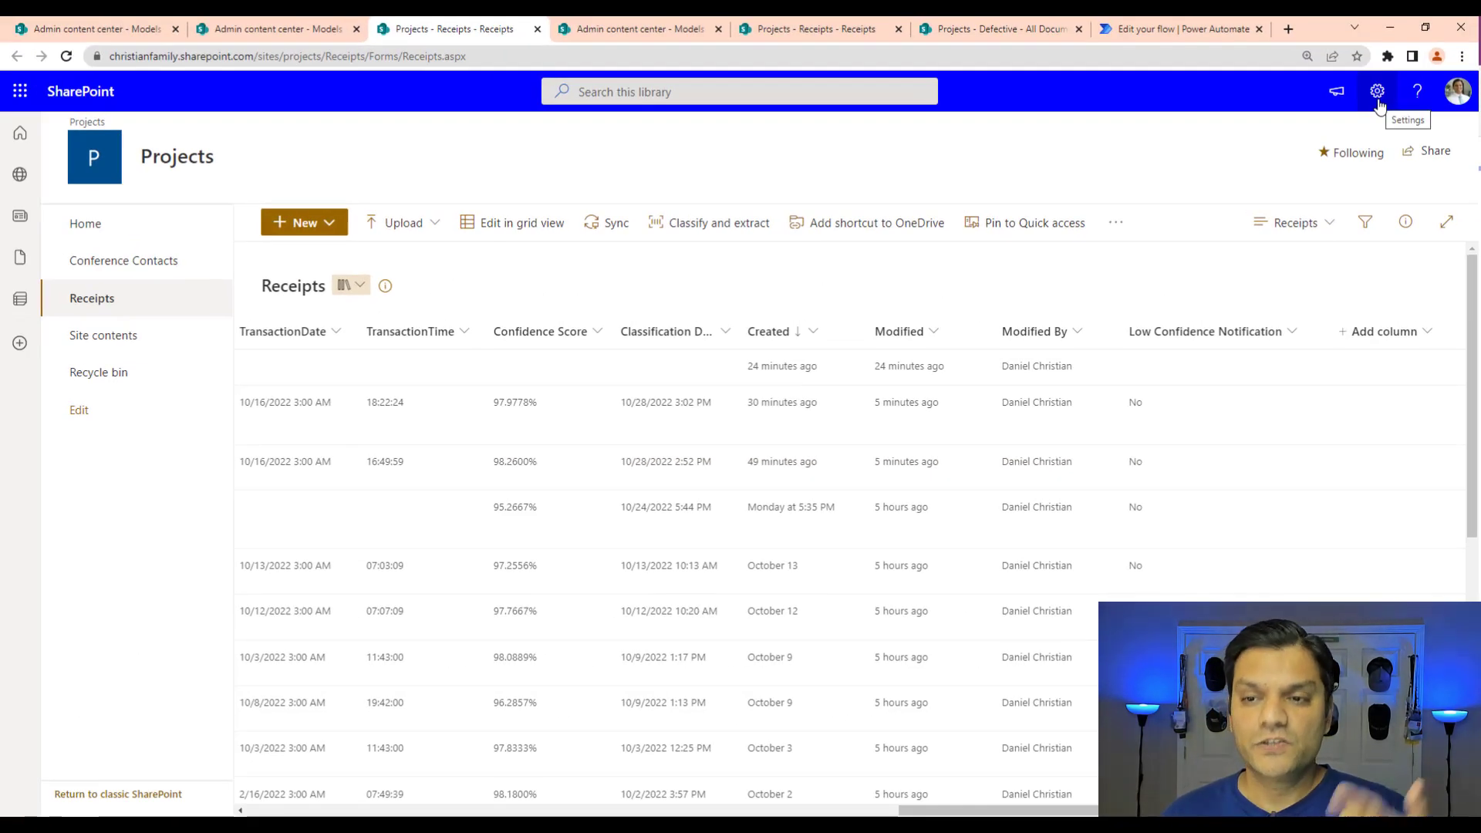
- Open the full settings of the Receipts library and inspect the configuration of its Low Confidence Notification column
left_click(1377, 92)
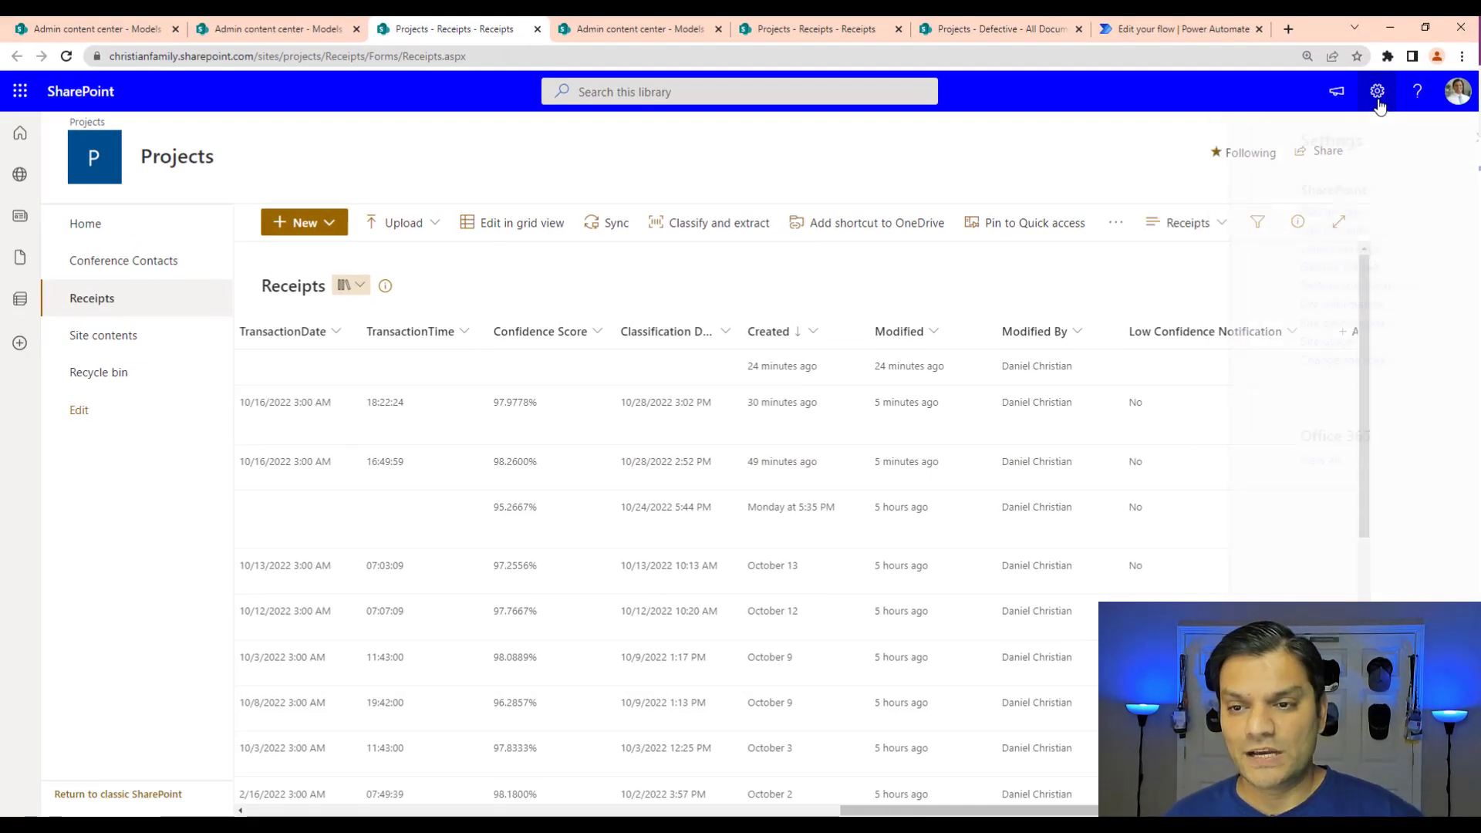
left_click(1282, 248)
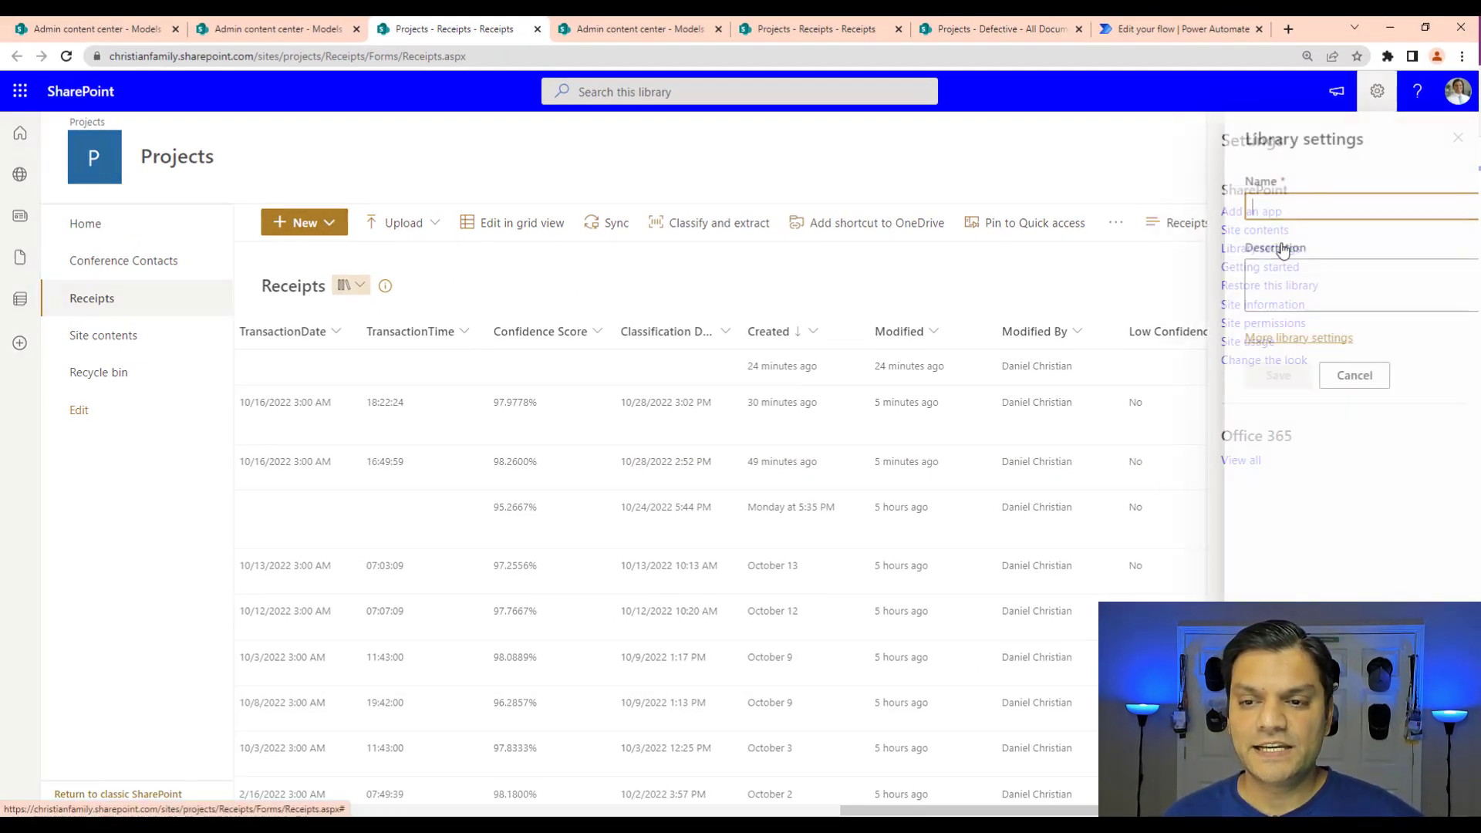
left_click(1259, 339)
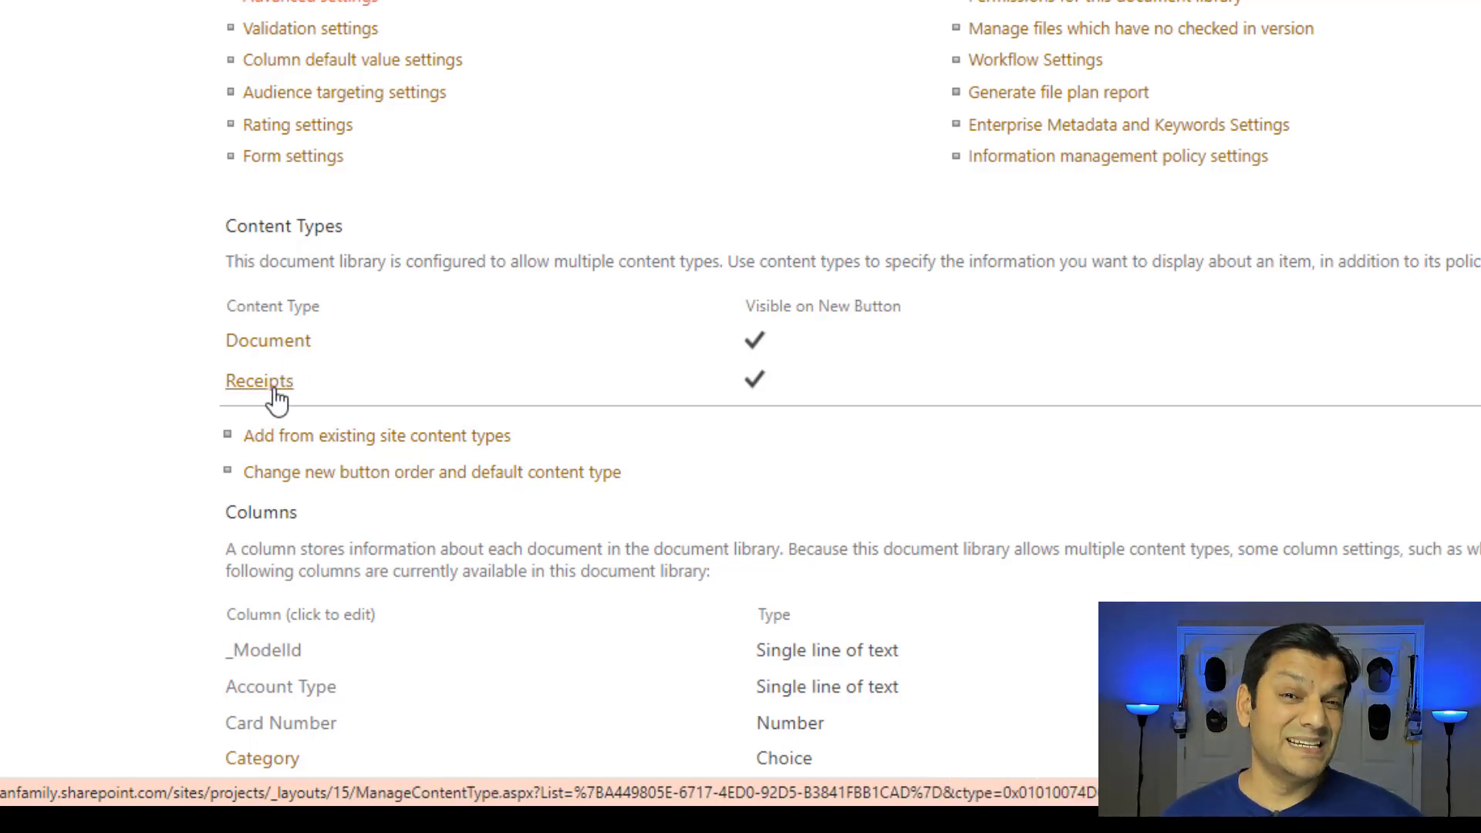
scroll(81, 563, "down", 8)
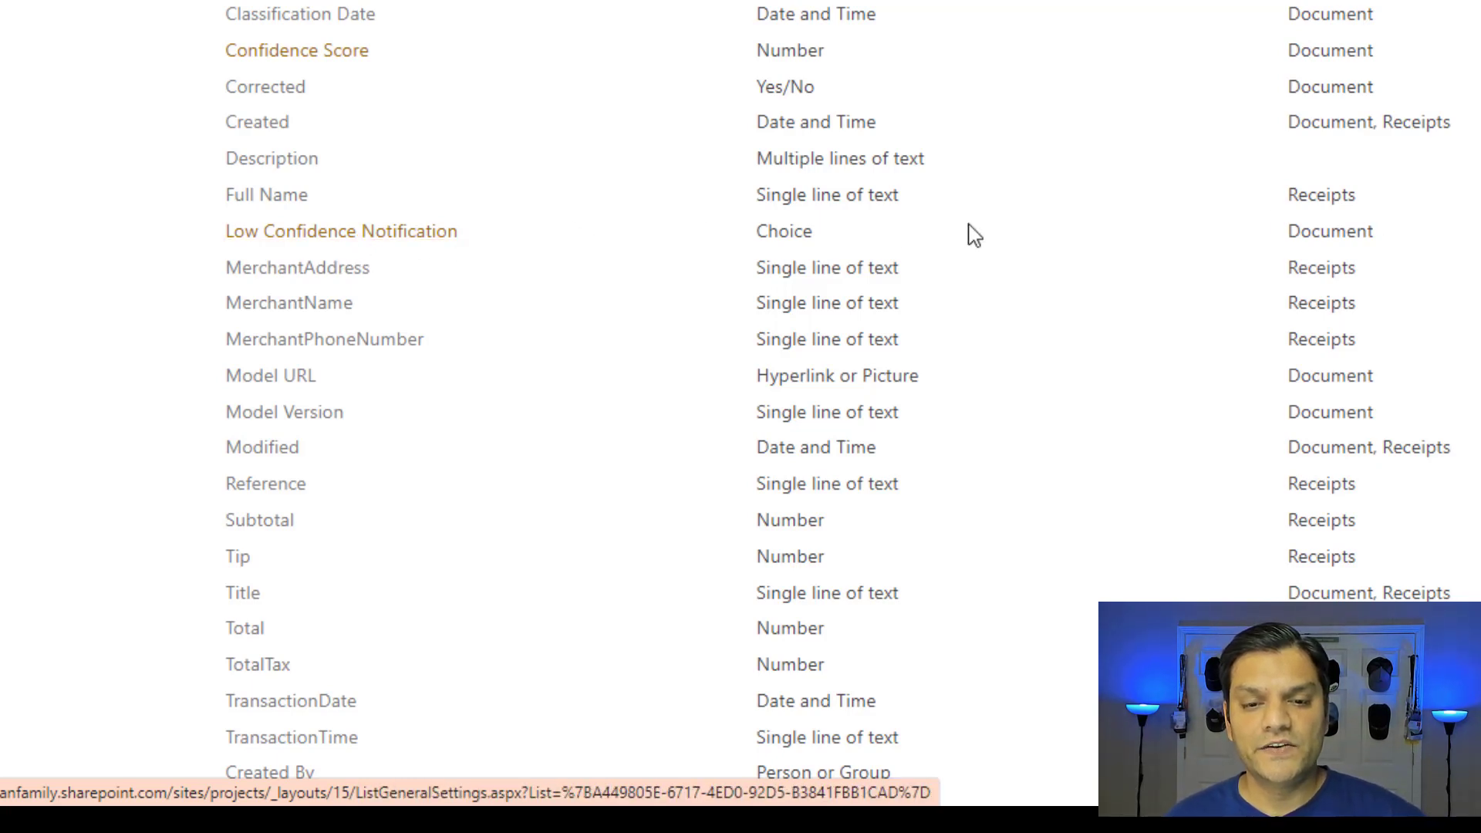
left_click(383, 247)
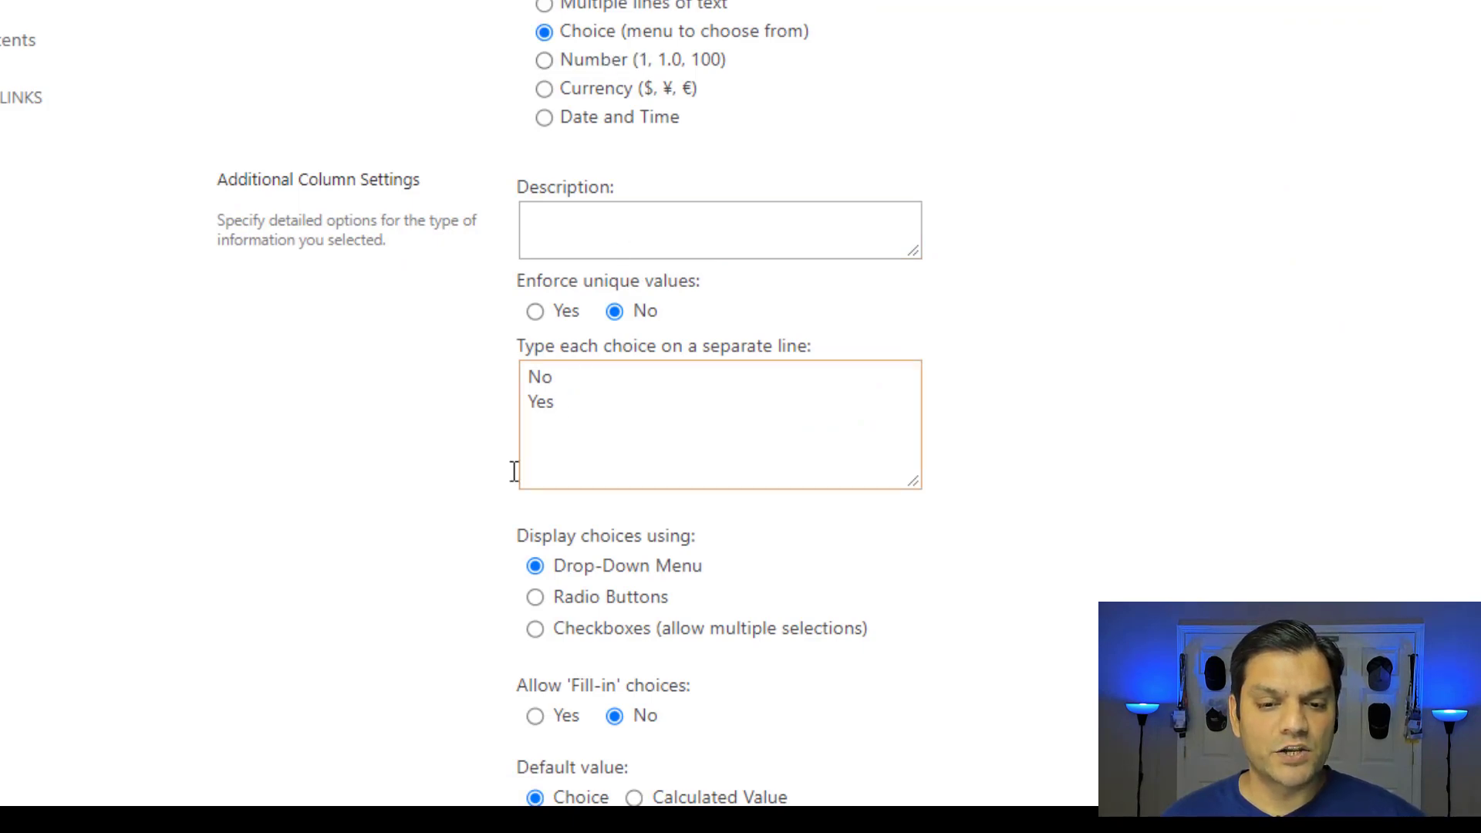
scroll(426, 665, "down", 5)
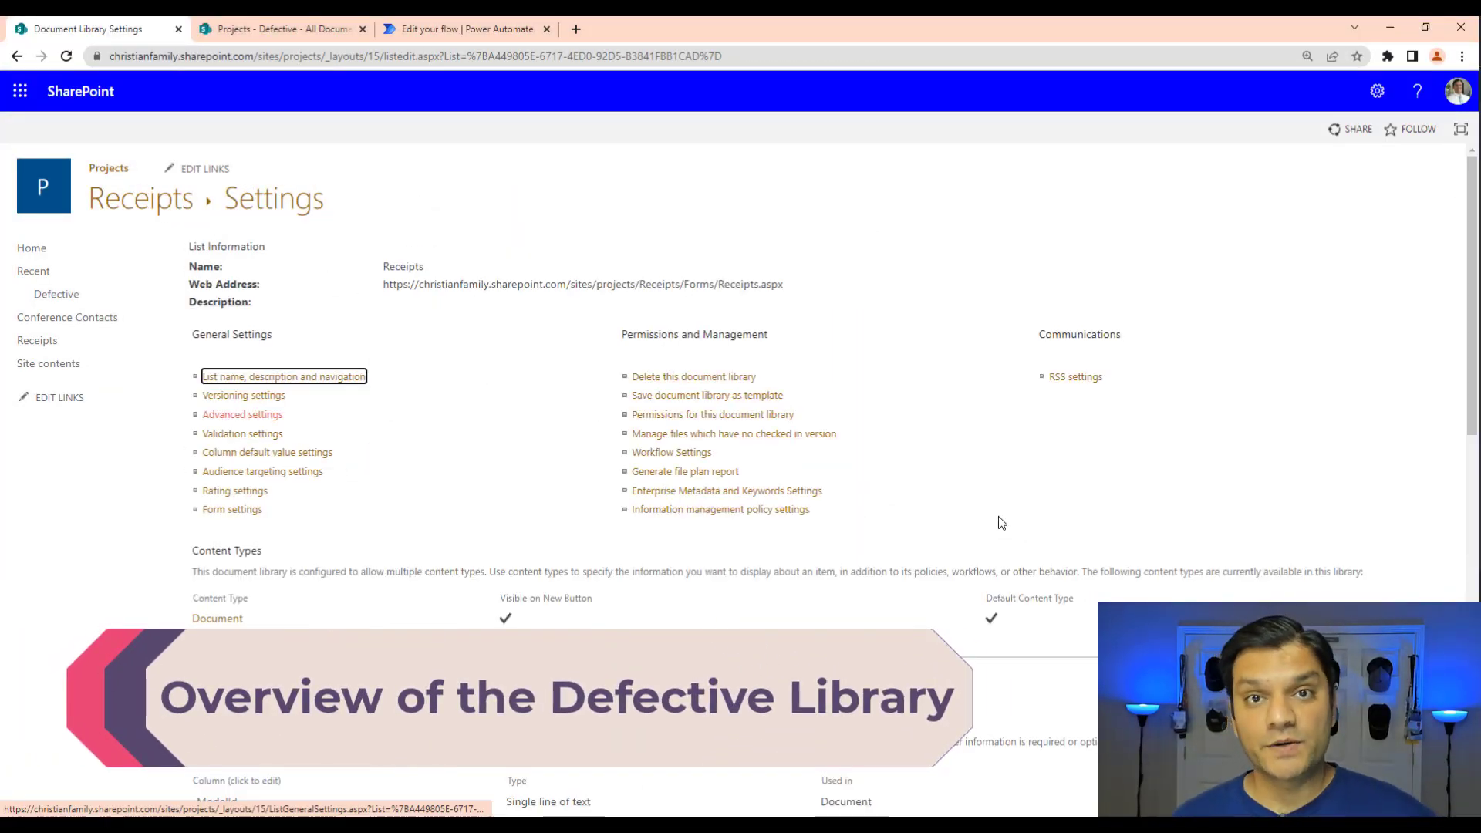
- Return to the Receipts library and compare its BadReceipt.pdf entry with the contents and columns of the Defective library
left_click(147, 209)
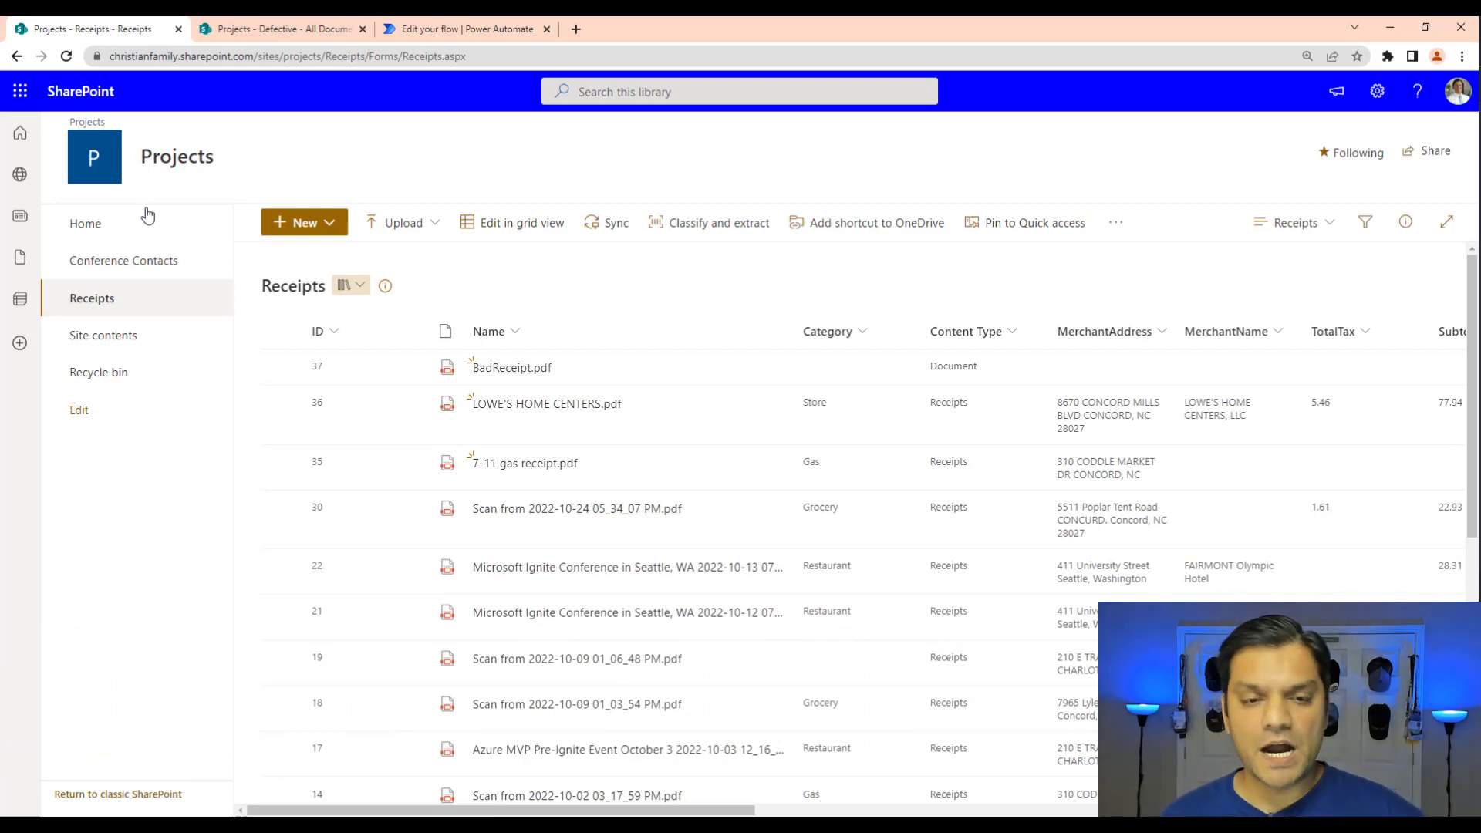
left_click(273, 29)
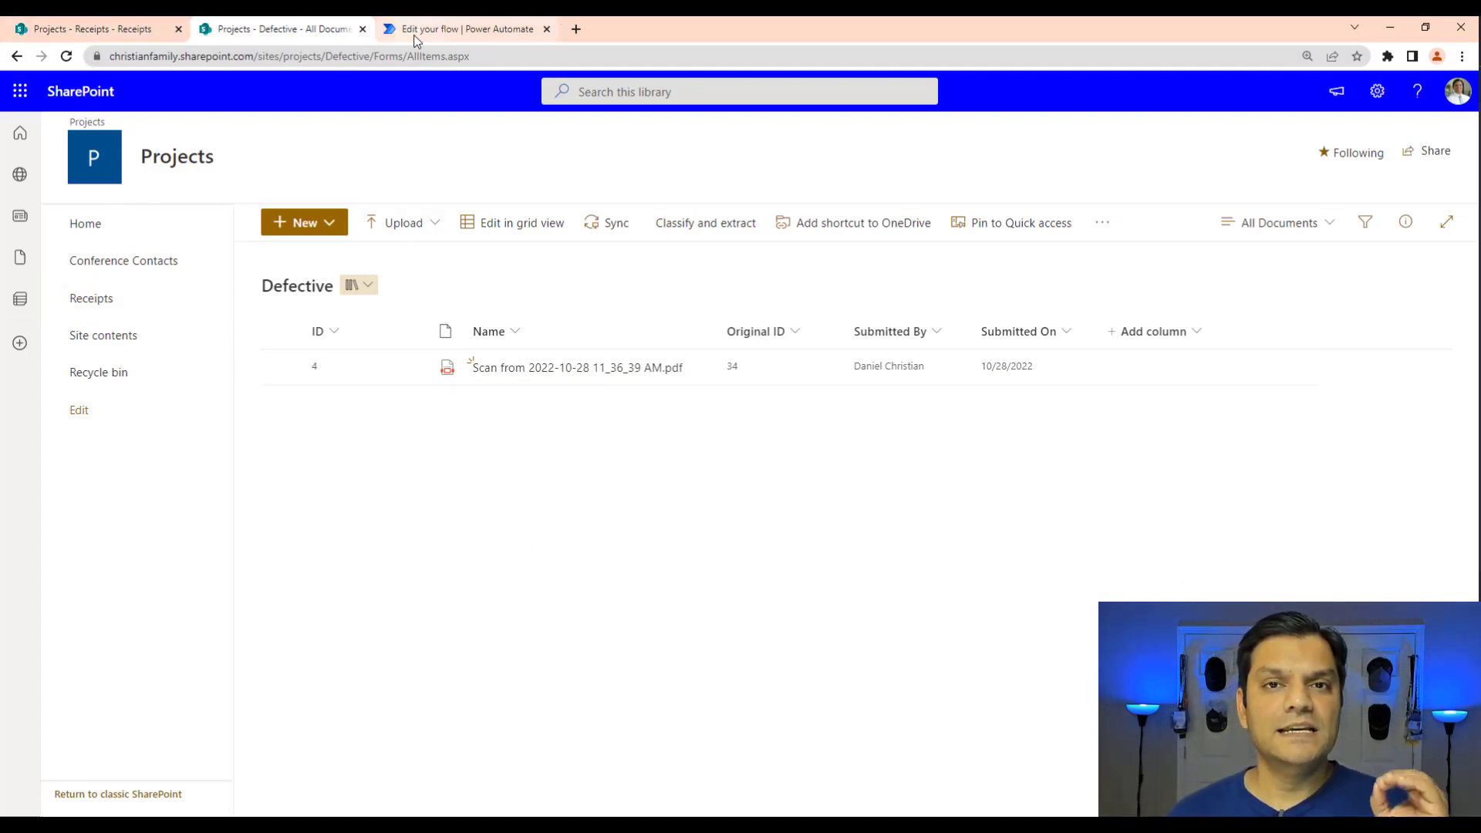
left_click(101, 31)
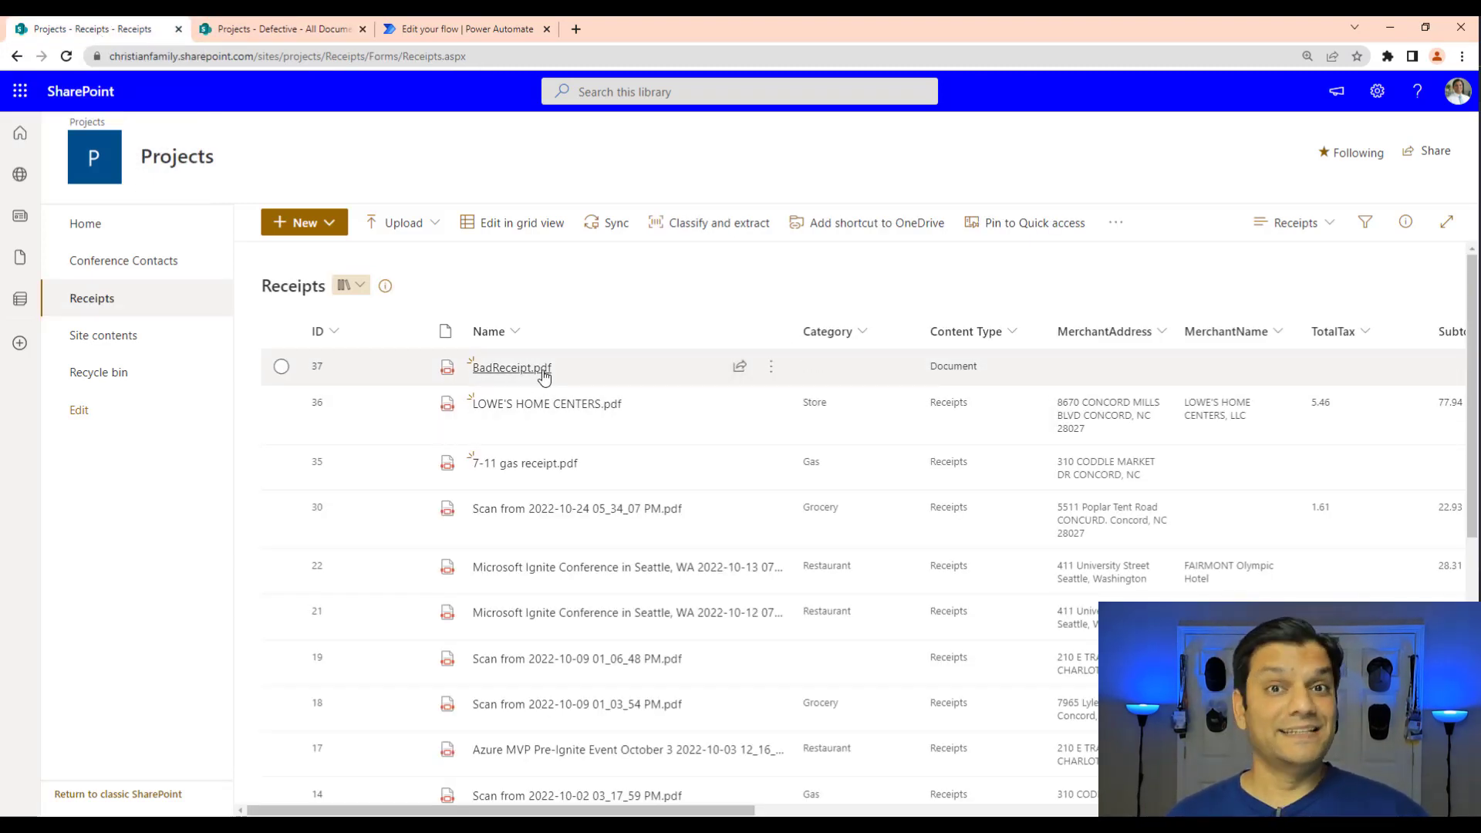
mouse_move(543, 374)
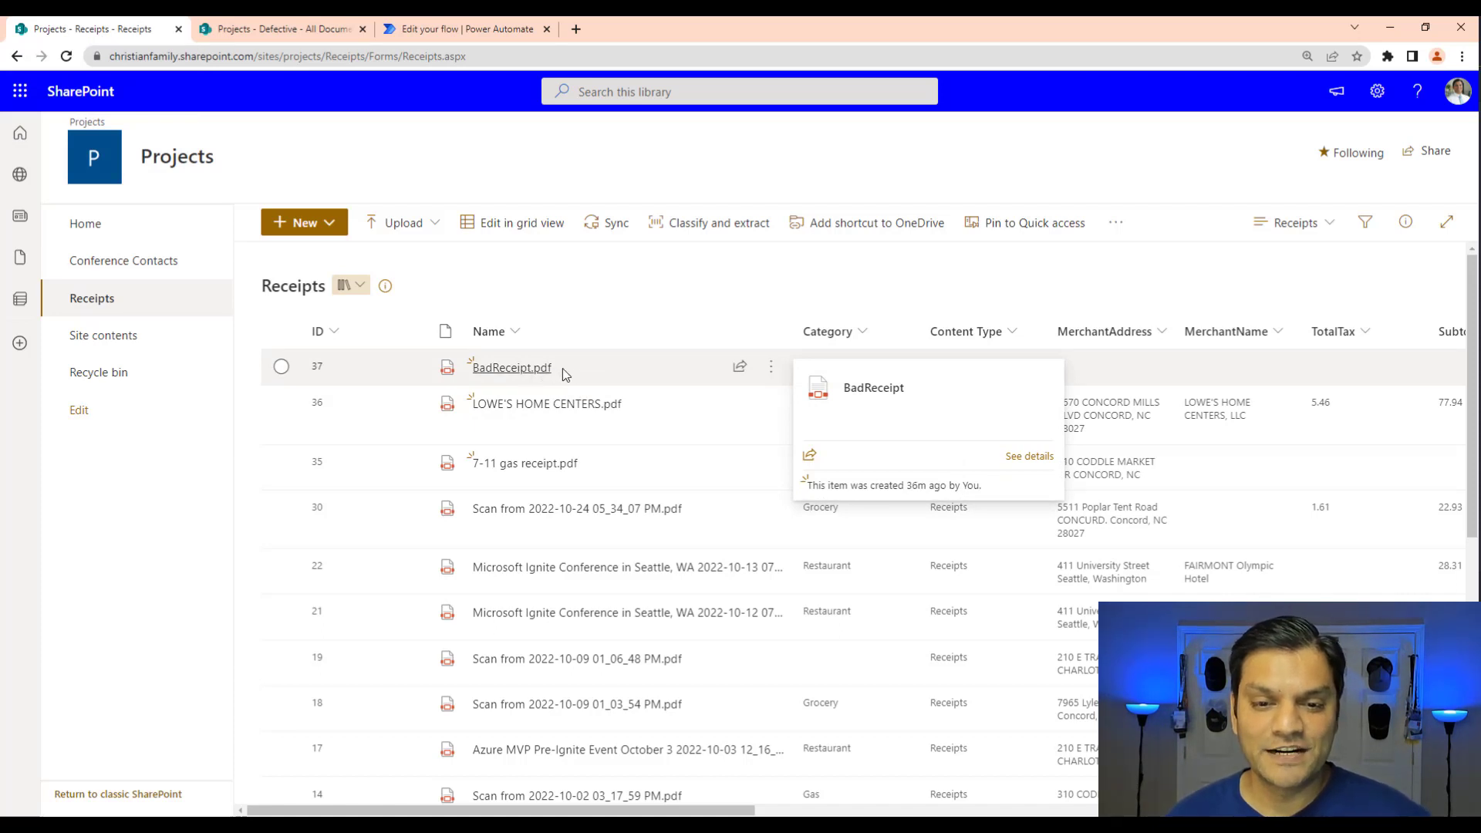
left_click(255, 26)
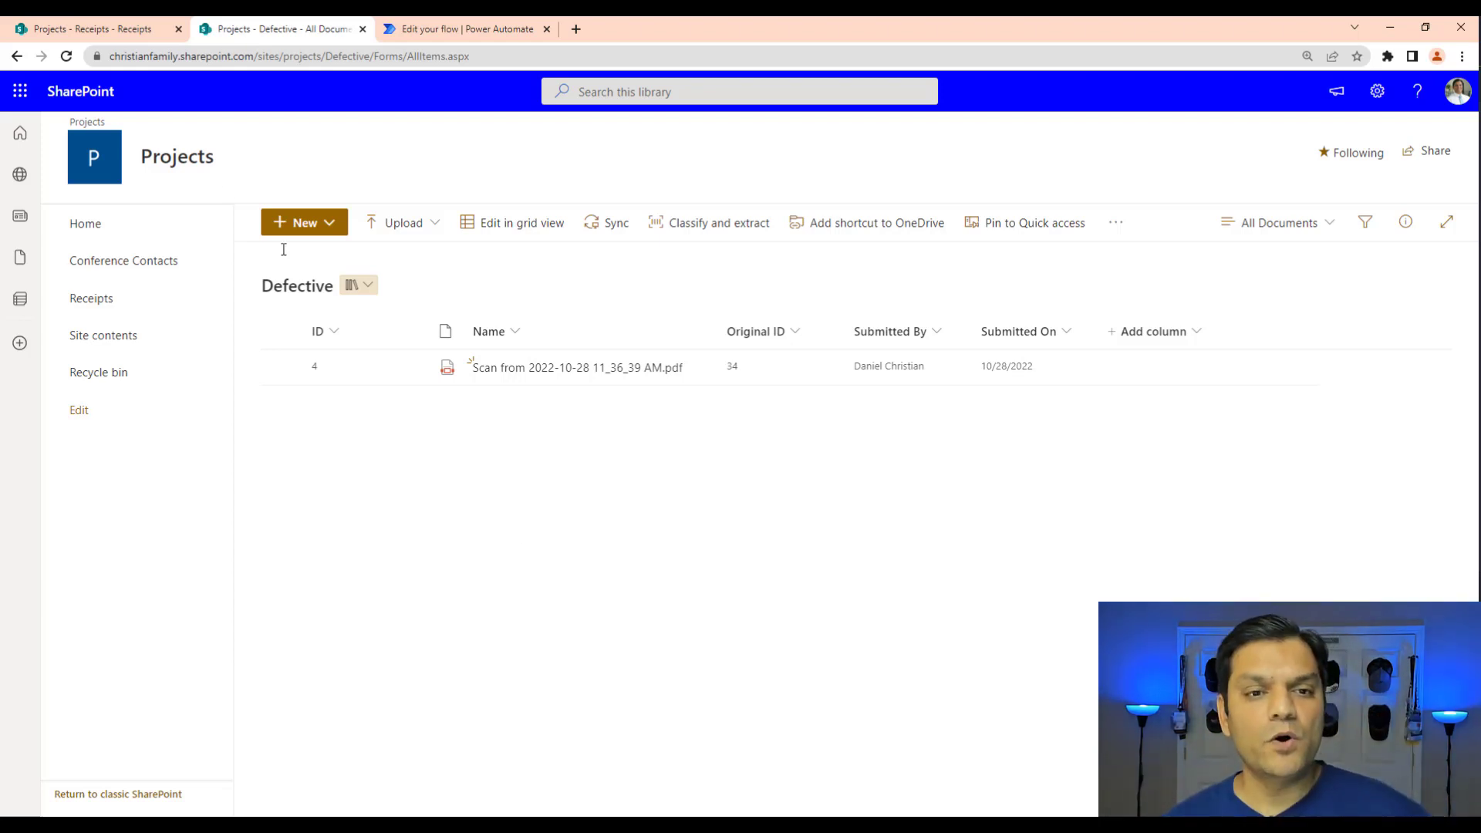
left_click(147, 31)
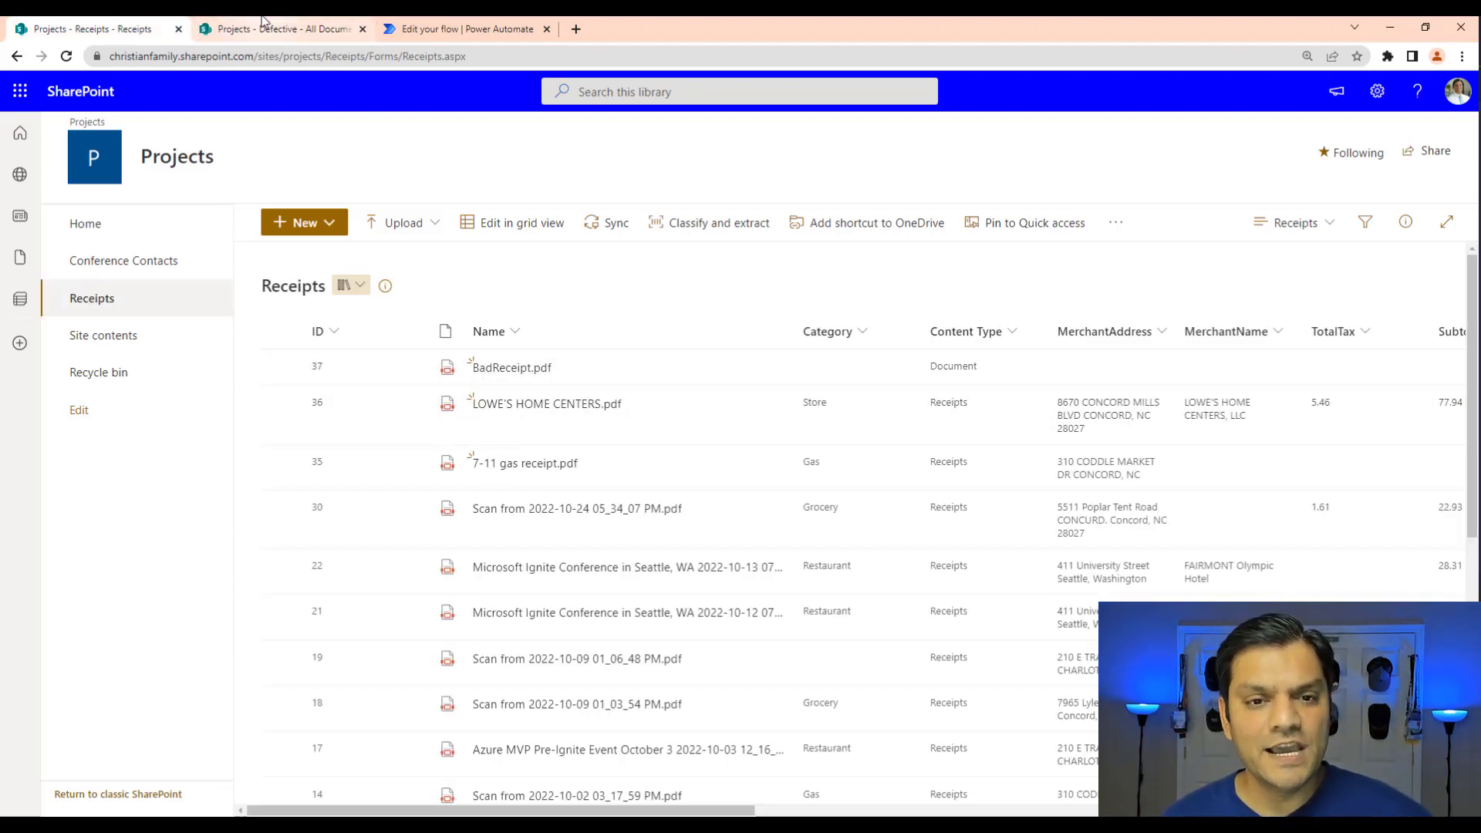
left_click(262, 30)
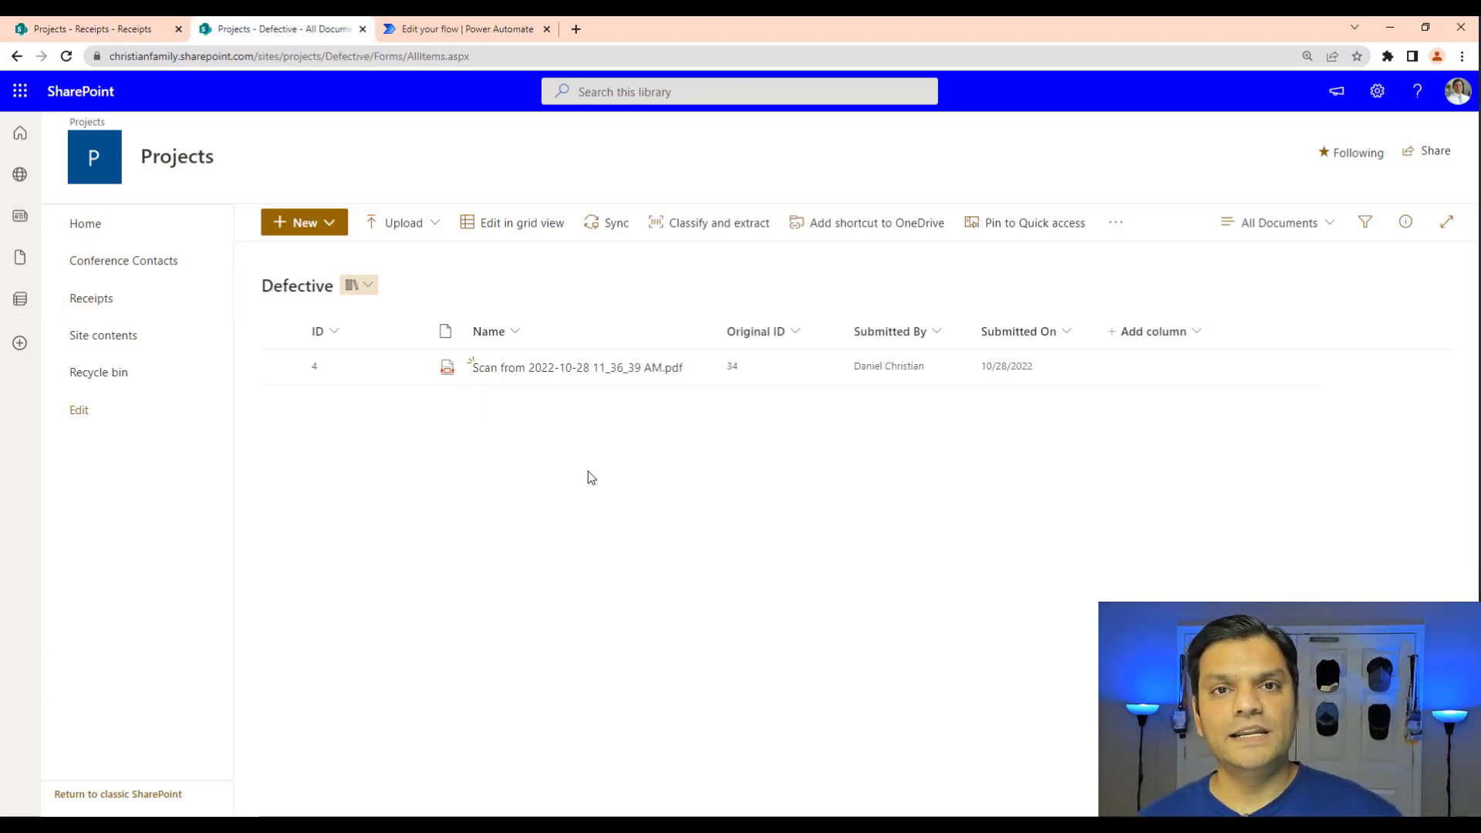
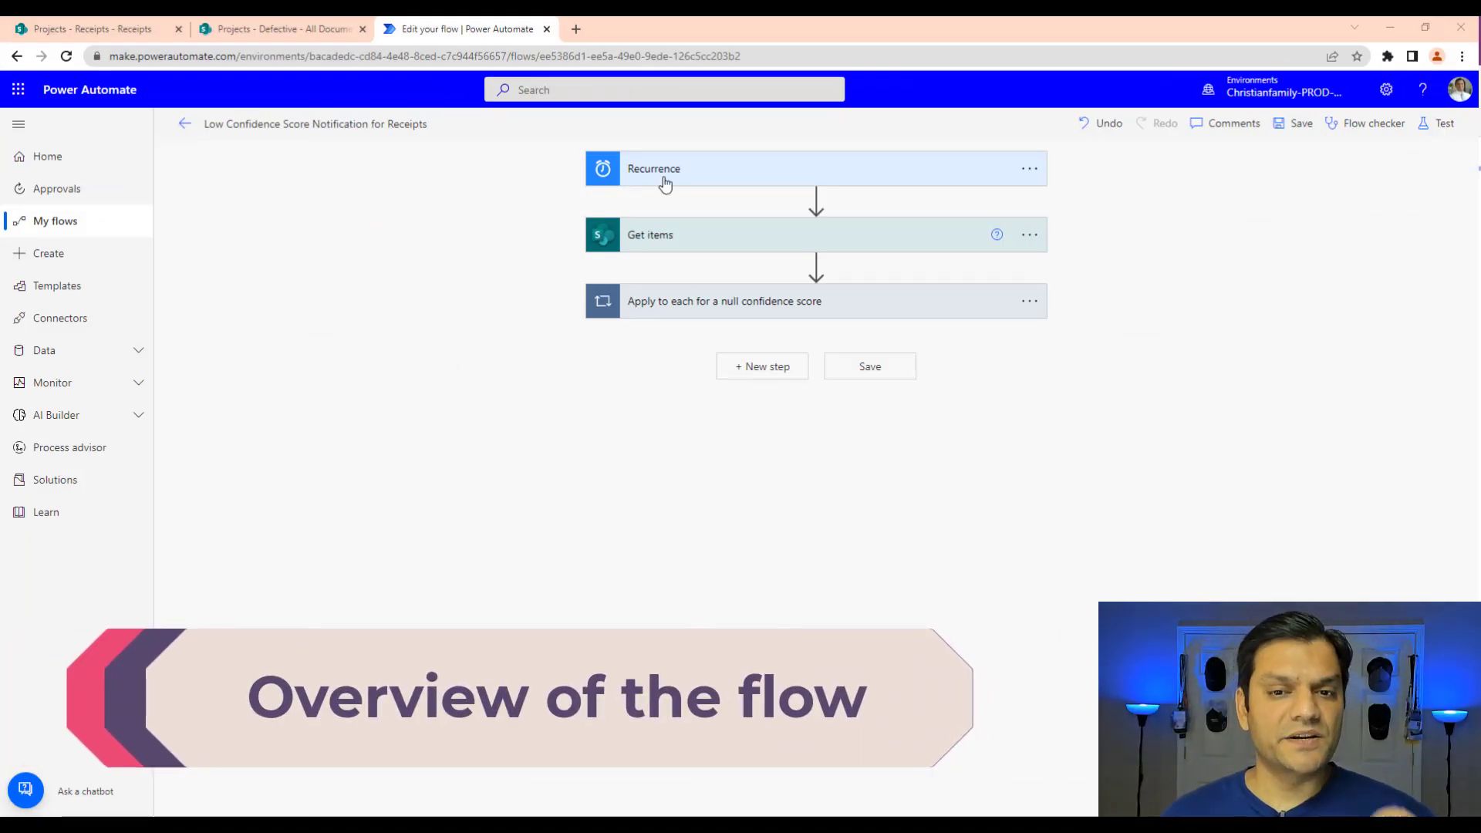
- Expand Get items and the apply-to-each loop in the flow, and review the null confidence score condition and its branches
left_click(655, 236)
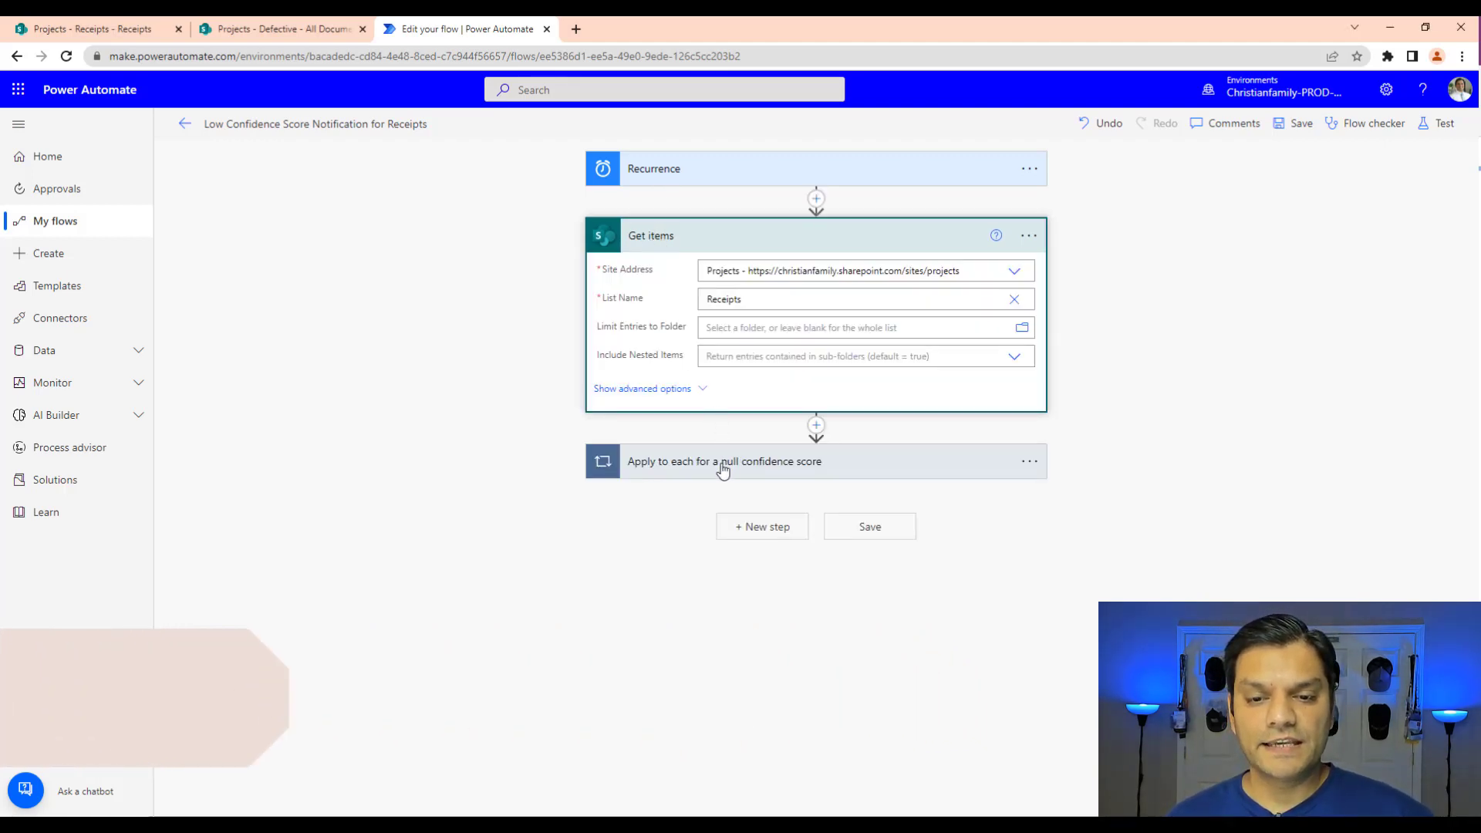
scroll(448, 538, "down", 2)
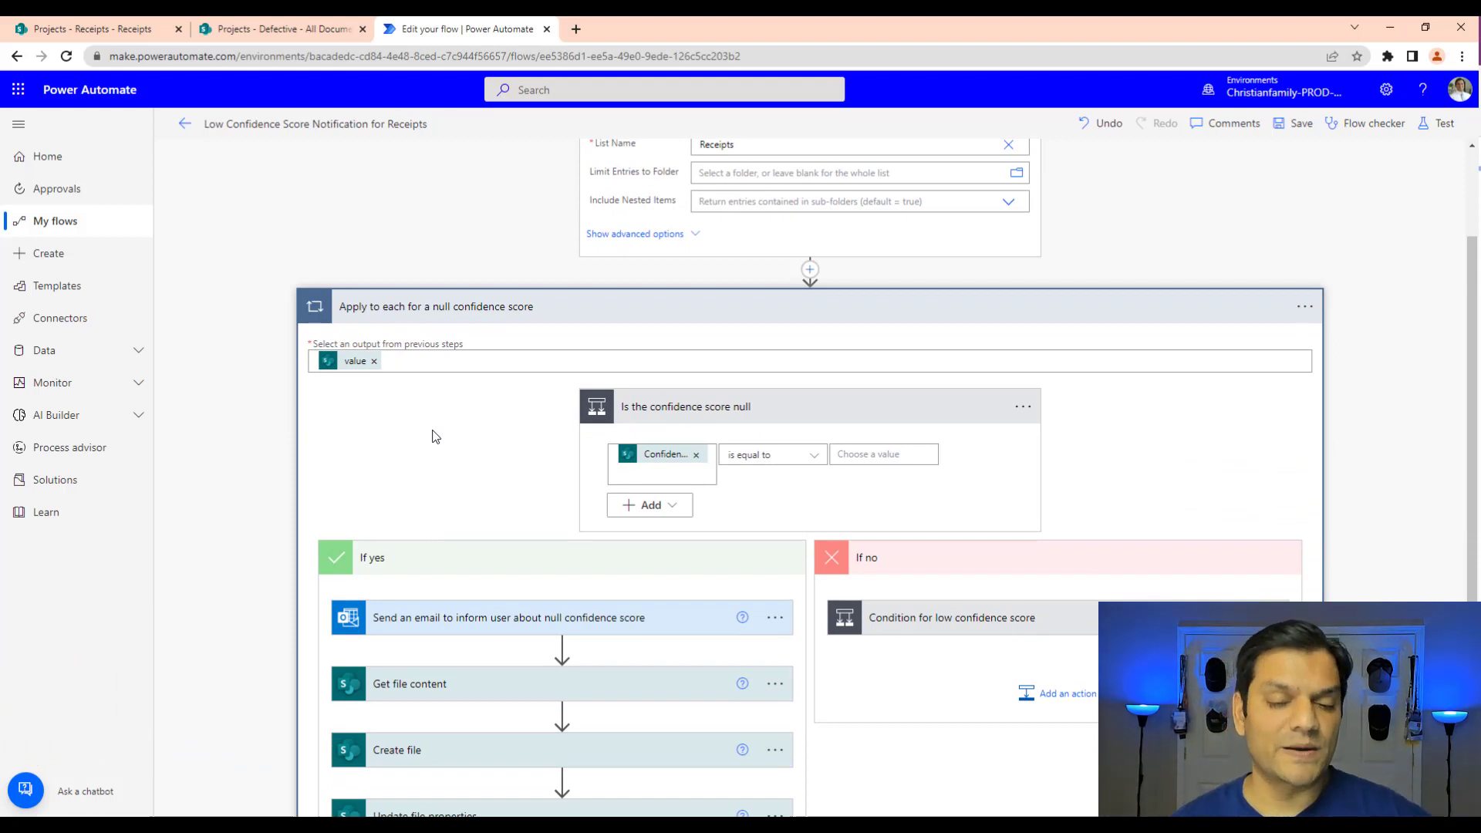
scroll(435, 437, "down", 1)
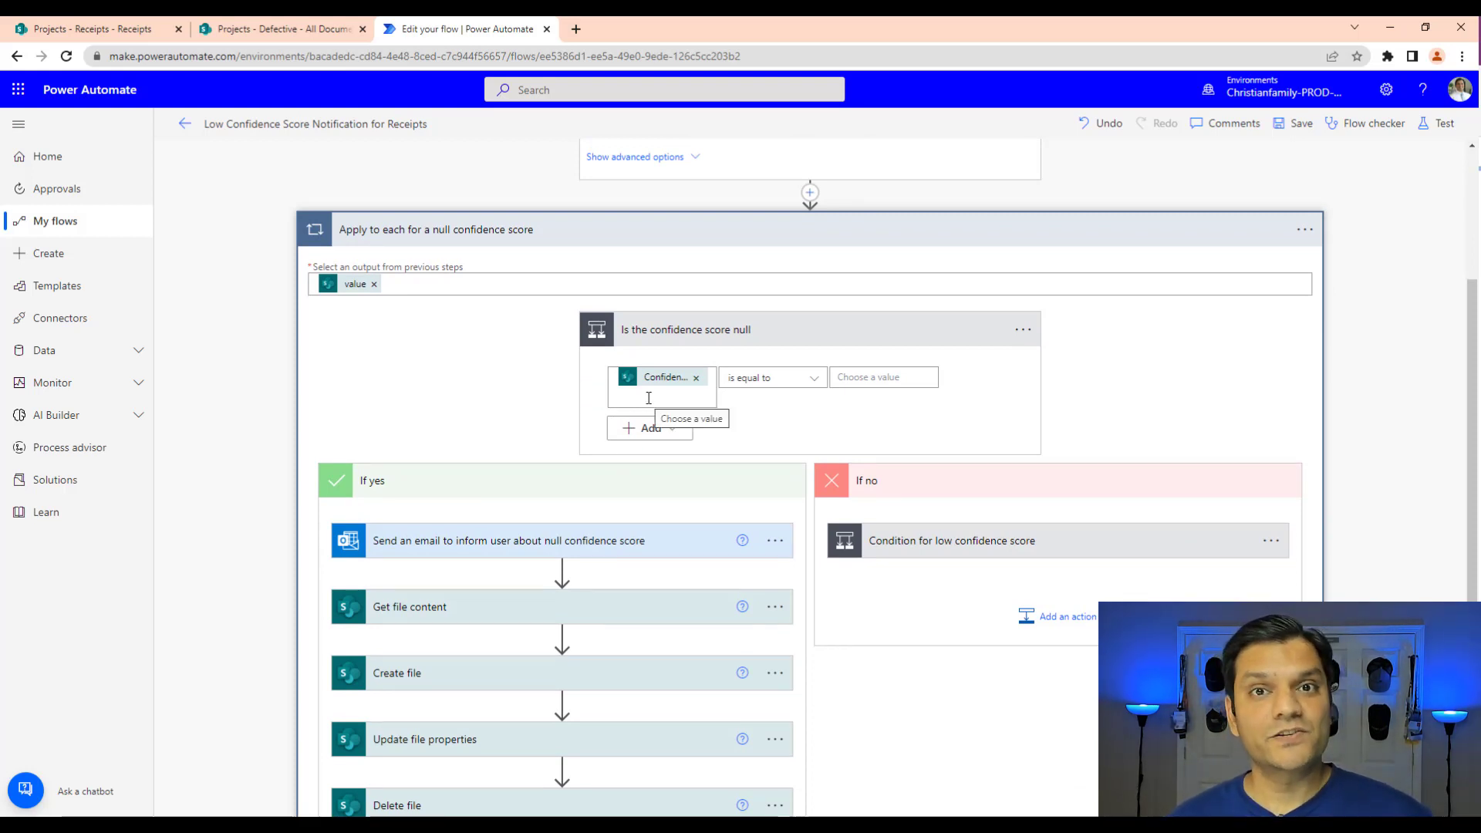
scroll(473, 433, "down", 1)
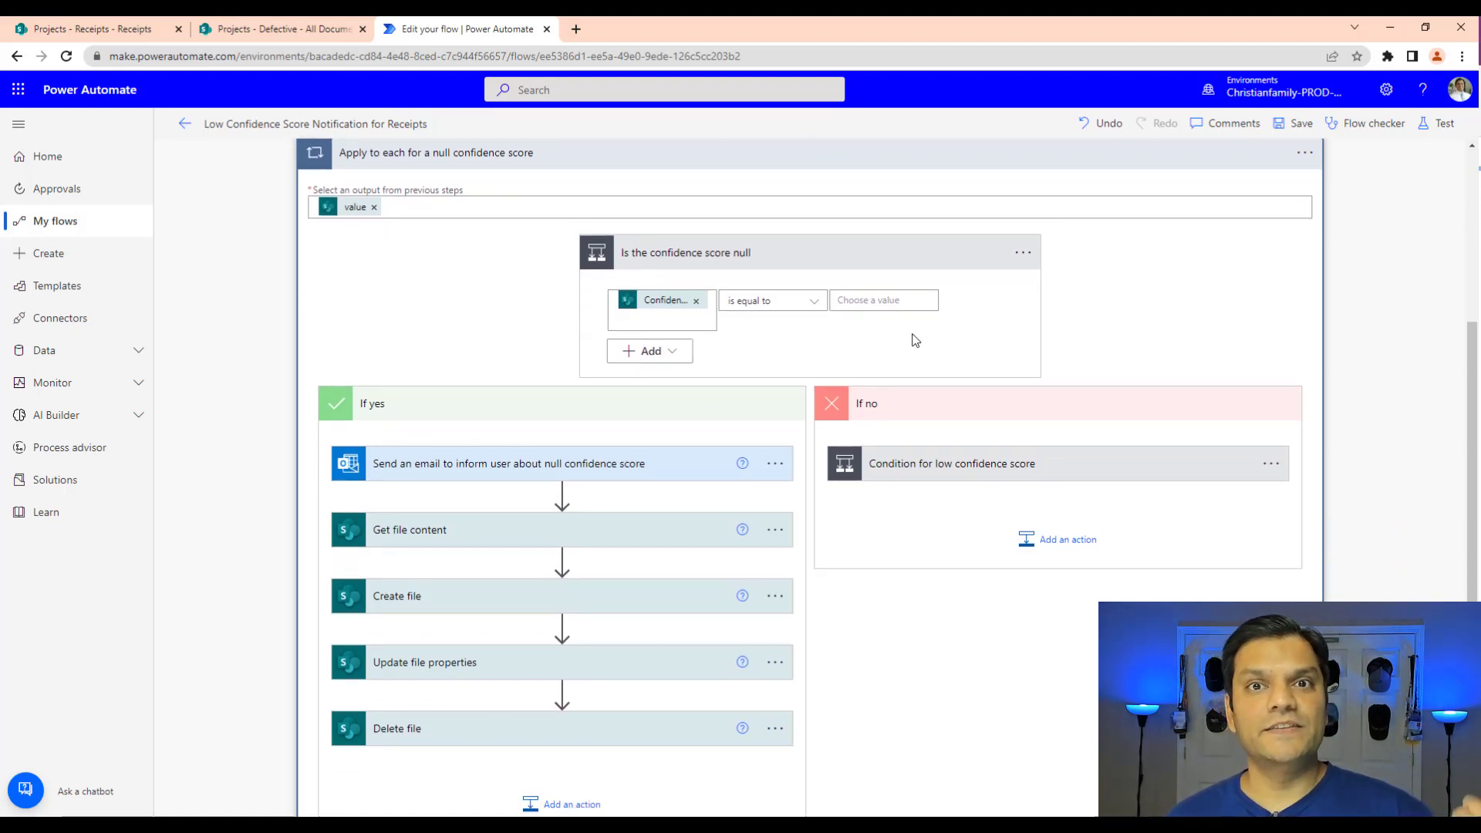
scroll(558, 466, "down", 2)
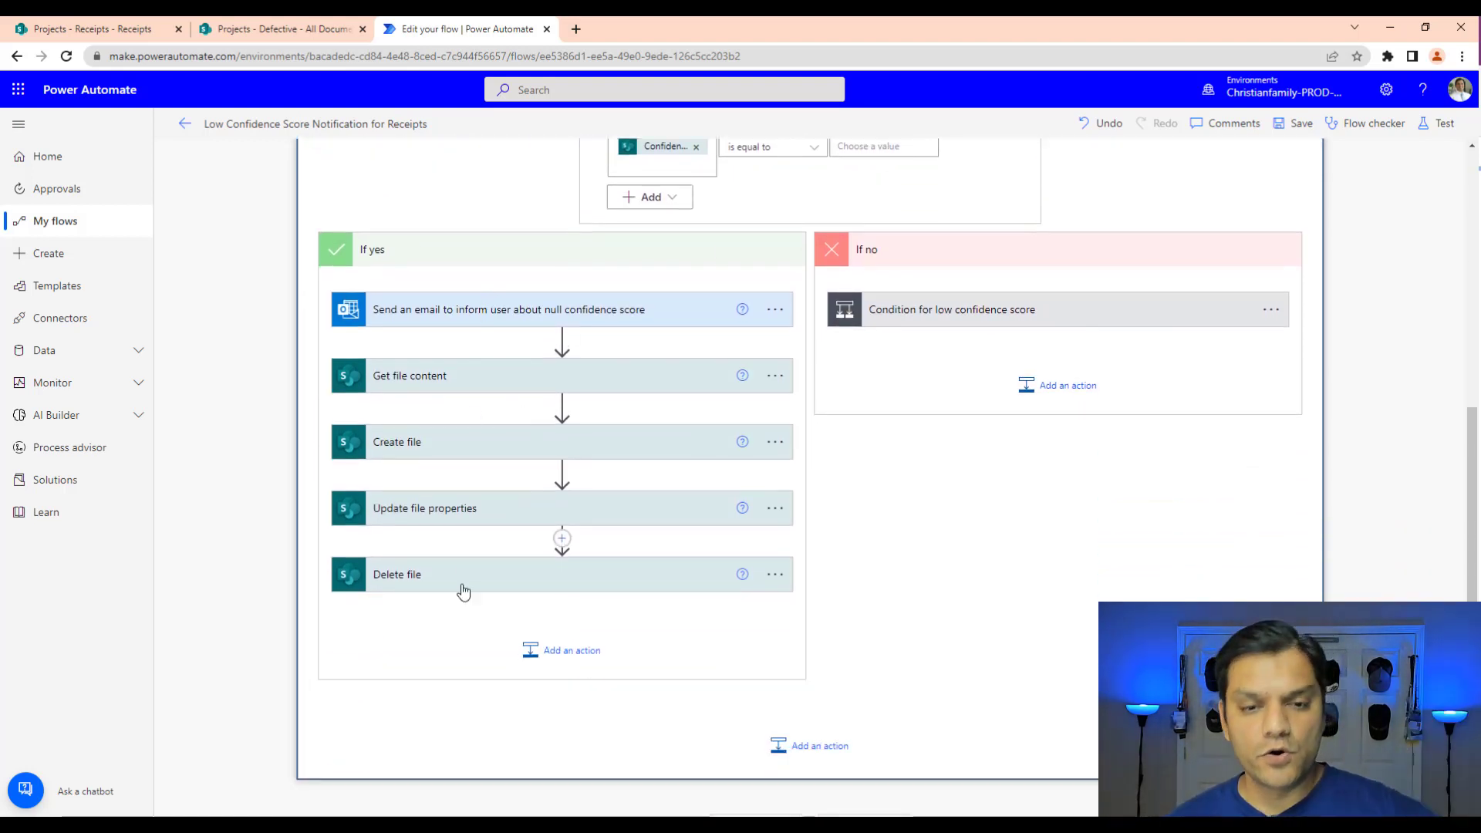
scroll(925, 539, "up", 1)
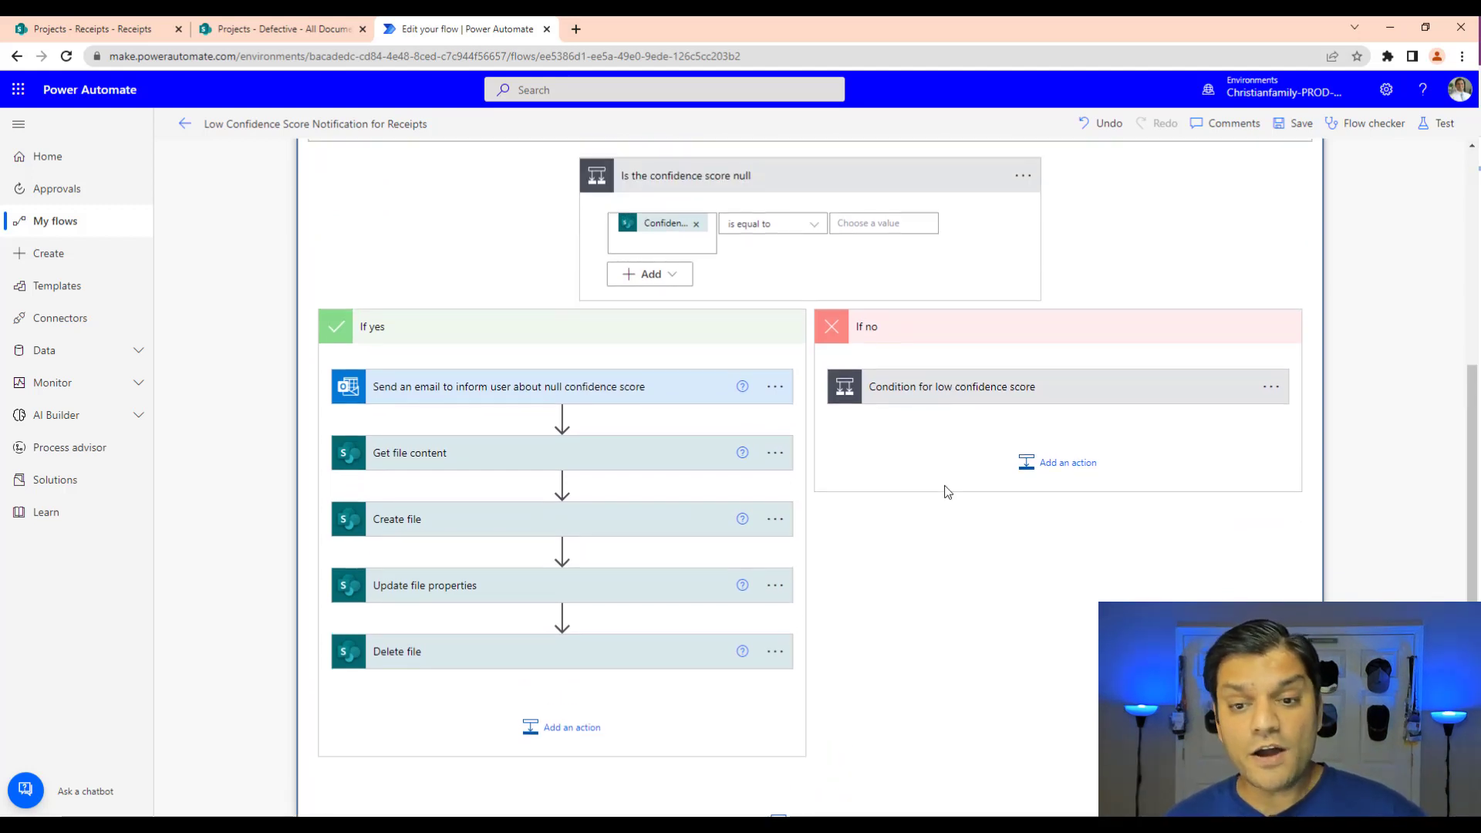
- Expand the low confidence score condition in the If no branch and review its threshold and the actions on both outcomes
left_click(948, 395)
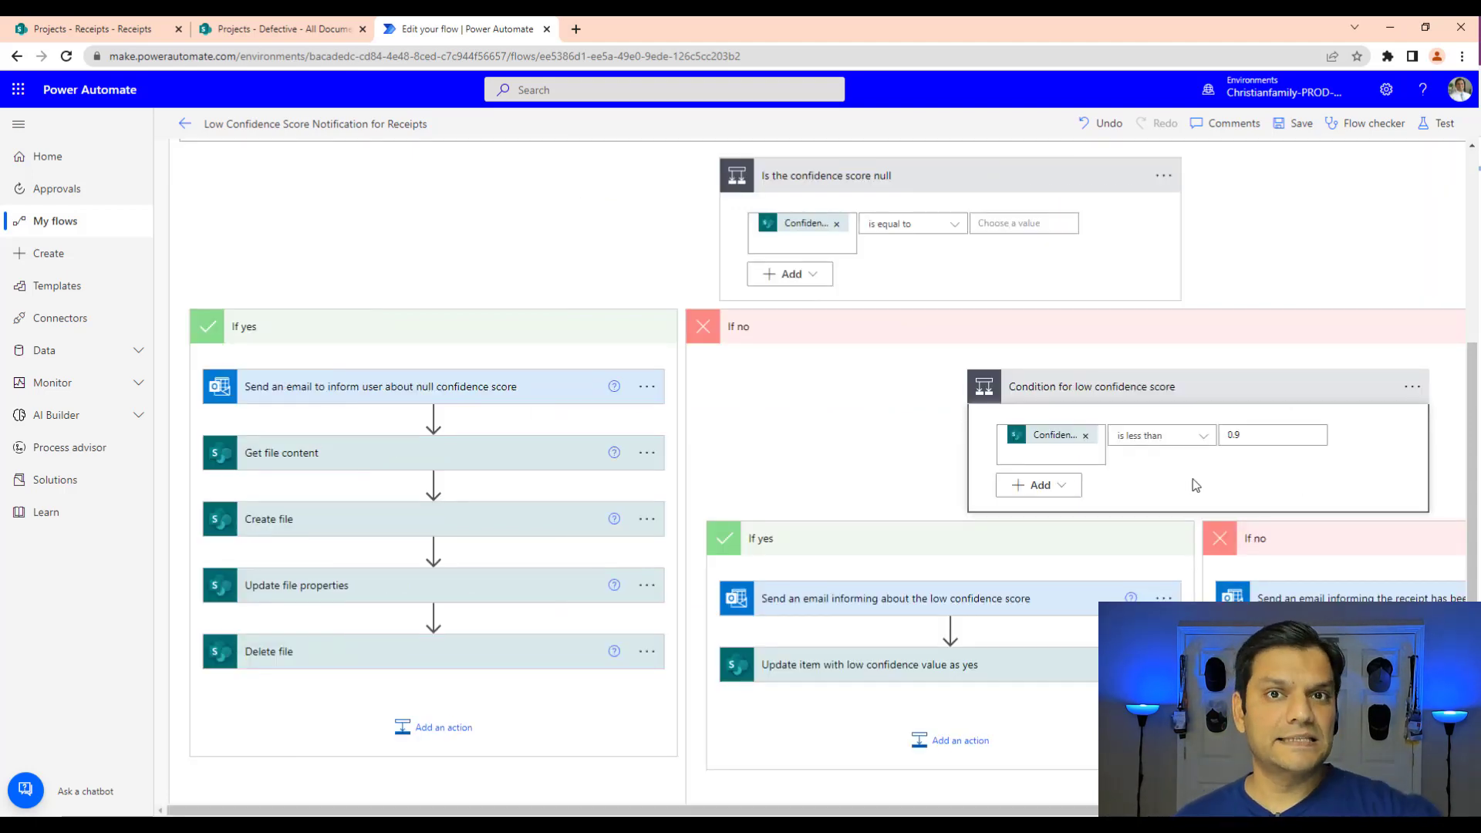
scroll(1195, 485, "down", 1)
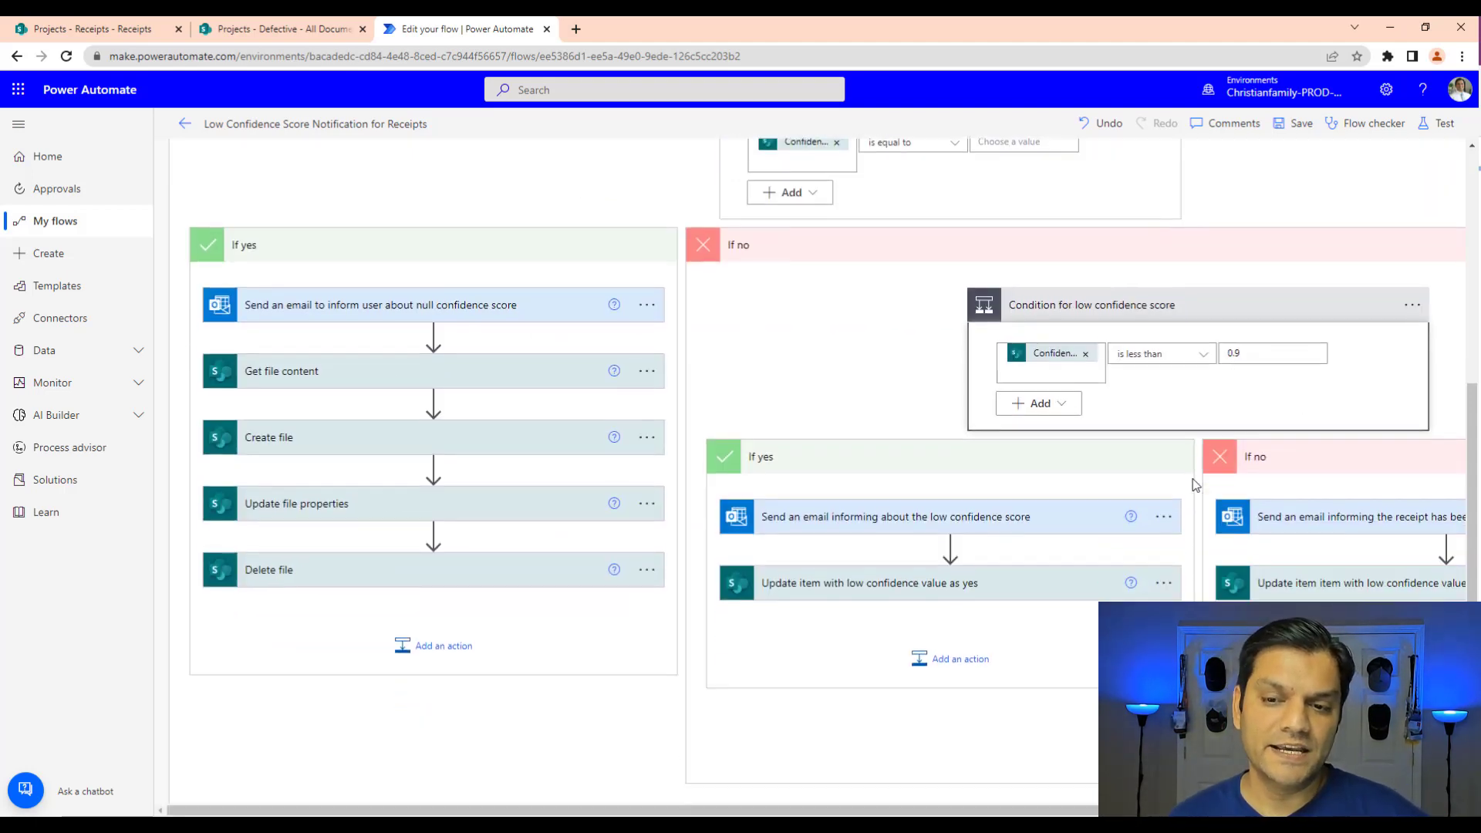
scroll(851, 615, "up", 6)
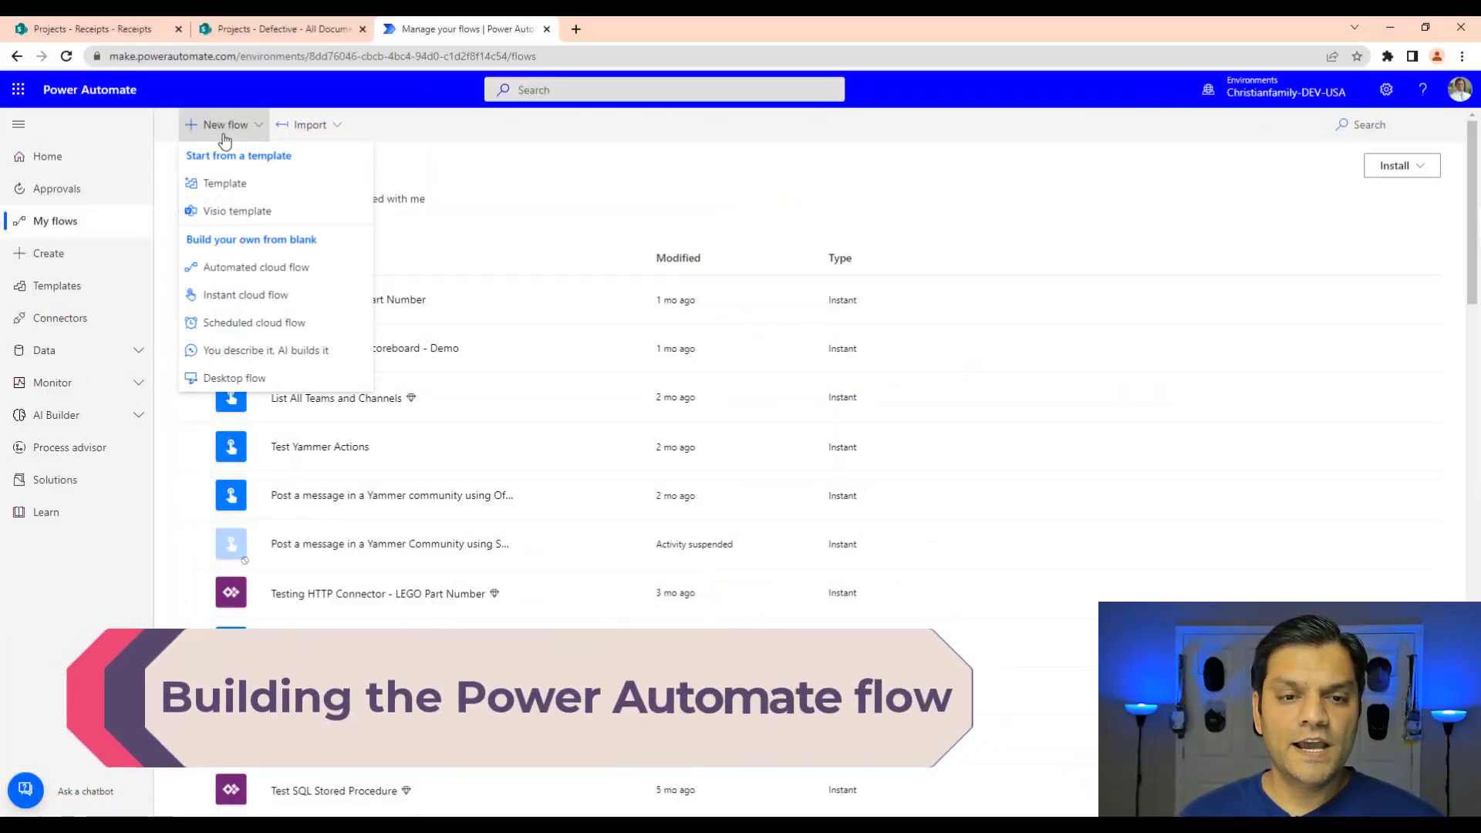
- Create a manually triggered instant cloud flow and name it "Low confidence score notification live demo"
left_click(213, 301)
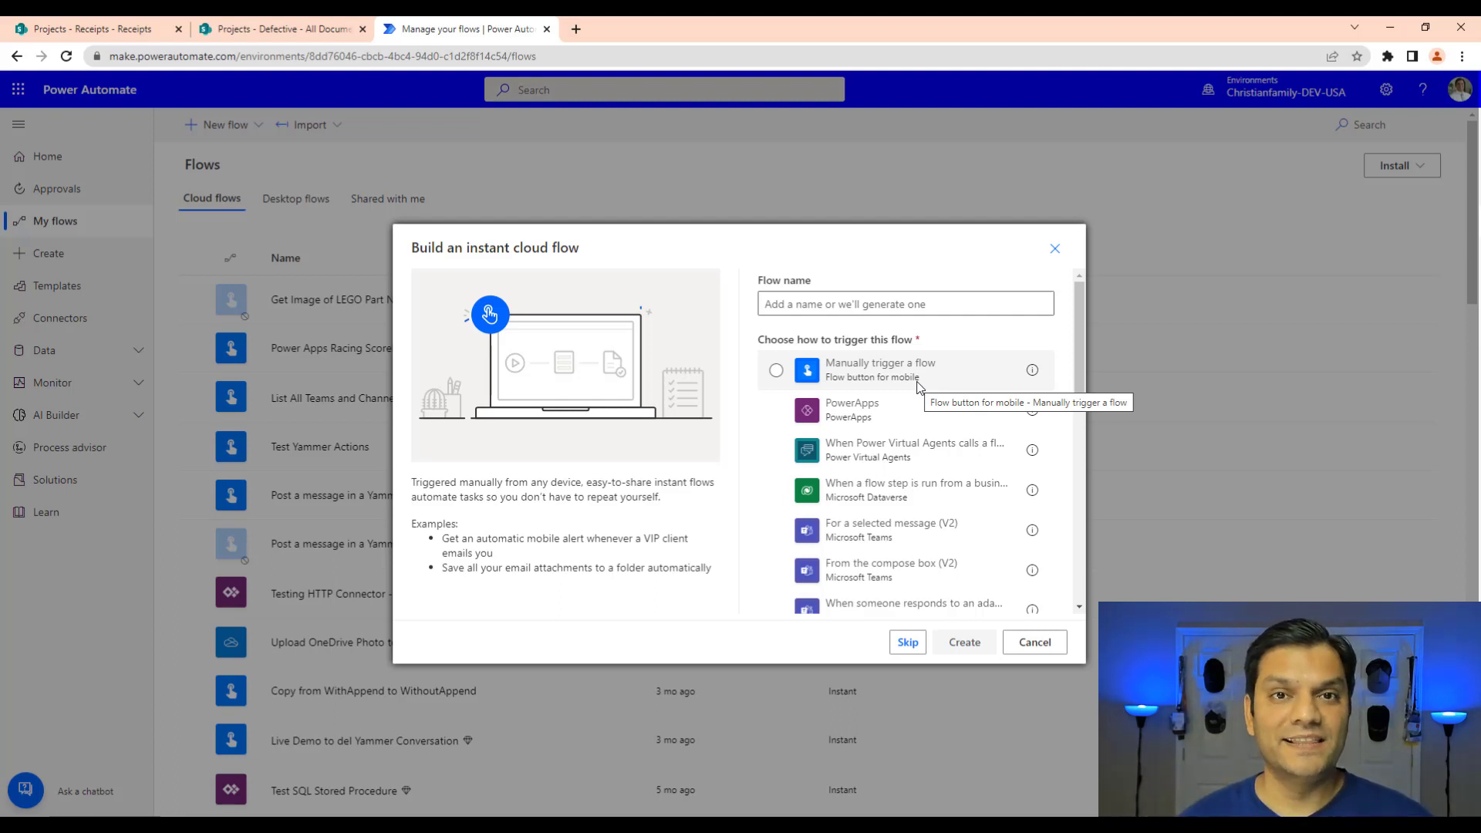
left_click(918, 382)
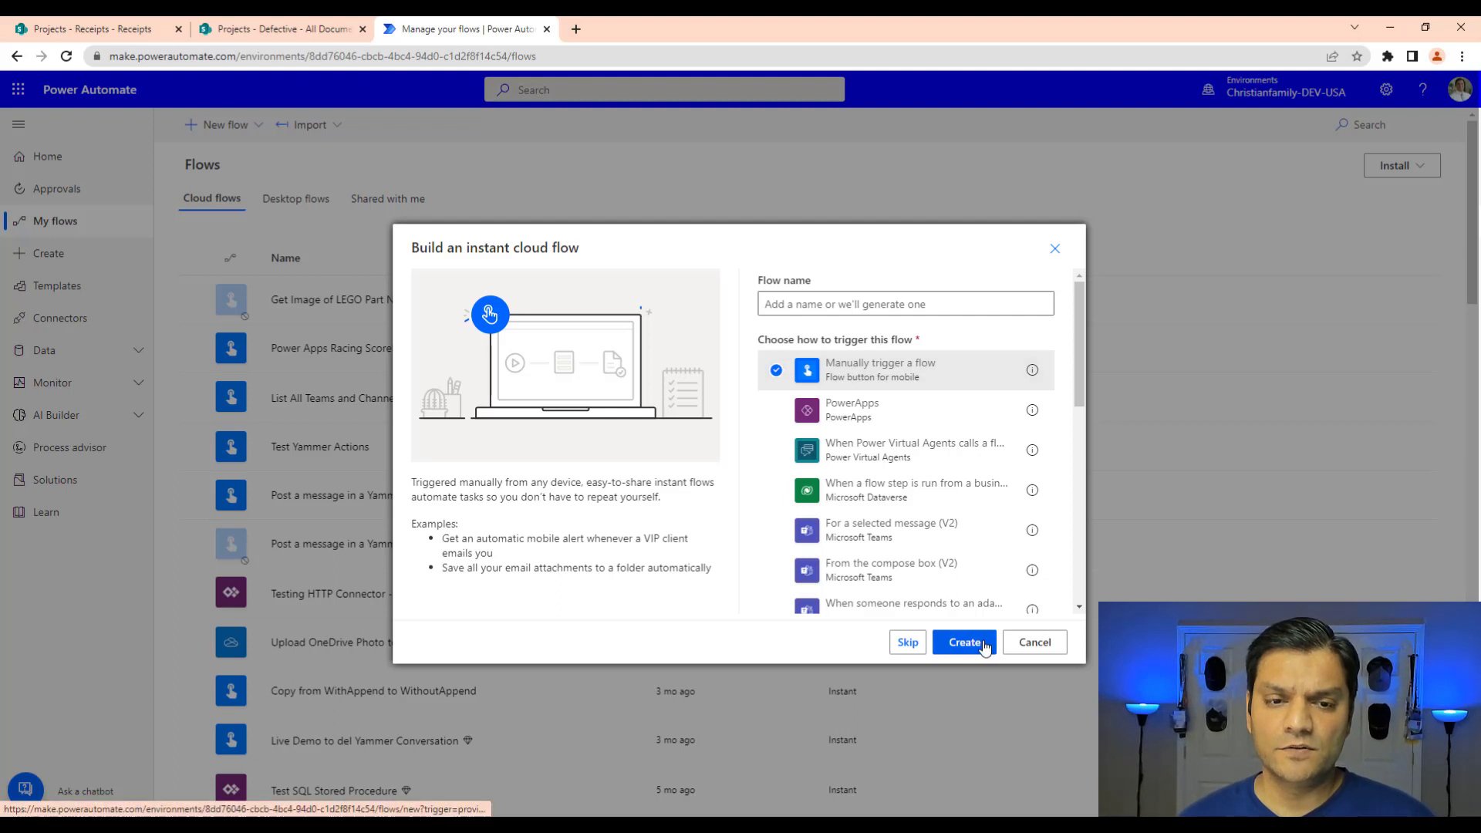
left_click(984, 644)
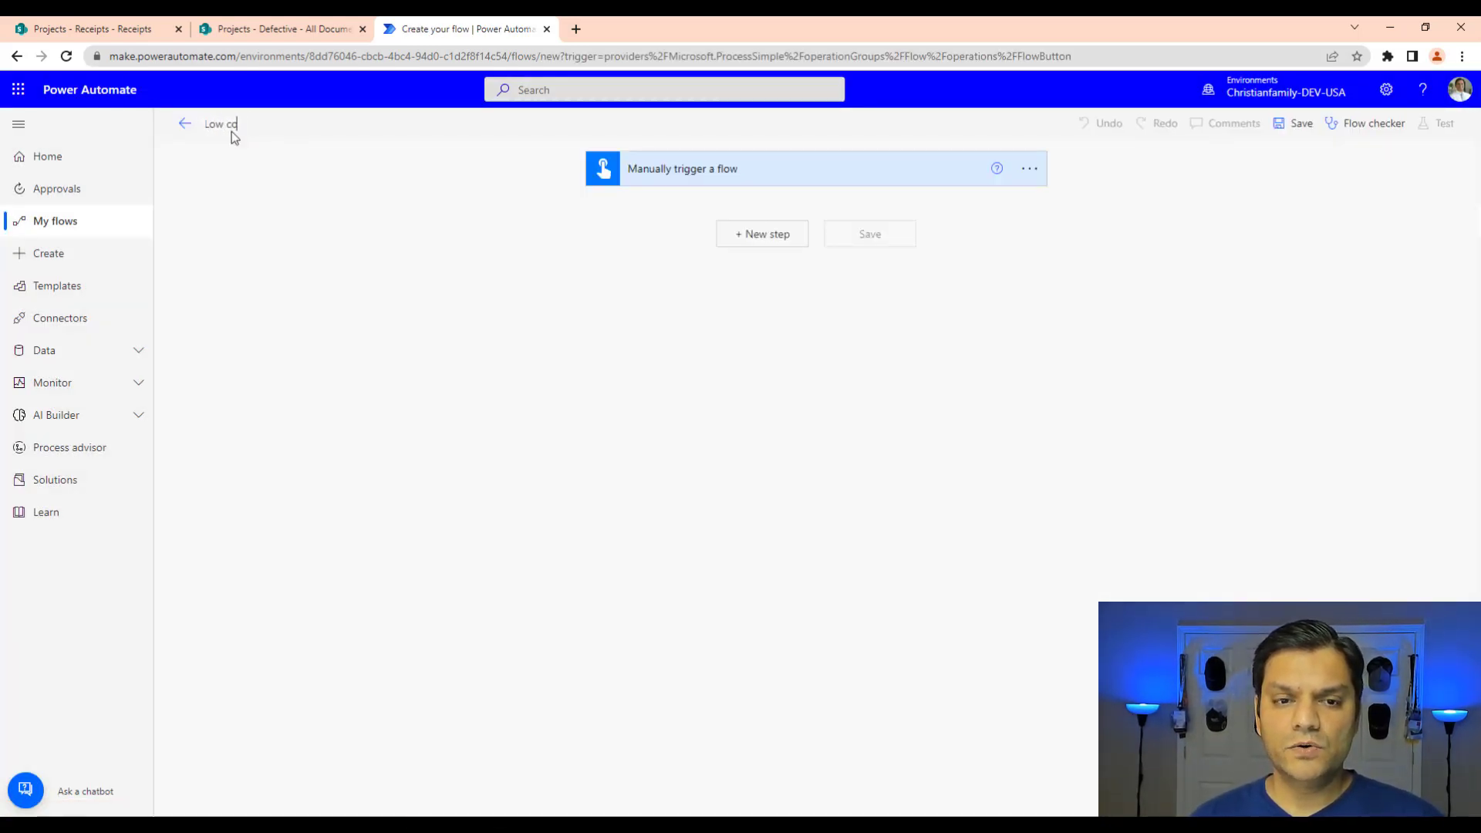
type("fidence score notification live demo")
left_click(231, 129)
type("Low con")
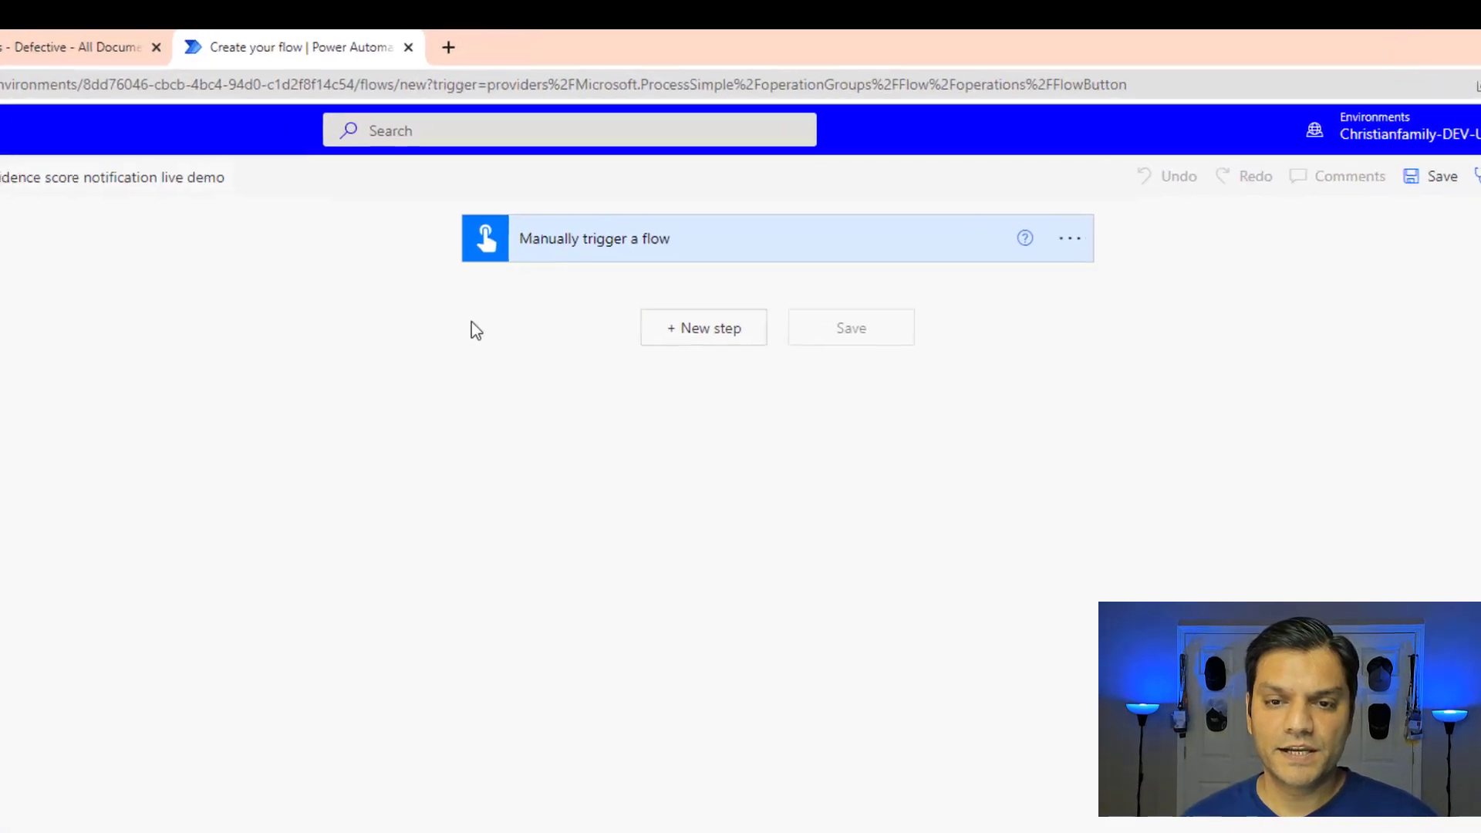
- Add the SharePoint Get items action after the manual trigger
left_click(703, 172)
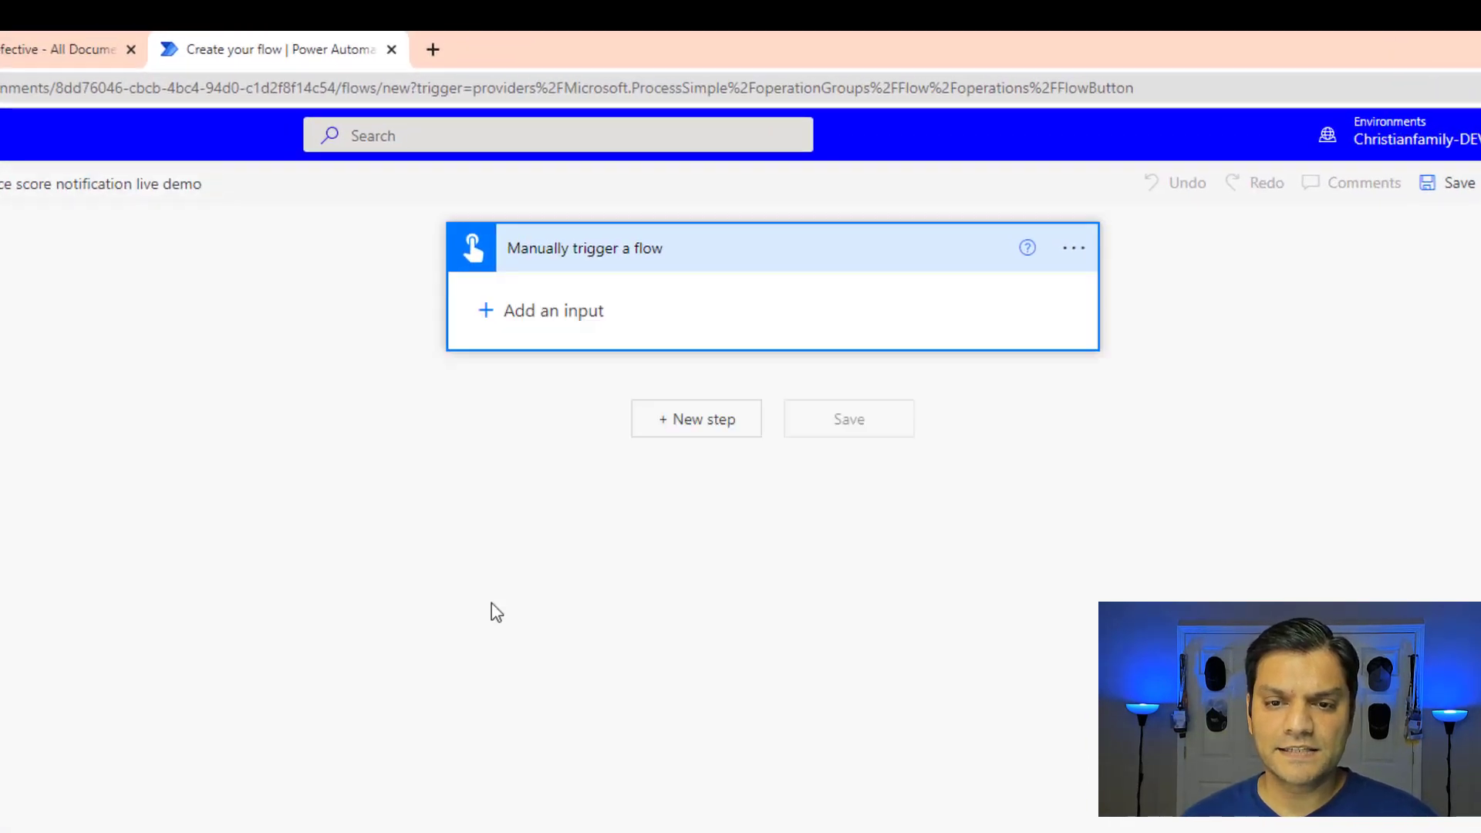
left_click(694, 429)
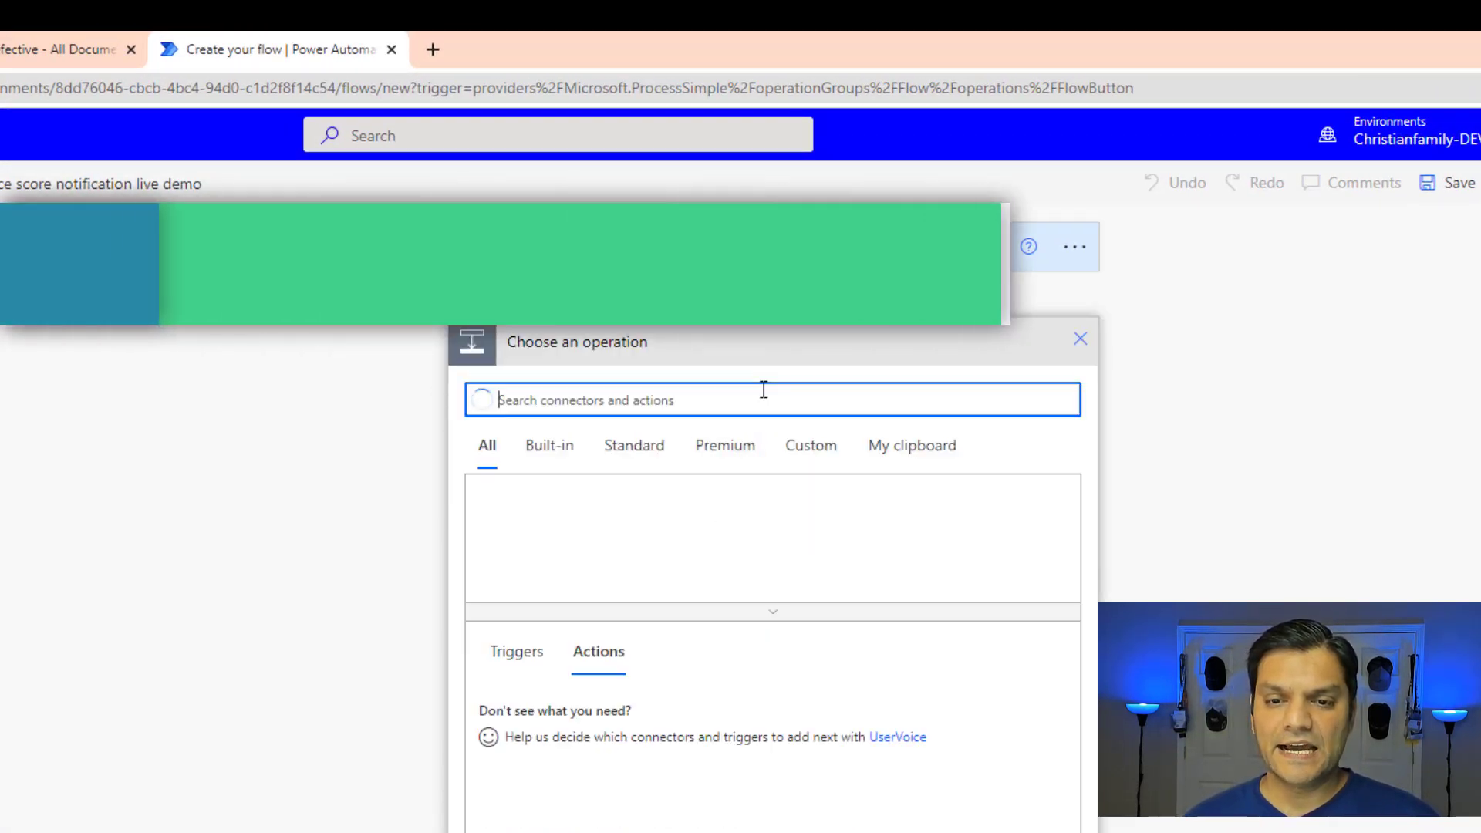
type("Get items")
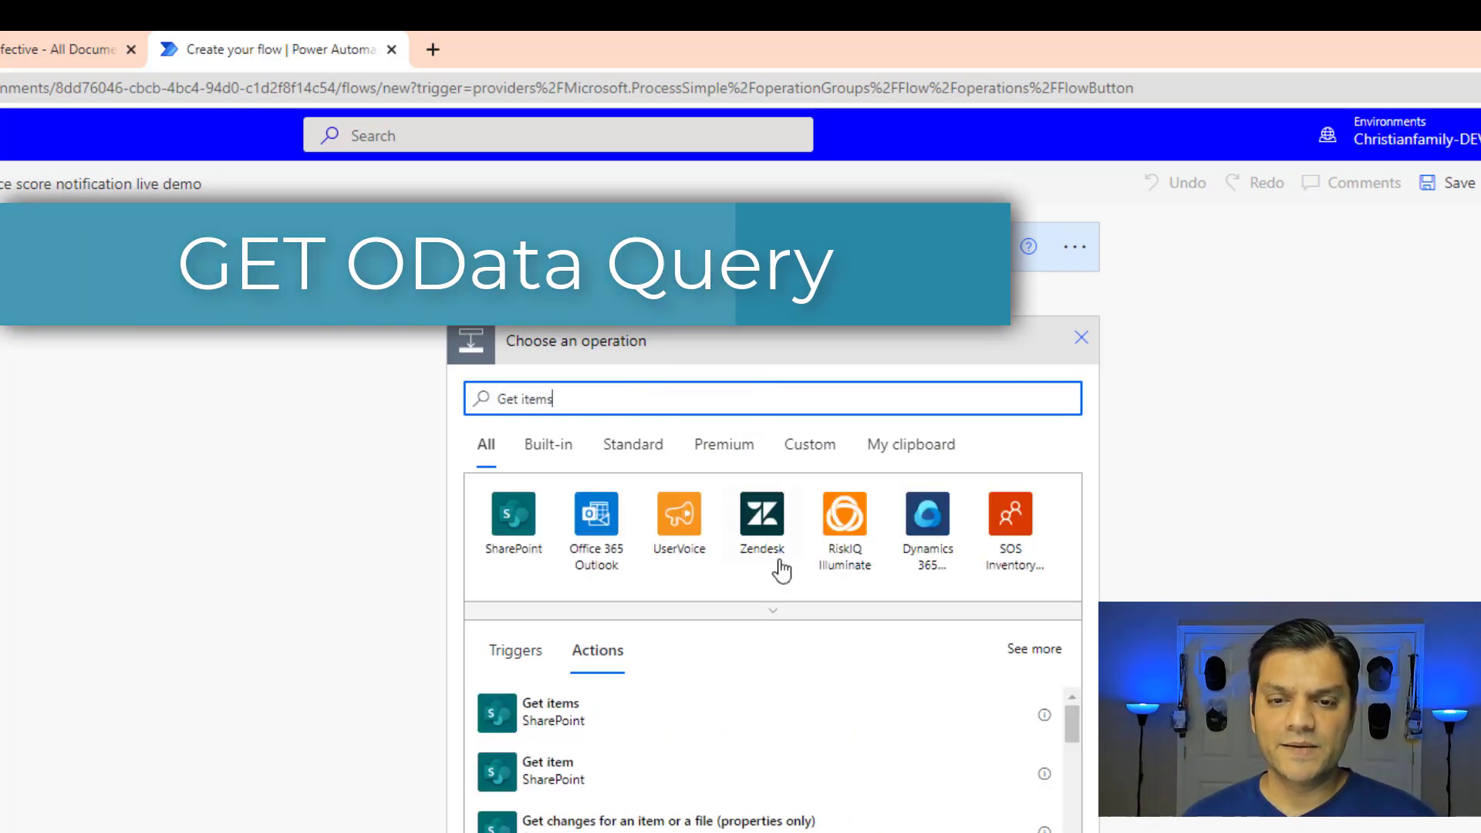
left_click(540, 713)
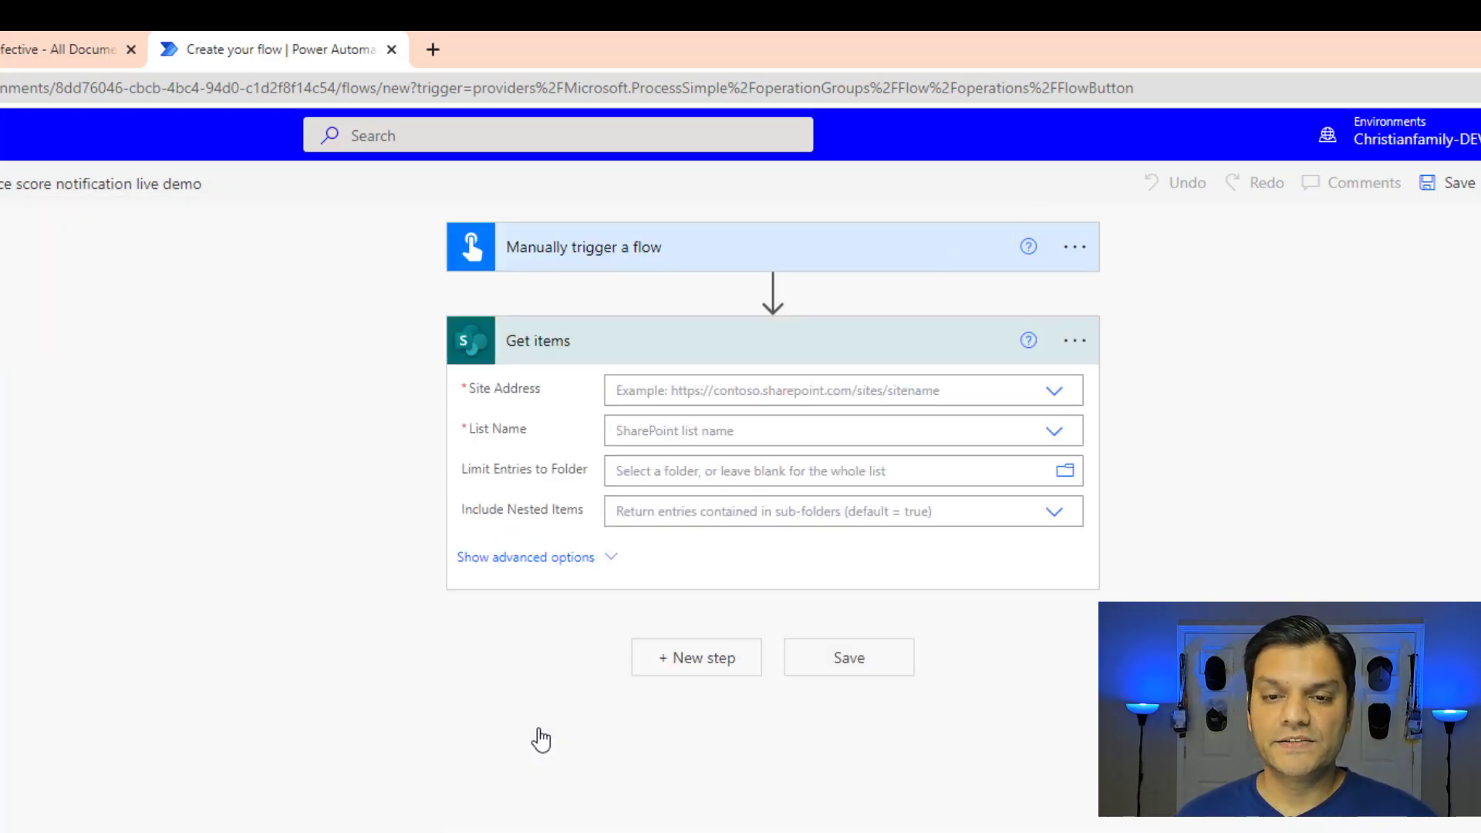
- Point Get items to the Projects site with the custom list name Receipts, and reveal its advanced options
left_click(1055, 393)
left_click(1056, 424)
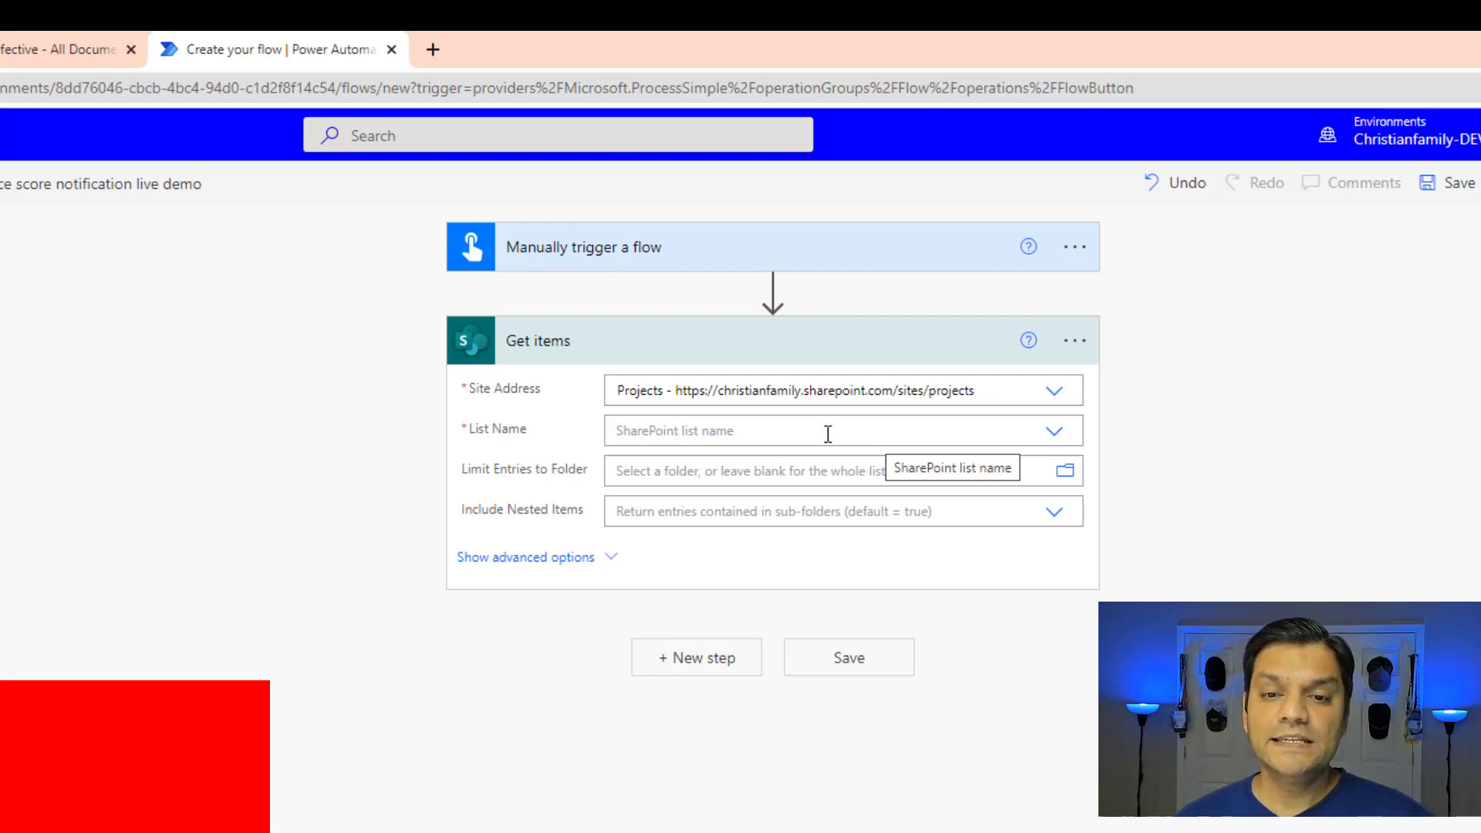
left_click(1052, 431)
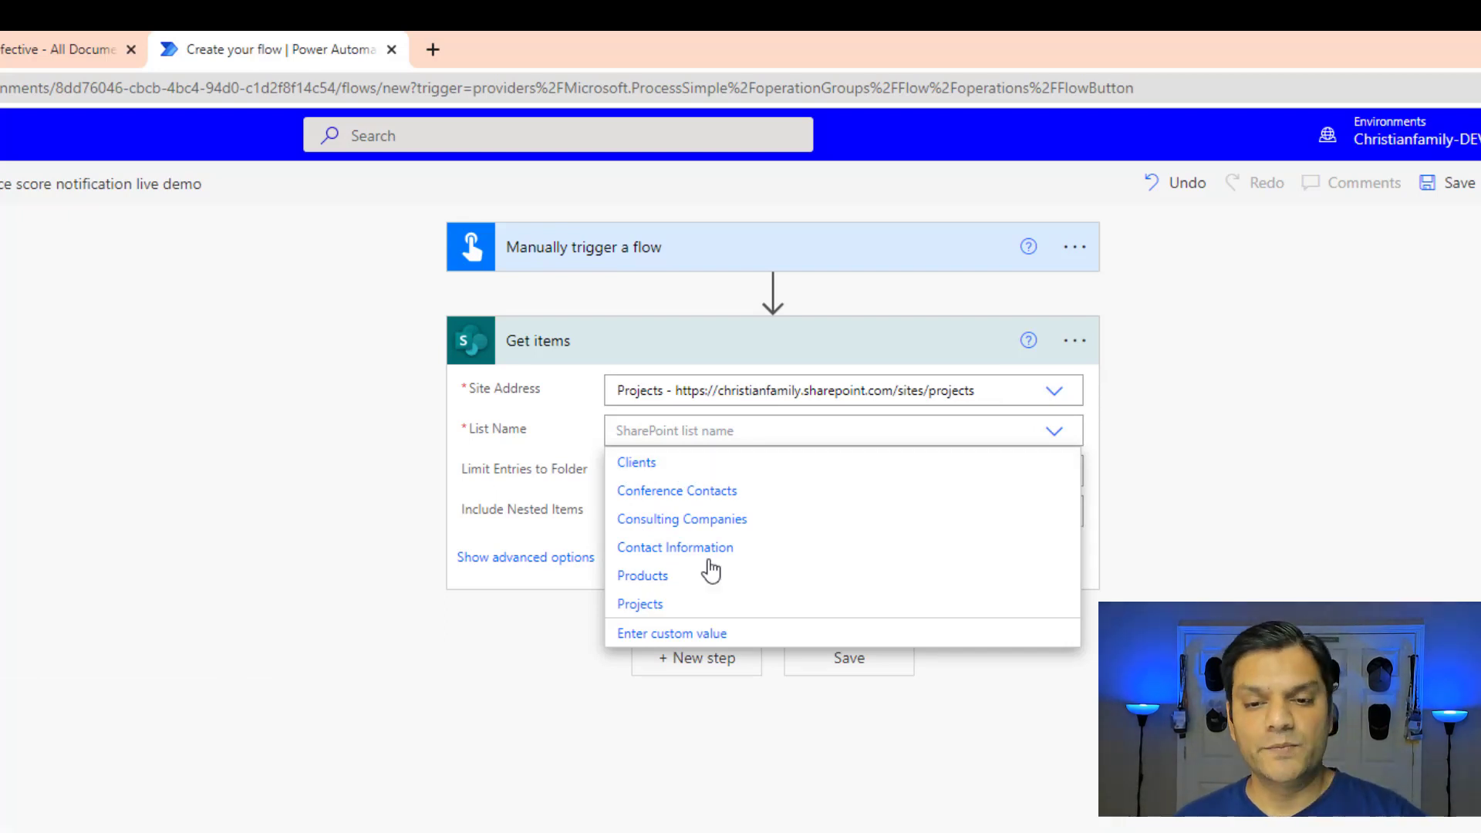
left_click(722, 637)
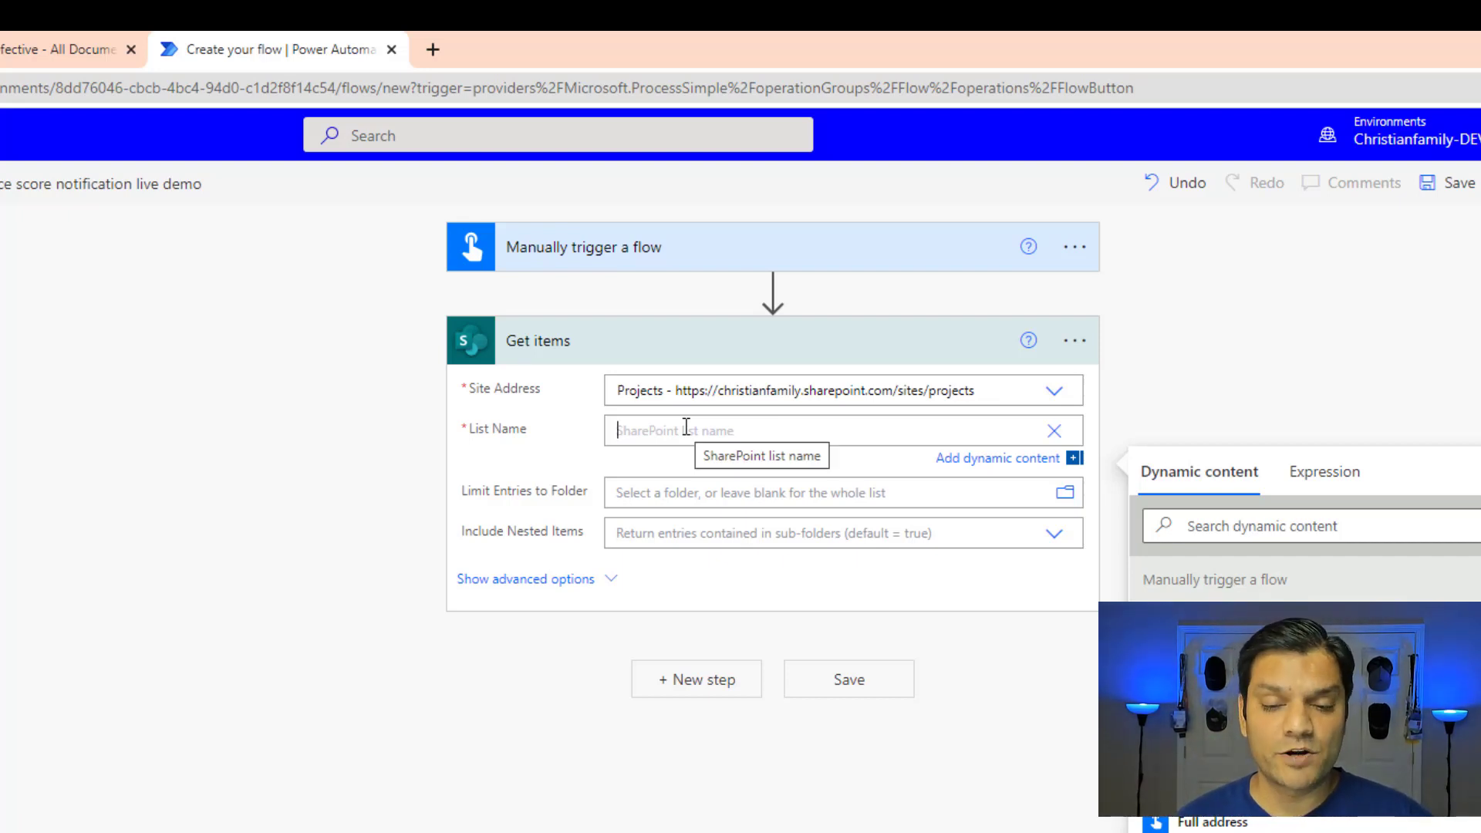
type("Receipts")
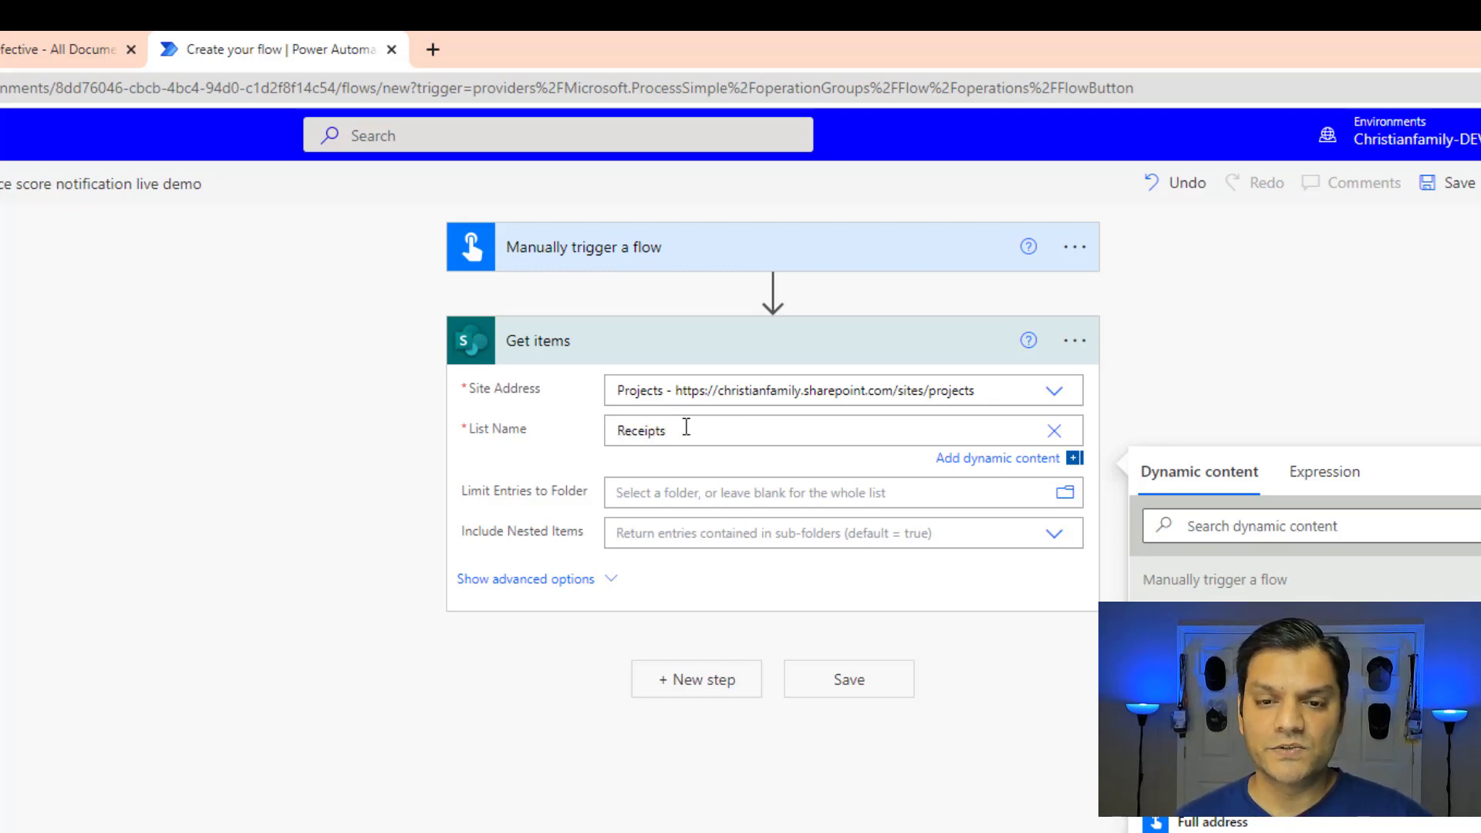
left_click(685, 492)
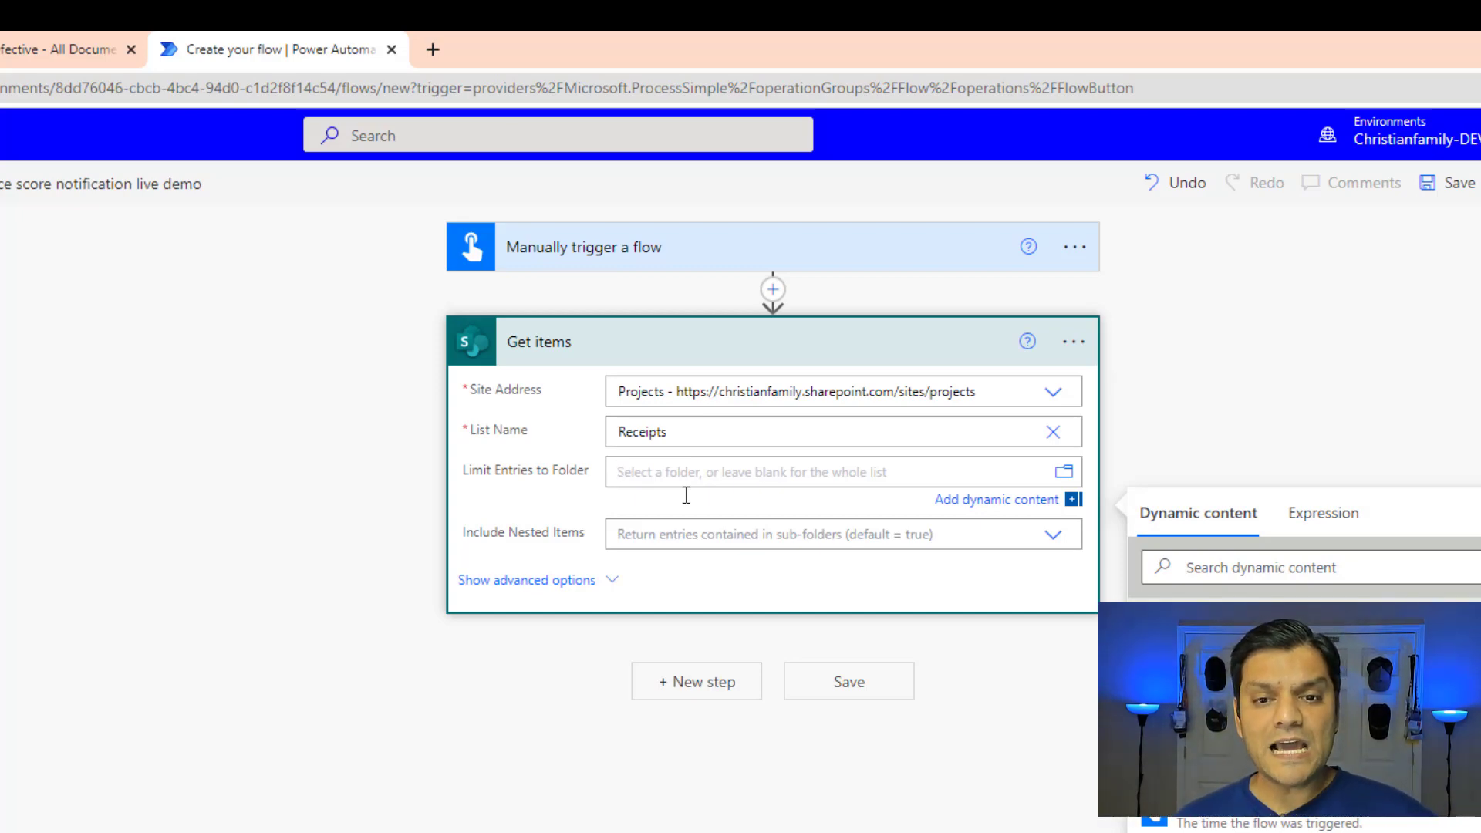
left_click(499, 582)
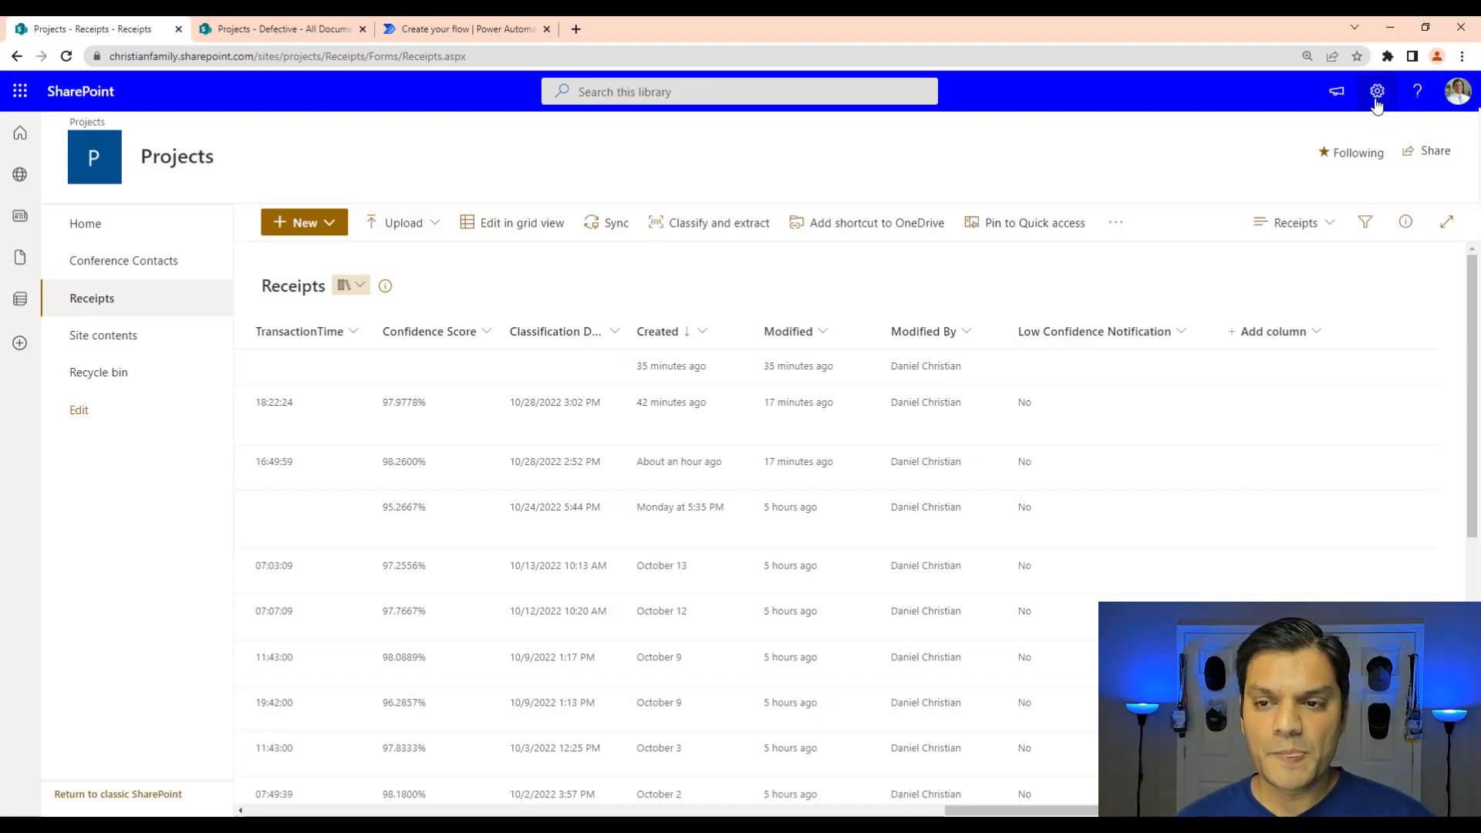
- Look up the internal field name of the Low Confidence Notification column in the Receipts library's settings
left_click(1376, 93)
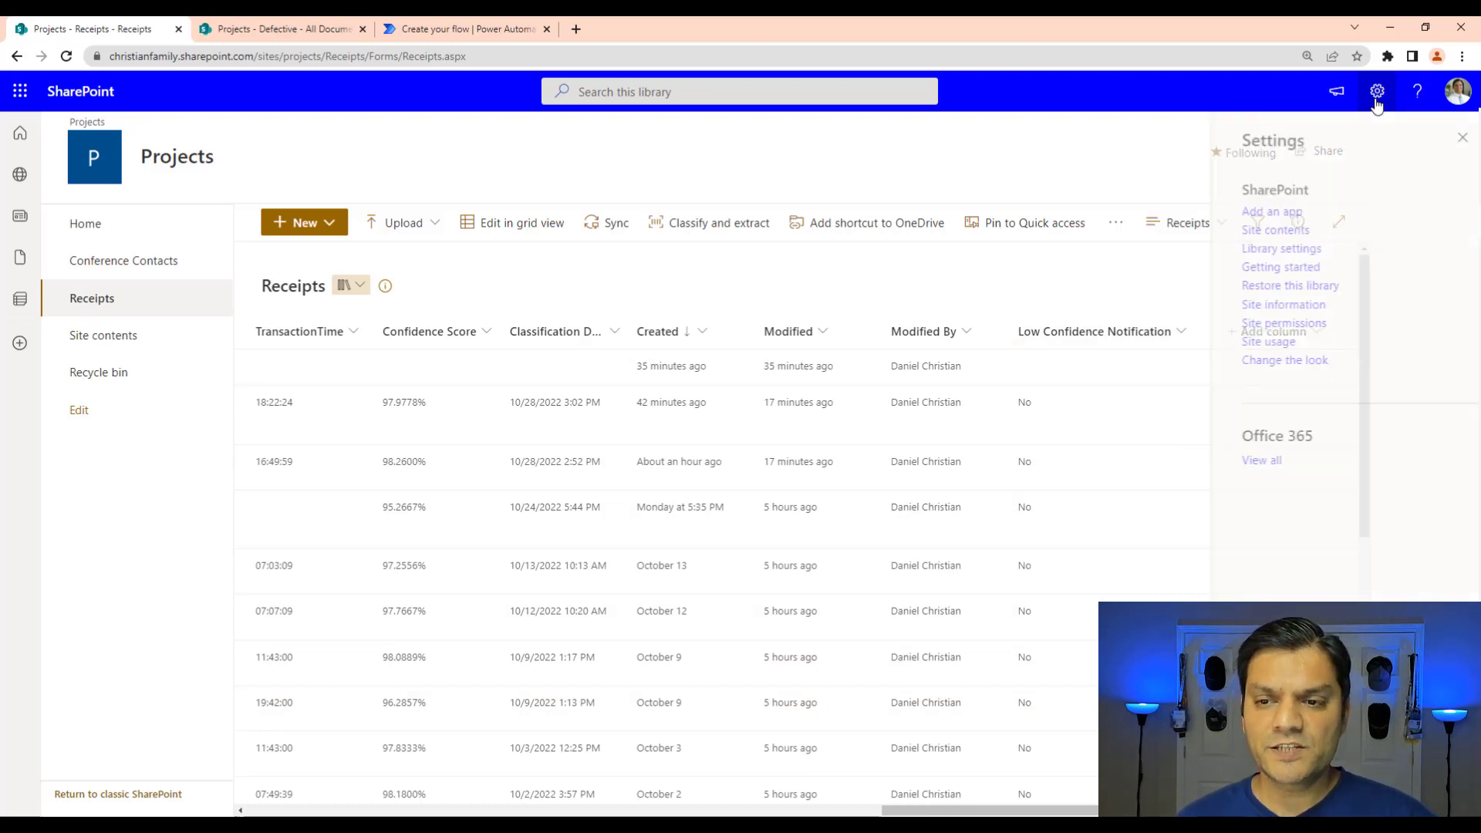
left_click(1262, 249)
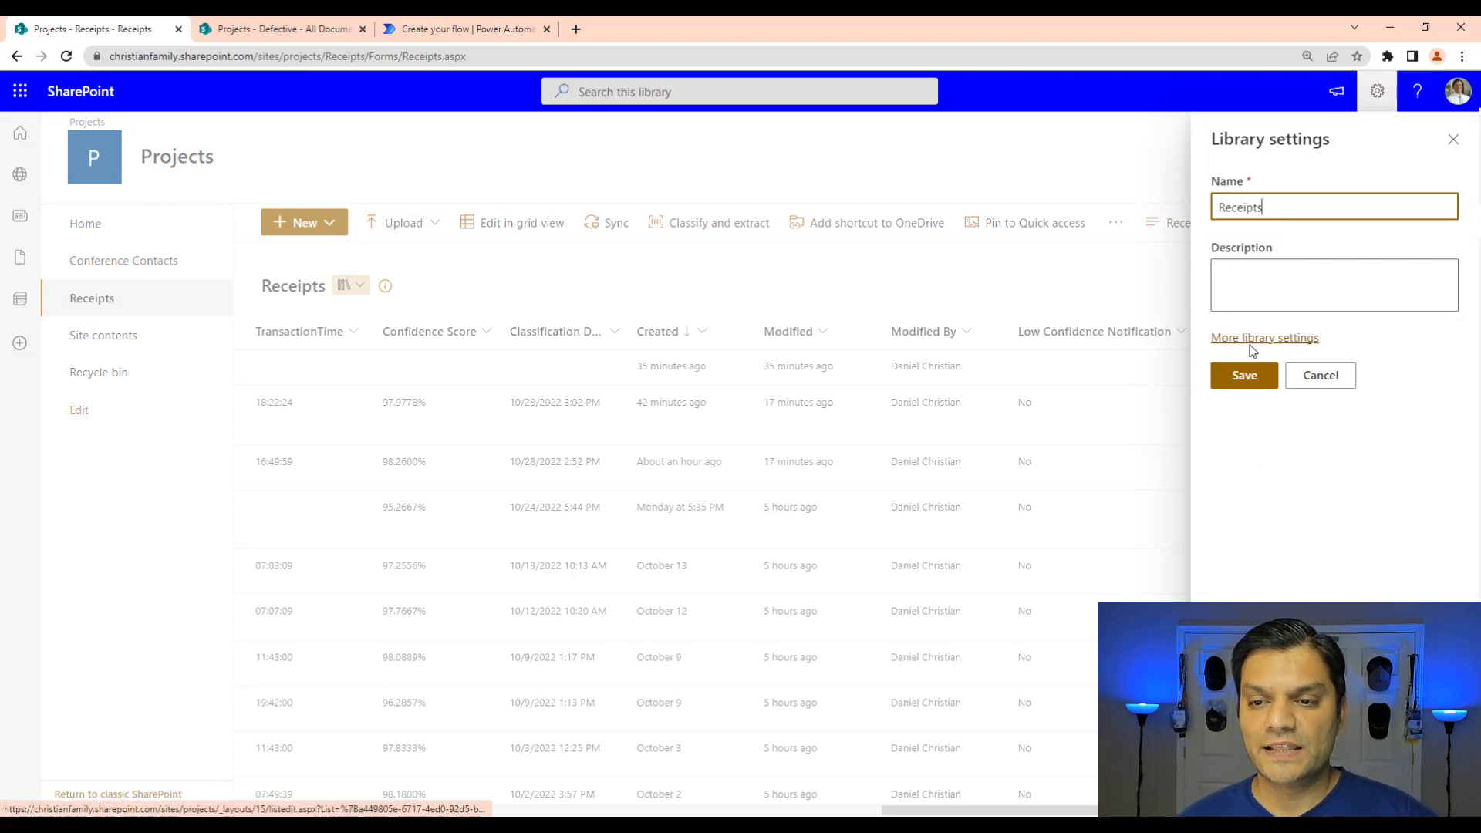
left_click(1251, 343)
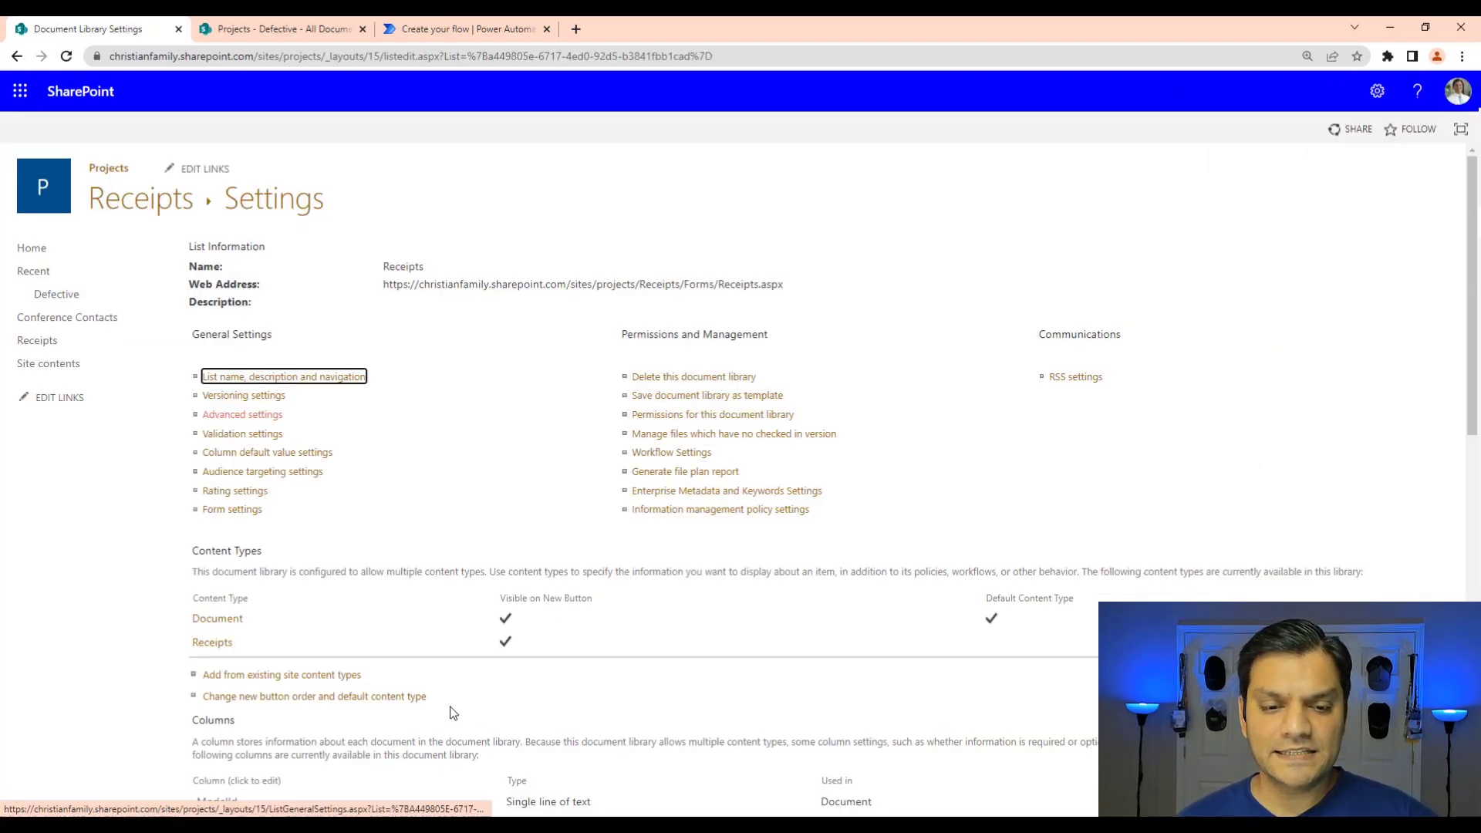
scroll(453, 711, "down", 4)
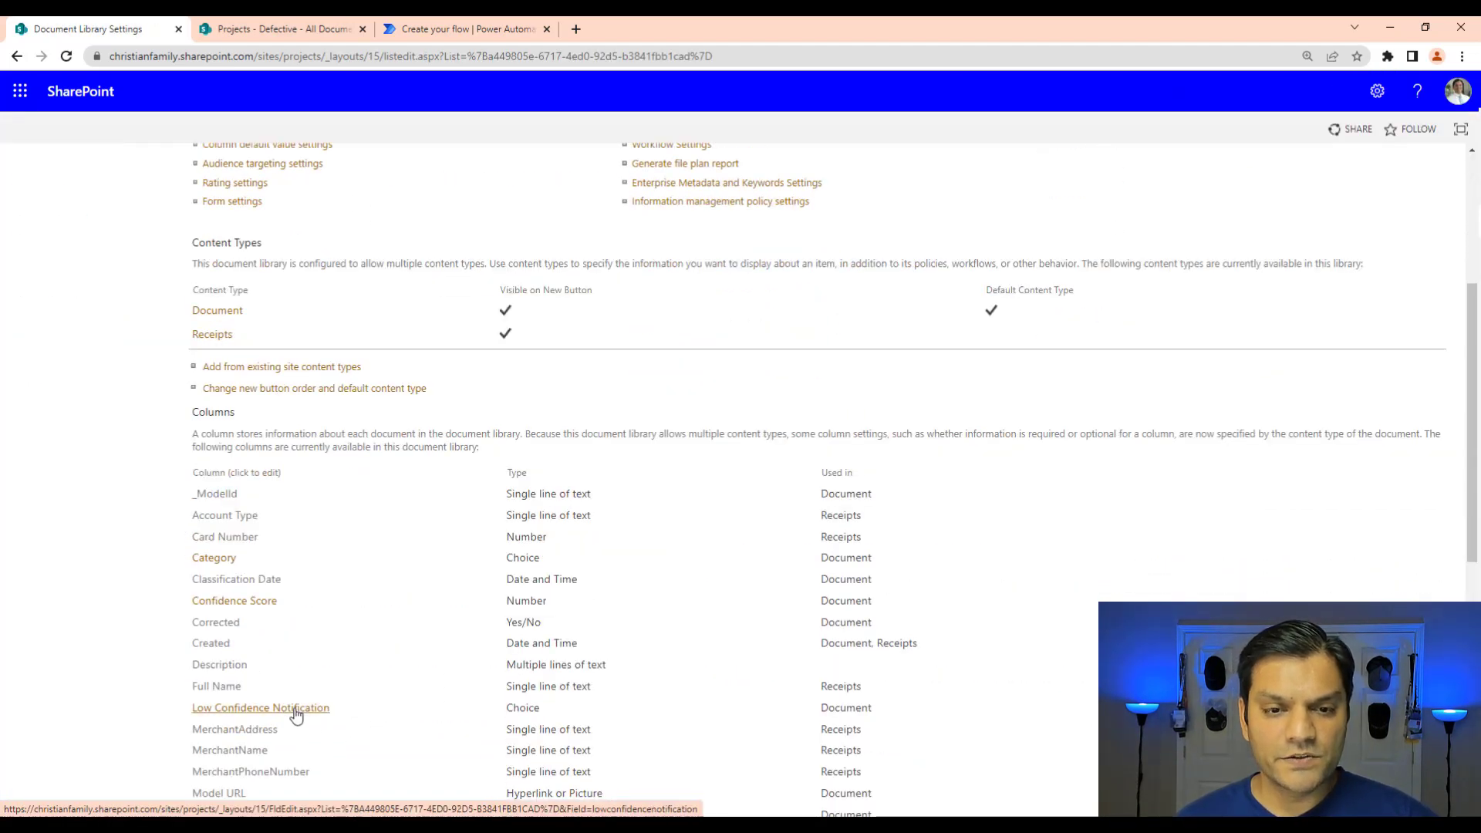
left_click(295, 715)
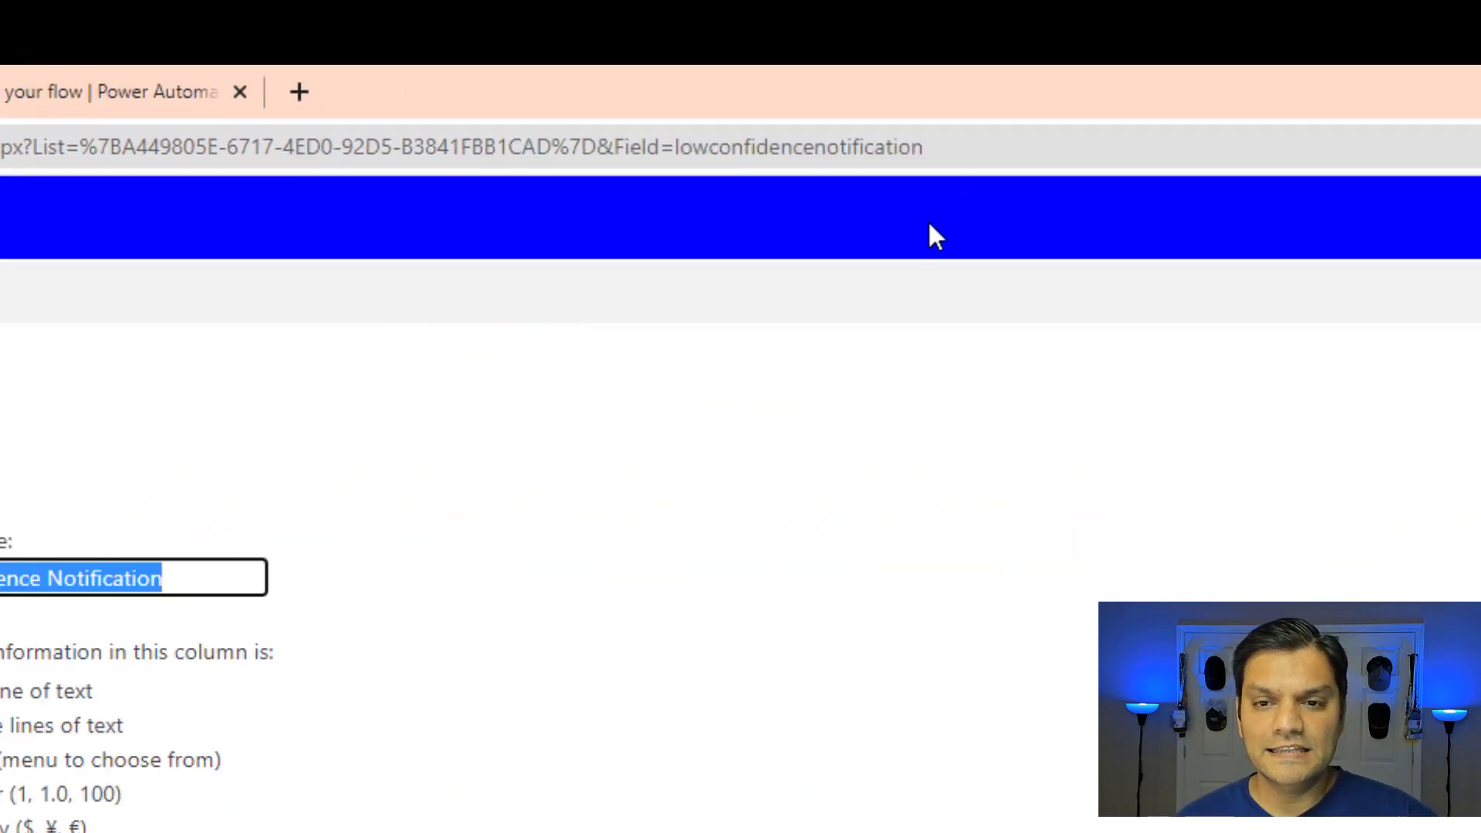
left_click(733, 142)
left_click(684, 148)
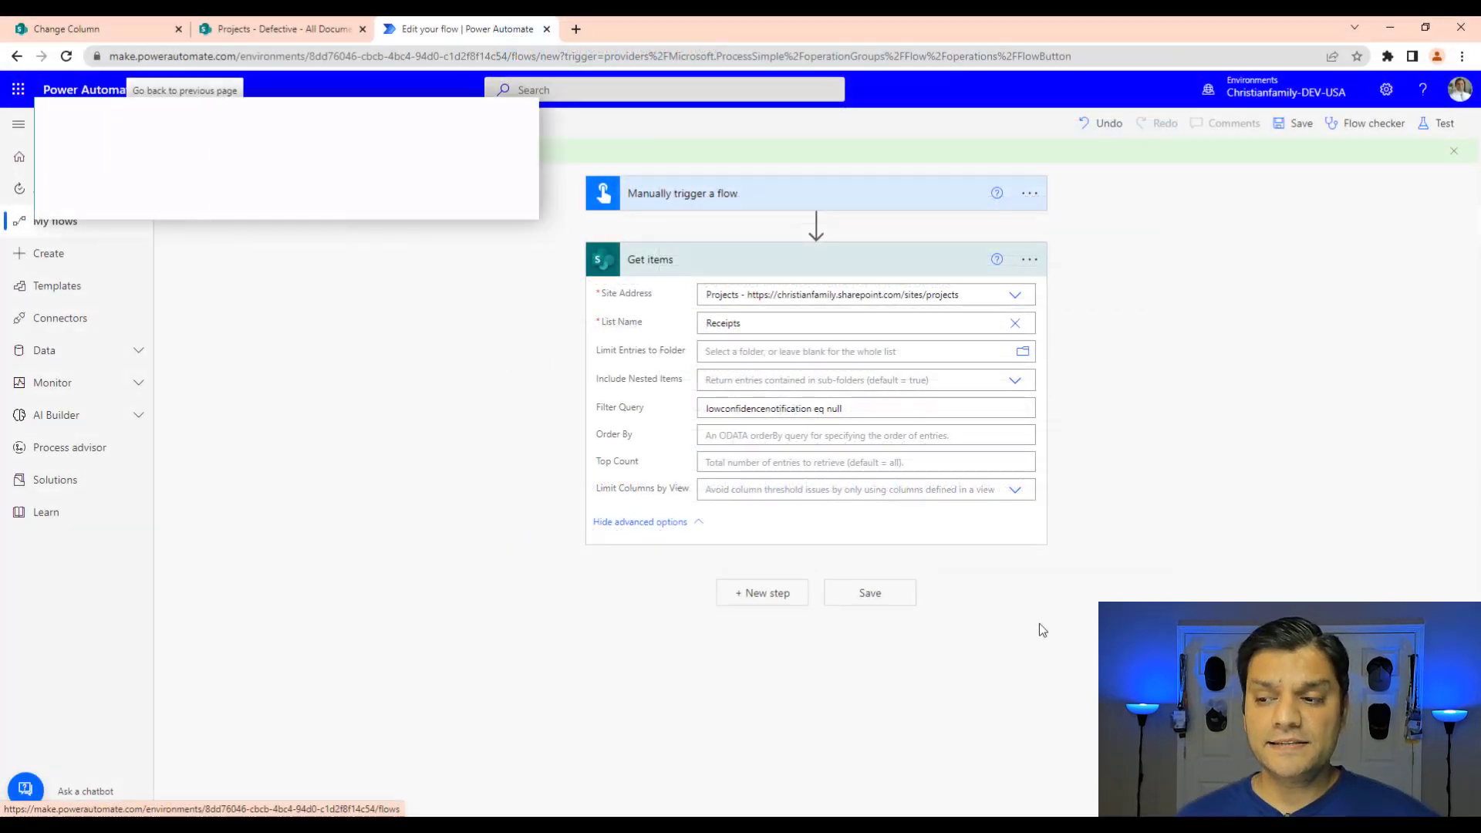
- Add a Condition after Get items with Confidence Score as its first value, consulting that column in the Receipts library
left_click(763, 601)
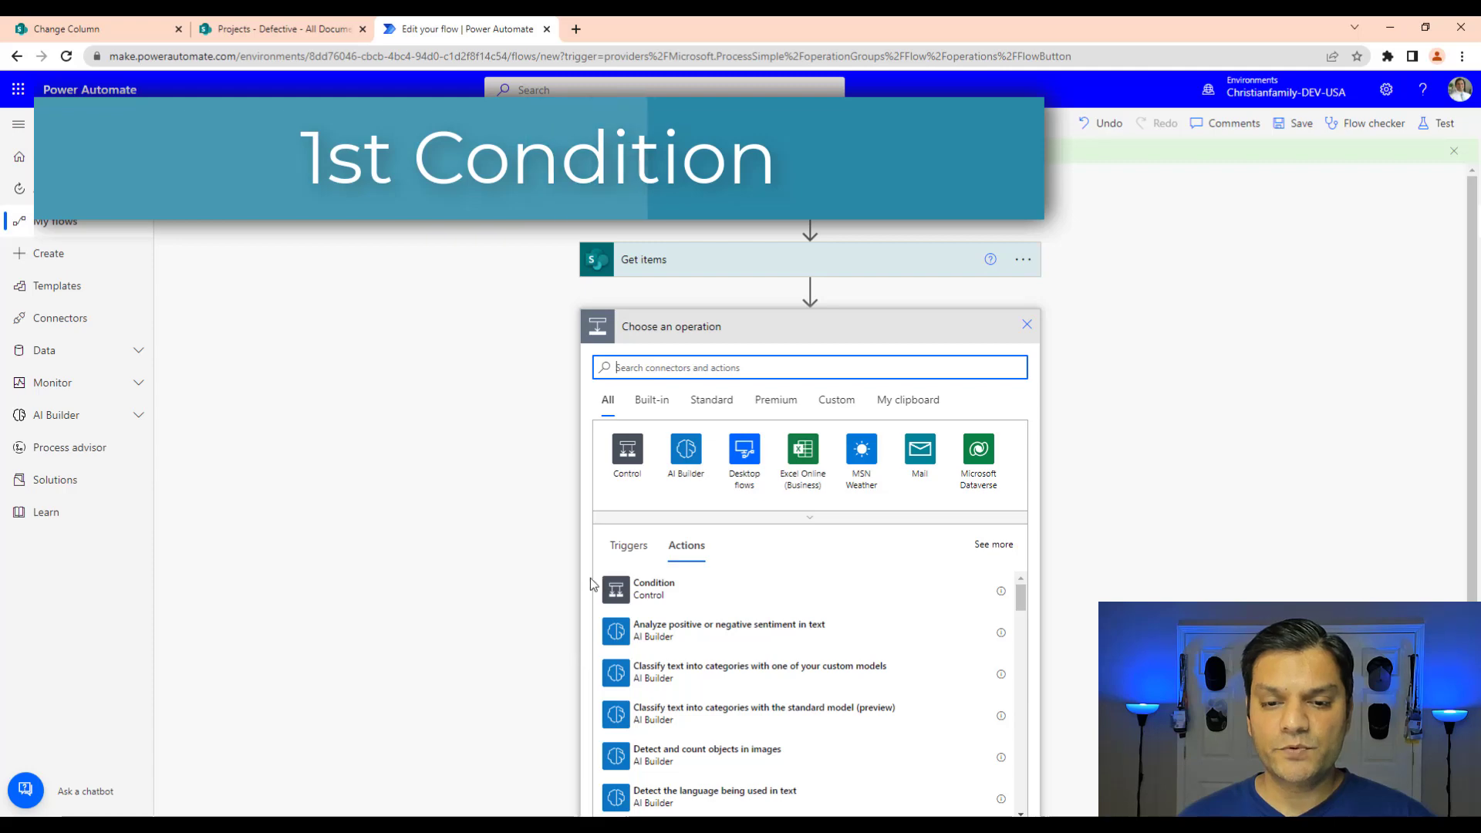
left_click(620, 601)
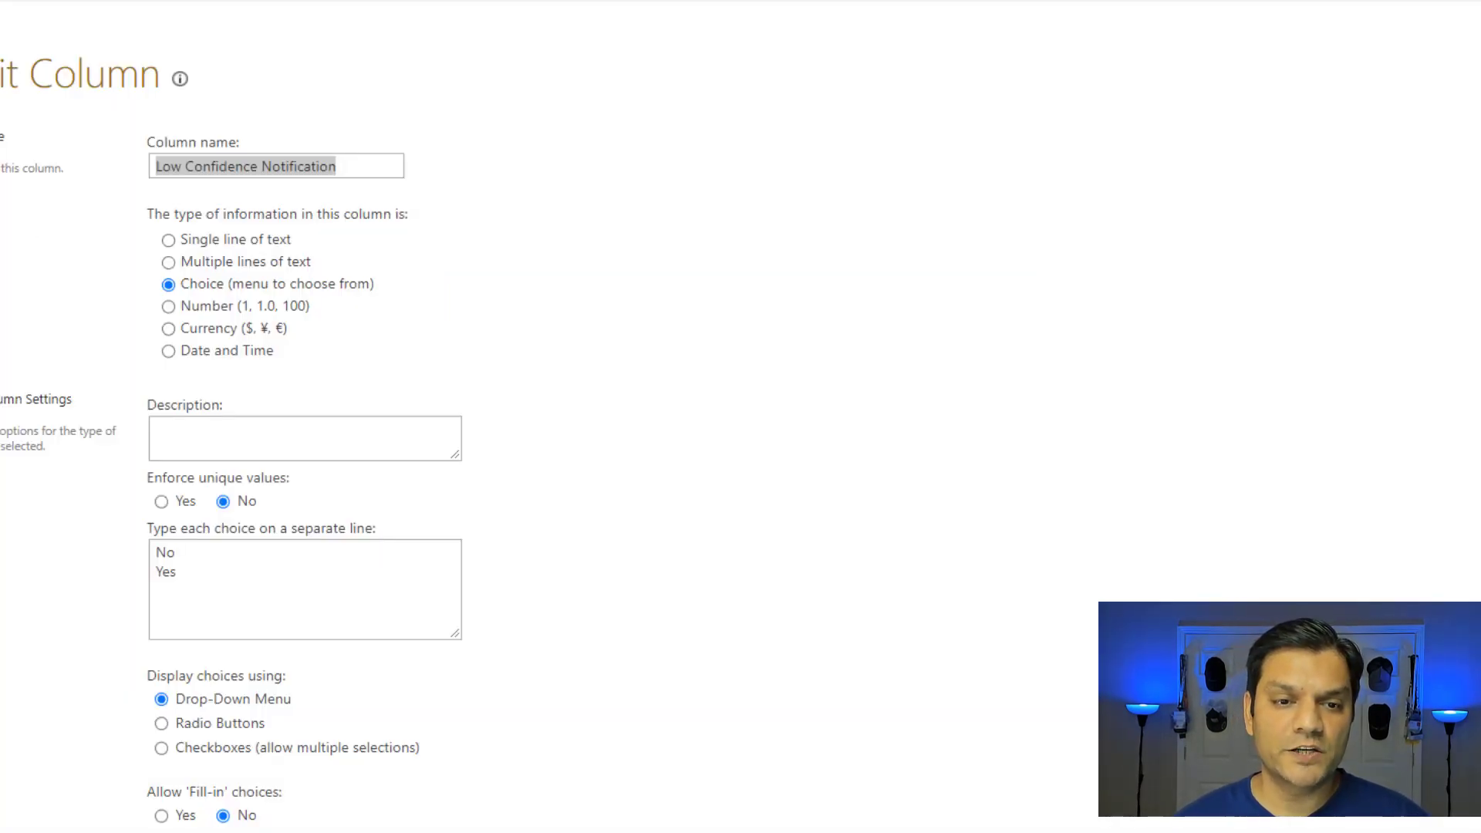
key("alt+Left")
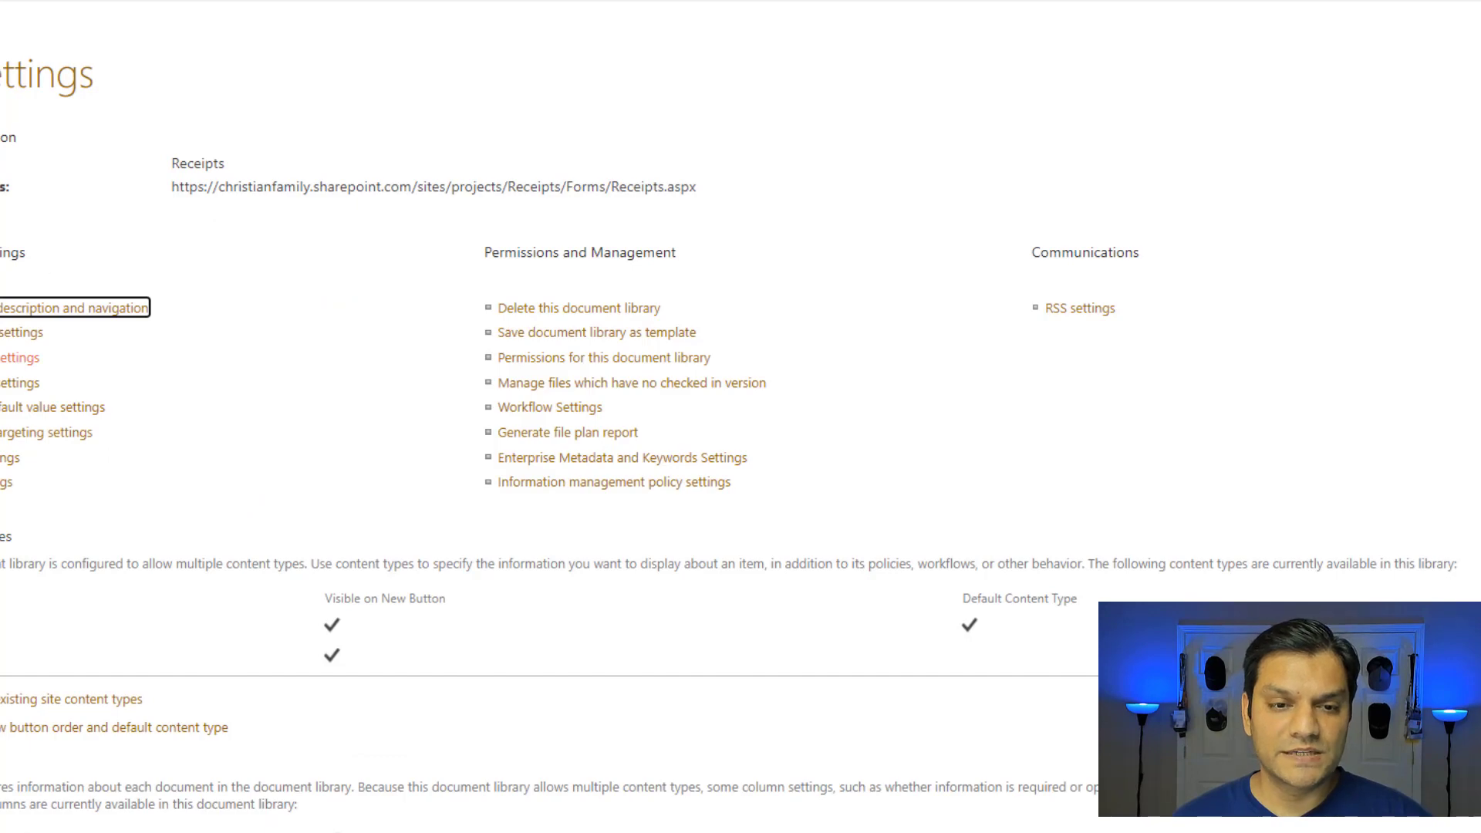
key("alt+Left")
scroll(740, 532, "right", 10)
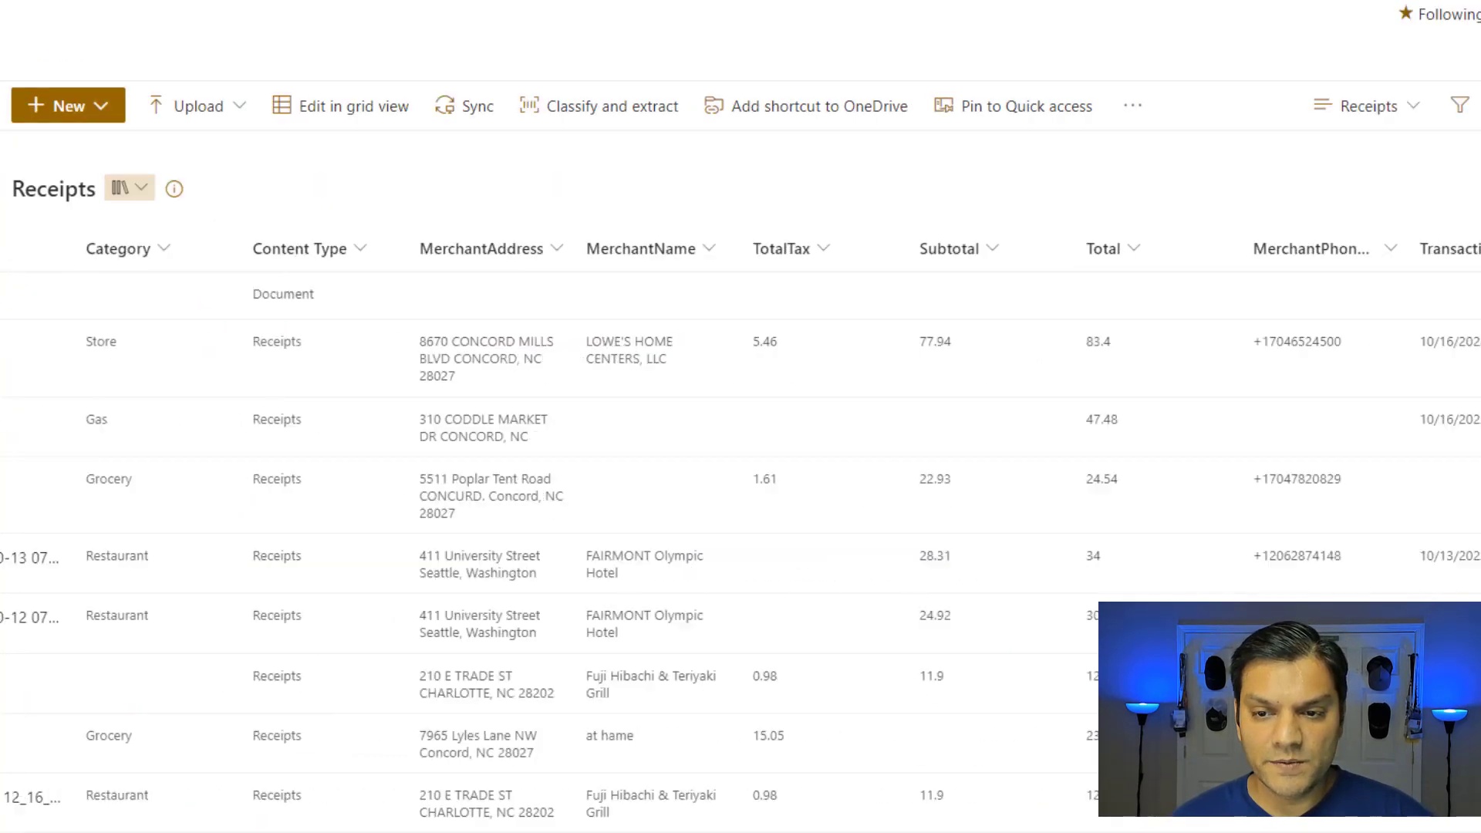
scroll(740, 532, "right", 8)
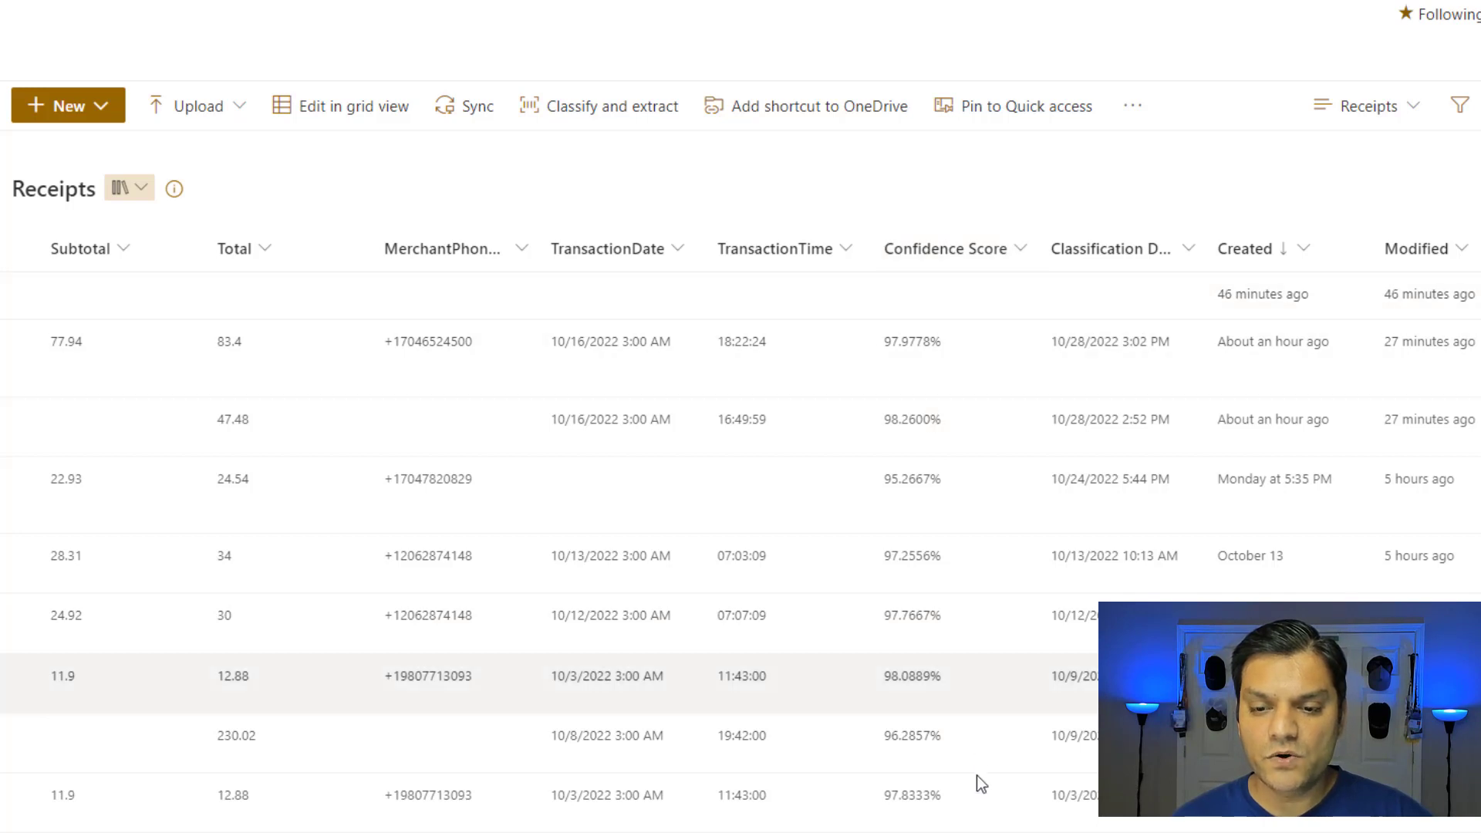
scroll(1249, 298, "right", 5)
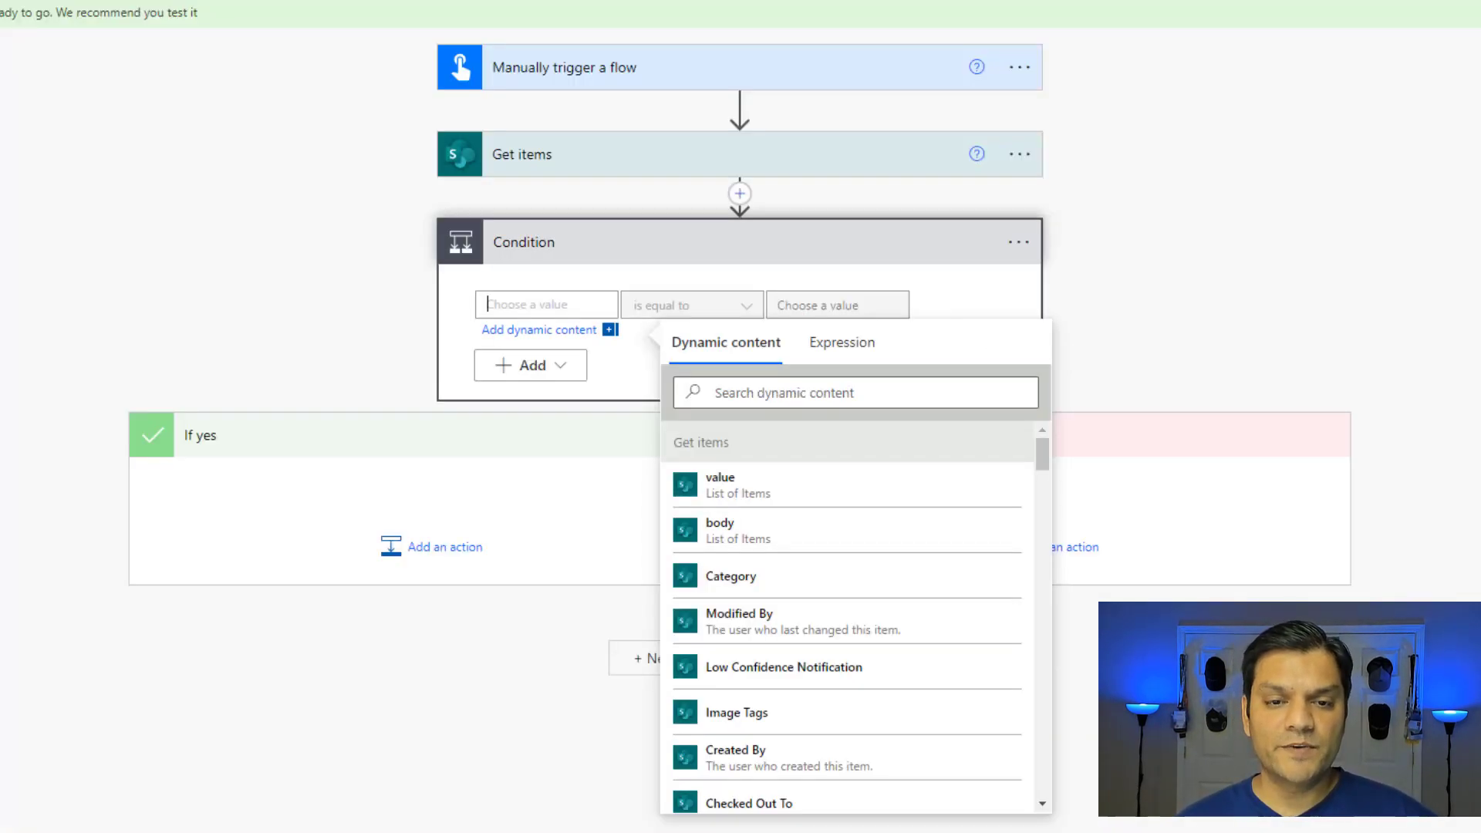
left_click(804, 572)
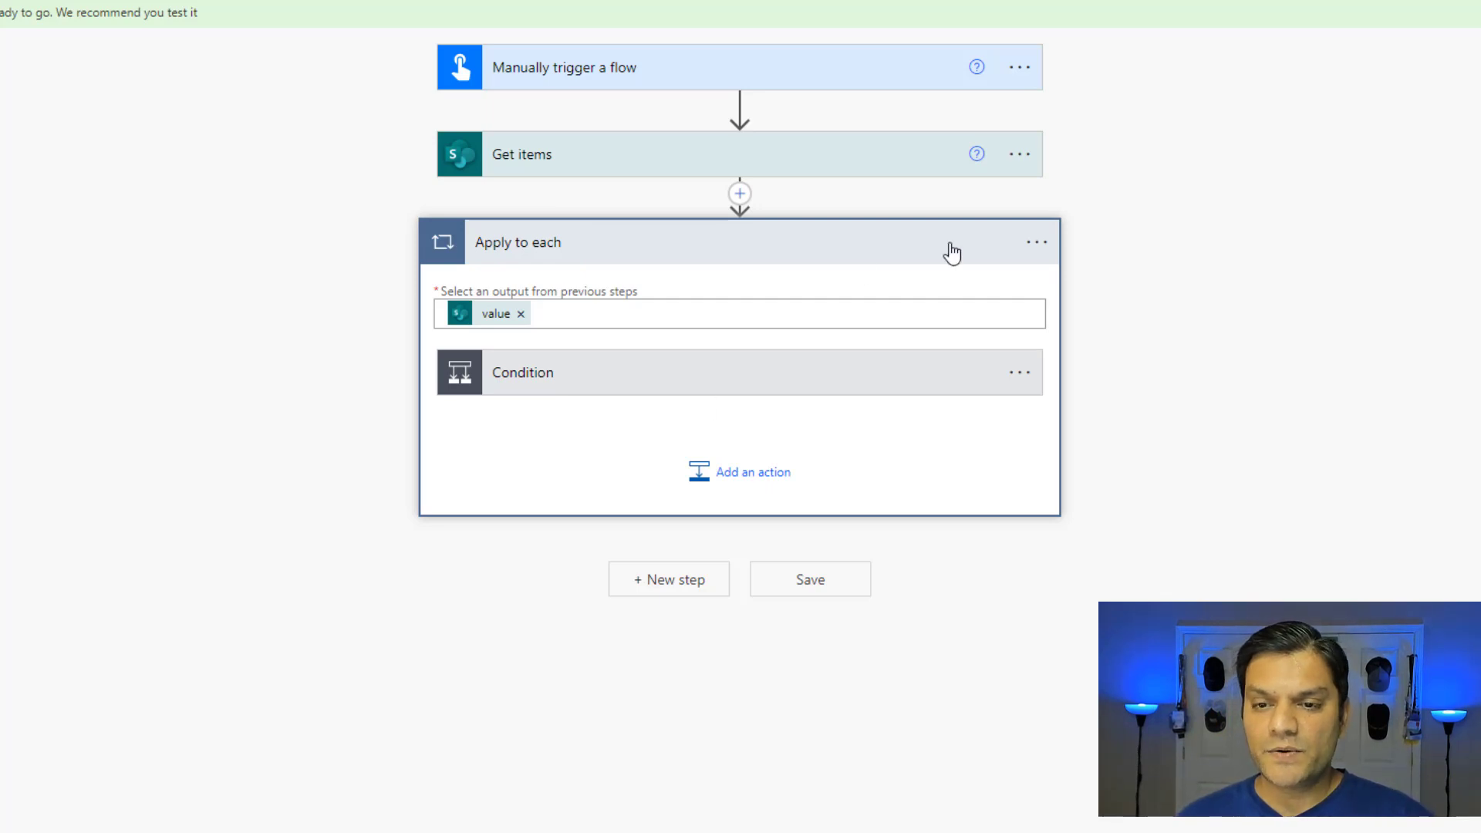
- Rename the loop as "Apply to each for null confidence score" and save the flow
left_click(1037, 242)
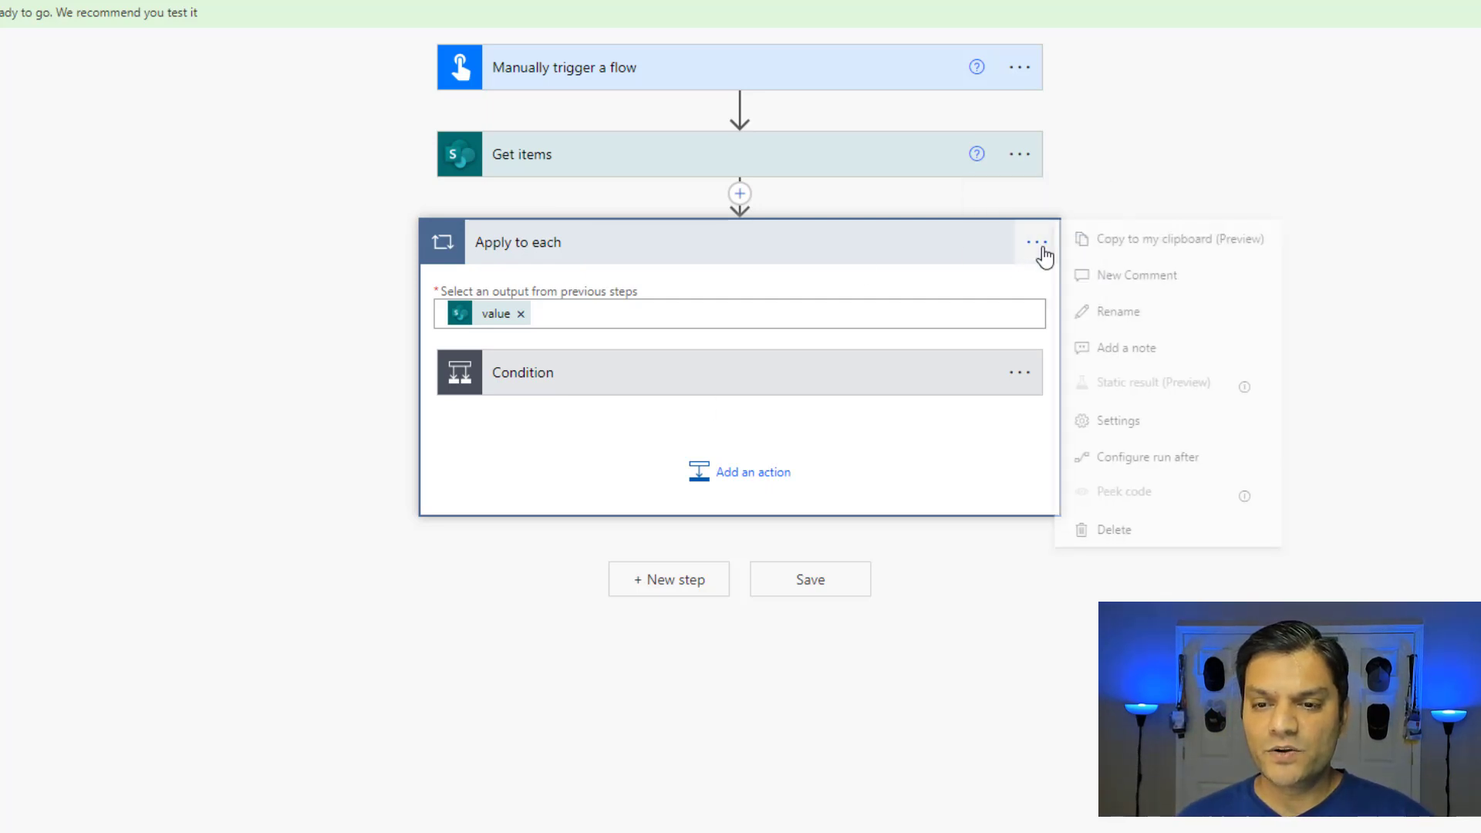
left_click(1128, 312)
key("End")
type("f")
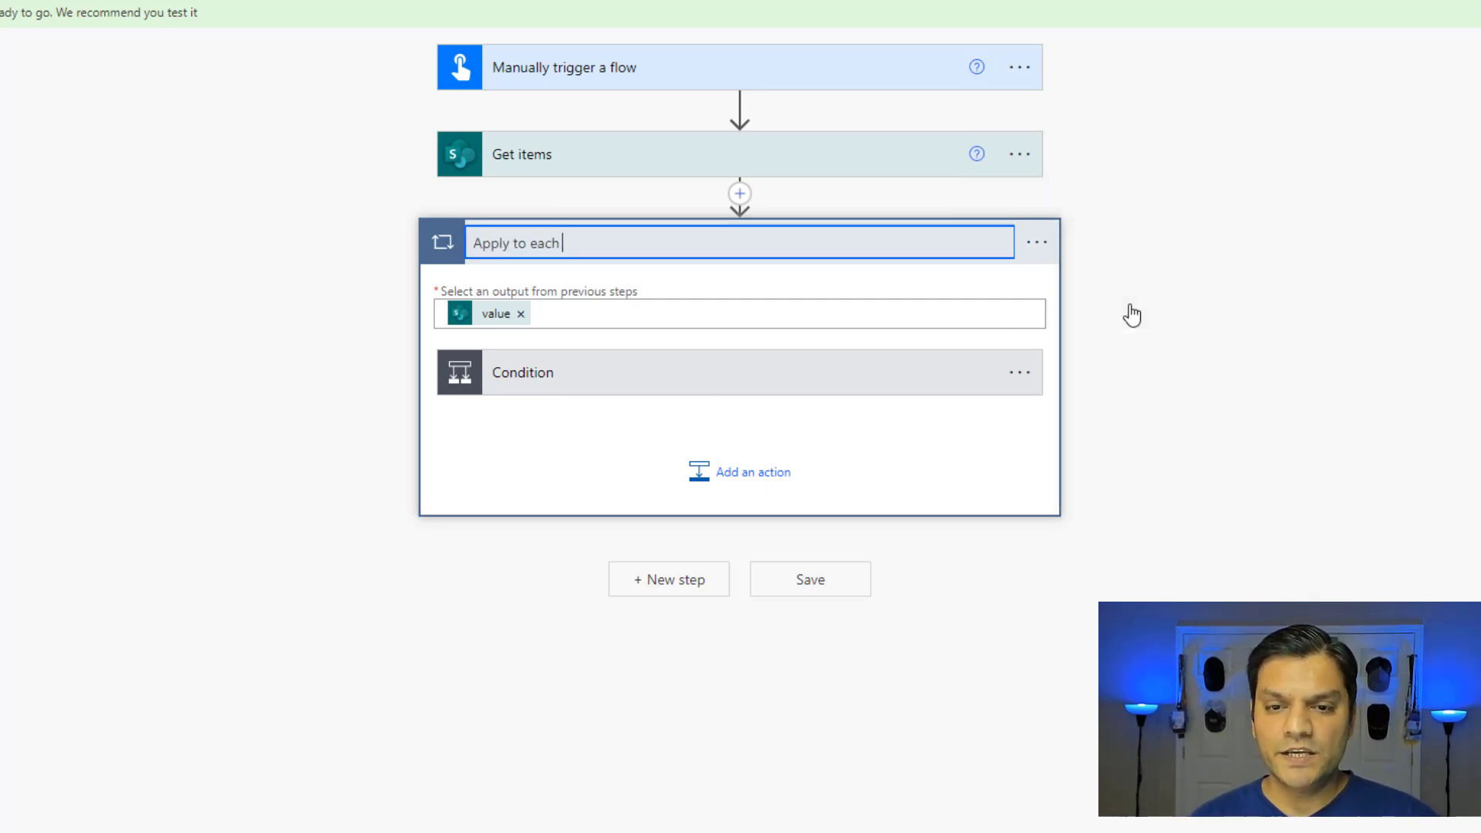
type("or null confidence score")
left_click(1131, 316)
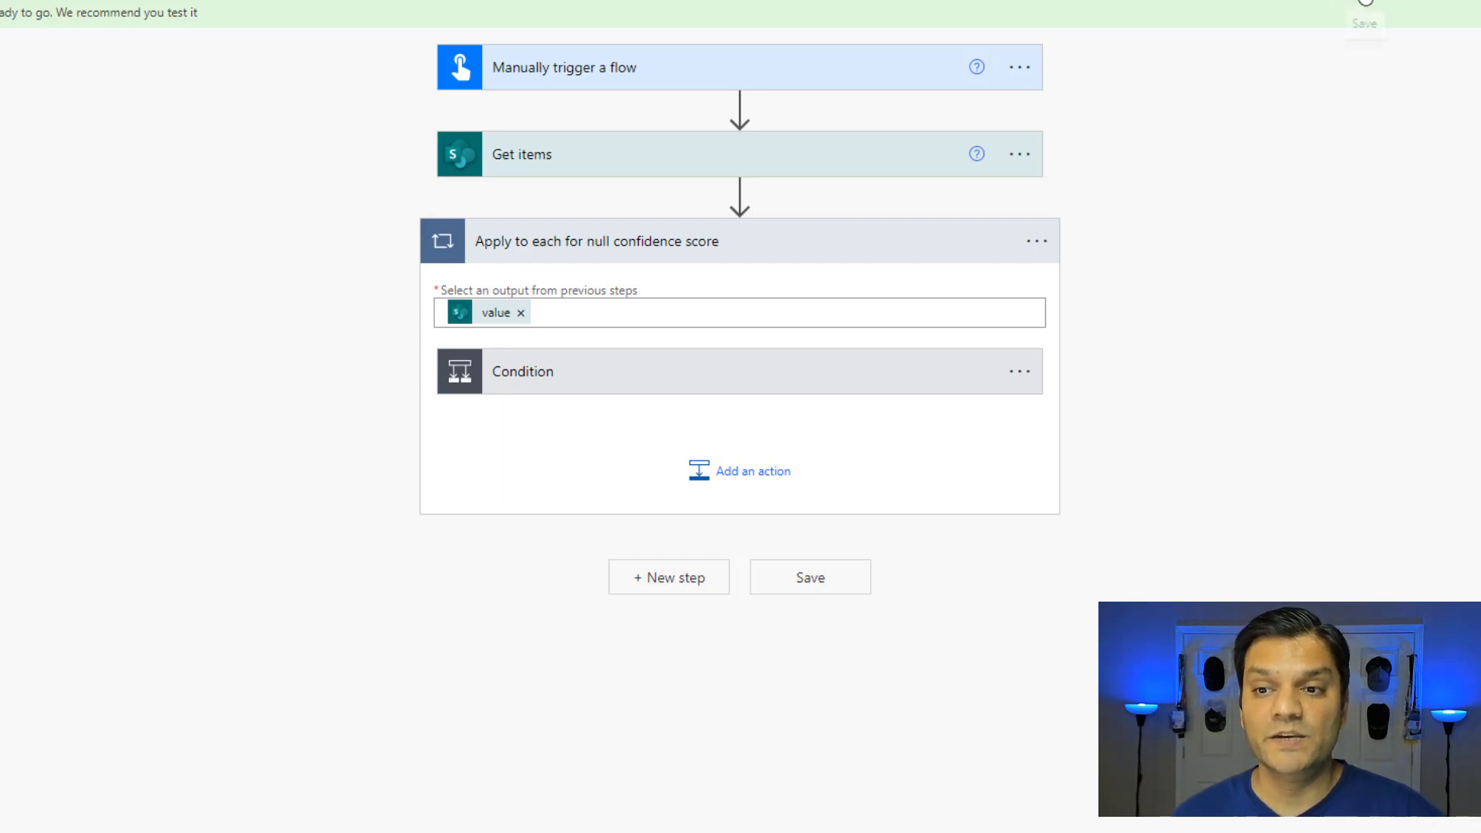
left_click(1363, 2)
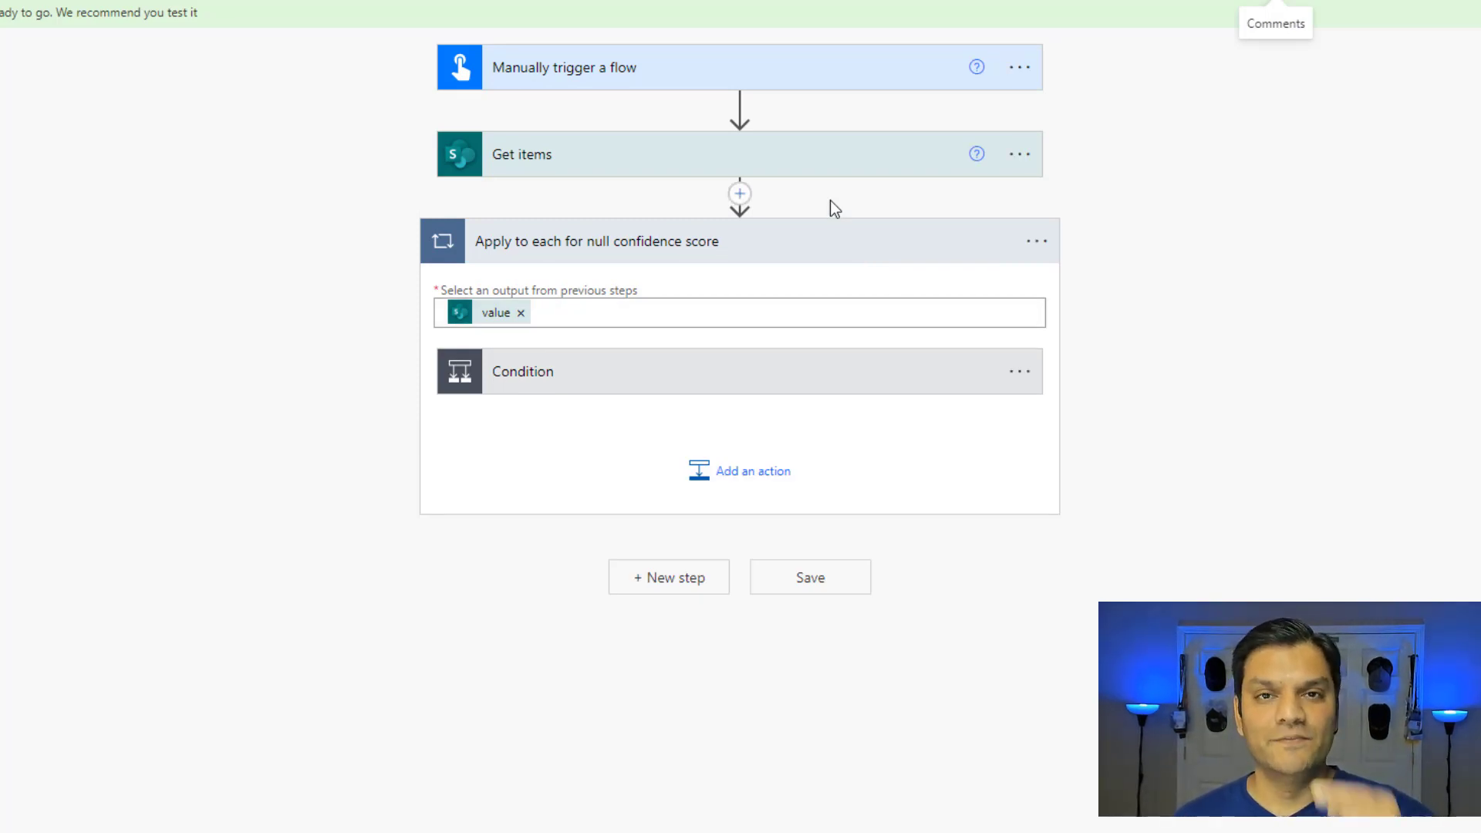
- Expand the condition inside the loop and rename it as "Condition is the confidence score null"
left_click(767, 378)
scroll(1243, 590, "down", 1)
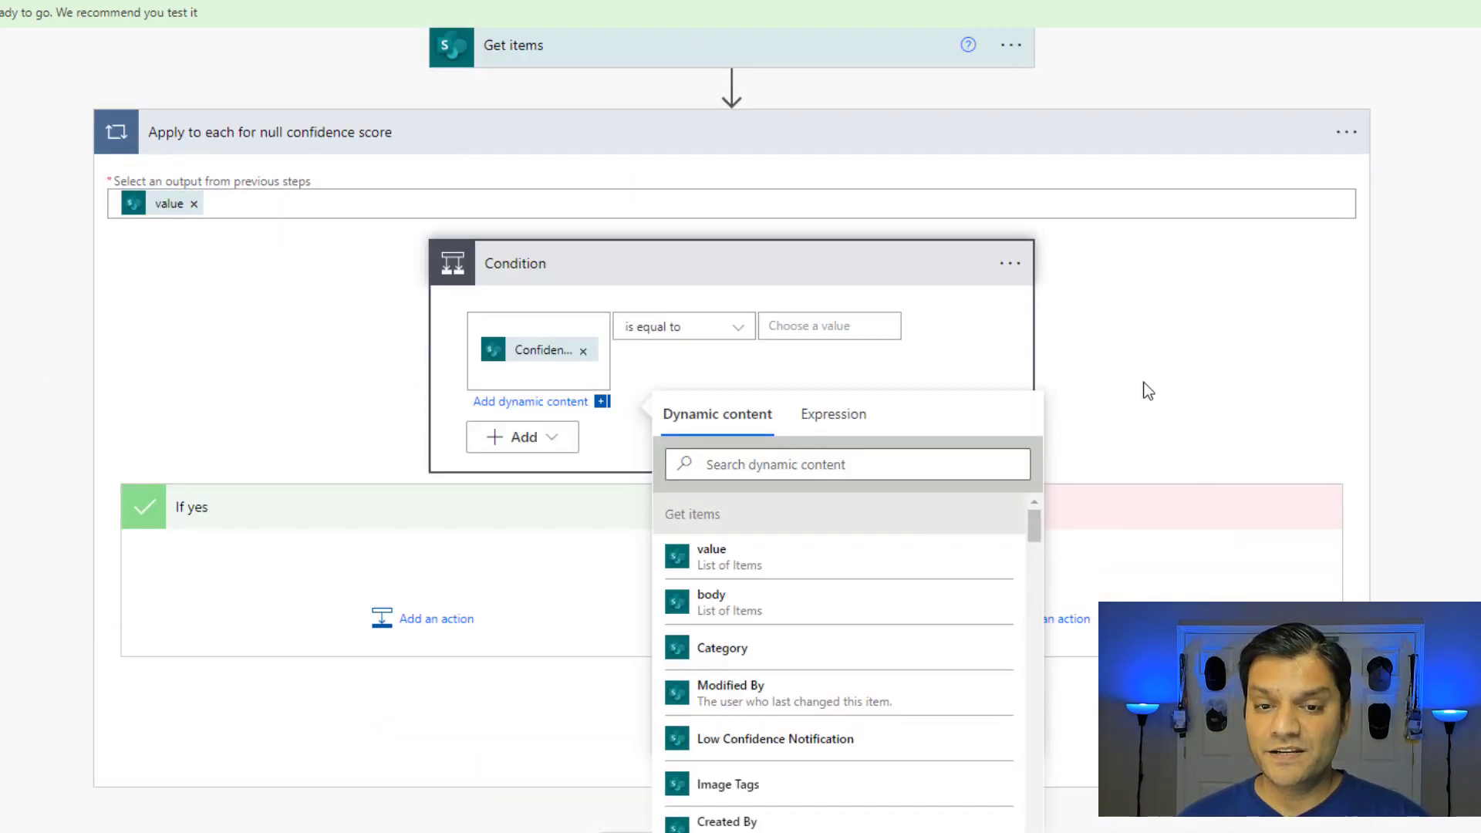
left_click(1015, 272)
left_click(1013, 290)
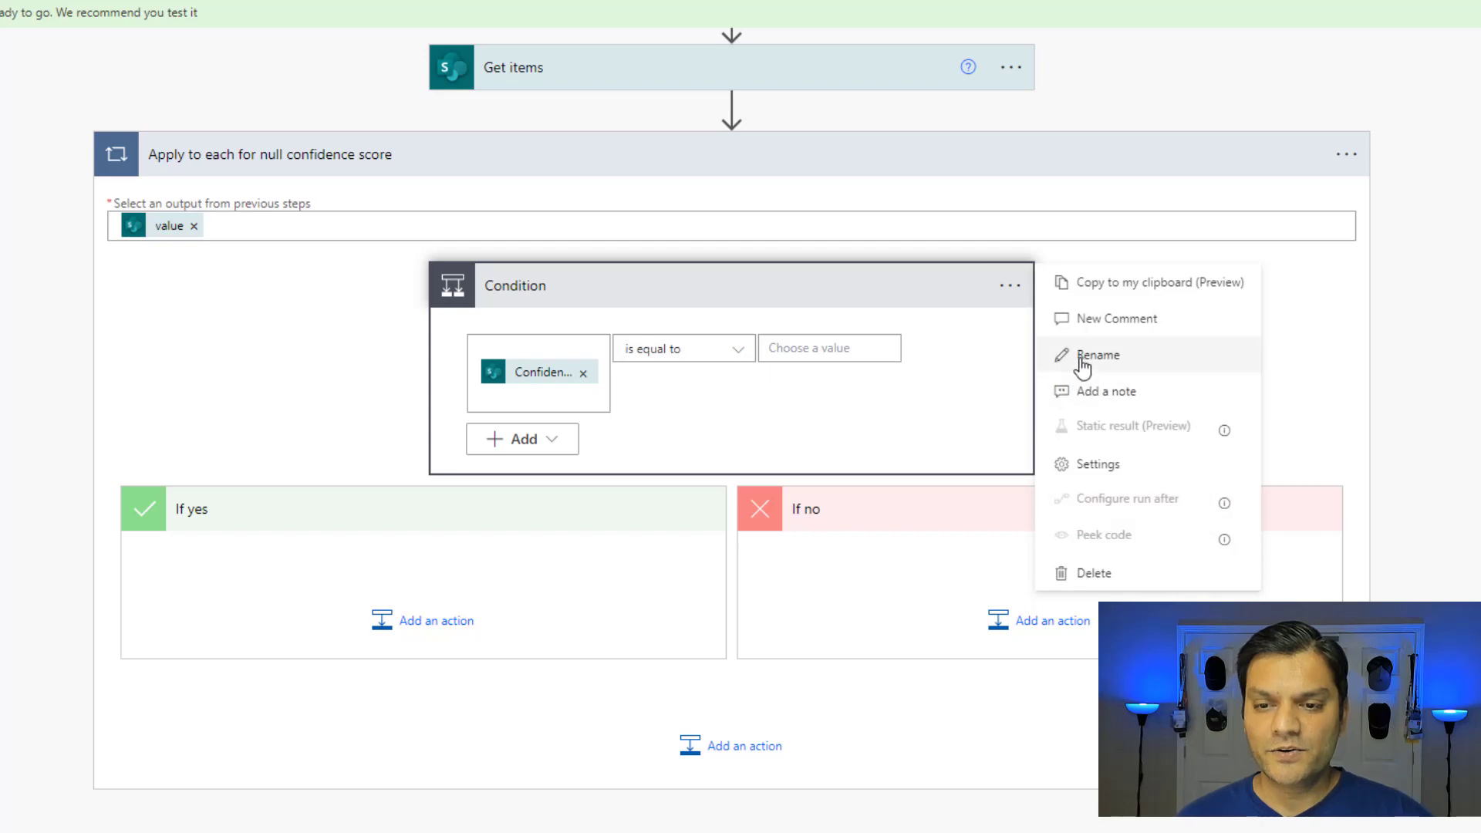
left_click(1034, 353)
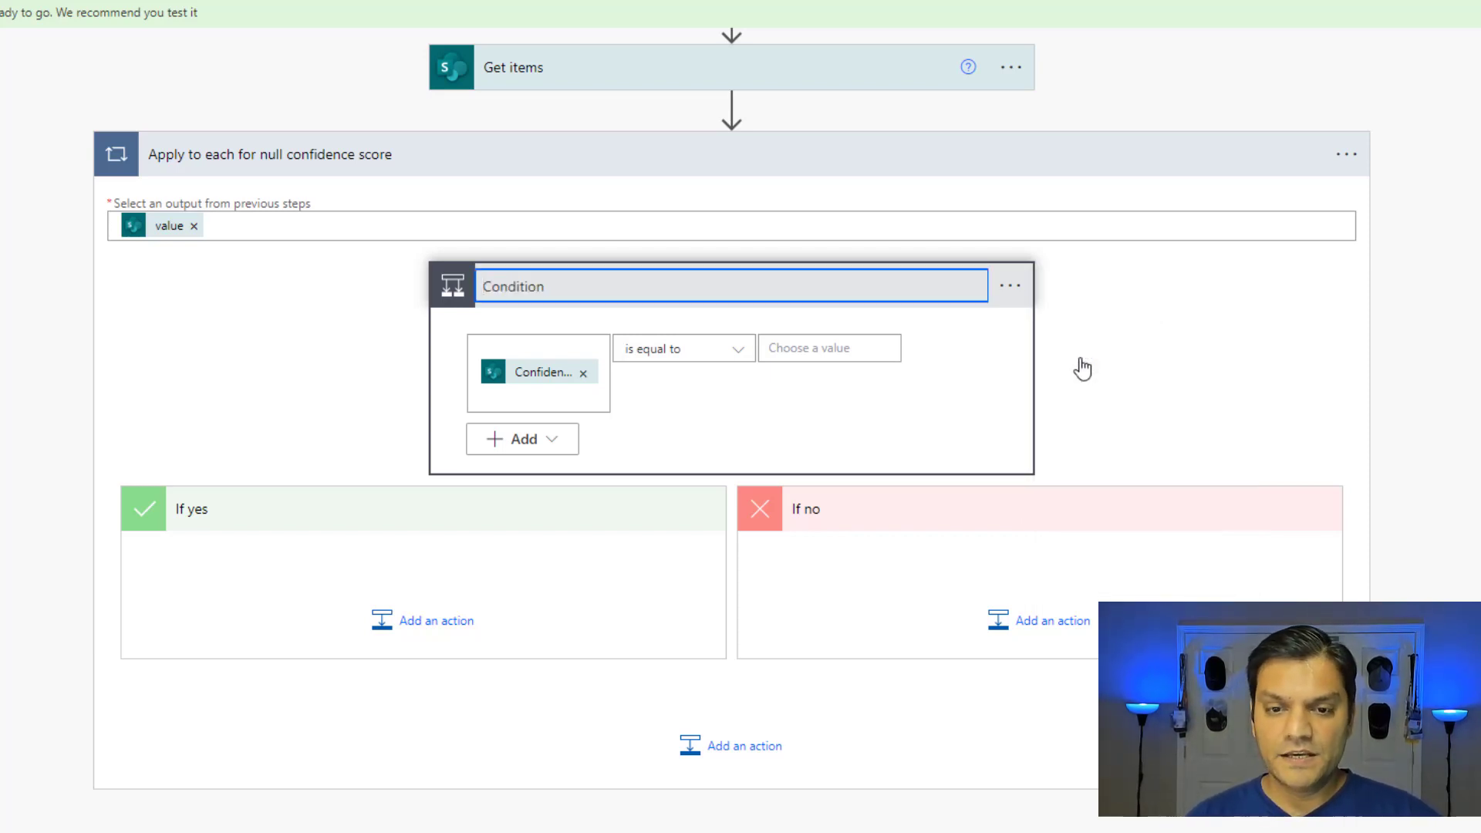
type("is the confidence score null")
key("Return")
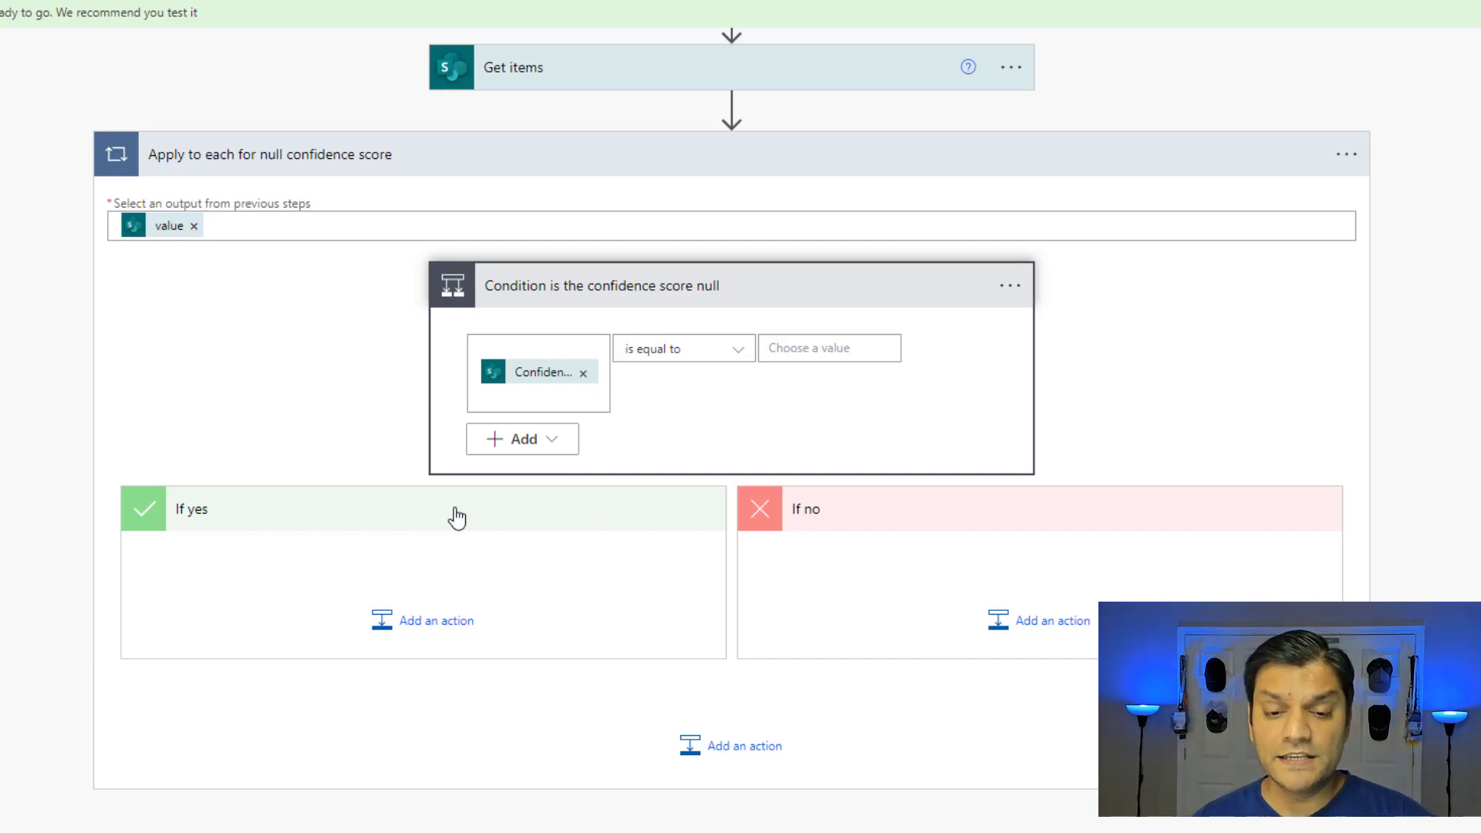
- Add the Office 365 Outlook action Send an email (V2) to the If yes branch of the null condition
left_click(437, 621)
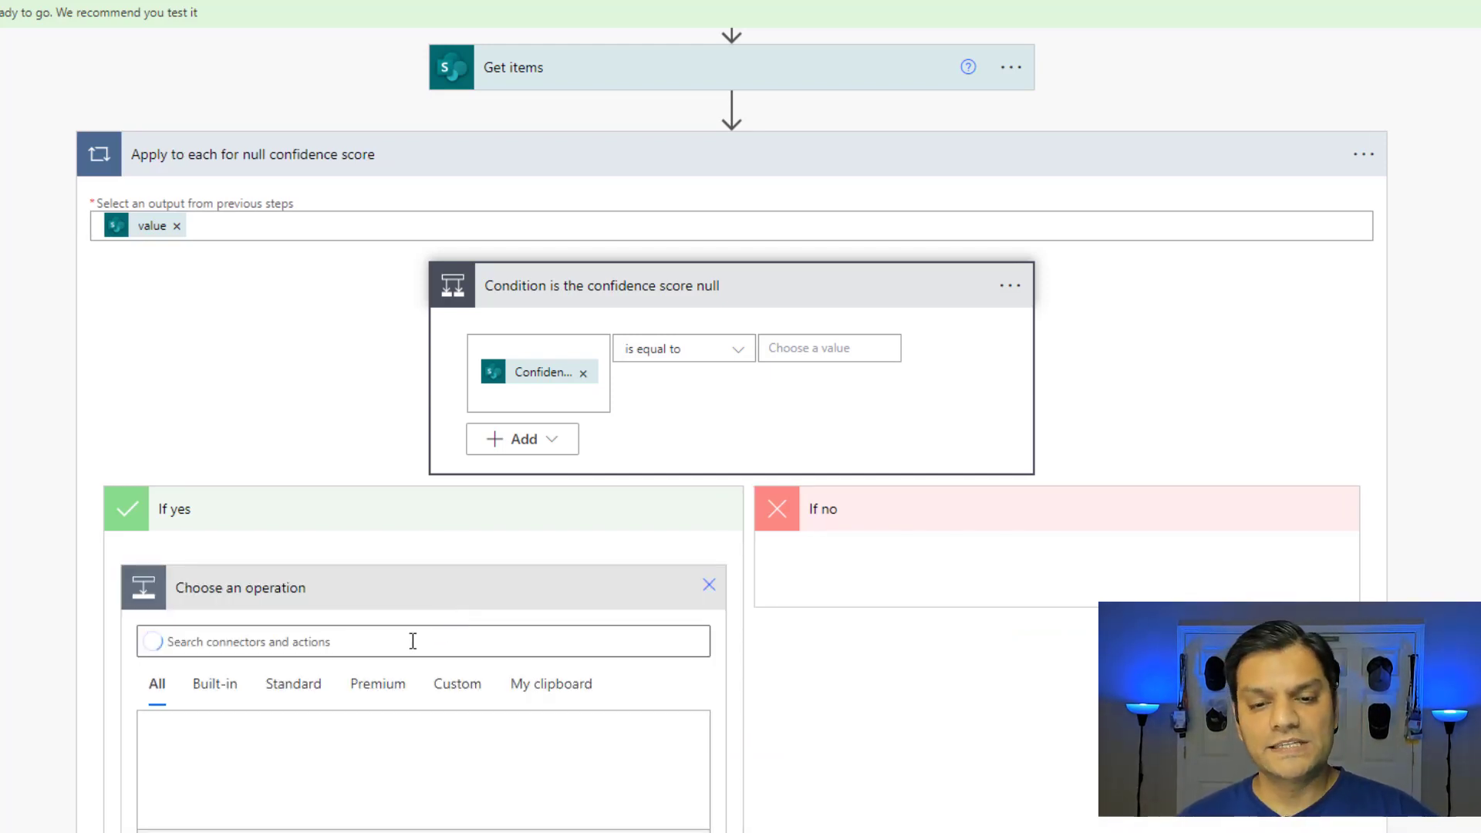
type("send")
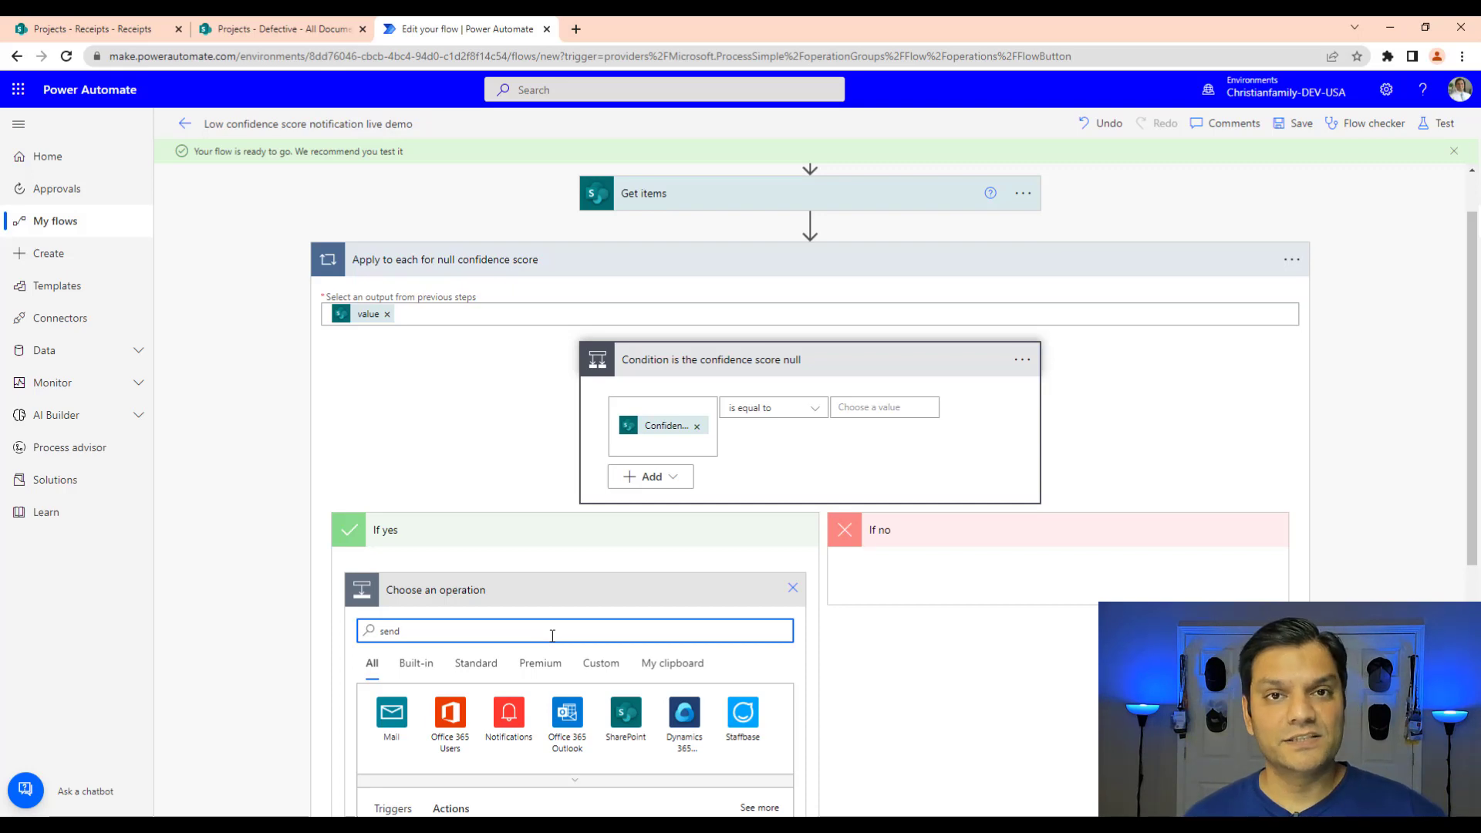
left_click(562, 725)
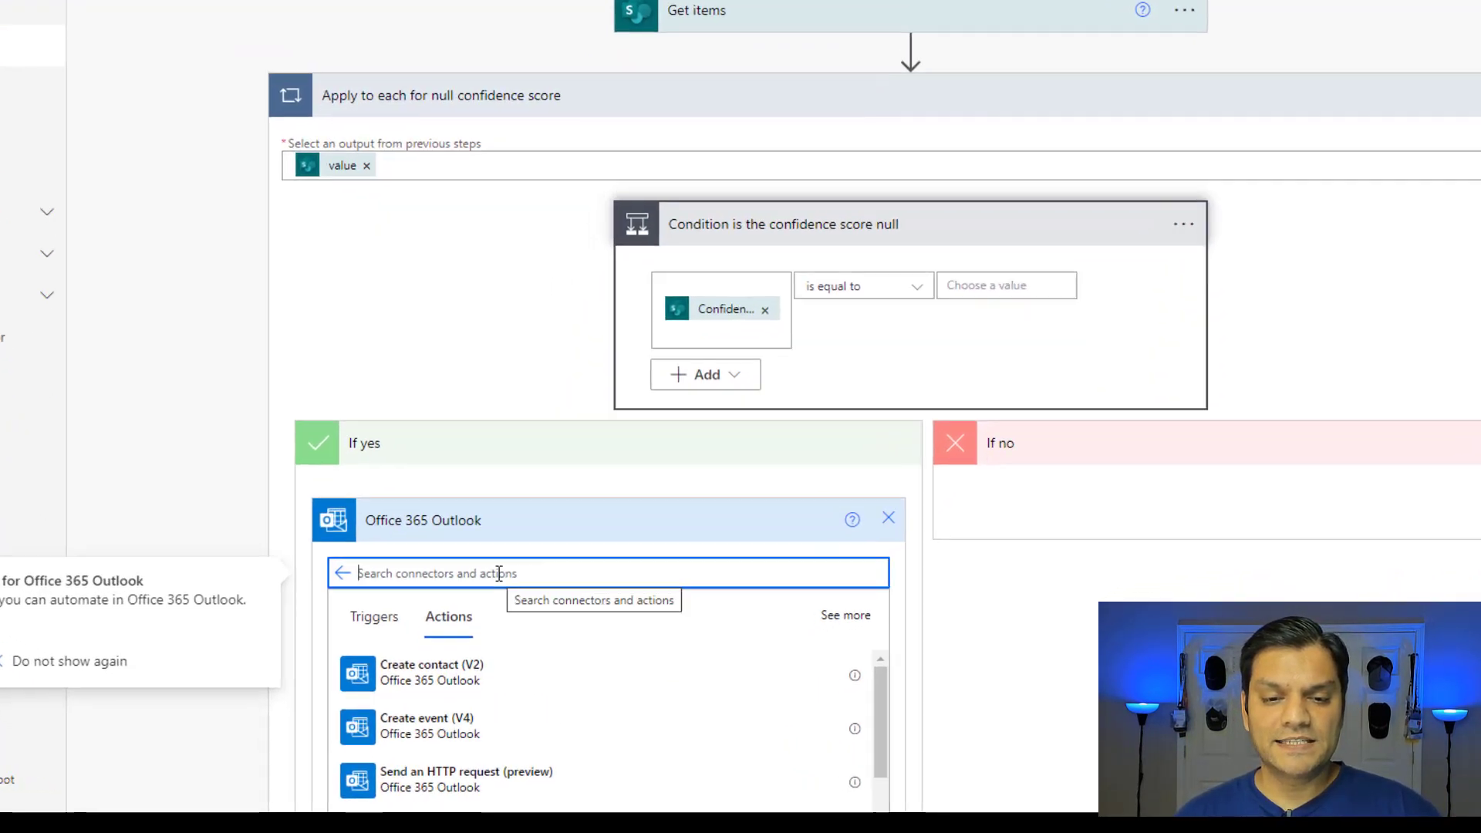
type("send")
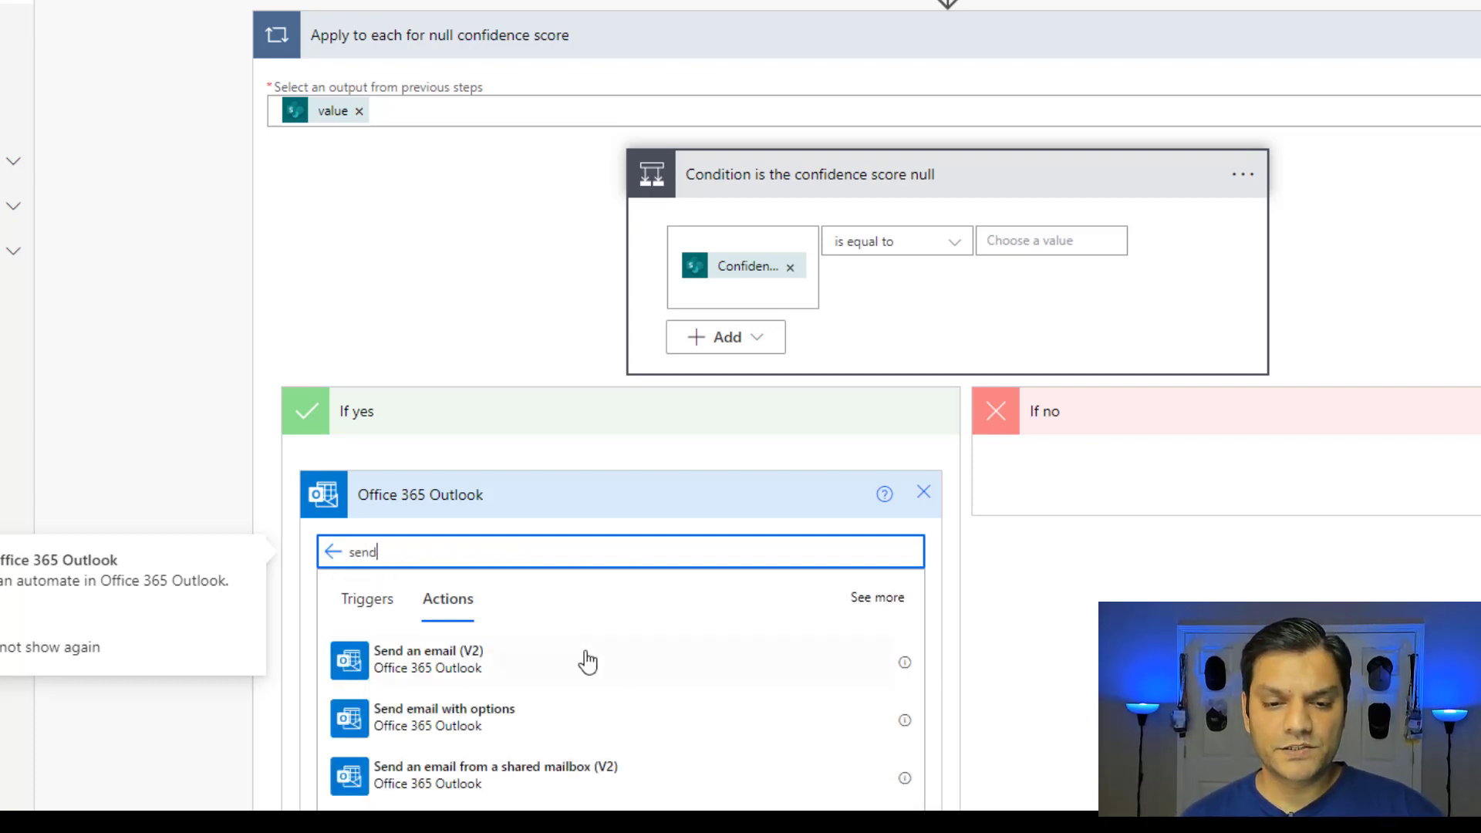
left_click(588, 660)
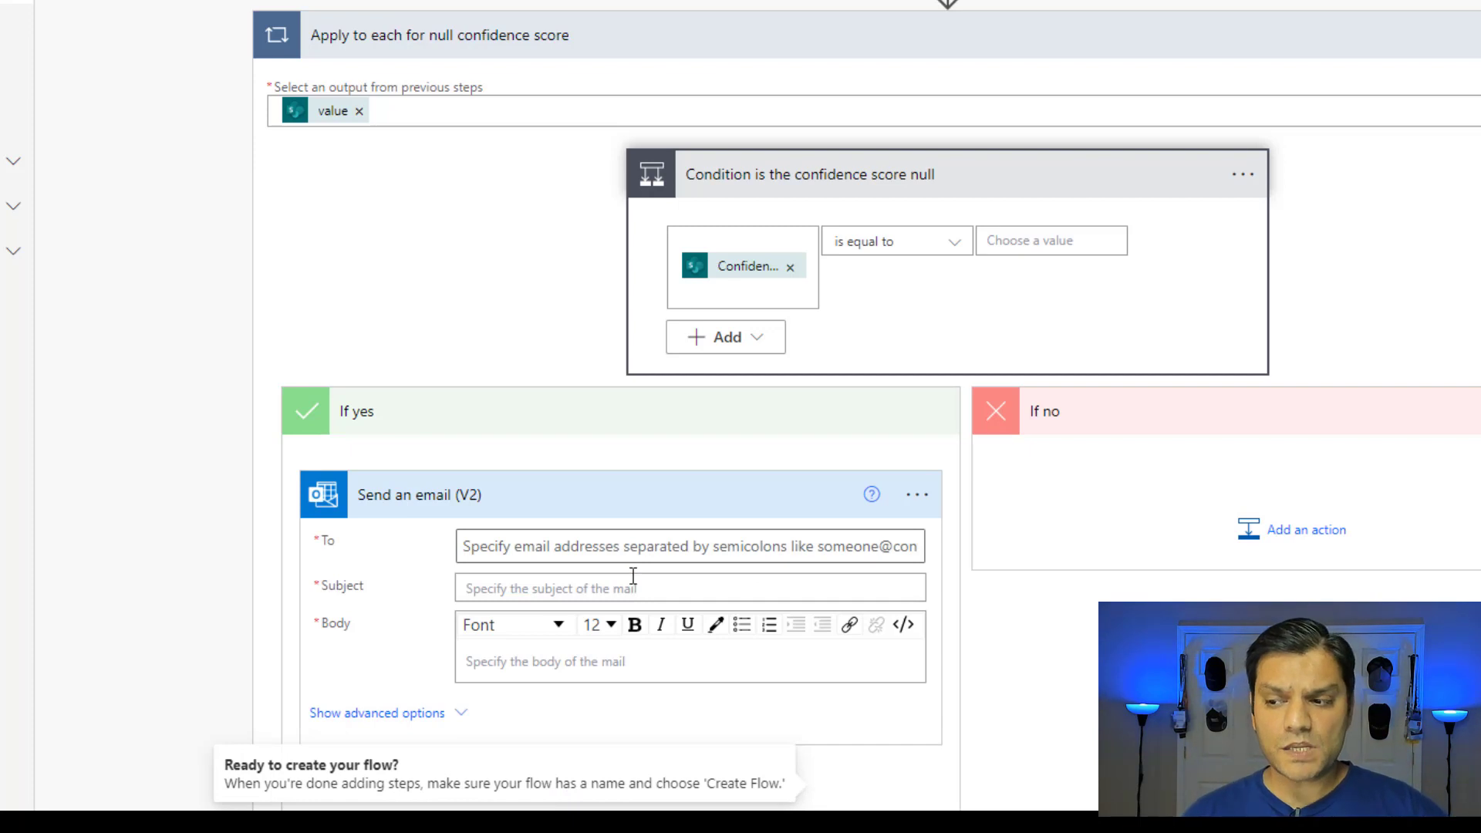
- Set the email's recipient to the Created By Email dynamic value from Get items
left_click(635, 553)
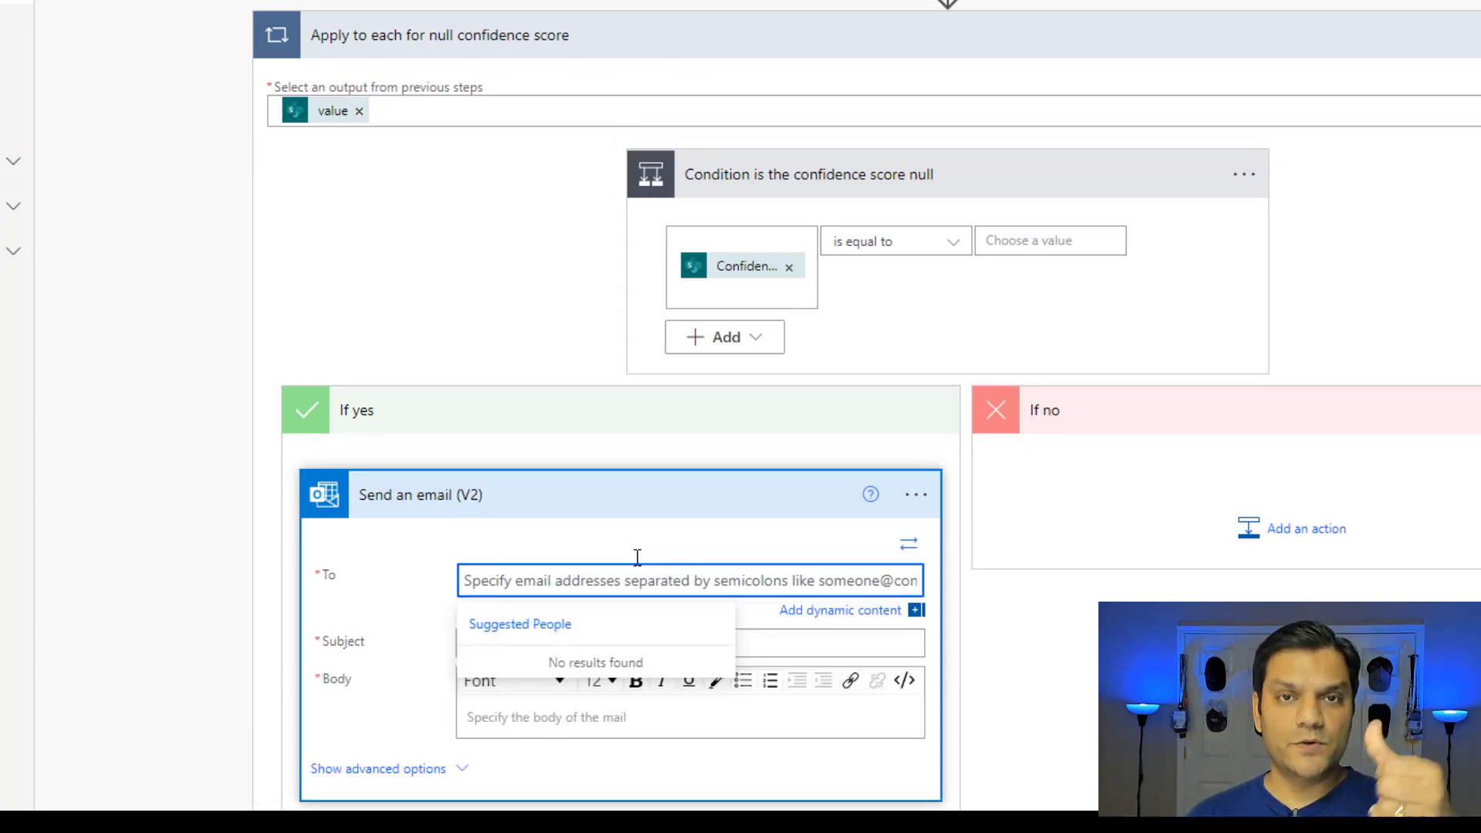
left_click(908, 544)
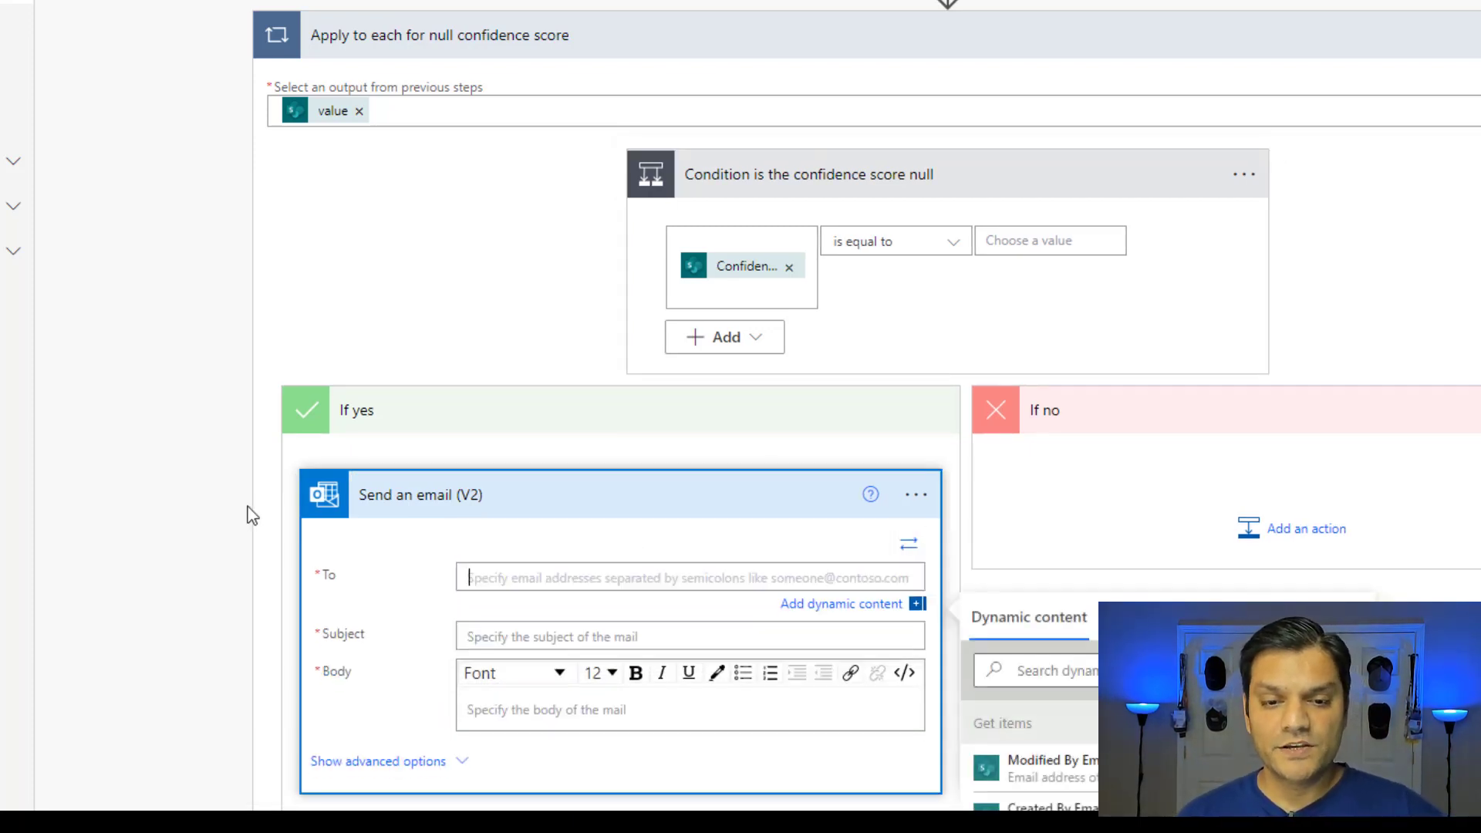
scroll(233, 517, "down", 1)
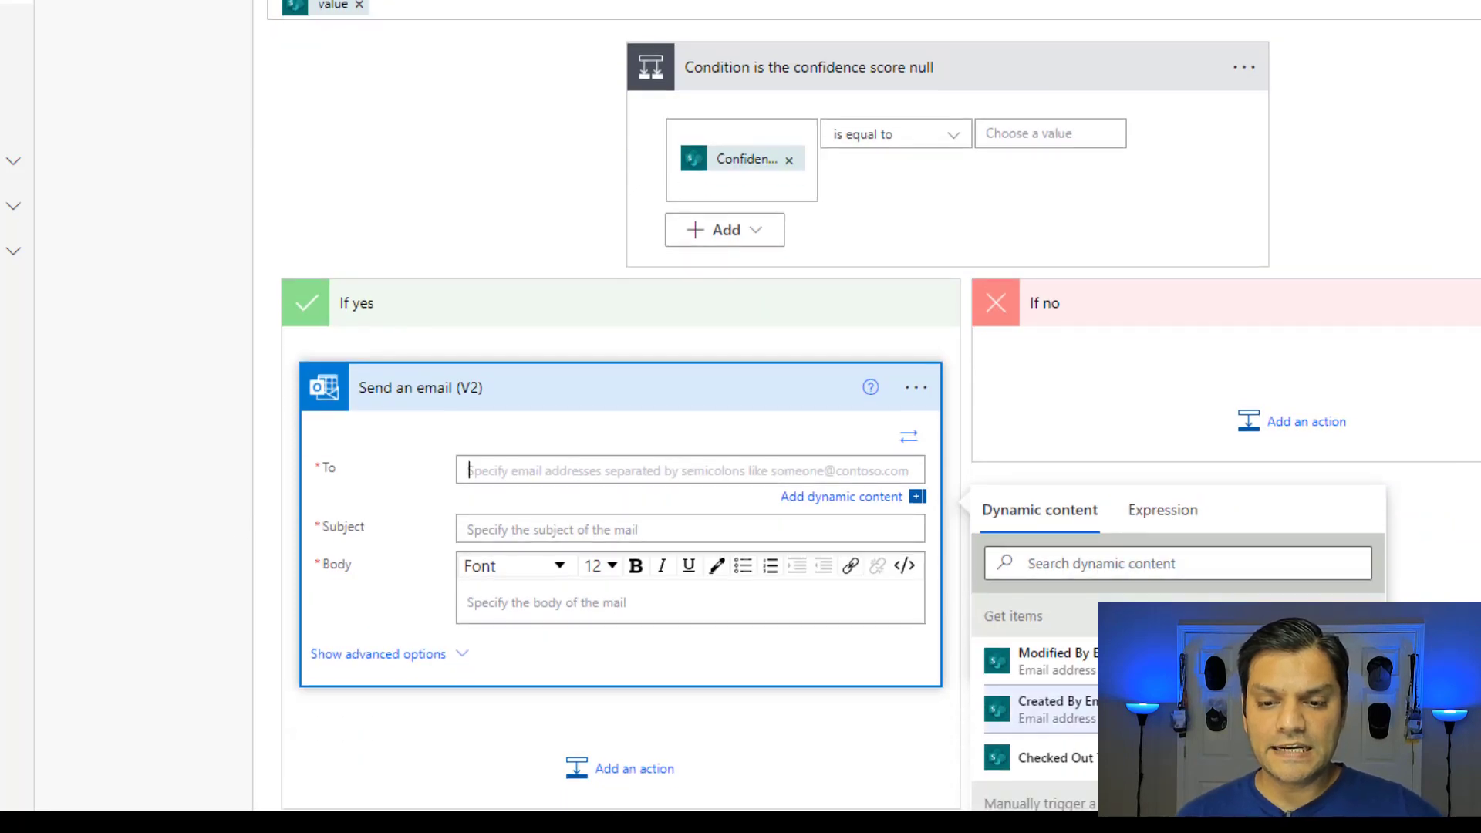
scroll(1041, 706, "down", 1)
left_click(1327, 510)
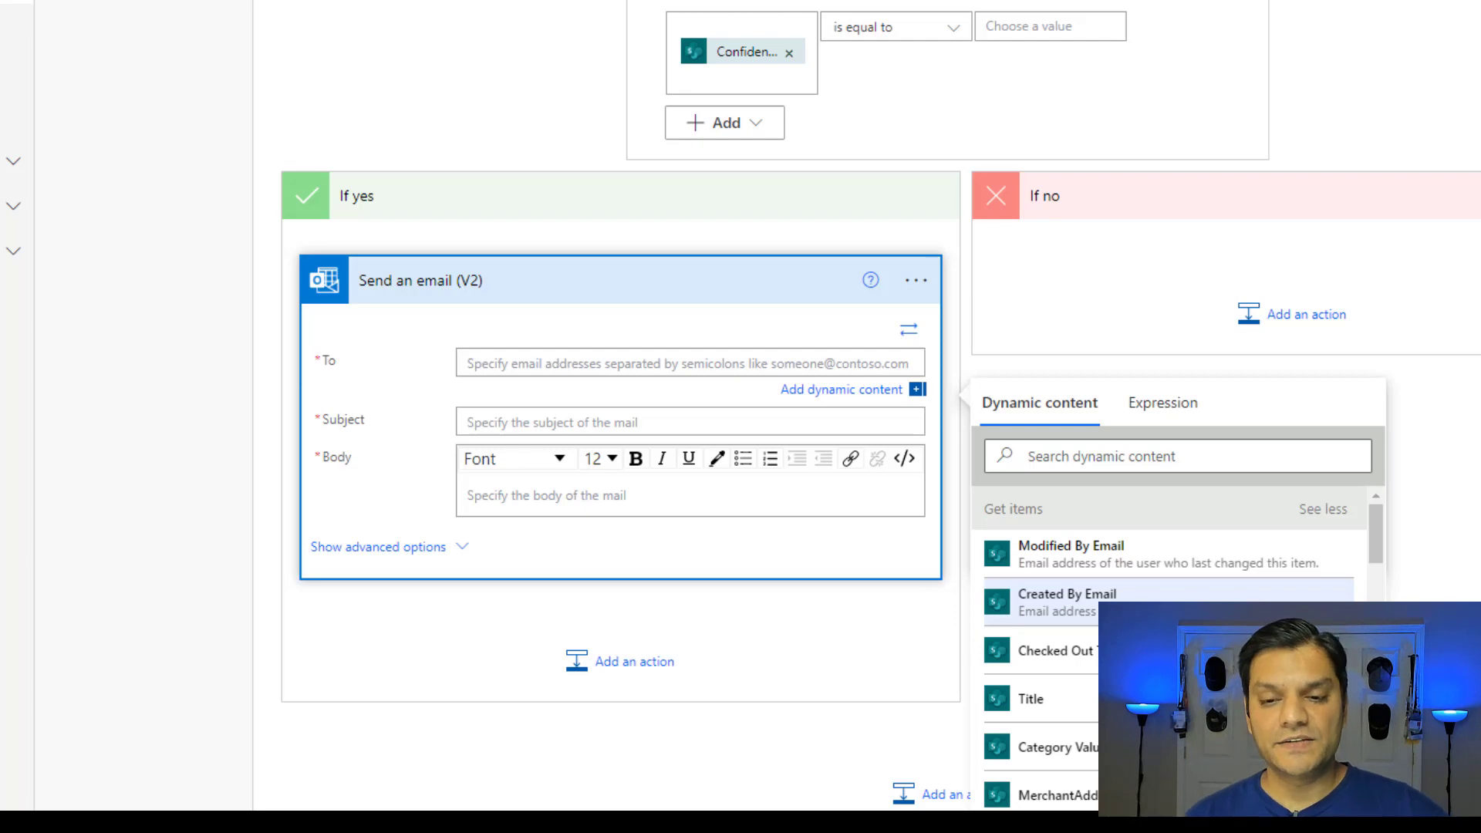
left_click(1157, 603)
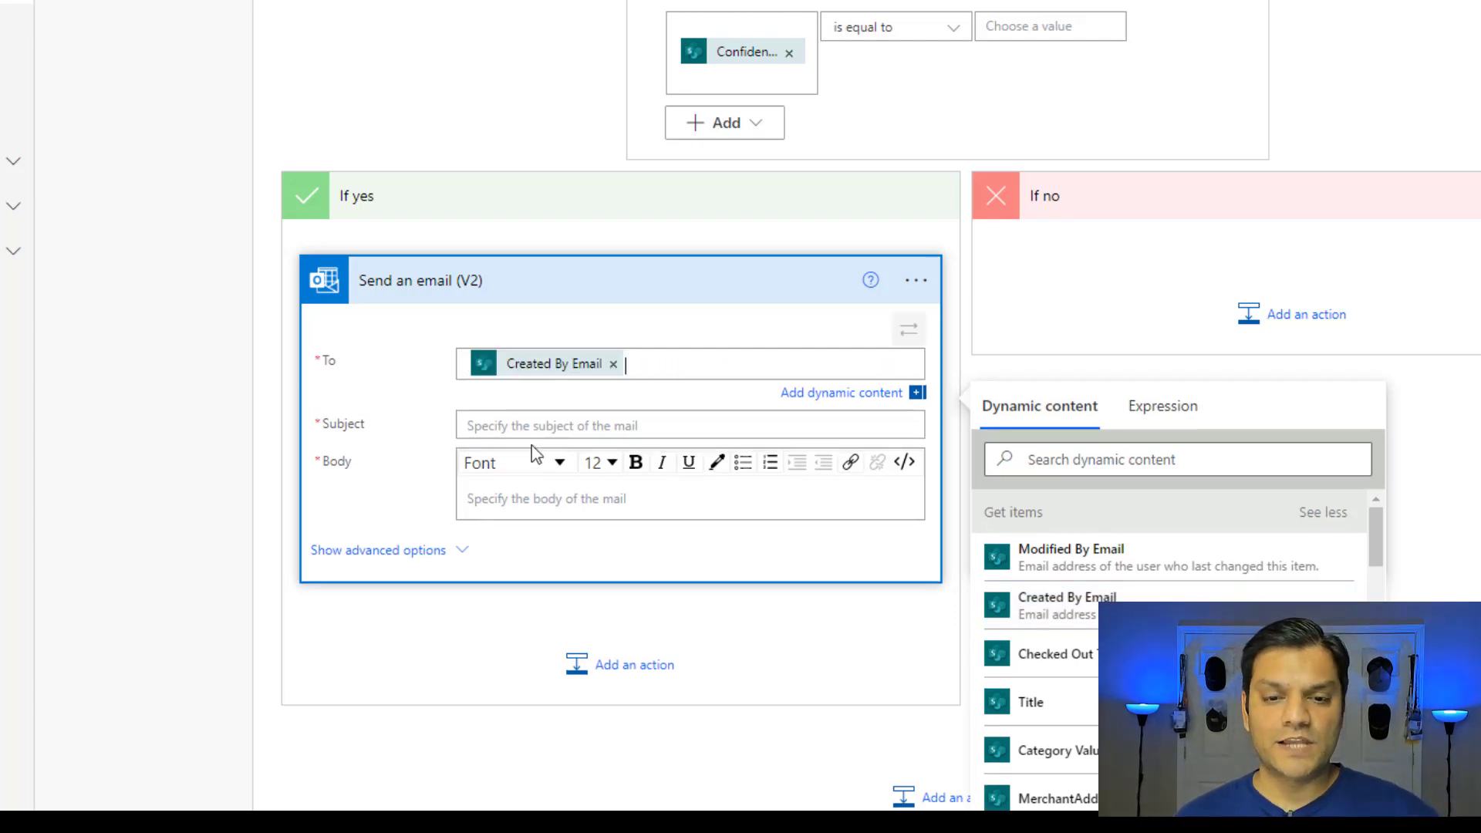
- Write the email subject "No confidence score for the [Category Value] receipt you uploaded", with Category Value as dynamic content
left_click(537, 432)
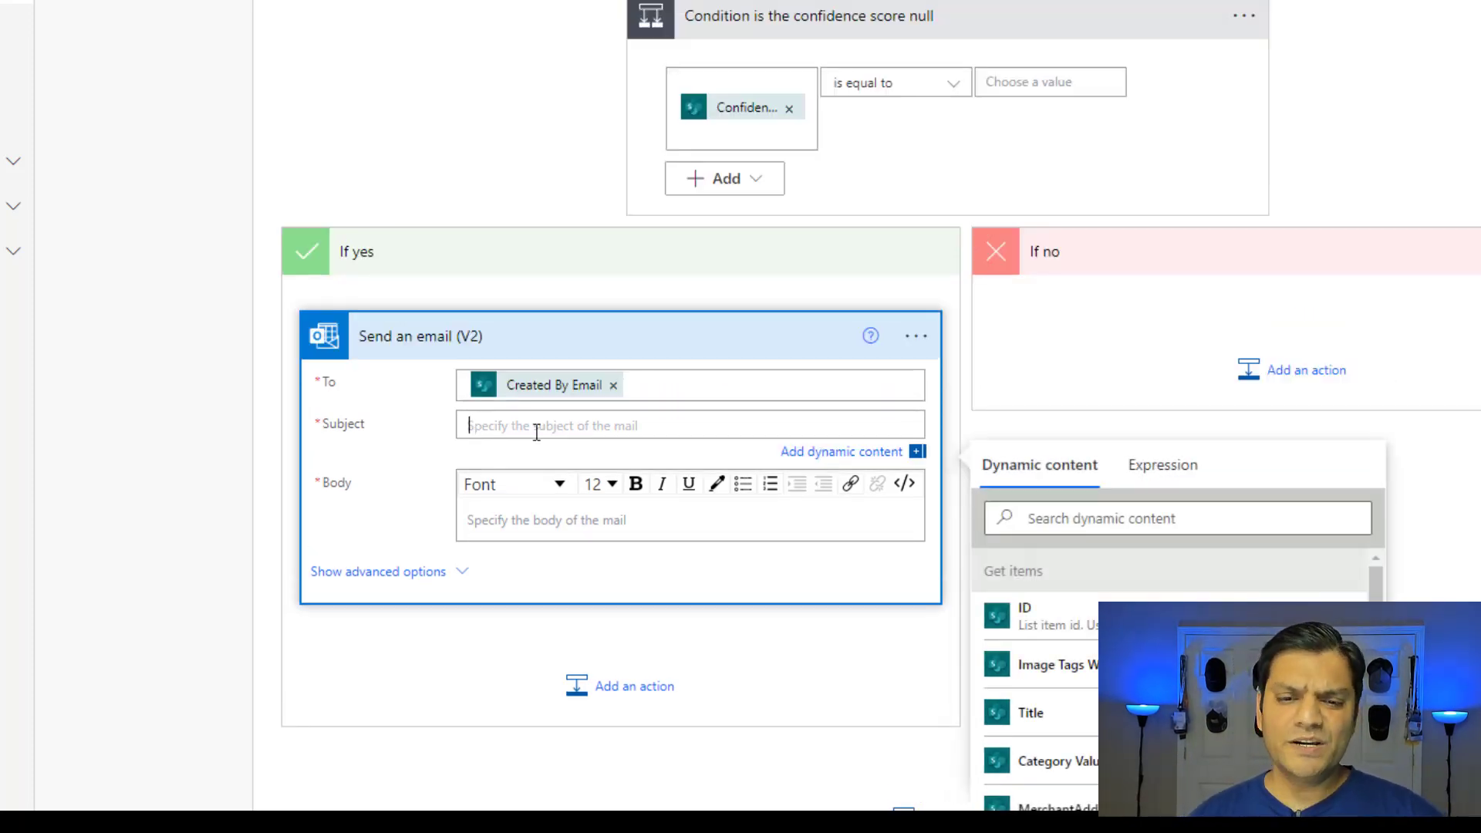
type("No ")
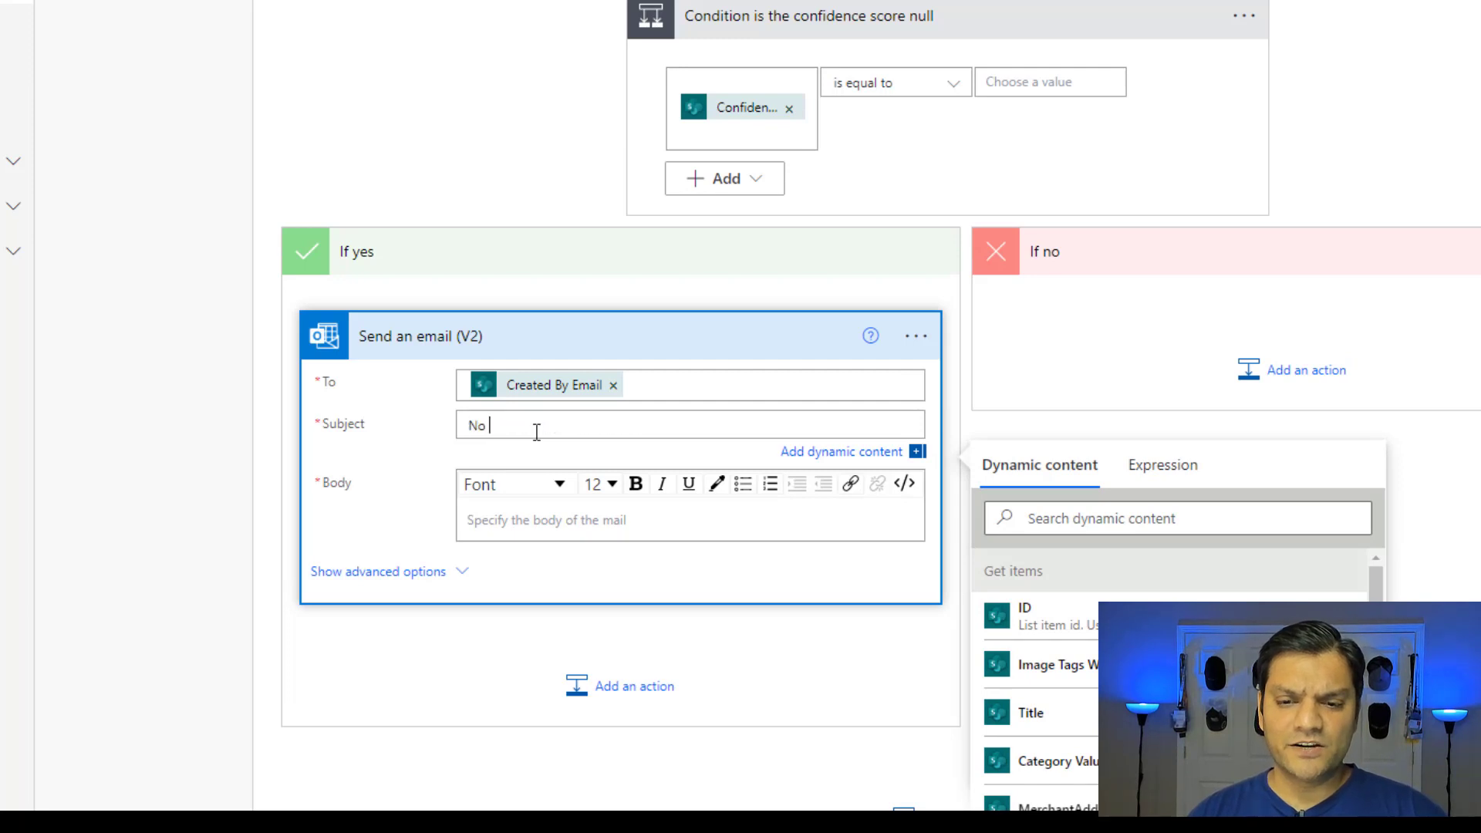
type("confidence score for the")
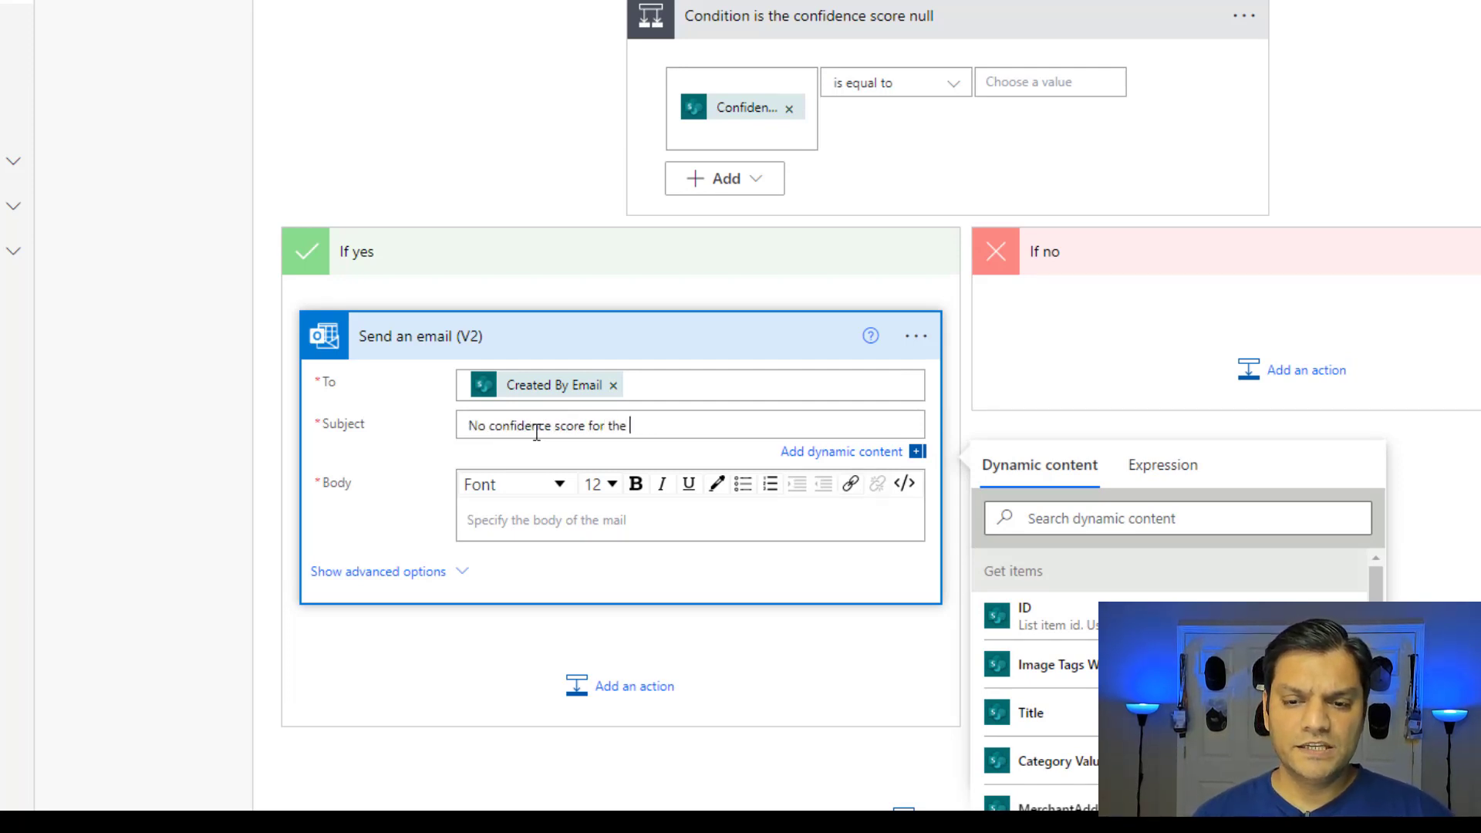
left_click(1224, 515)
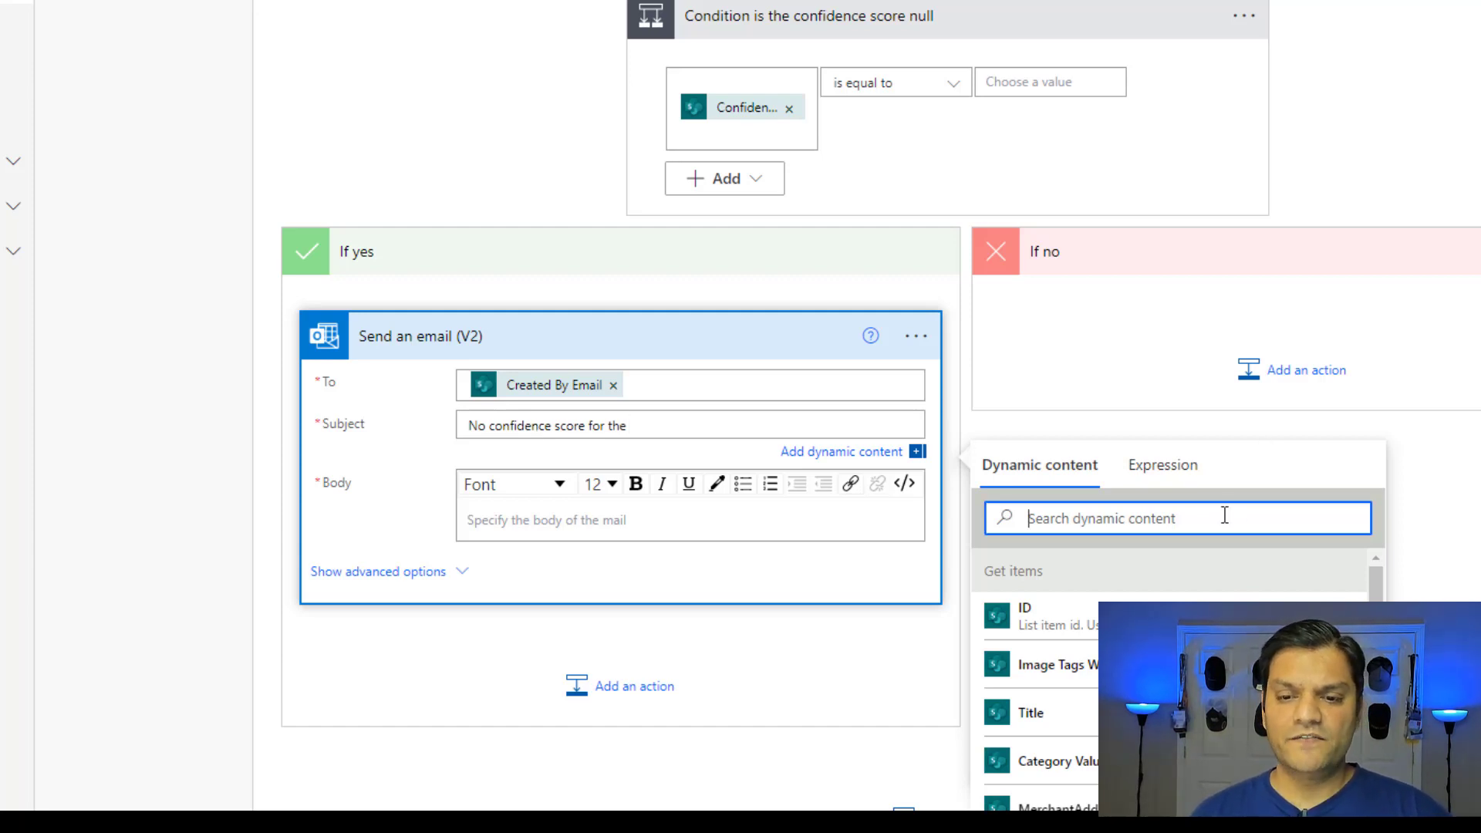
type("cate")
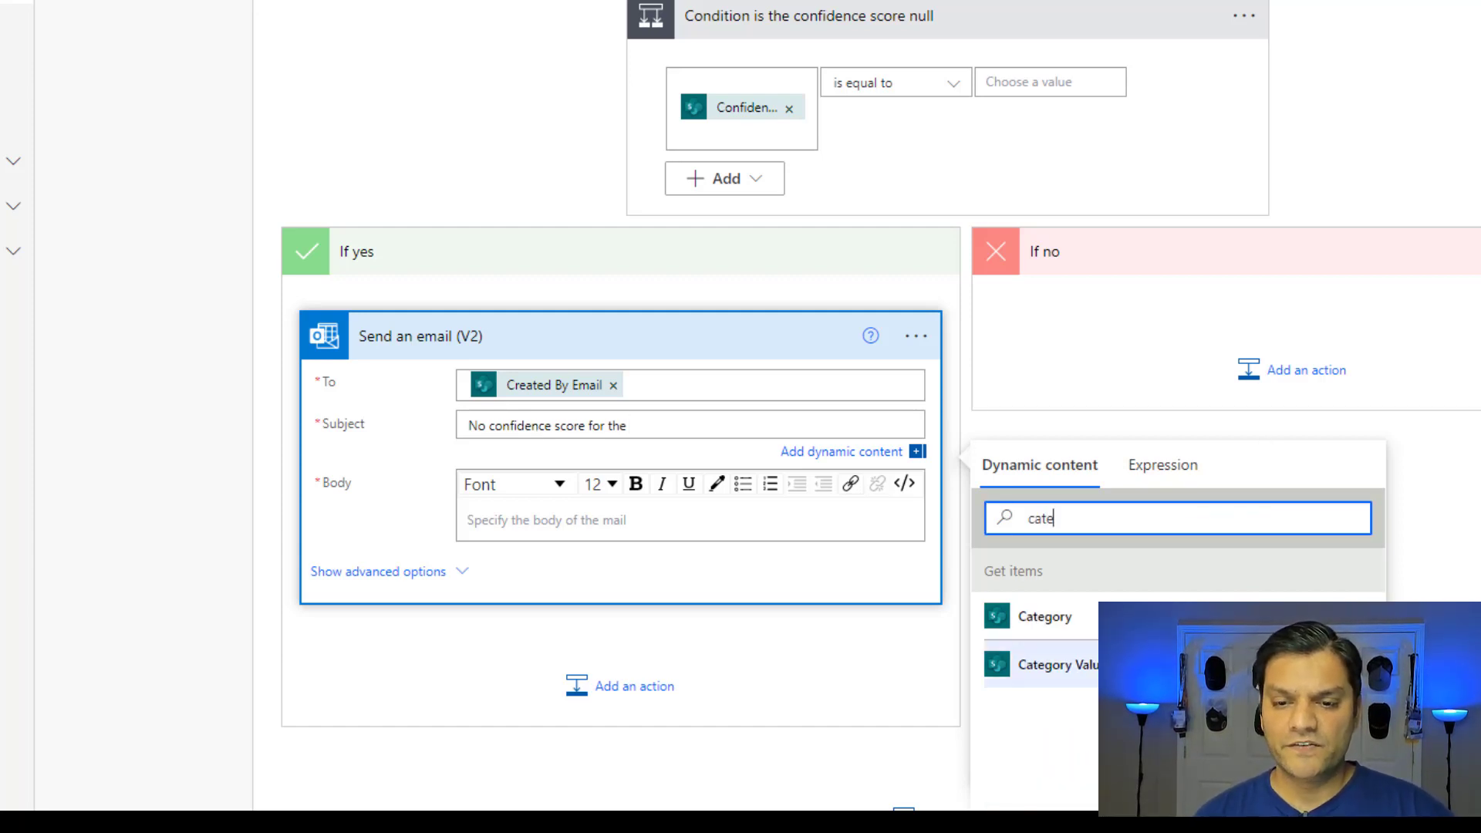
left_click(1056, 664)
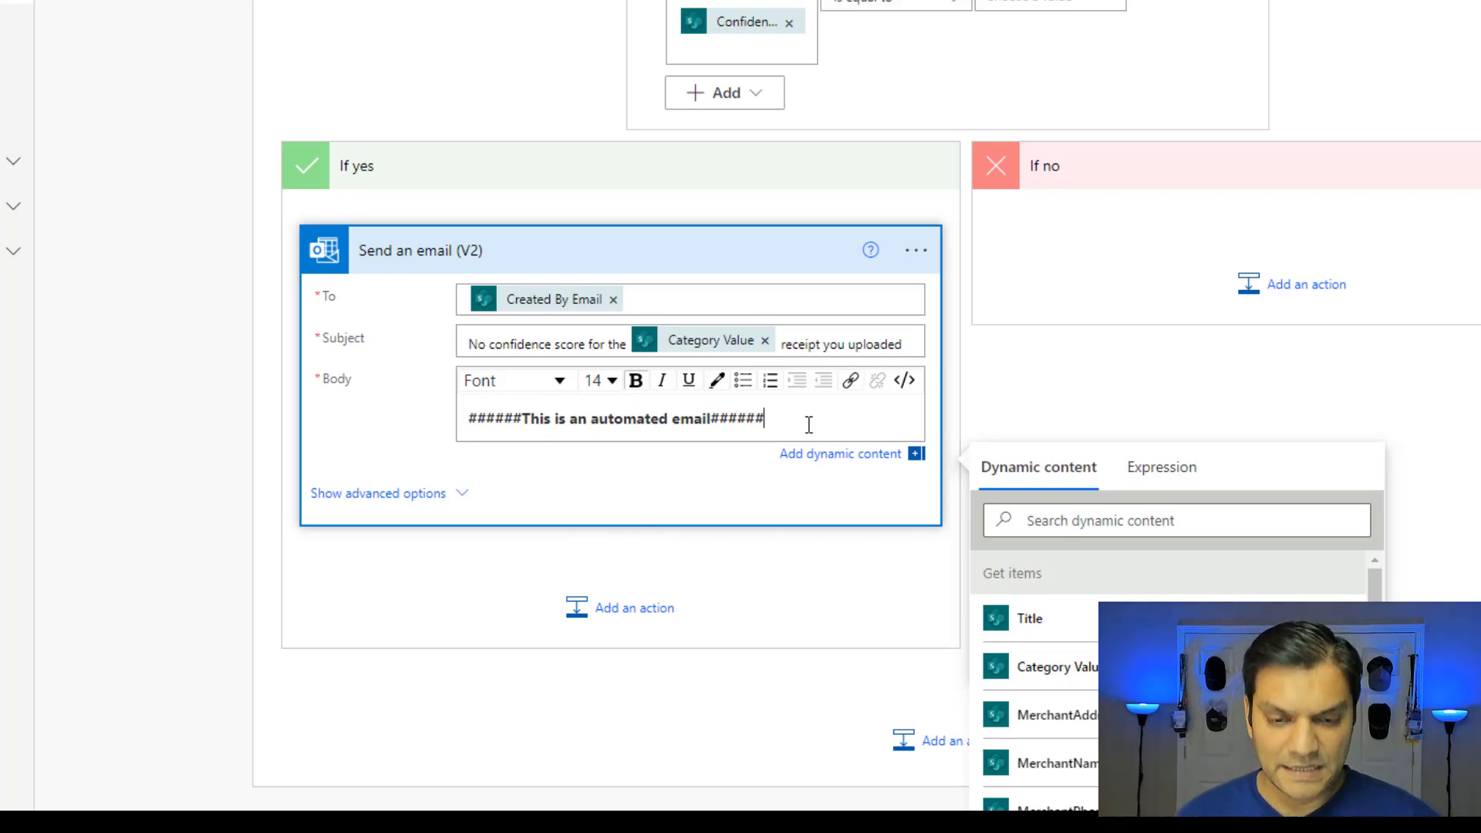
- Start the email body with a bold "######This is an automated email######" line and the greeting "Hi [Created By DisplayName]," using dynamic content
key("Return")
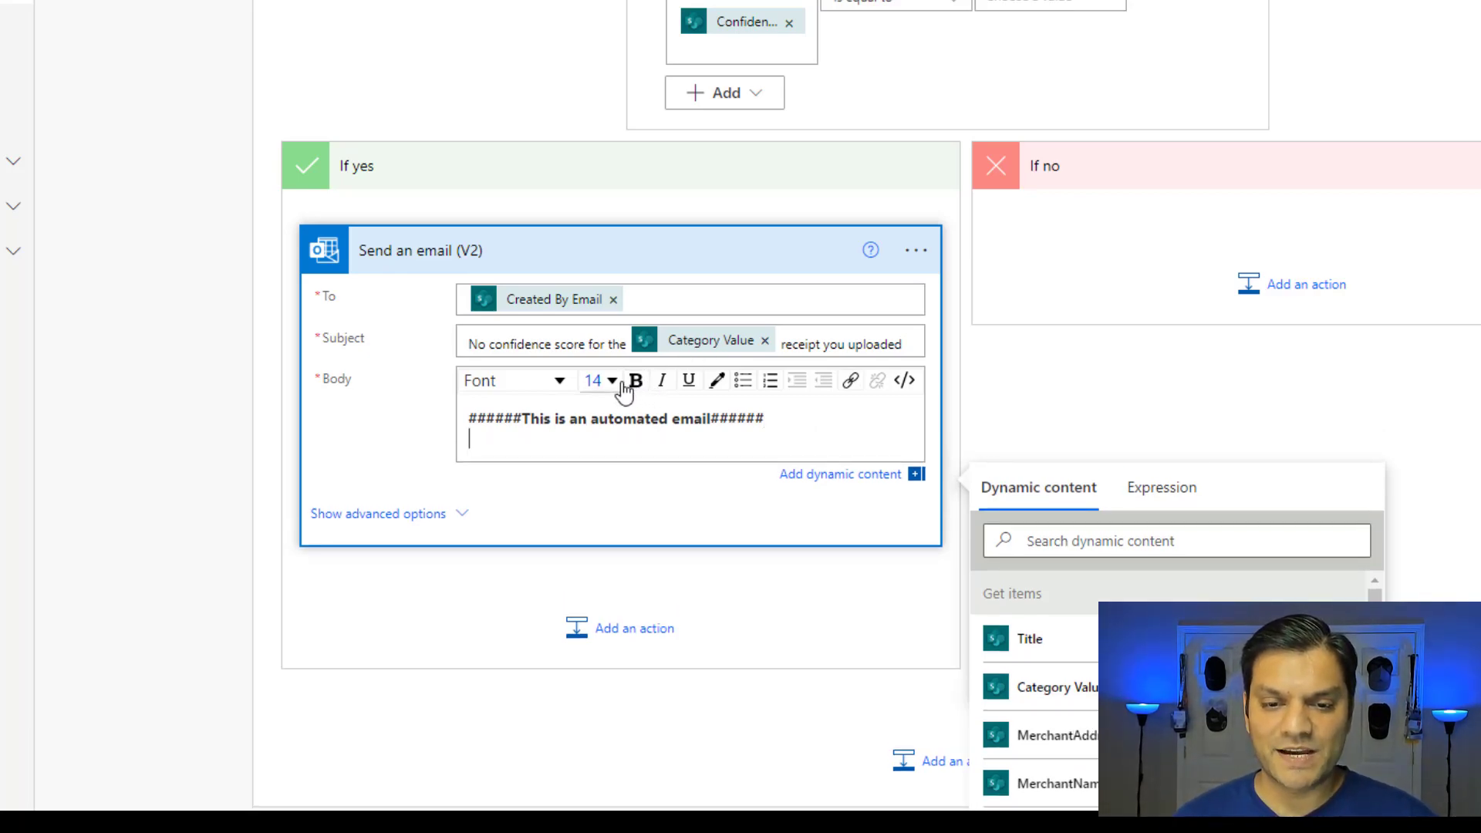
scroll(582, 455, "down", 2)
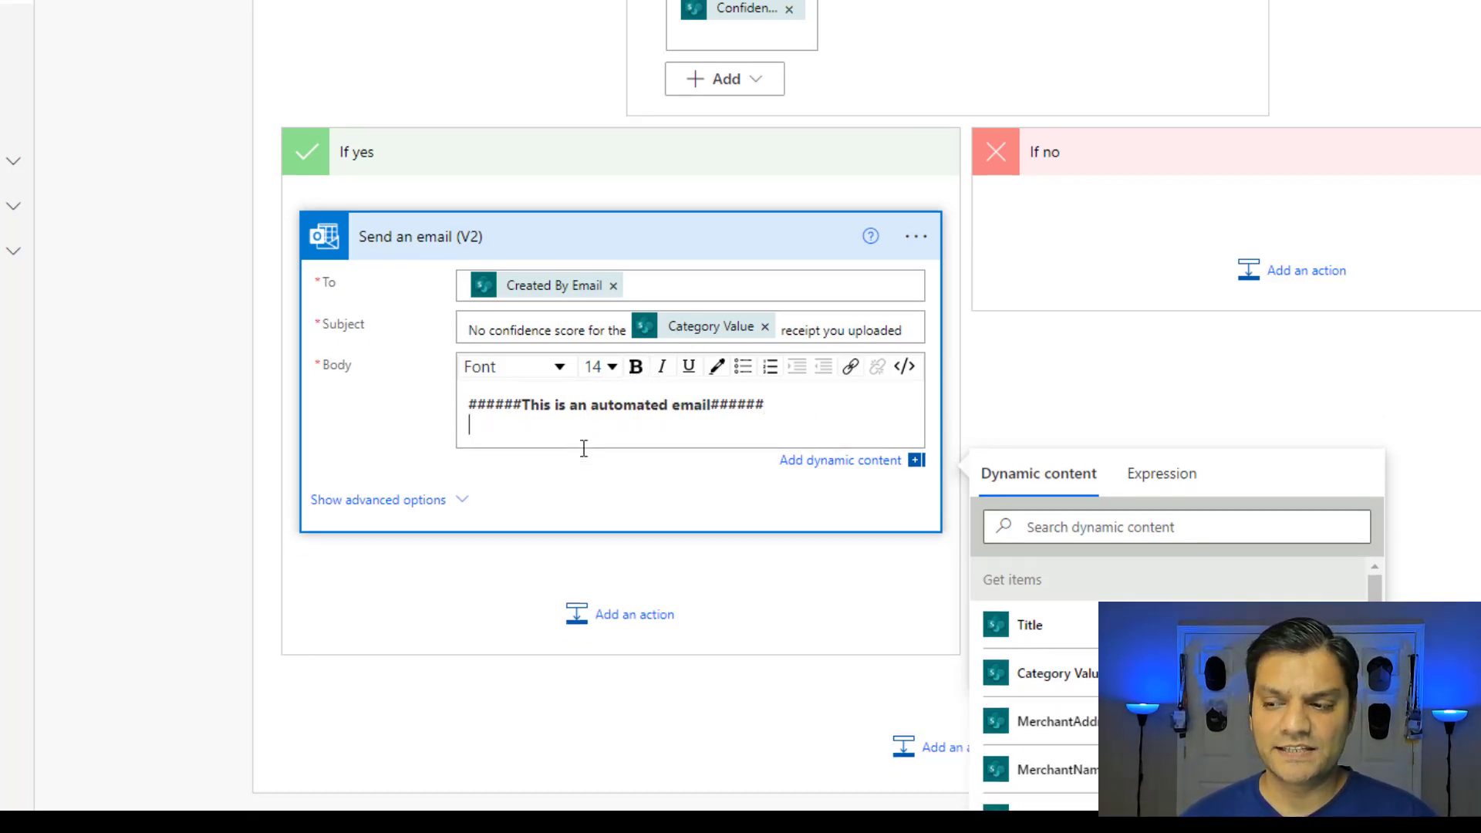
type("Hi")
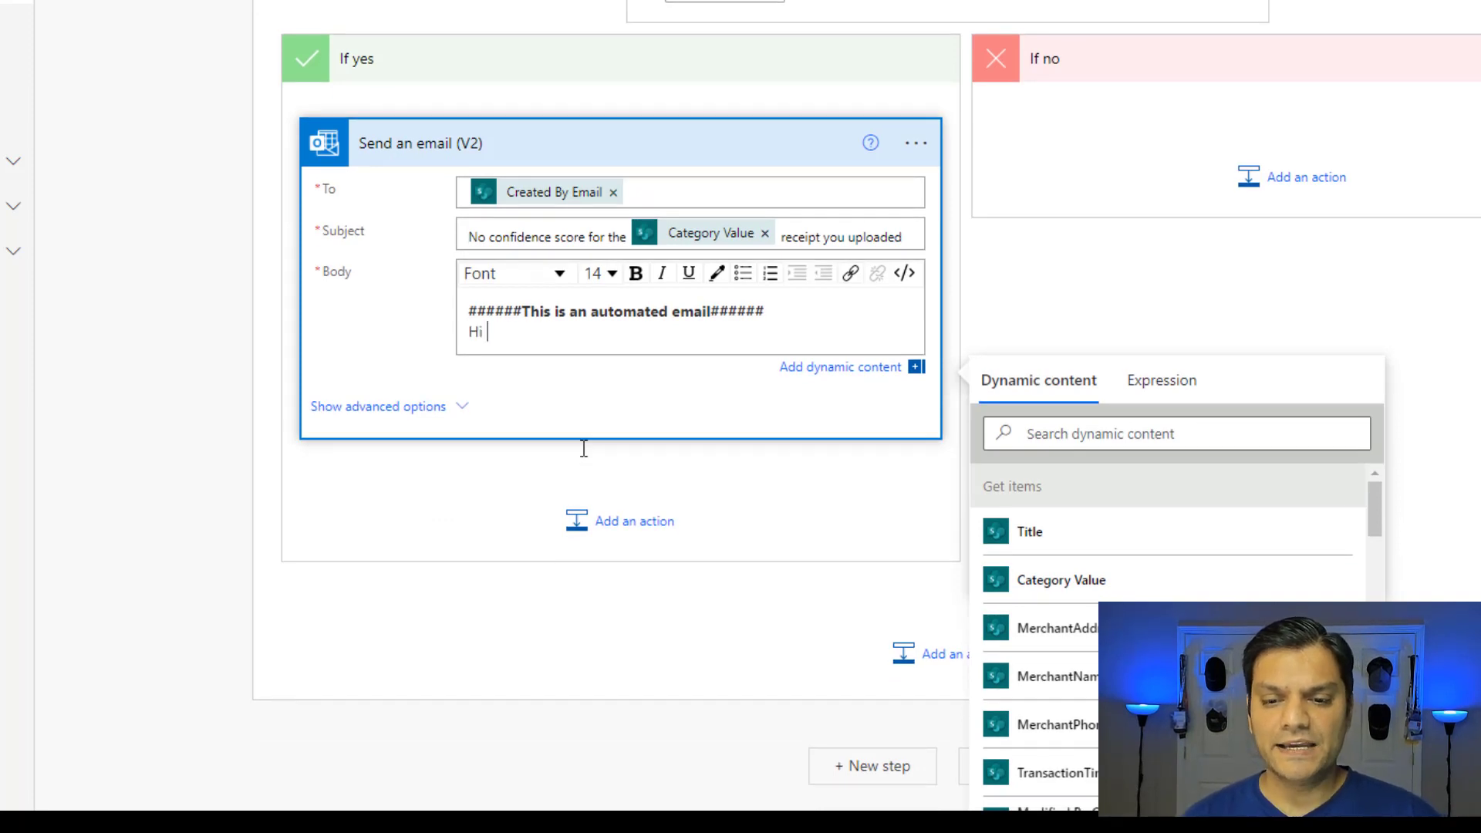
left_click(1158, 434)
type("creat")
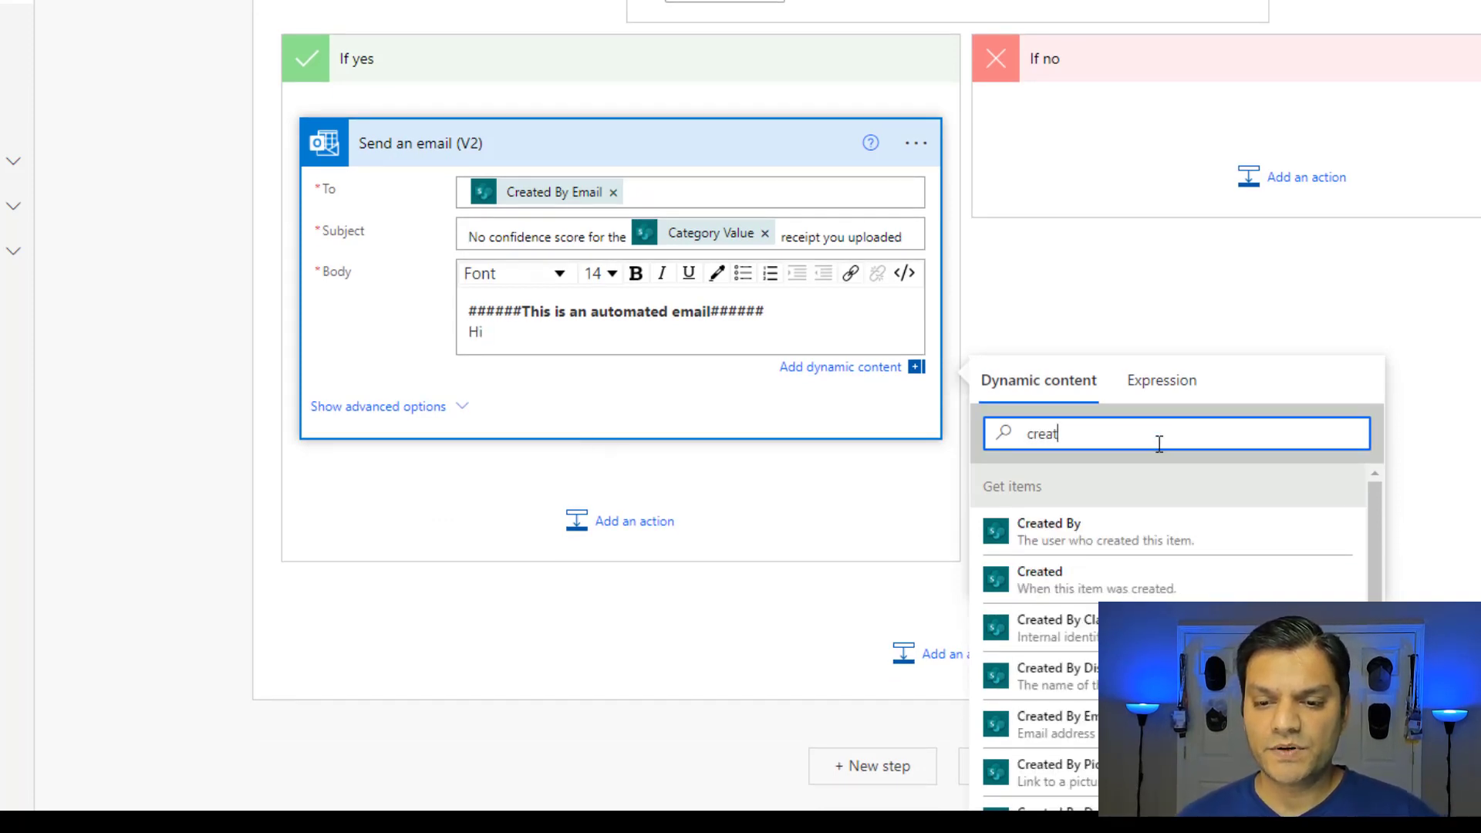
left_click(1049, 676)
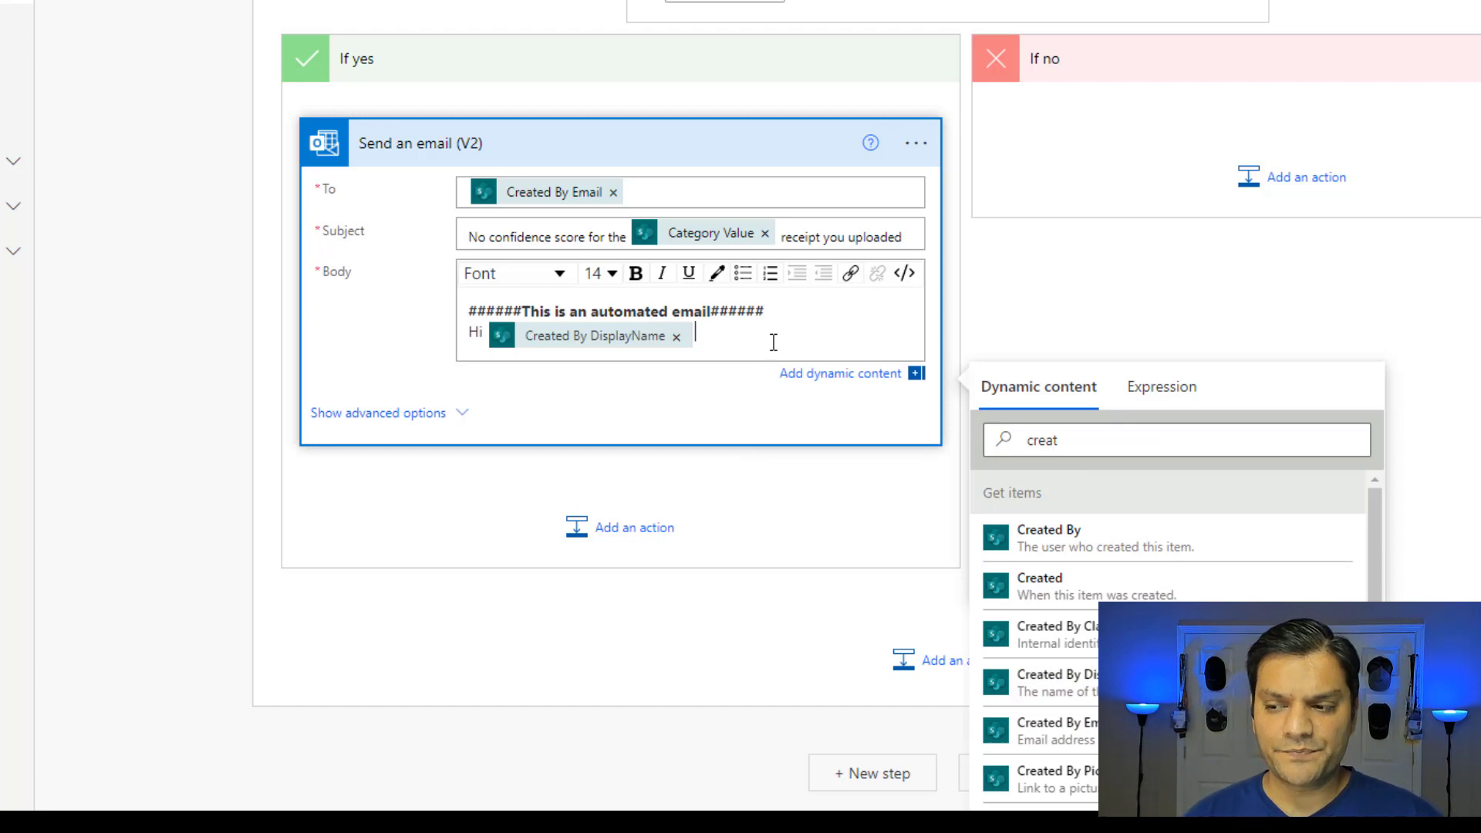
type(",")
key("Return")
- Begin the message sentence with "The [Category Value] receipt you uploaded on", using Category Value as dynamic content
type("T")
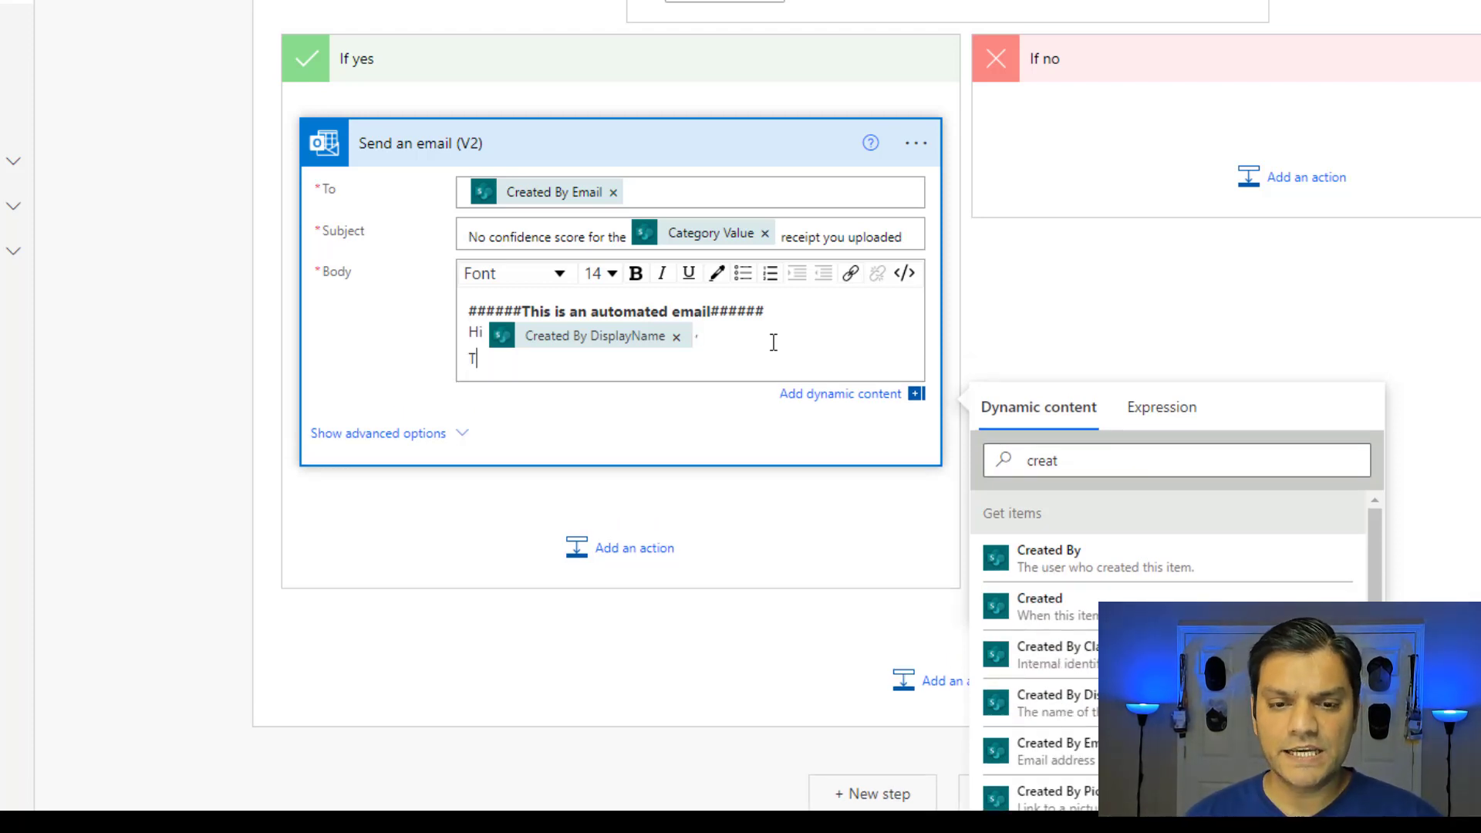
type("he")
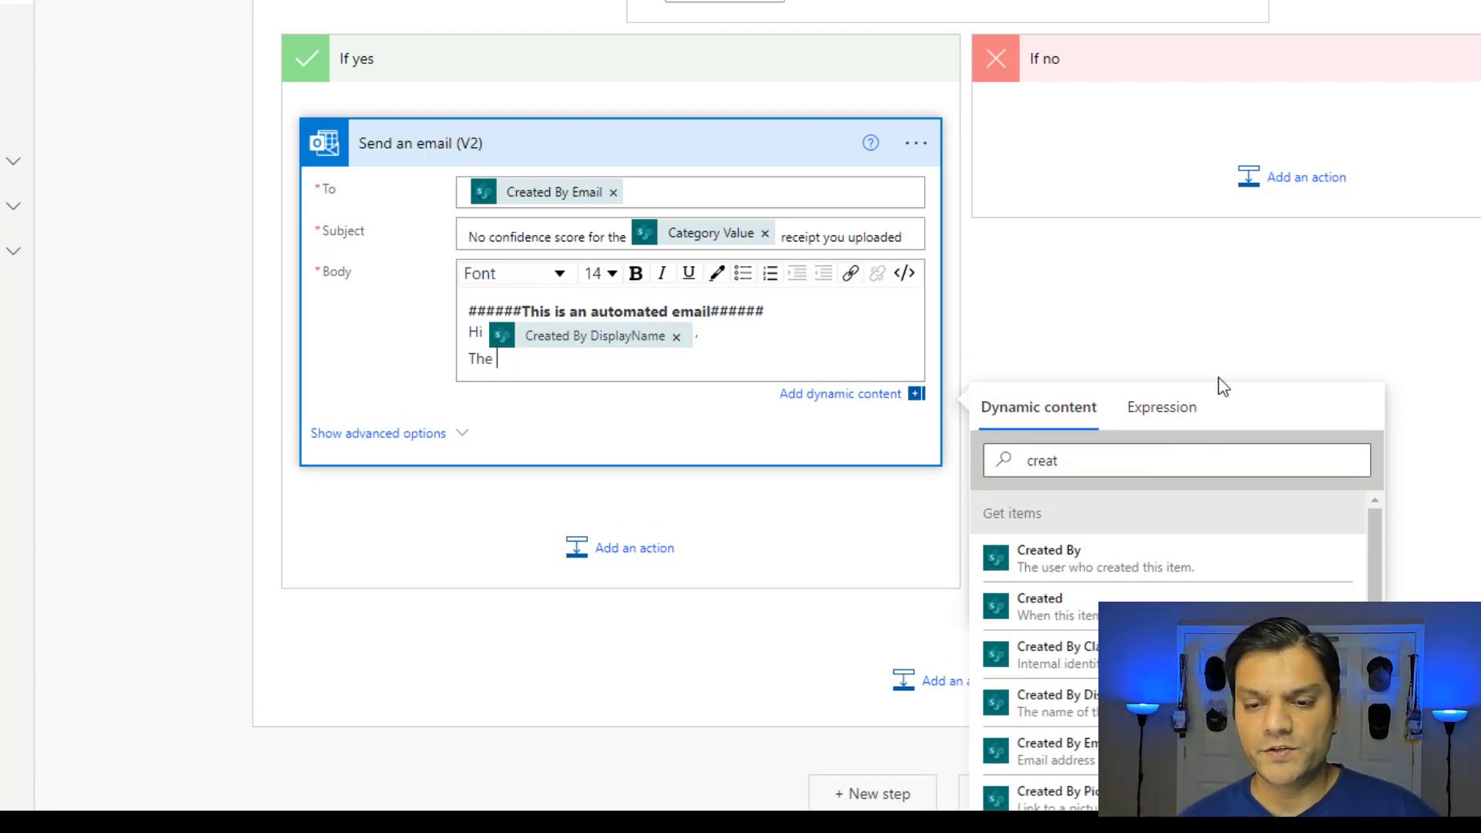
left_click(1170, 472)
key("BackSpace")
key("BackSpace")
key("BackSpace")
key("BackSpace")
key("BackSpace")
type("ca")
left_click(1057, 607)
type("recei")
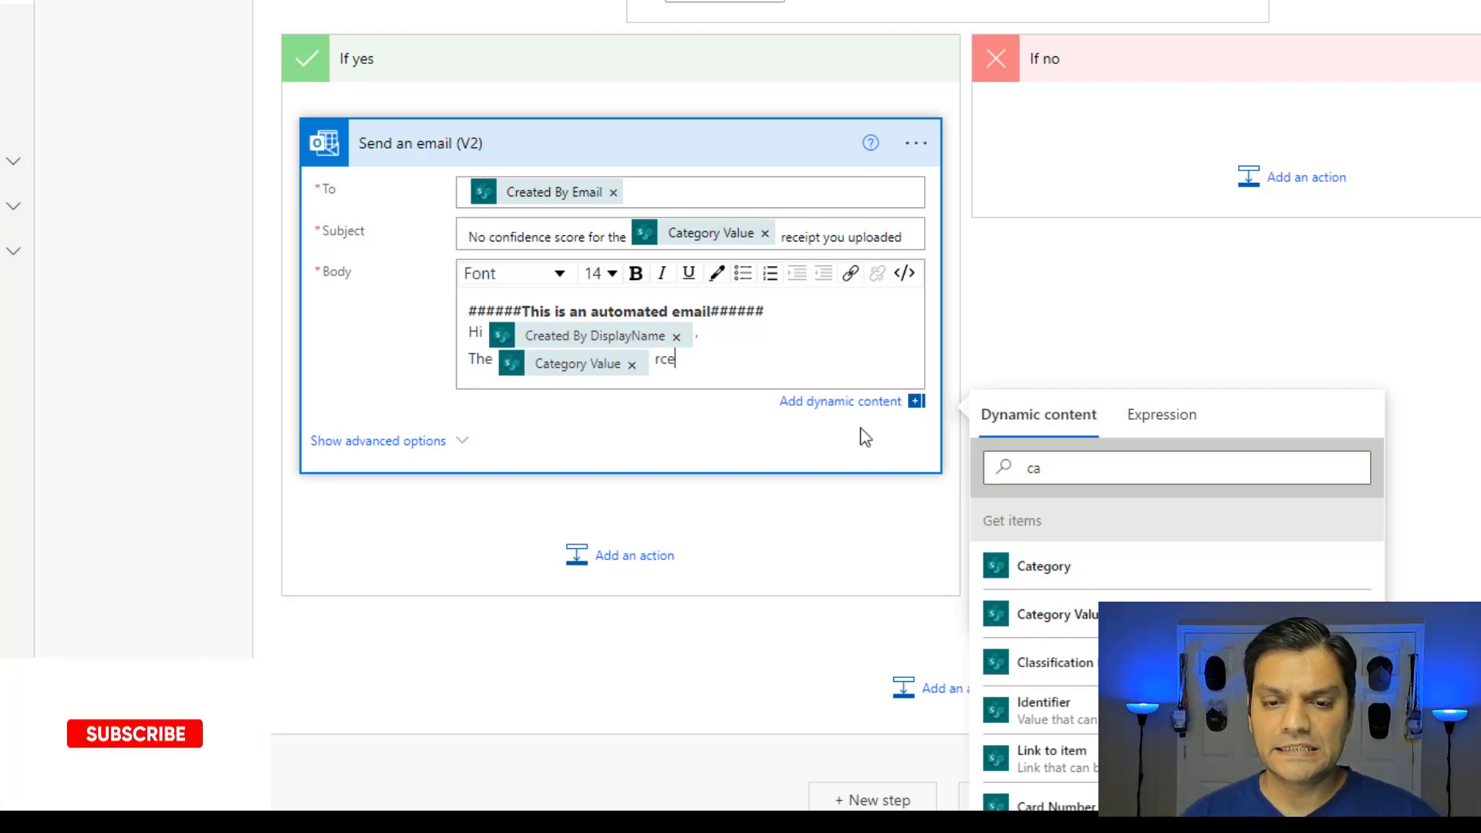
type("pt")
key("BackSpace")
key("BackSpace")
key("BackSpace")
key("BackSpace")
type("ece")
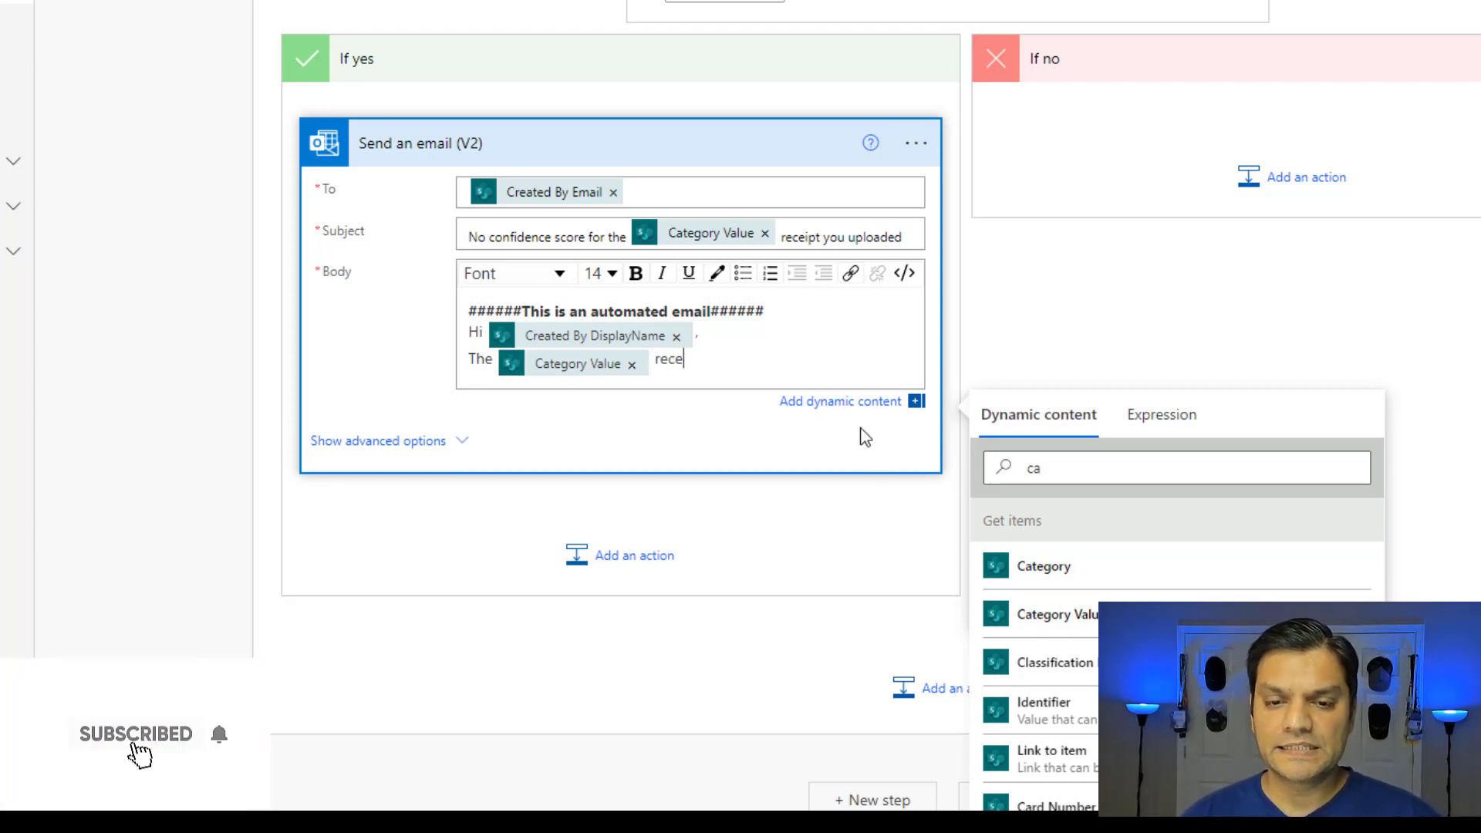
type("ipt you u")
type("ploaded on")
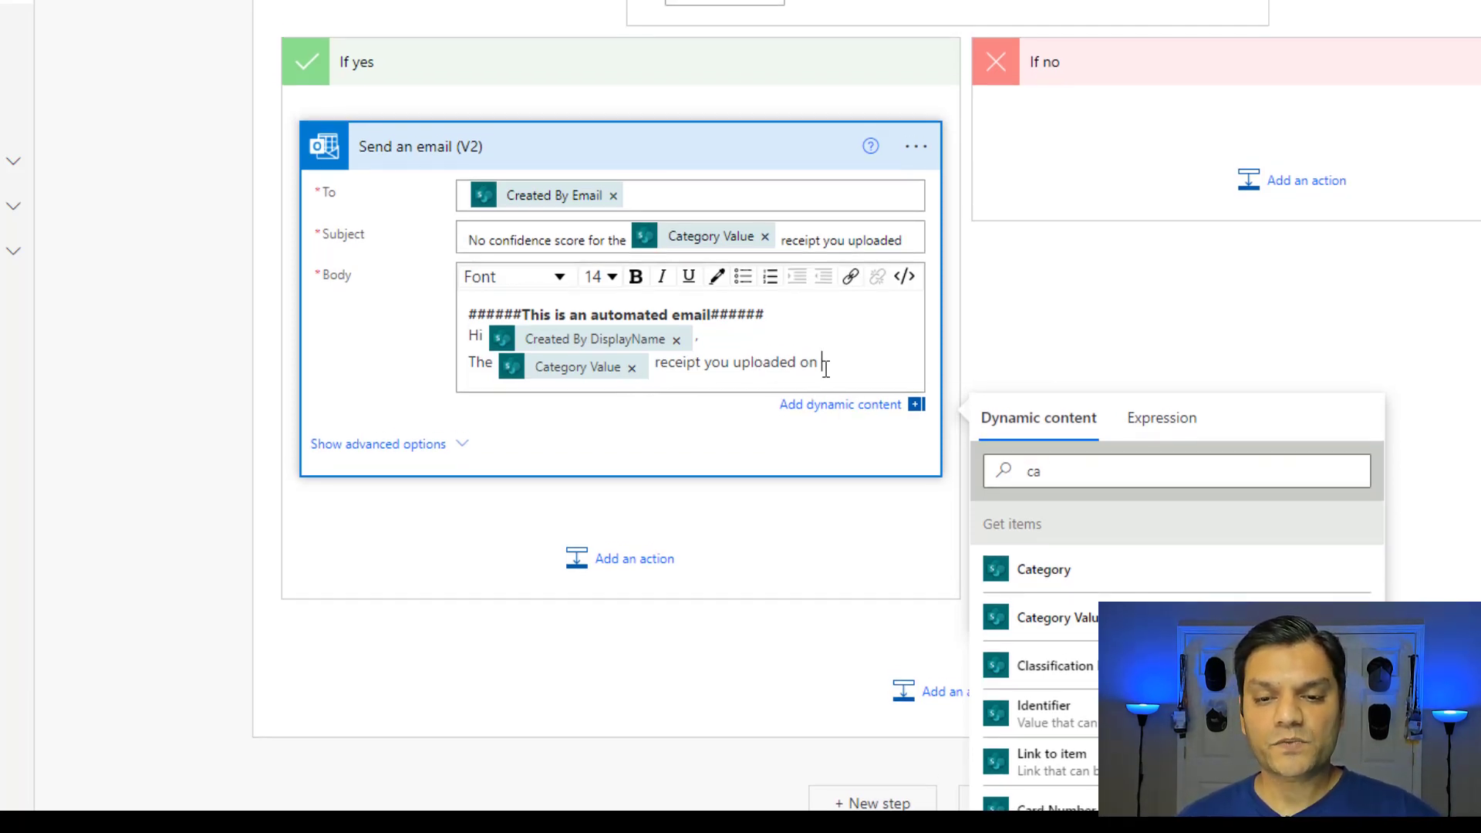
- Insert the Created dynamic value after "uploaded on" in the email body
left_click(1151, 471)
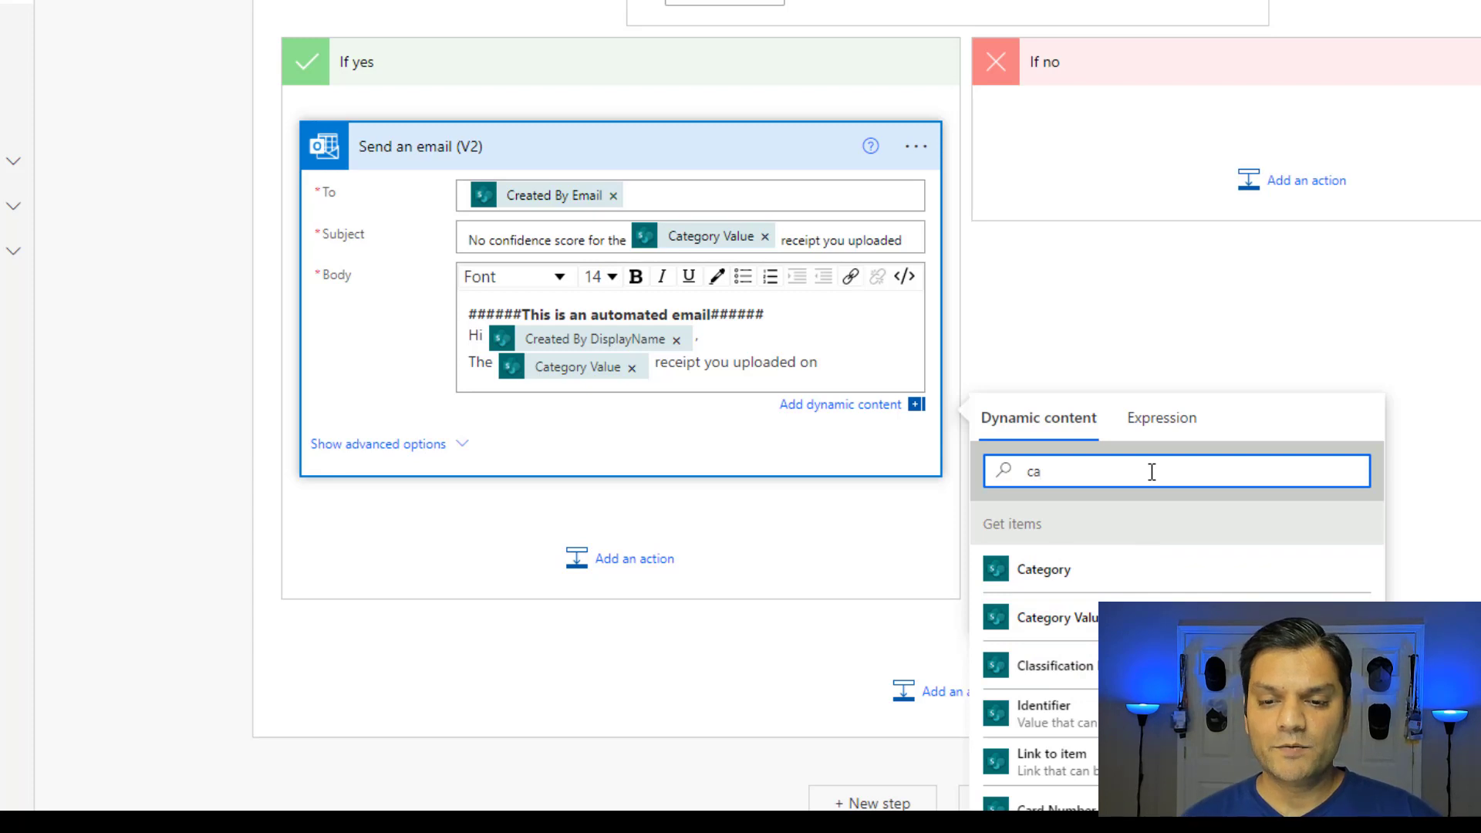
key("BackSpace")
key("BackSpace")
type("crete")
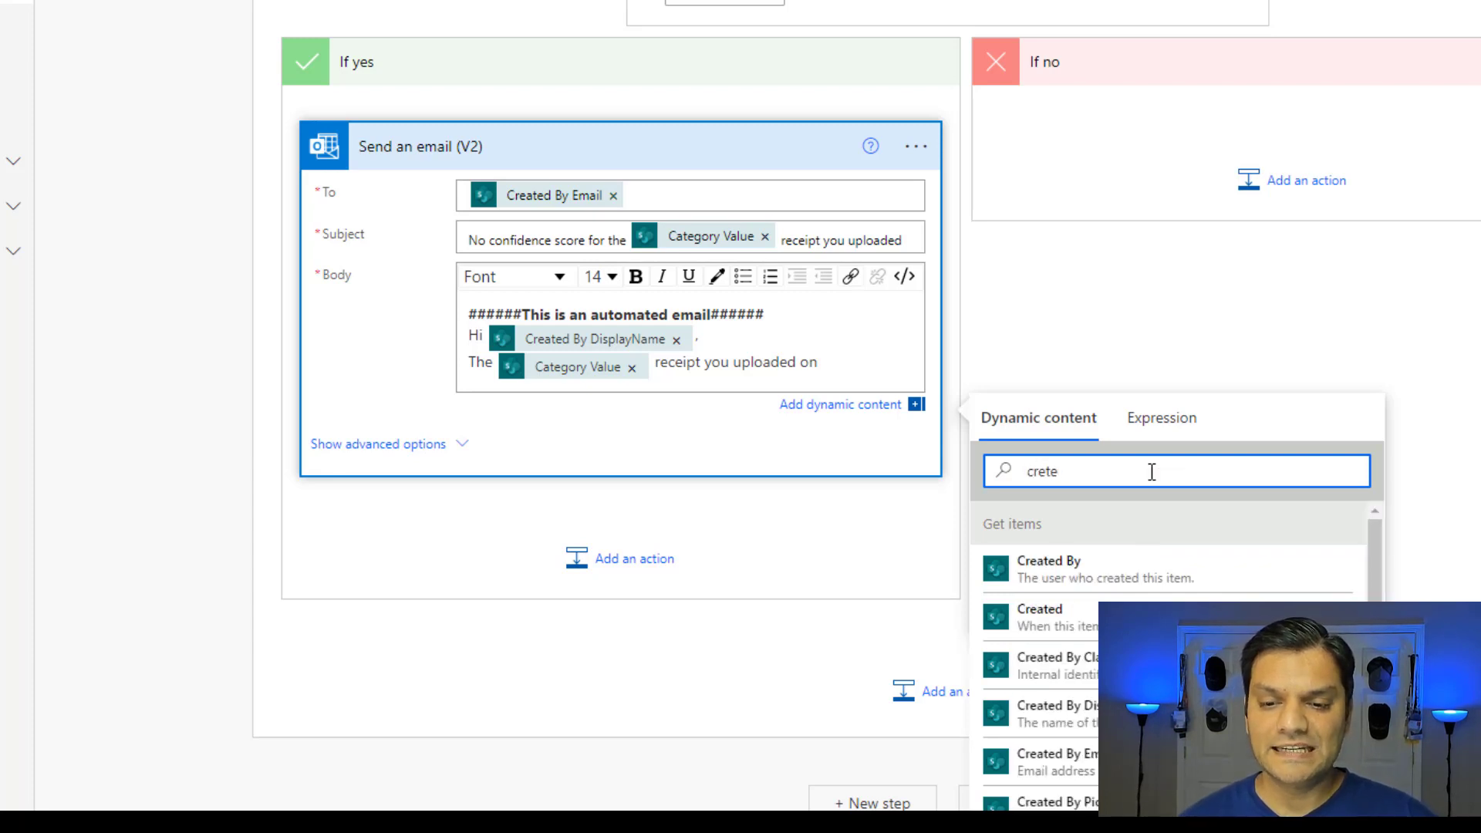
left_click(1083, 621)
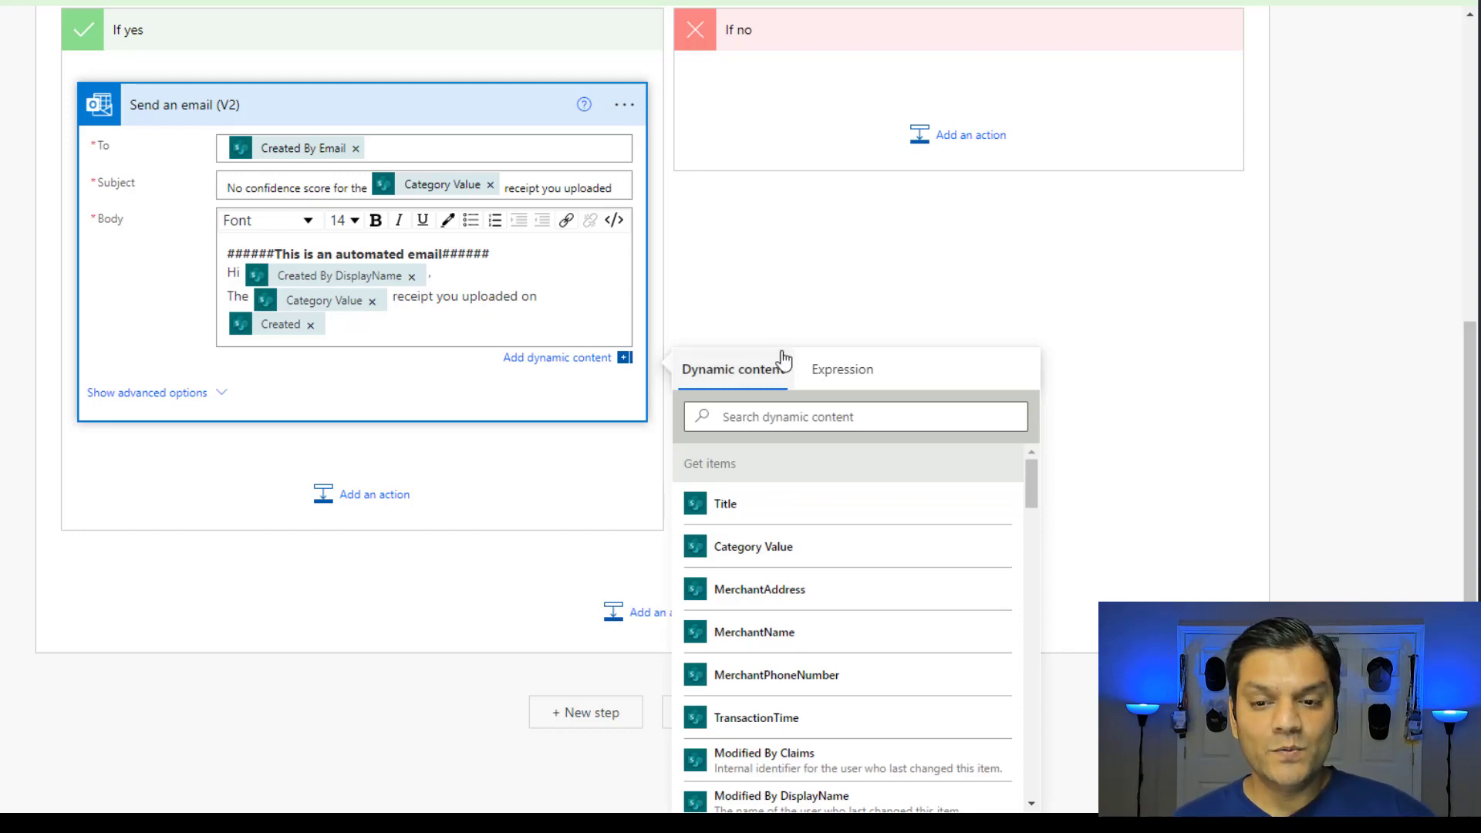
- Paste the prepared text from "has a null confidence score" through "Your friendly neighborhood A.I." after Created, removing the stray punctuation before it
left_click(822, 369)
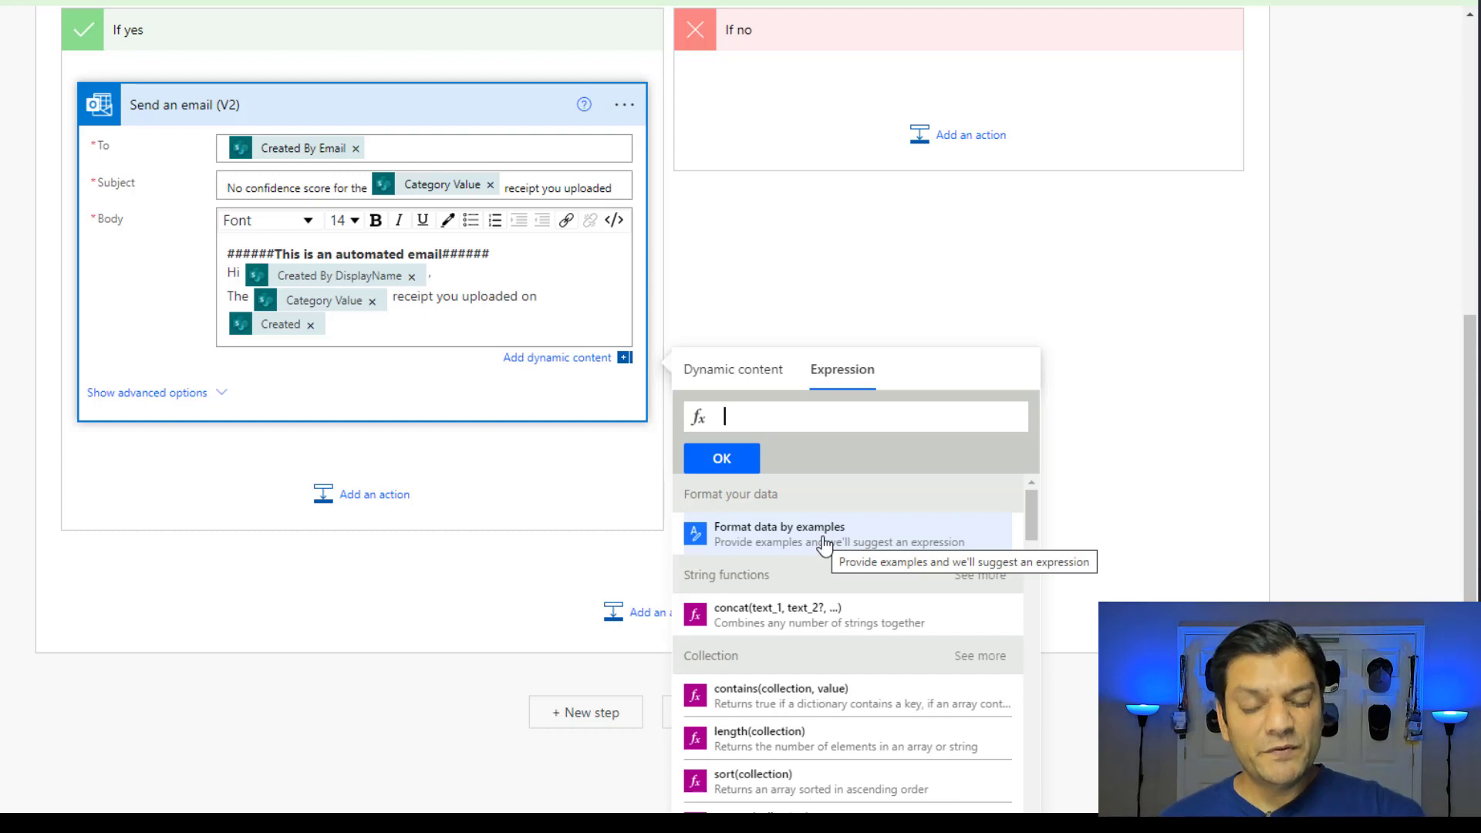
left_click(396, 321)
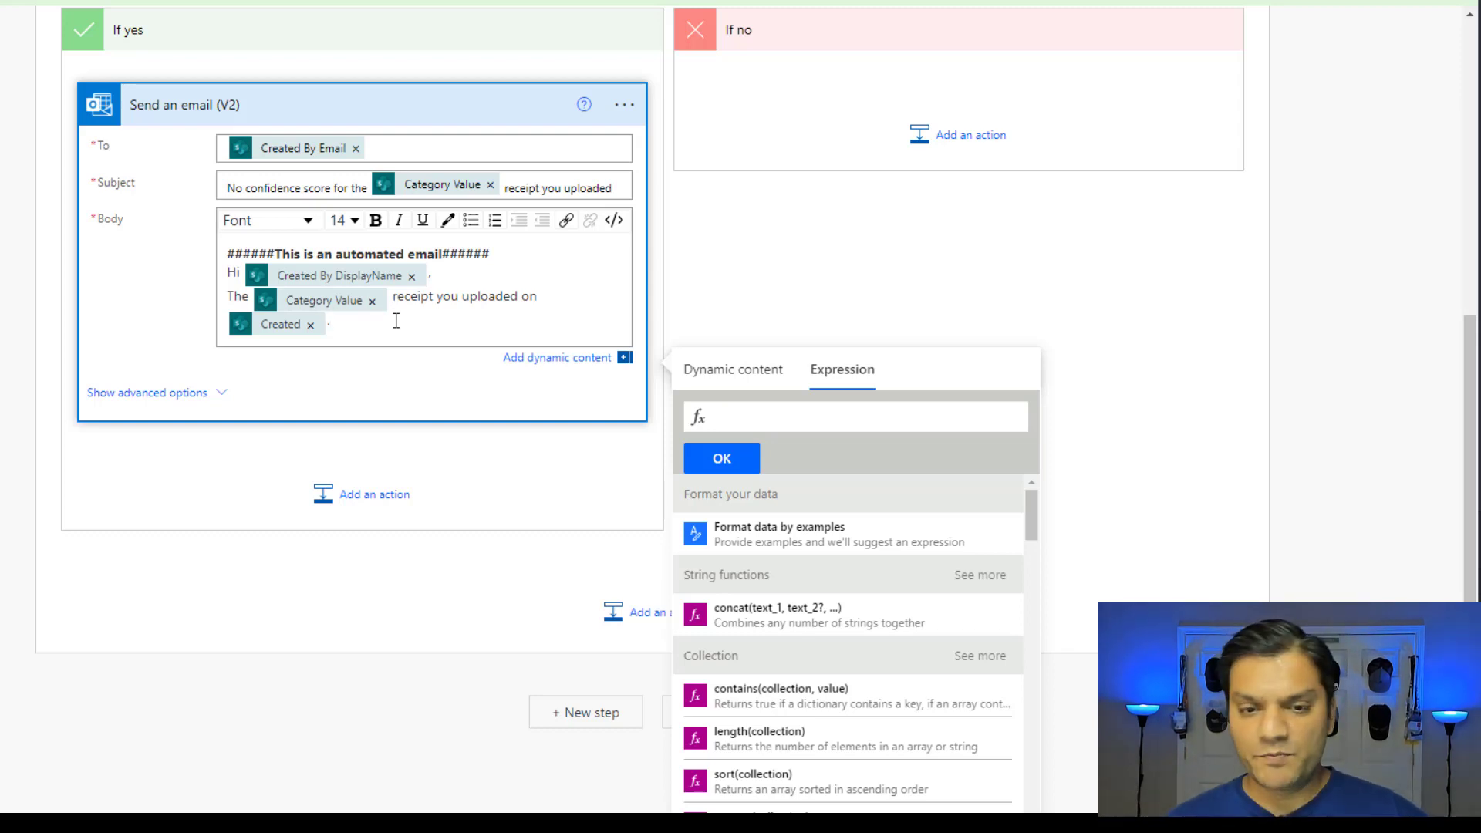
key("ctrl+v")
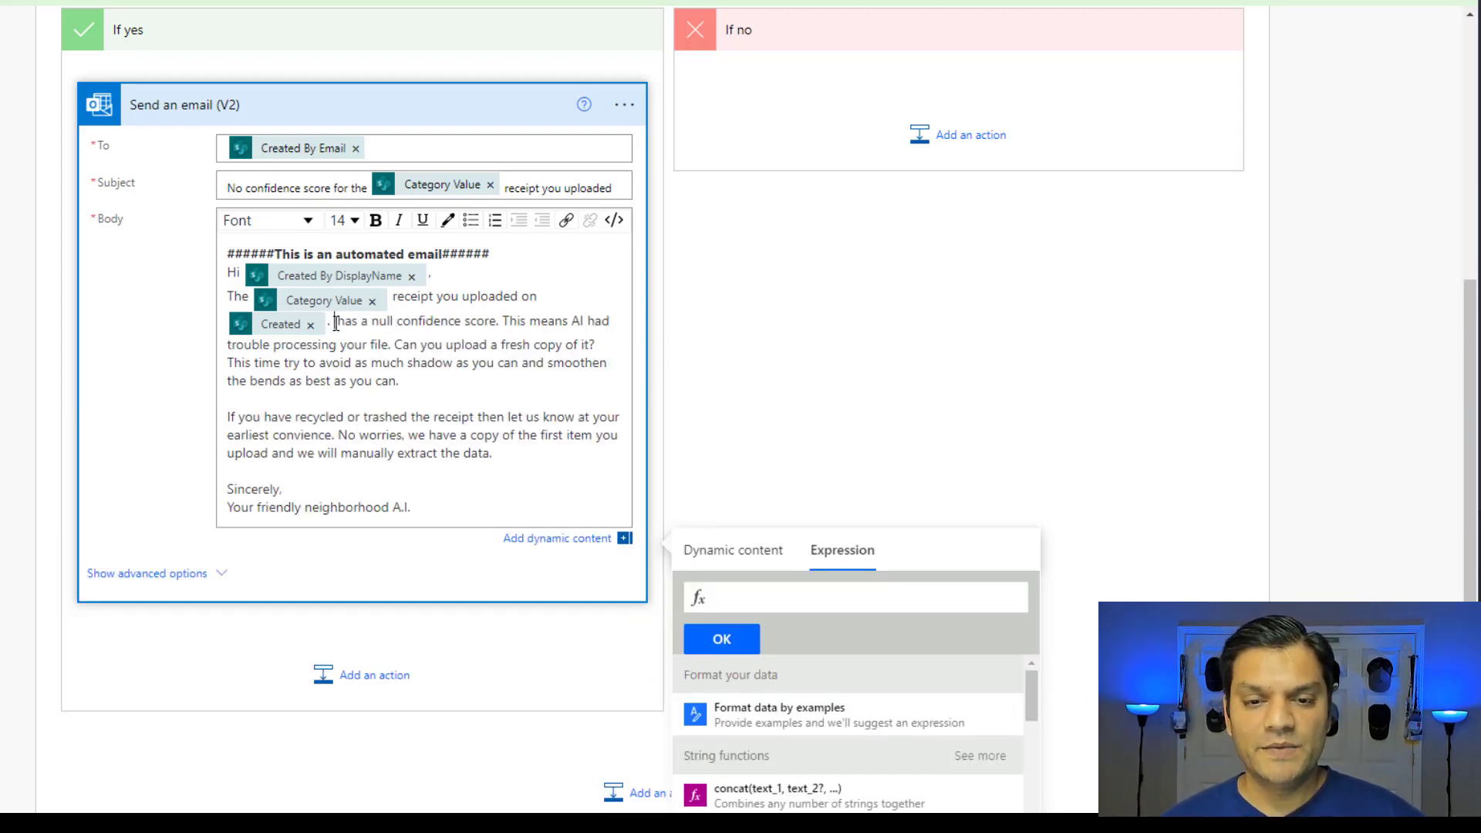
key("BackSpace")
key("BackSpace")
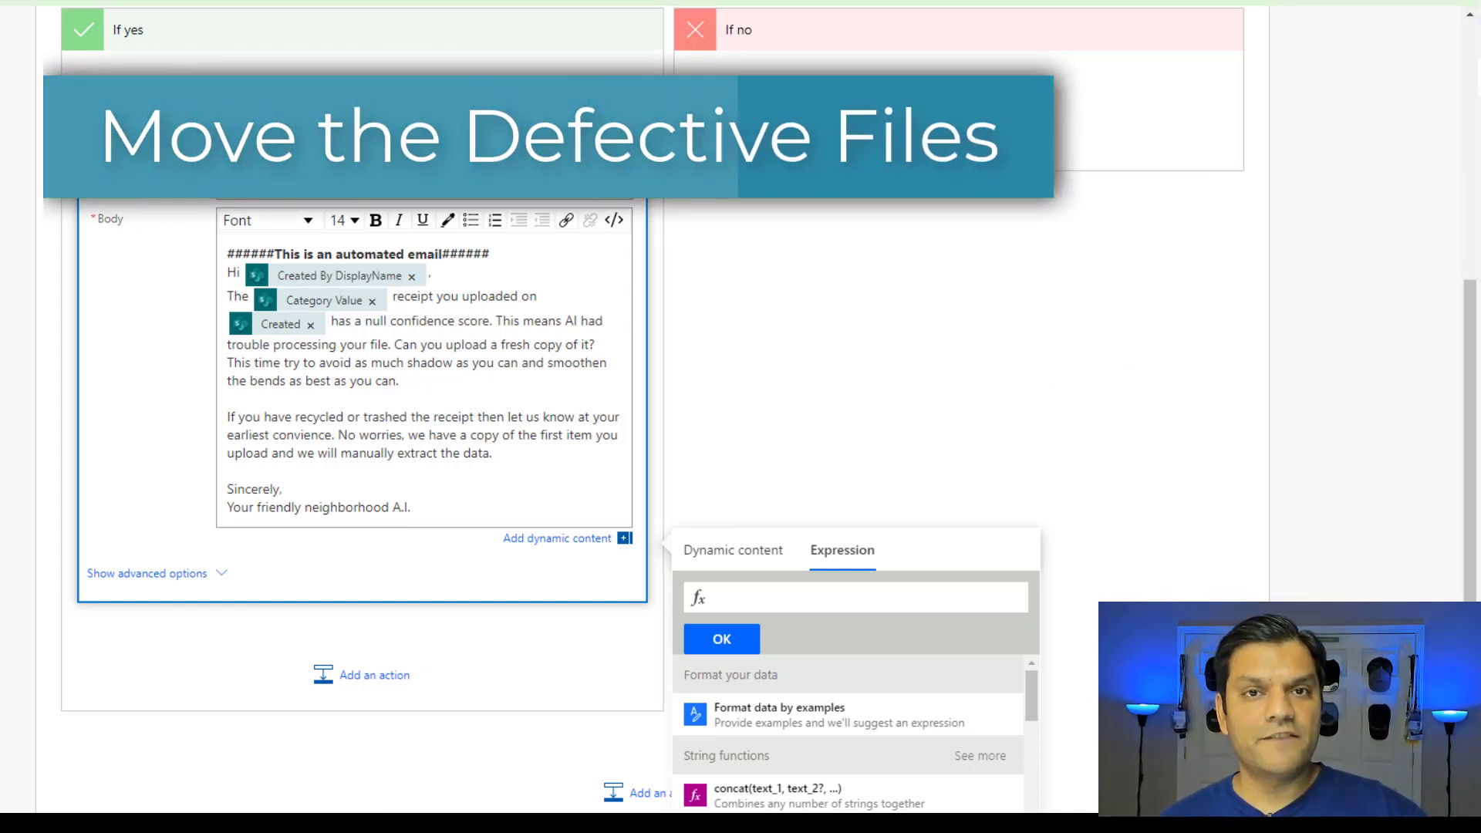
- Add a SharePoint Get file content action after the email in the If yes branch of the null confidence score condition
left_click(344, 673)
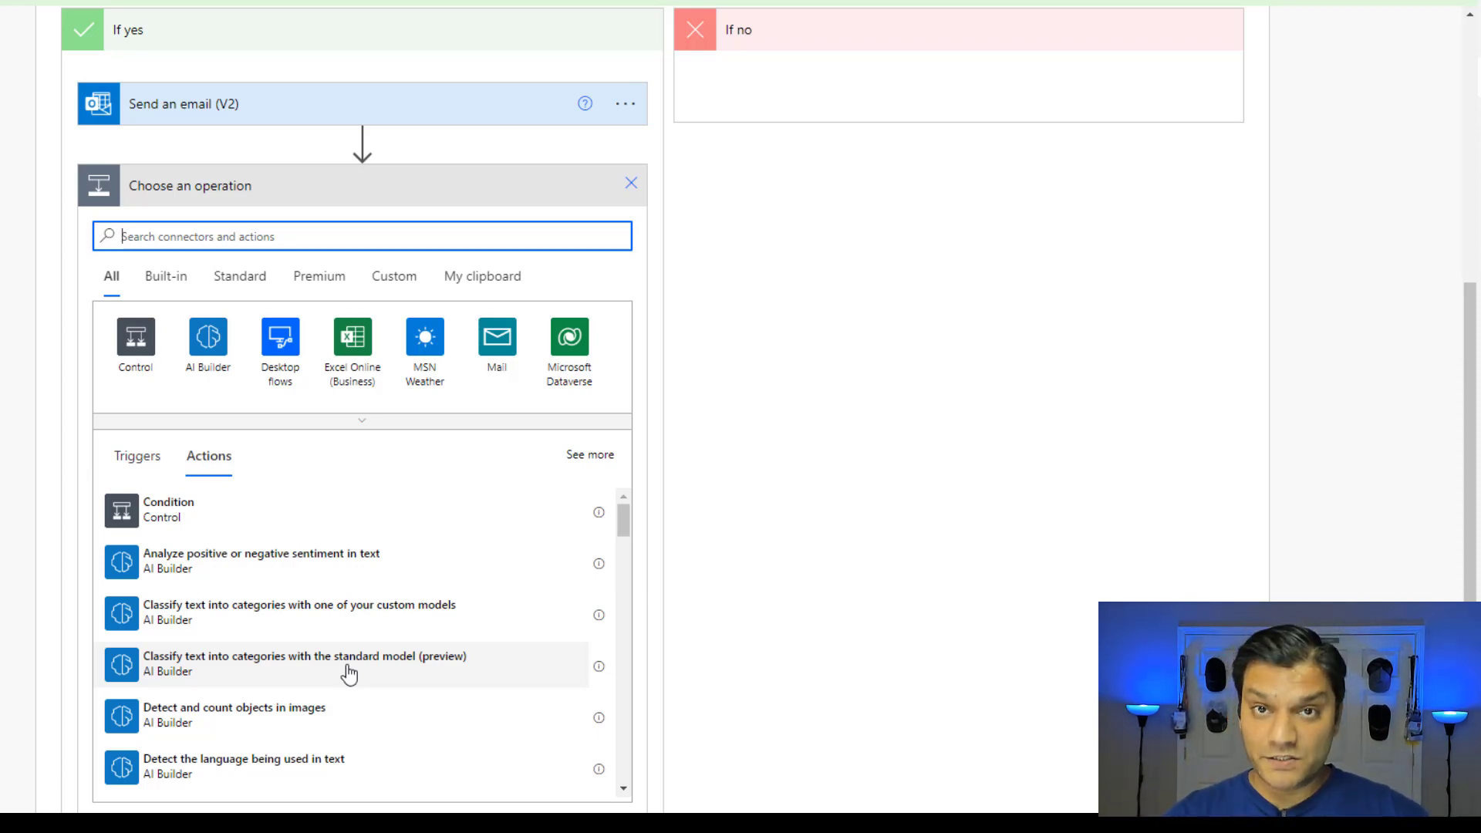
type("Get file")
left_click(228, 357)
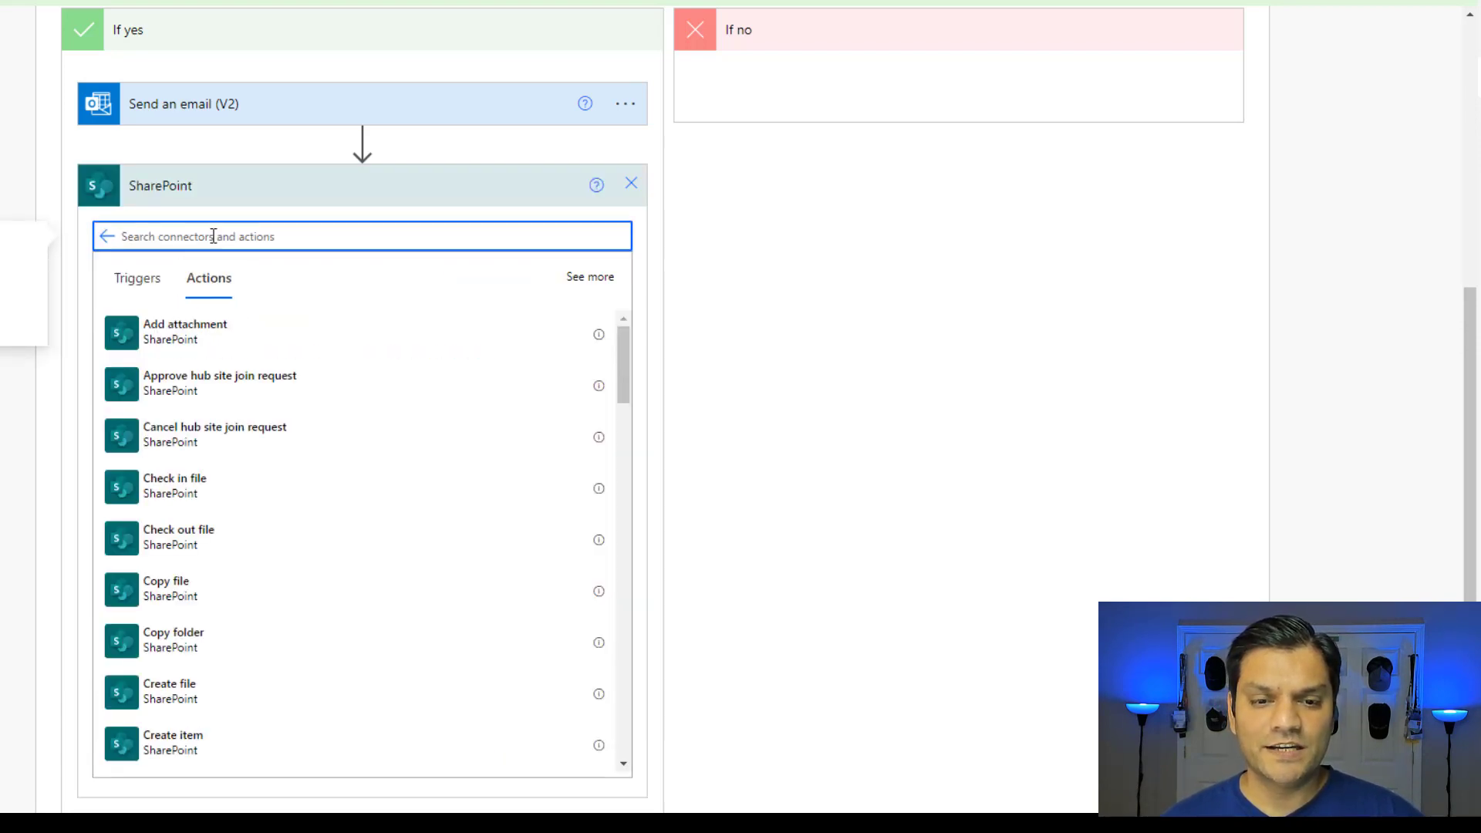
type("get fl")
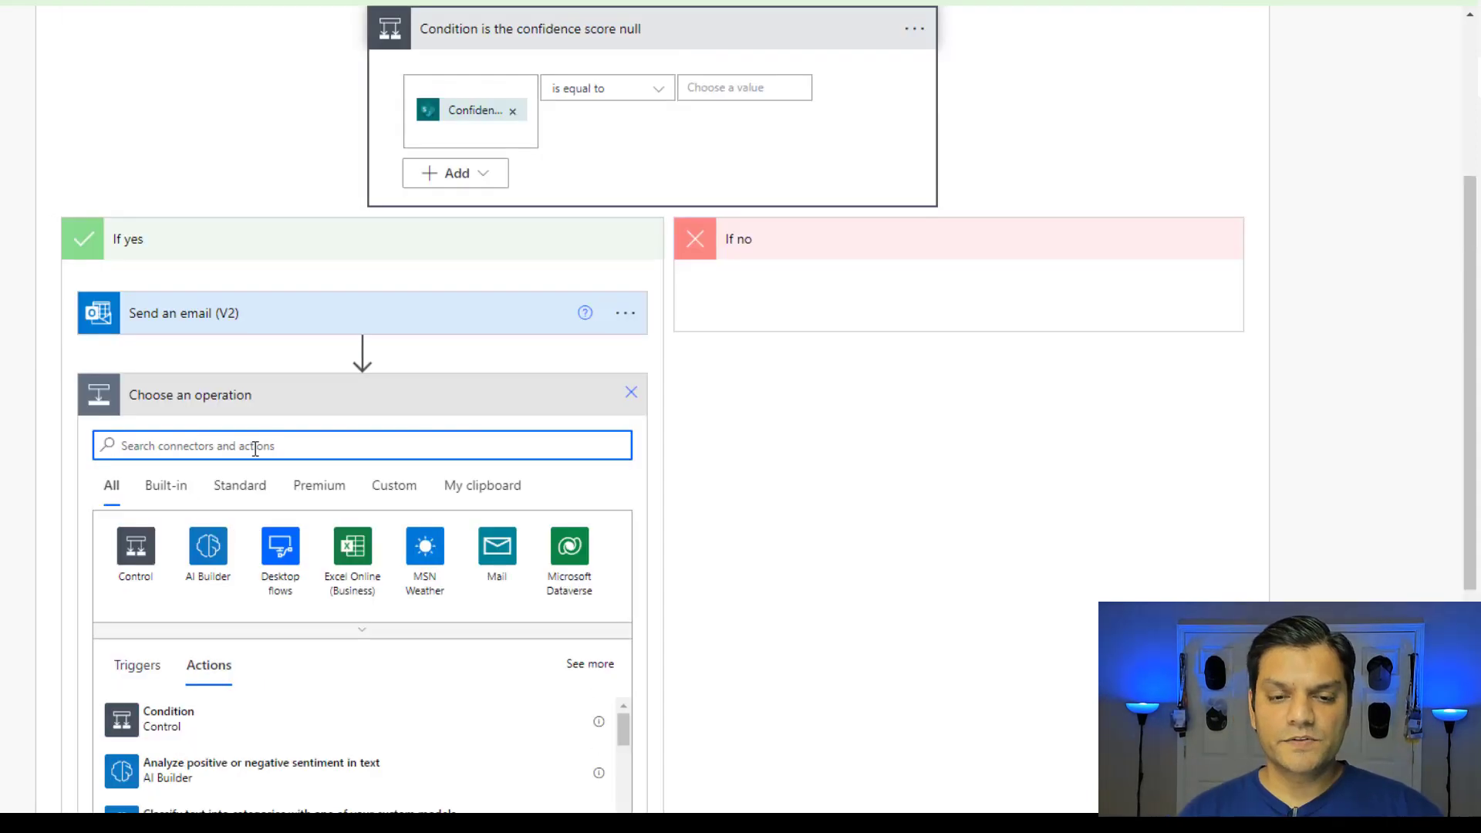
type("sharepoint")
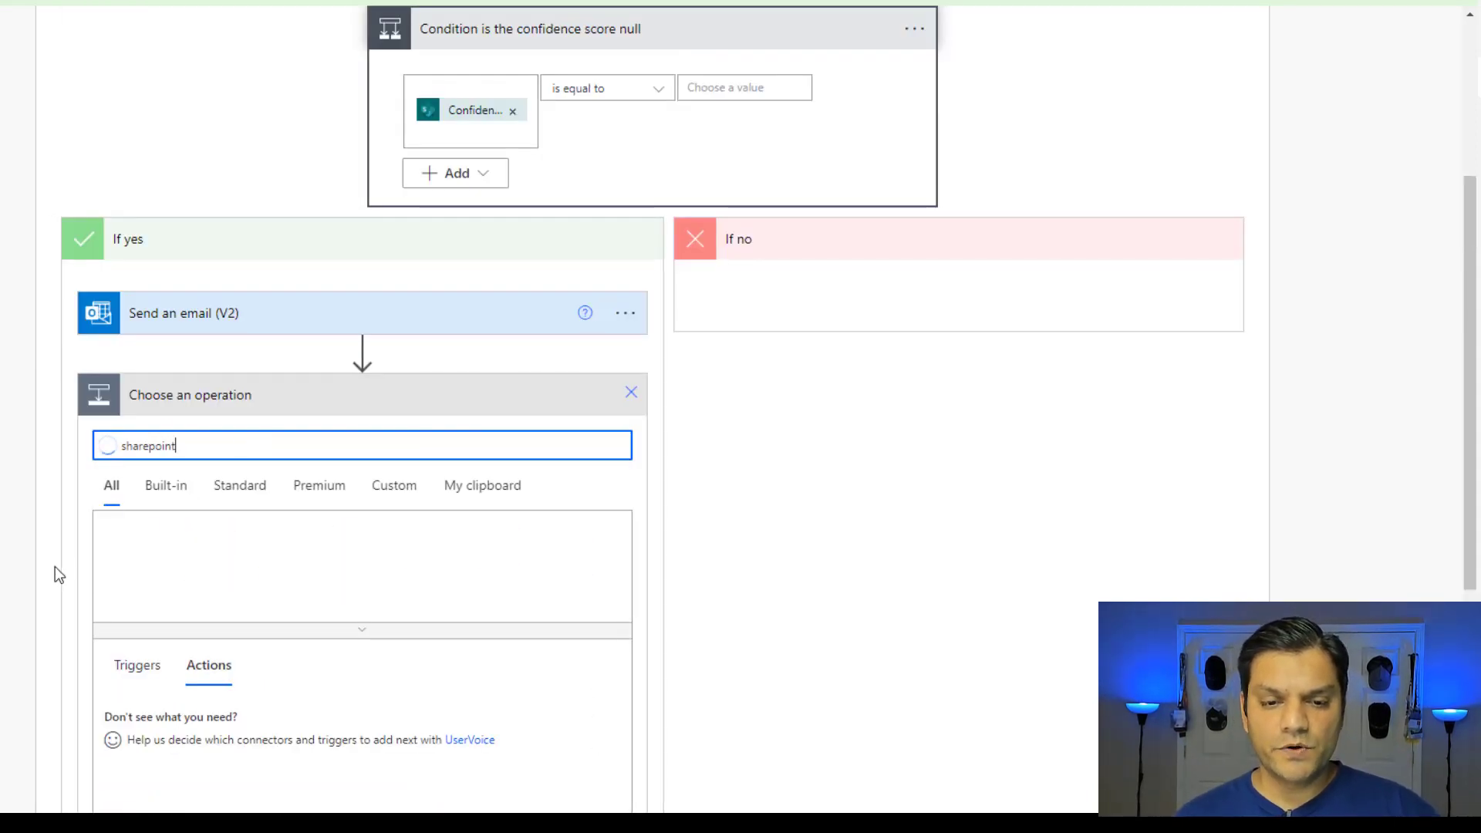
scroll(149, 590, "down", 3)
left_click(135, 359)
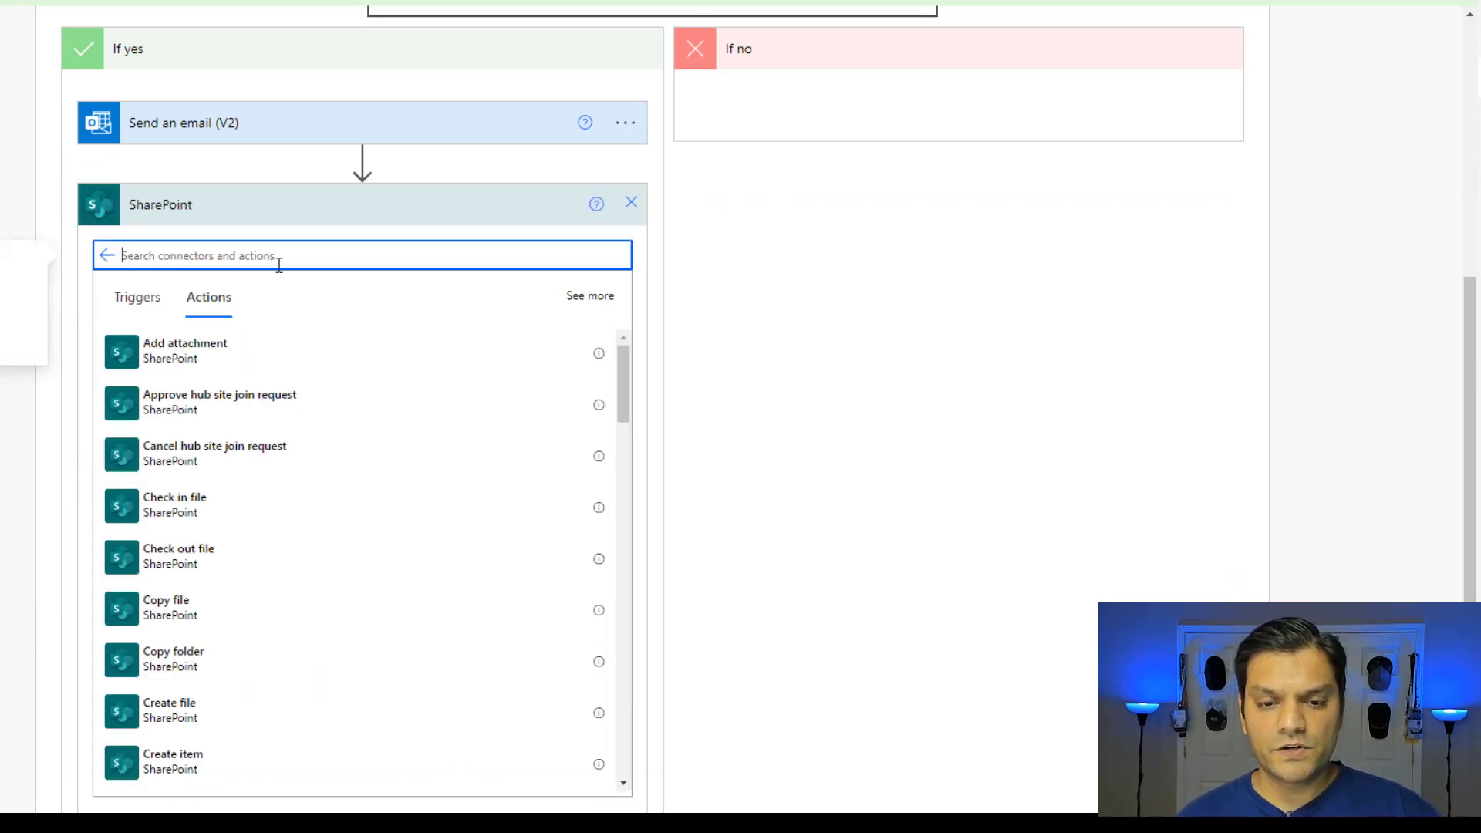
type("Get file content")
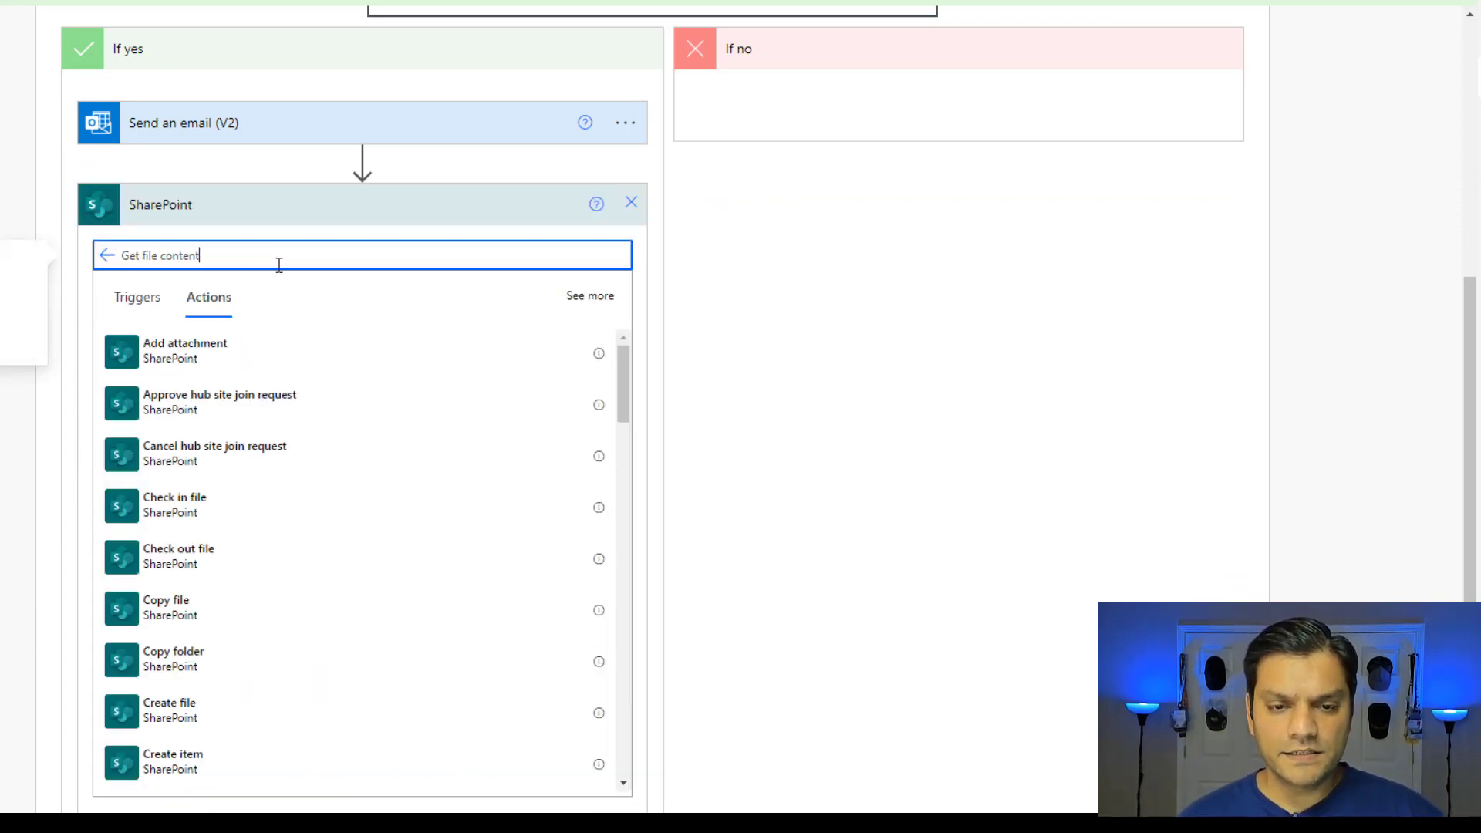
left_click(202, 351)
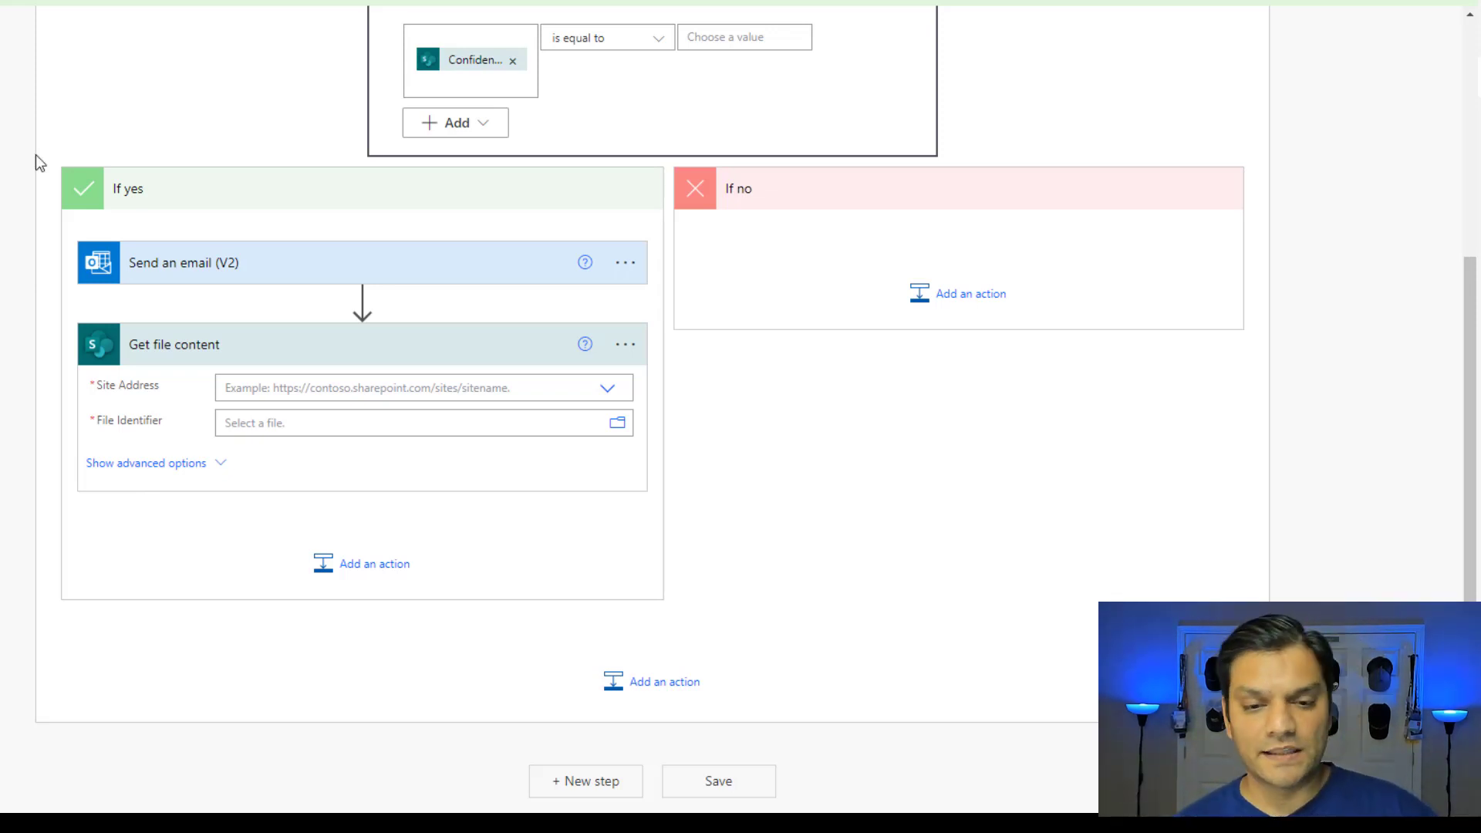
- Set the Get file content site address to Projects and its file identifier to the Identifier dynamic value from Get items
left_click(619, 399)
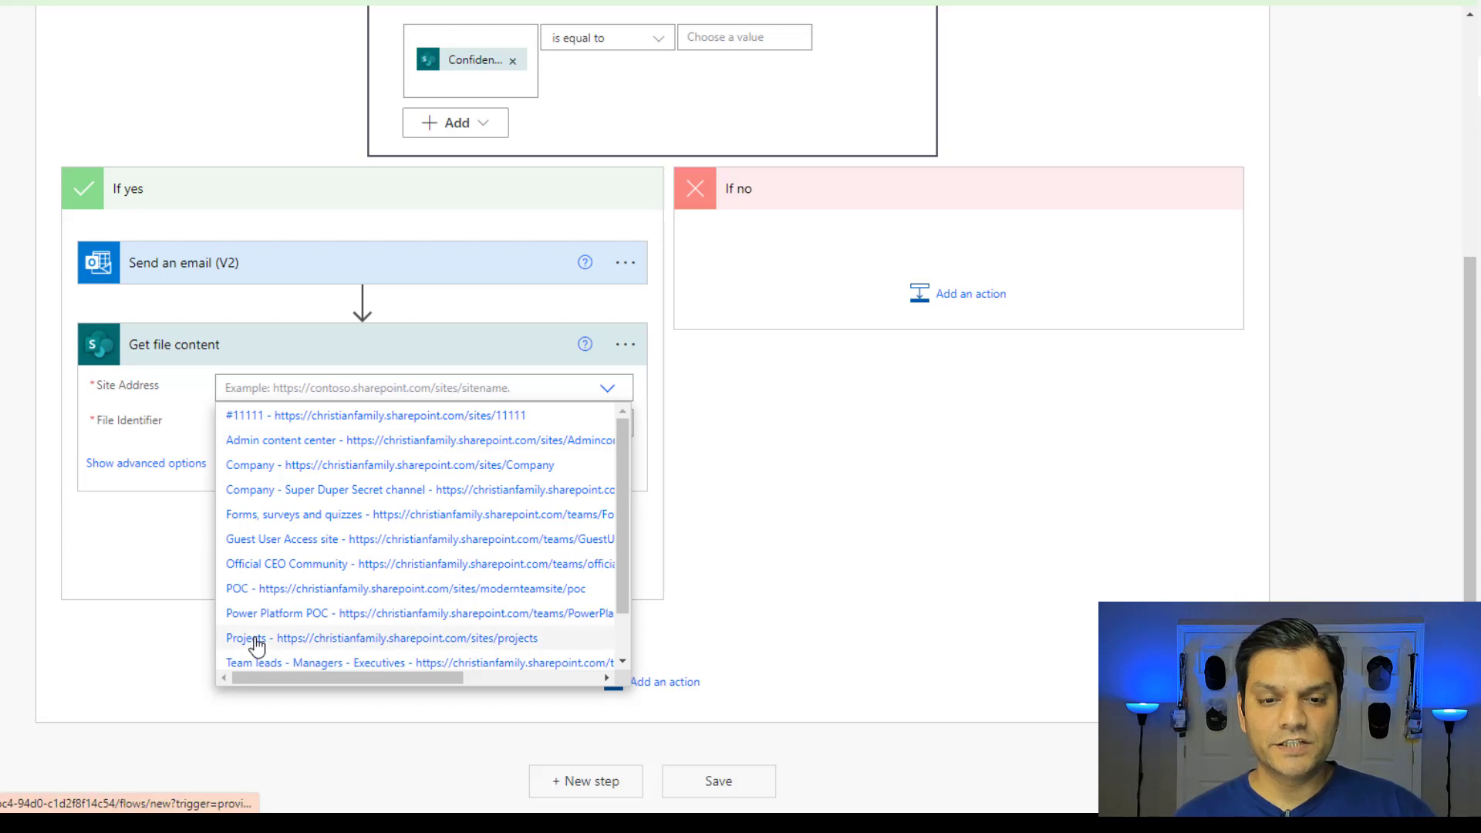
left_click(257, 647)
left_click(334, 422)
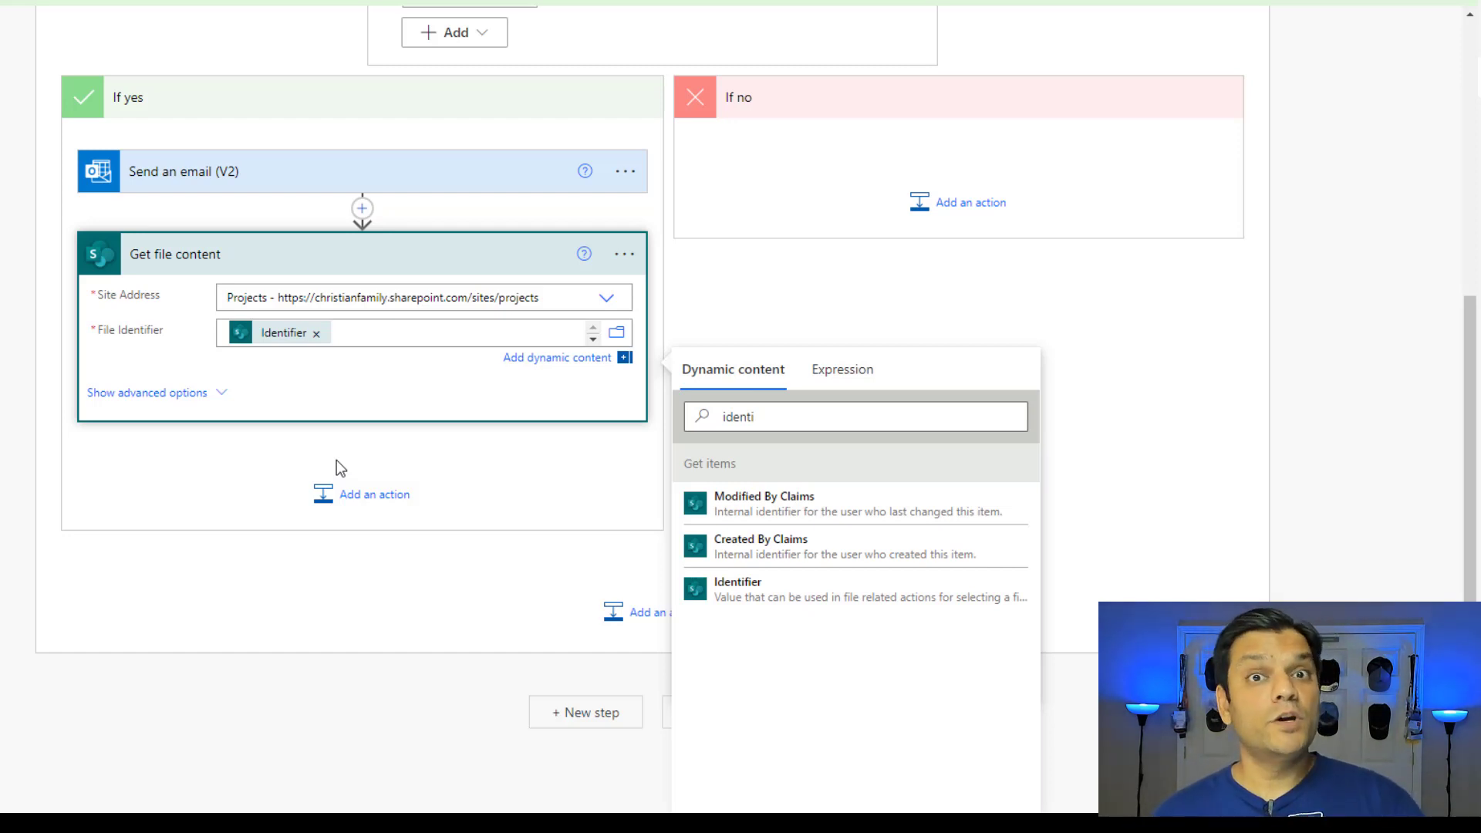
- Add a SharePoint Create file action after Get file content in the If yes branch
left_click(374, 500)
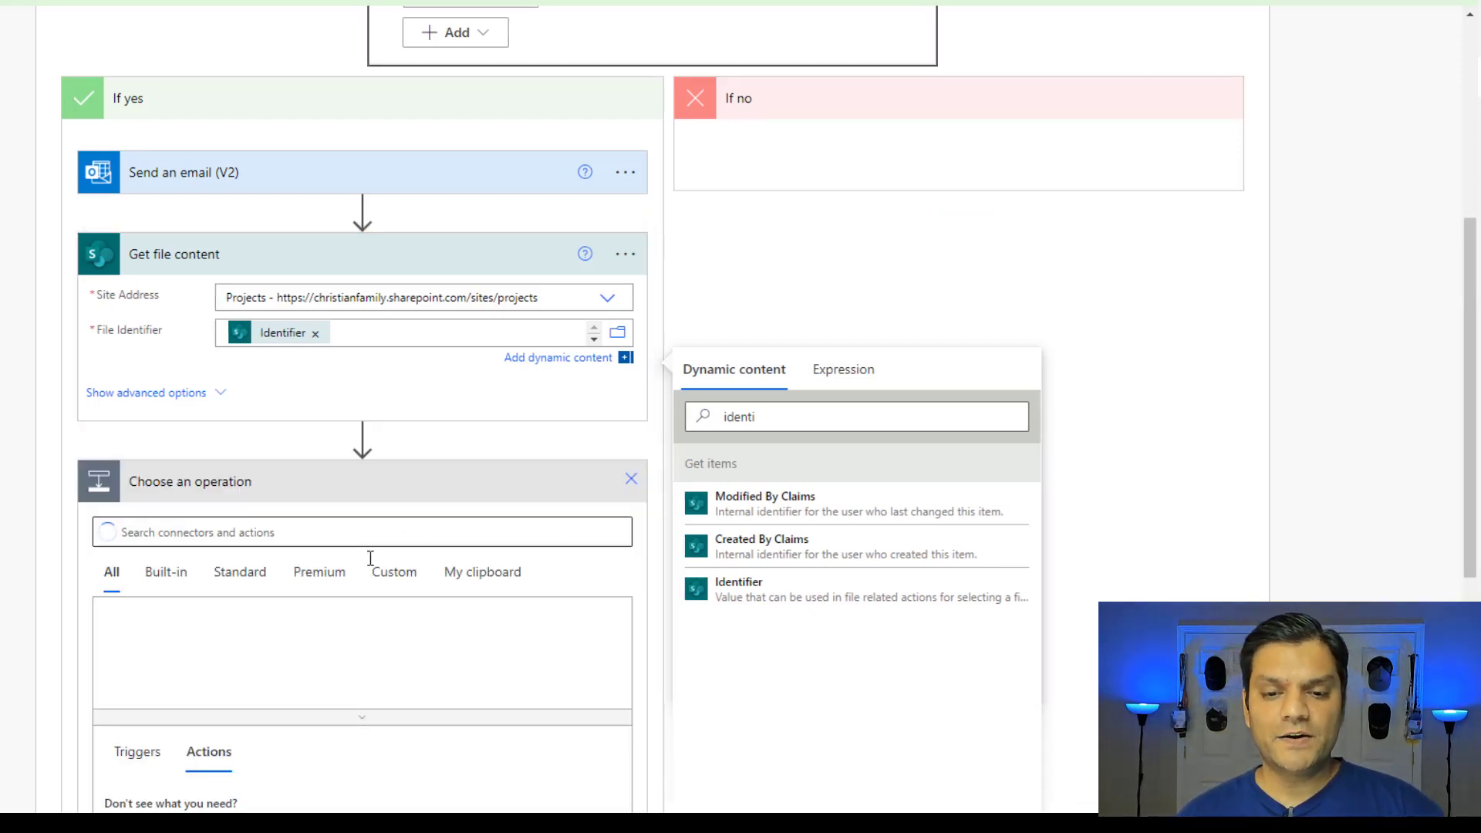
type("sharepoint")
left_click(133, 497)
type("creat")
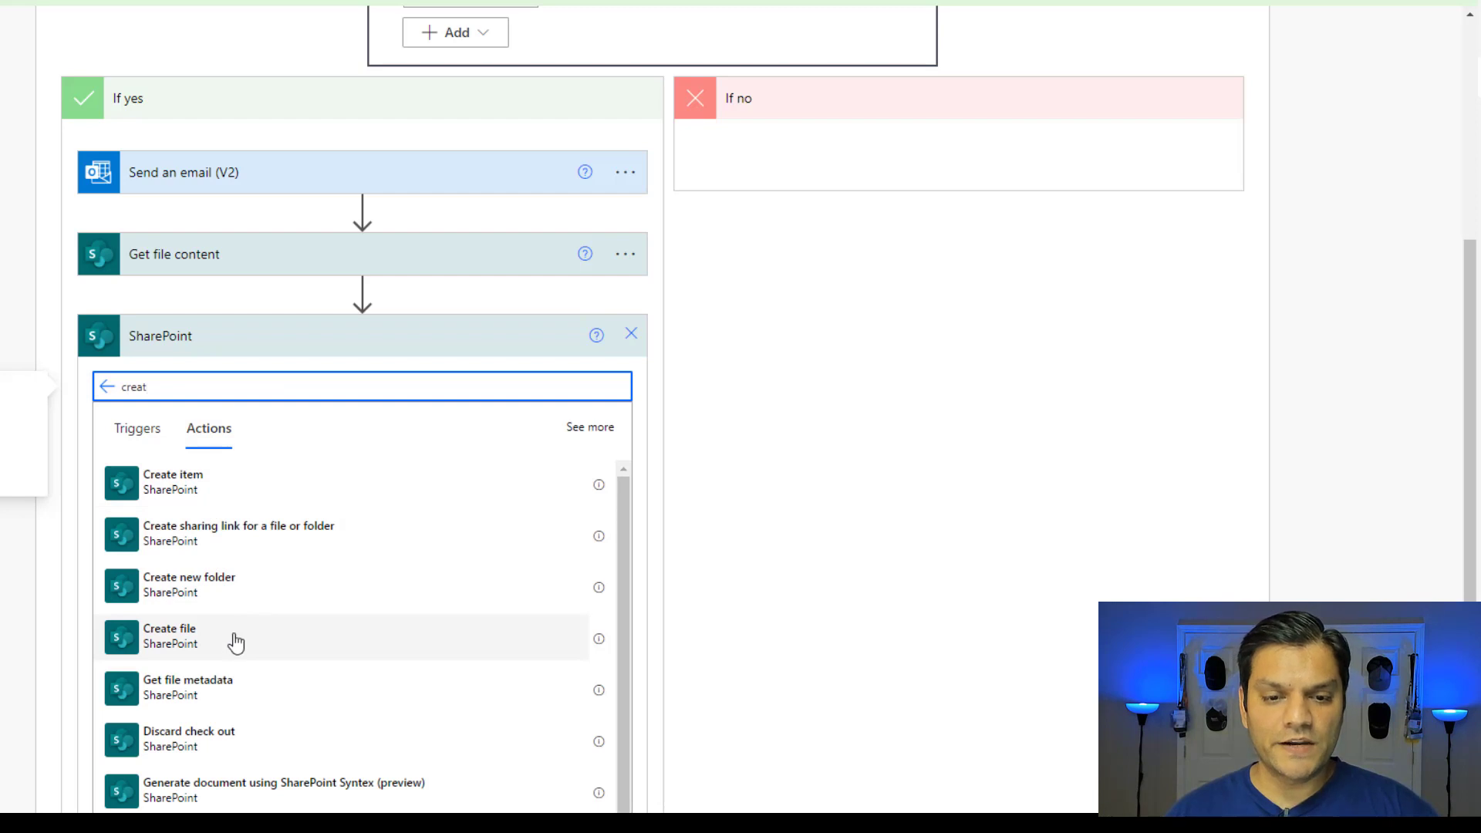
left_click(199, 647)
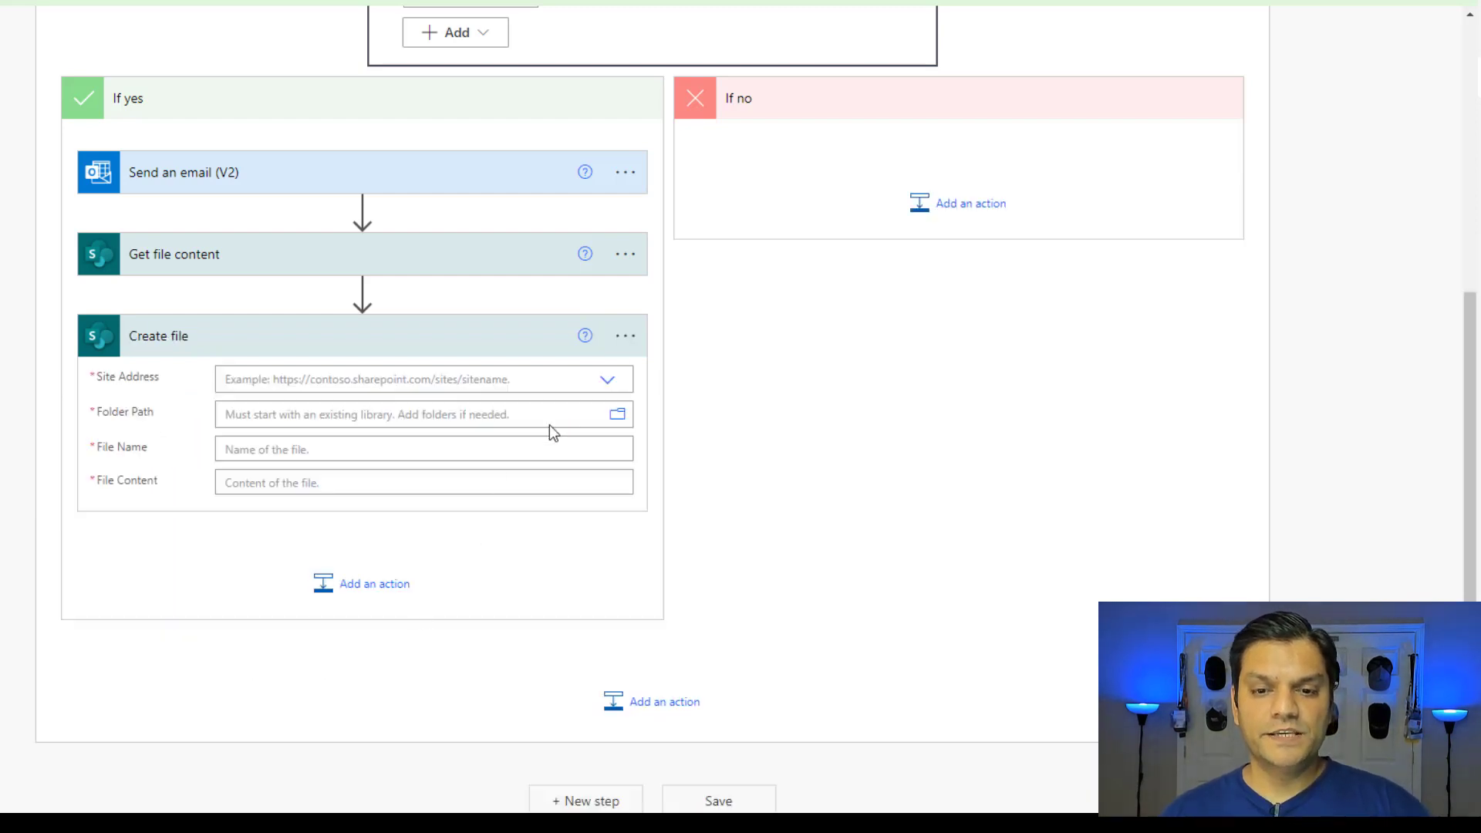
- Set the Create file site address to Projects and its folder path to /Defective
left_click(606, 381)
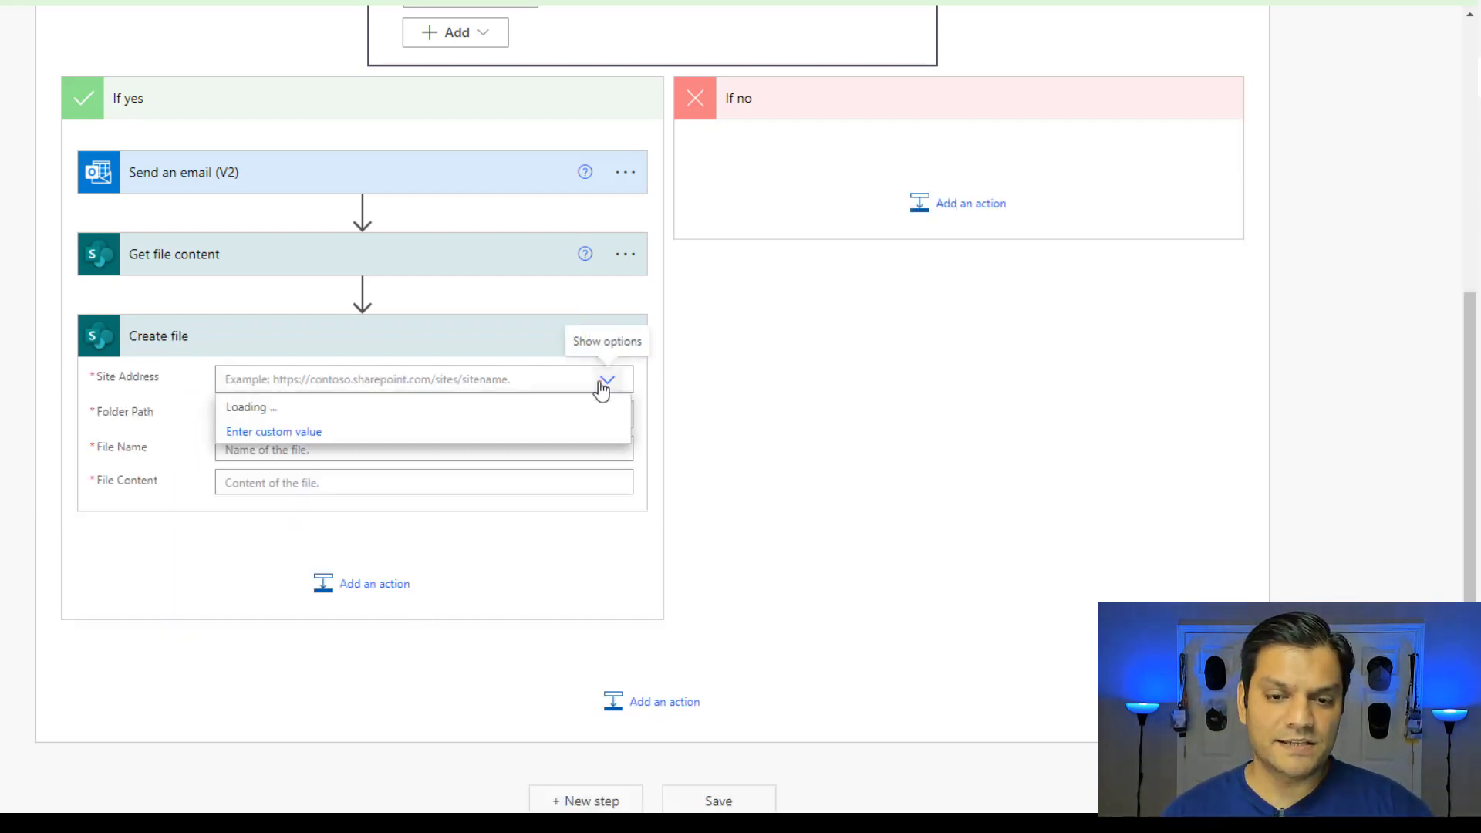
left_click(310, 631)
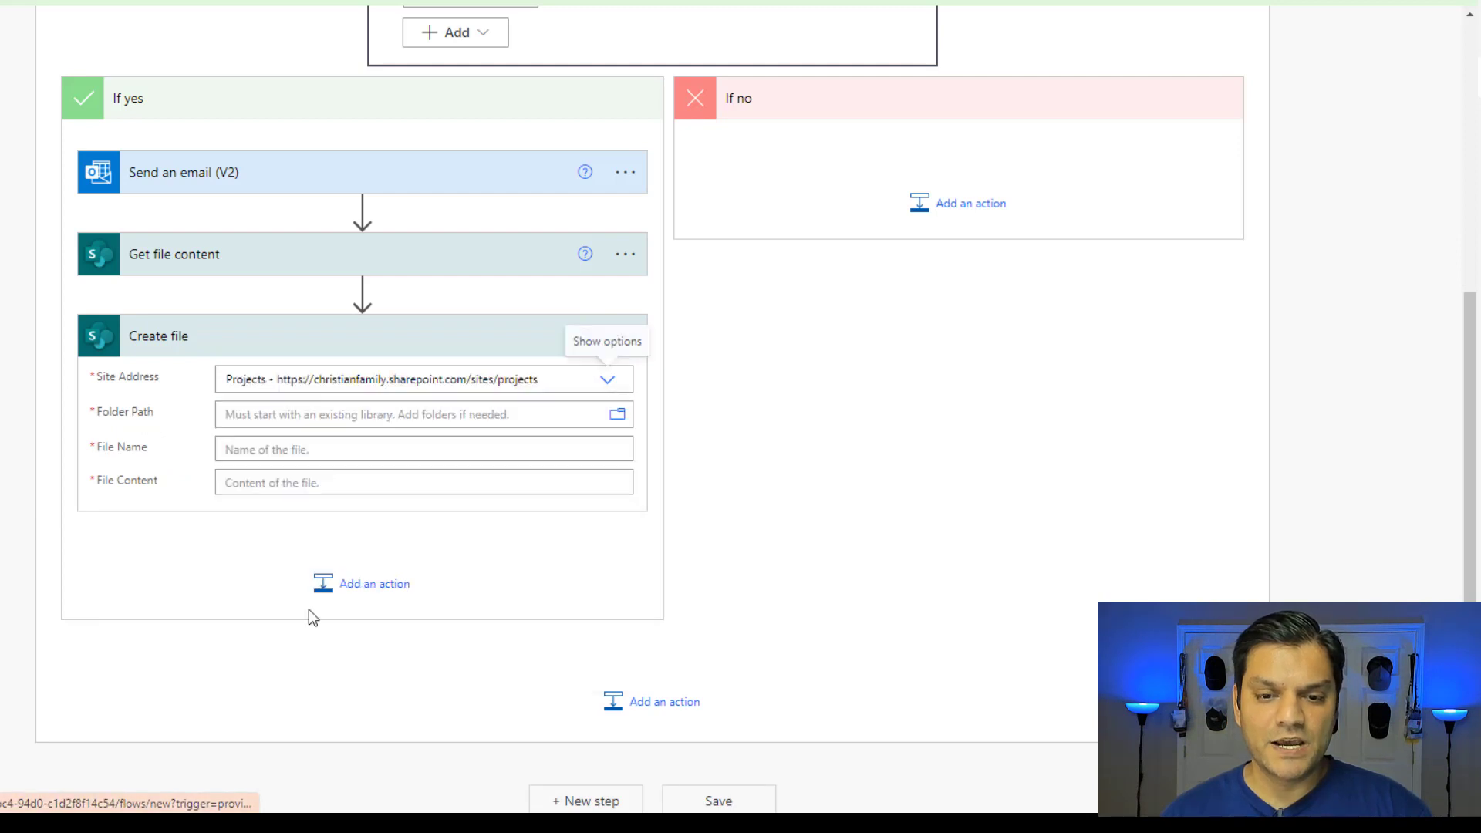
left_click(617, 417)
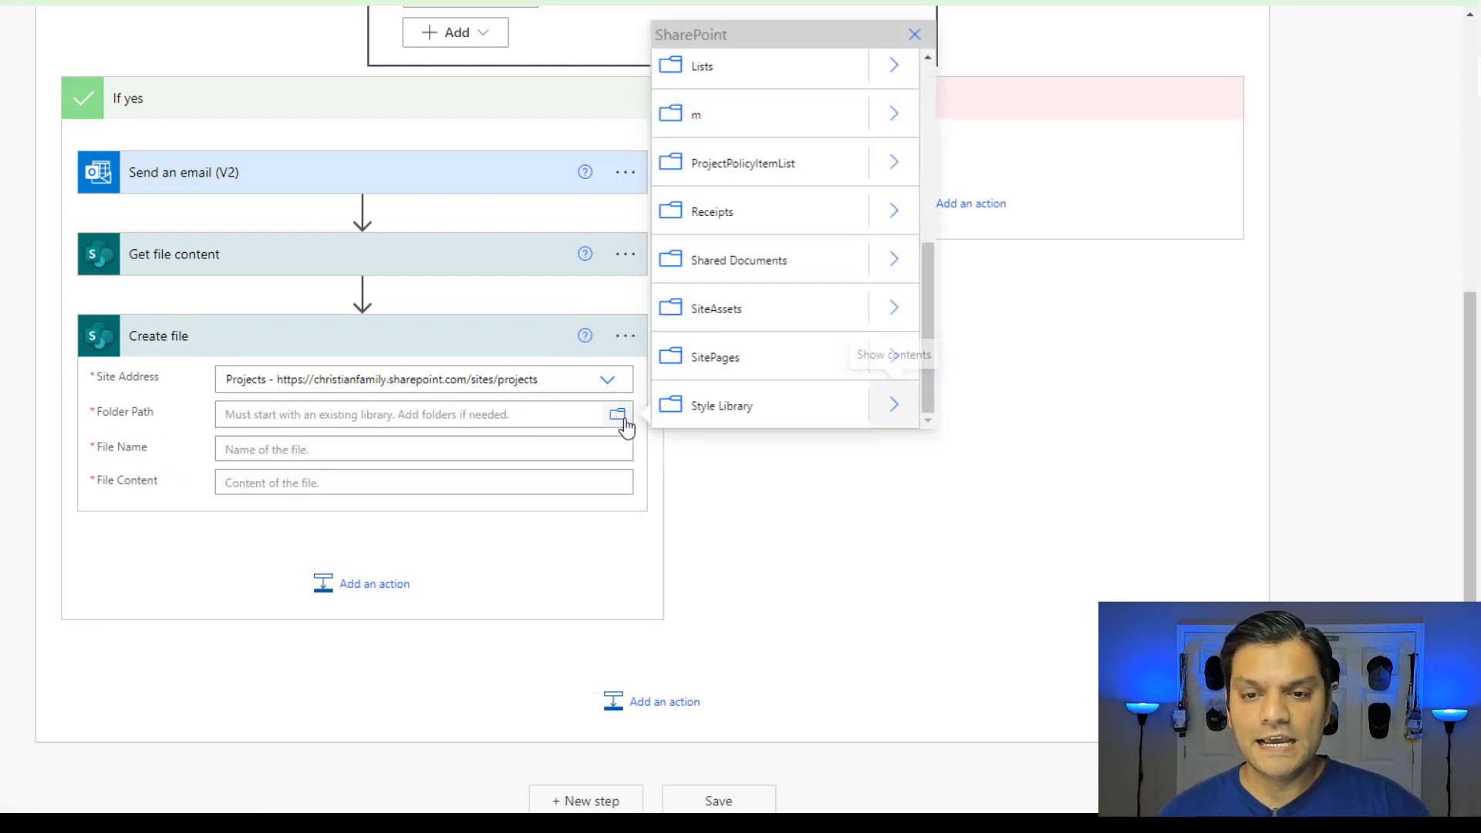
scroll(761, 373, "up", 3)
scroll(761, 339, "up", 4)
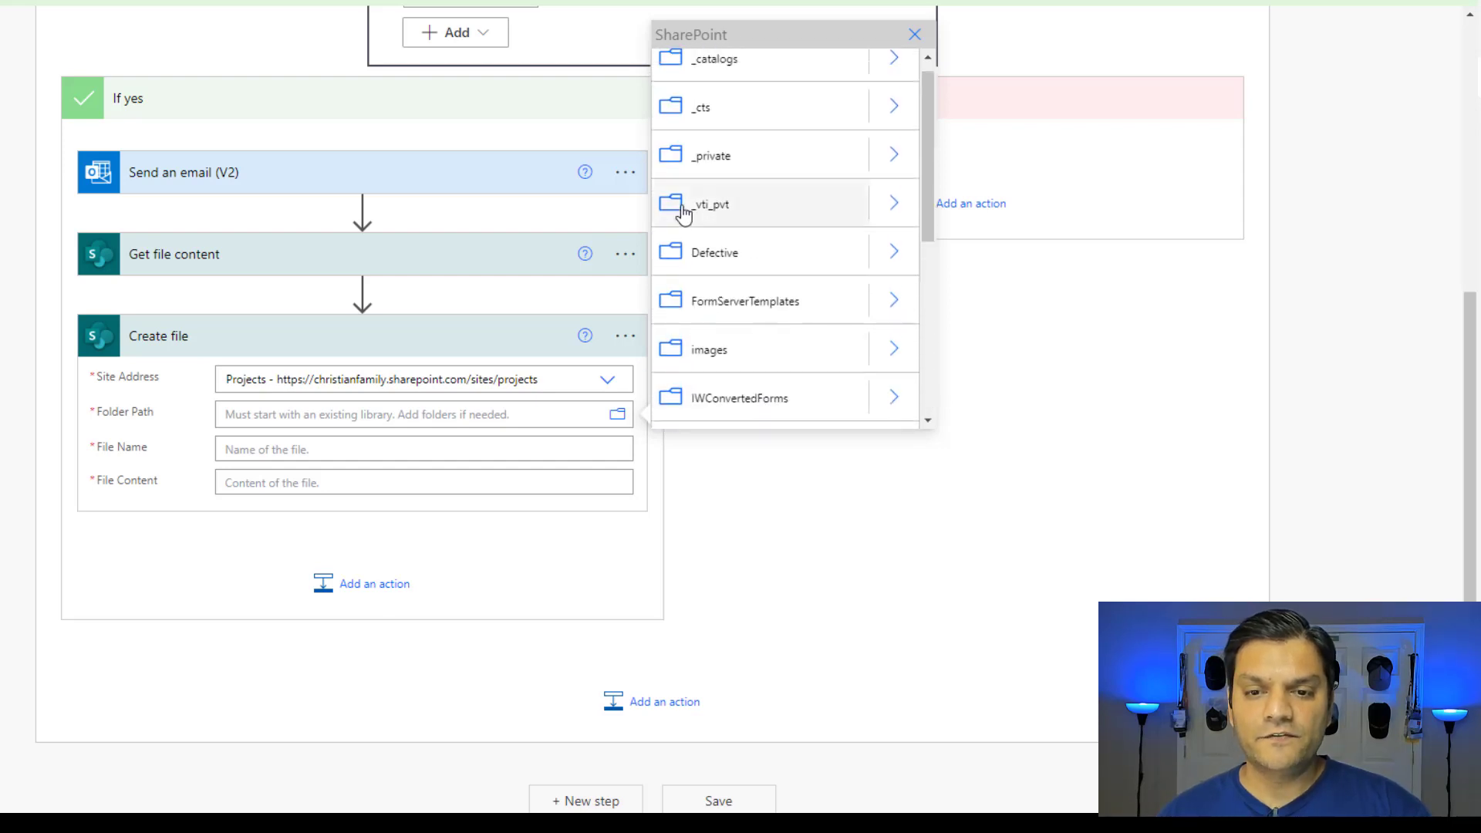
left_click(681, 261)
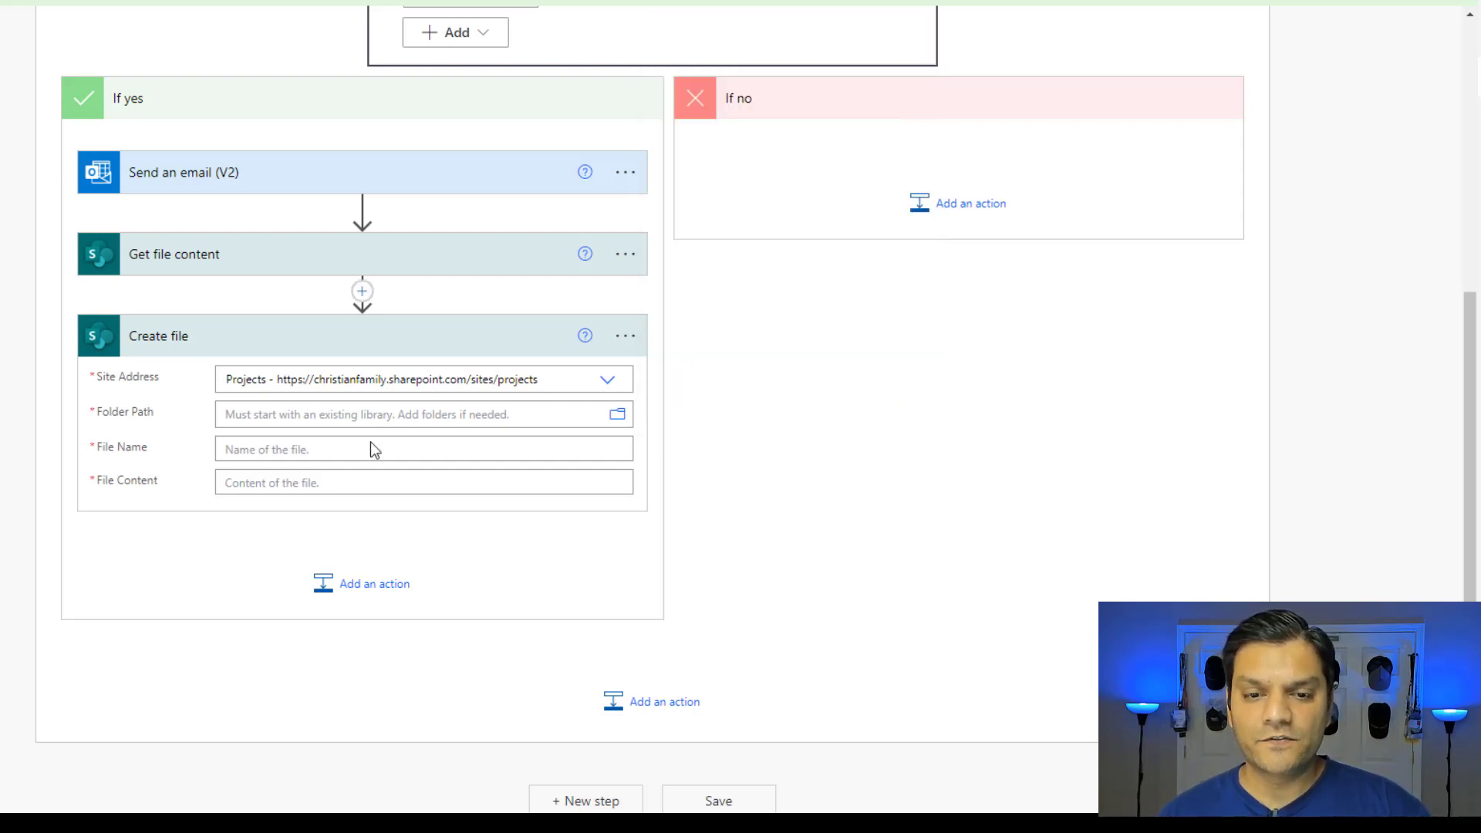
scroll(340, 502, "down", 1)
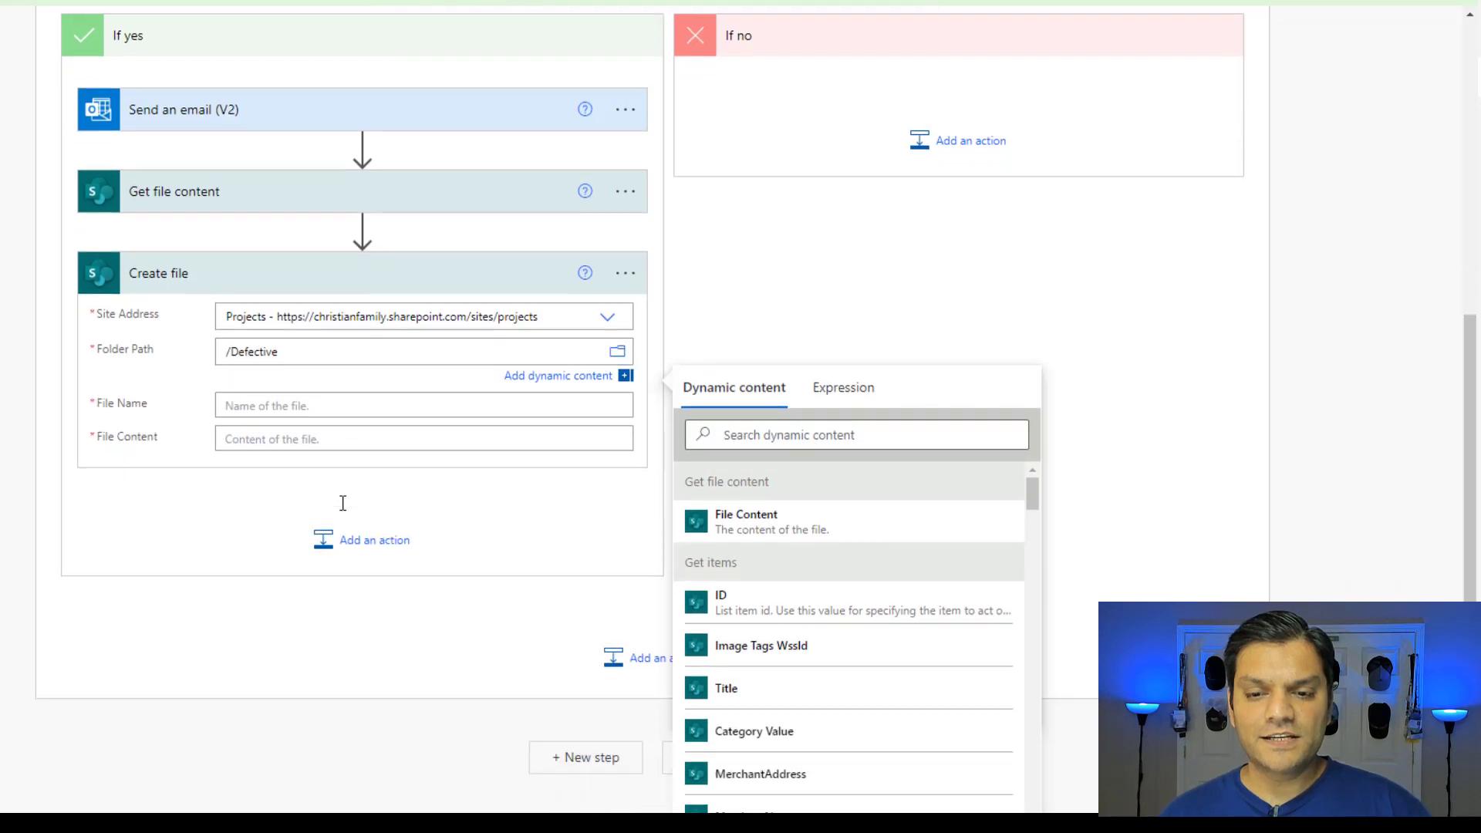
left_click(335, 394)
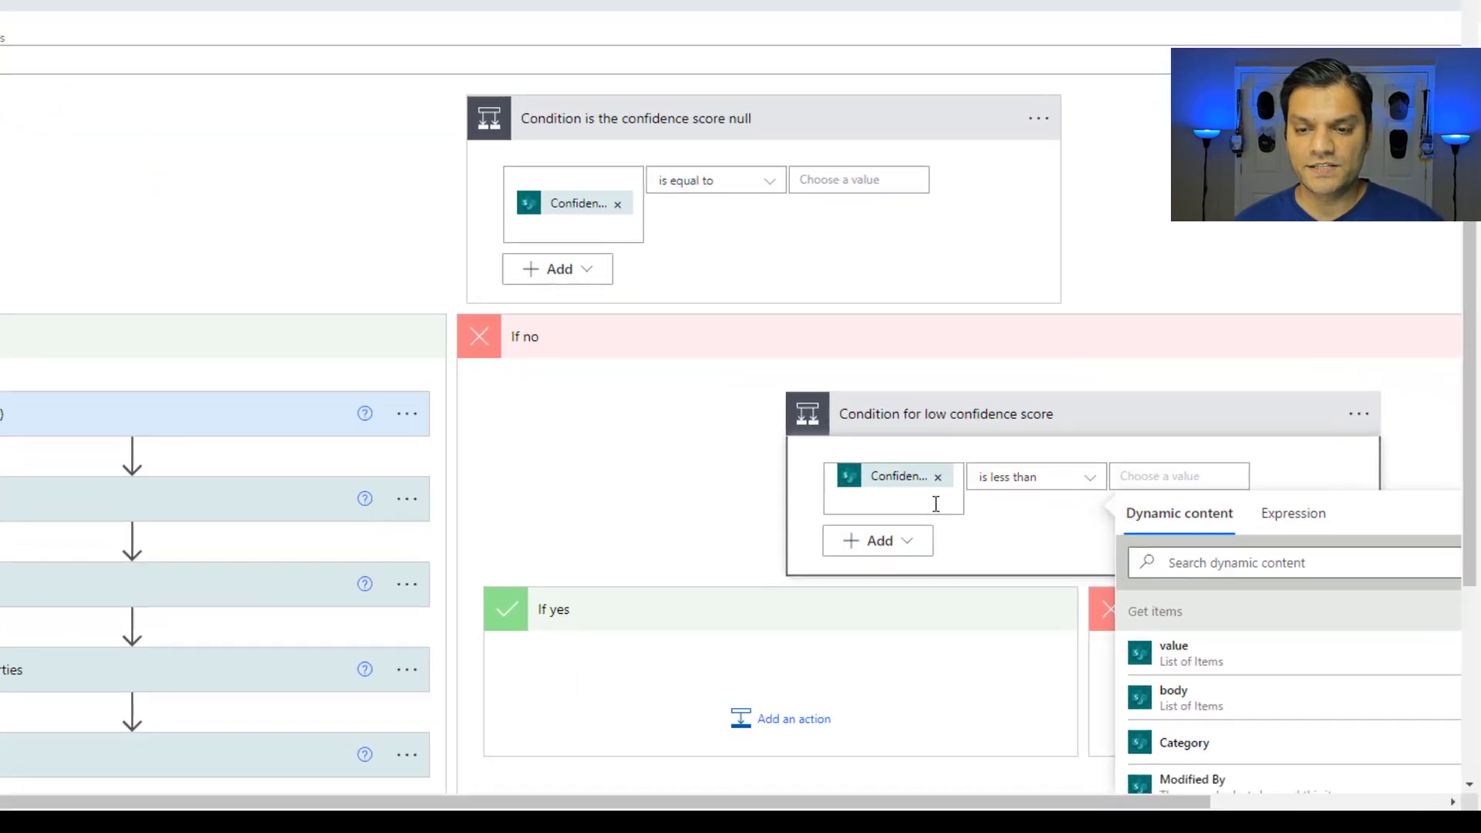
- Set the comparison value of the low confidence score condition to 0.90
type("09")
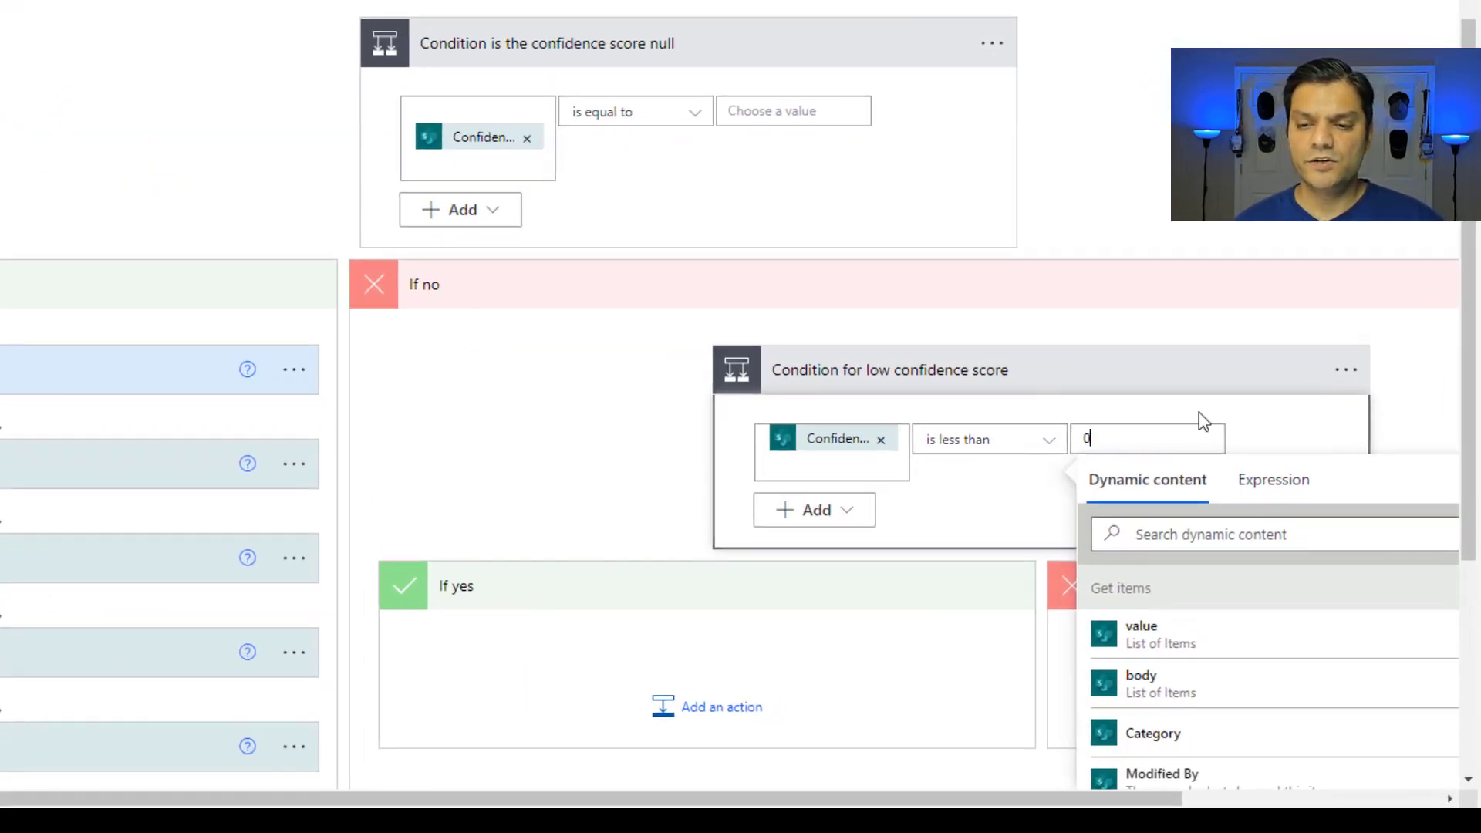
key("BackSpace")
key("BackSpace")
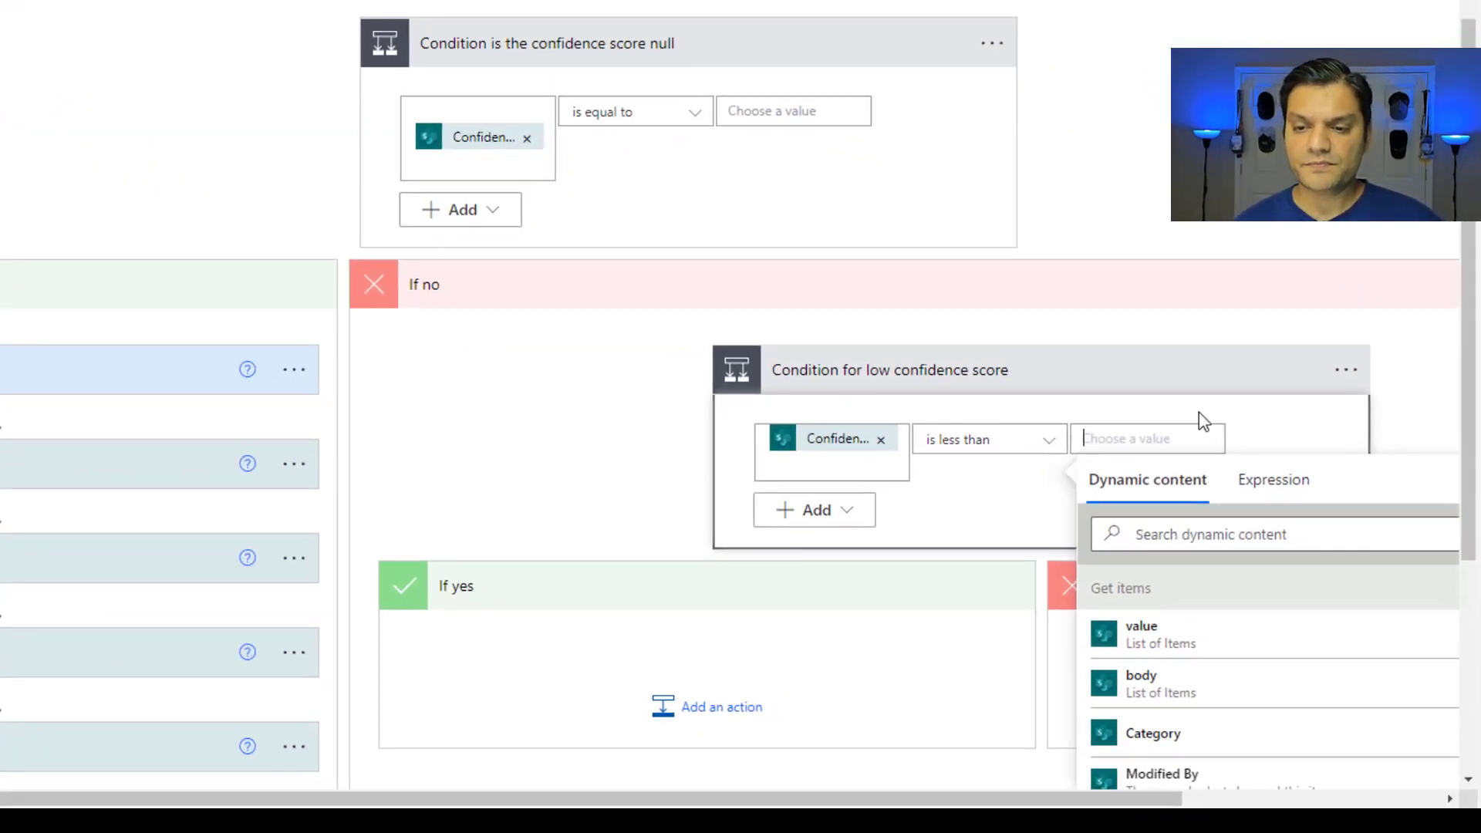
type("0.90")
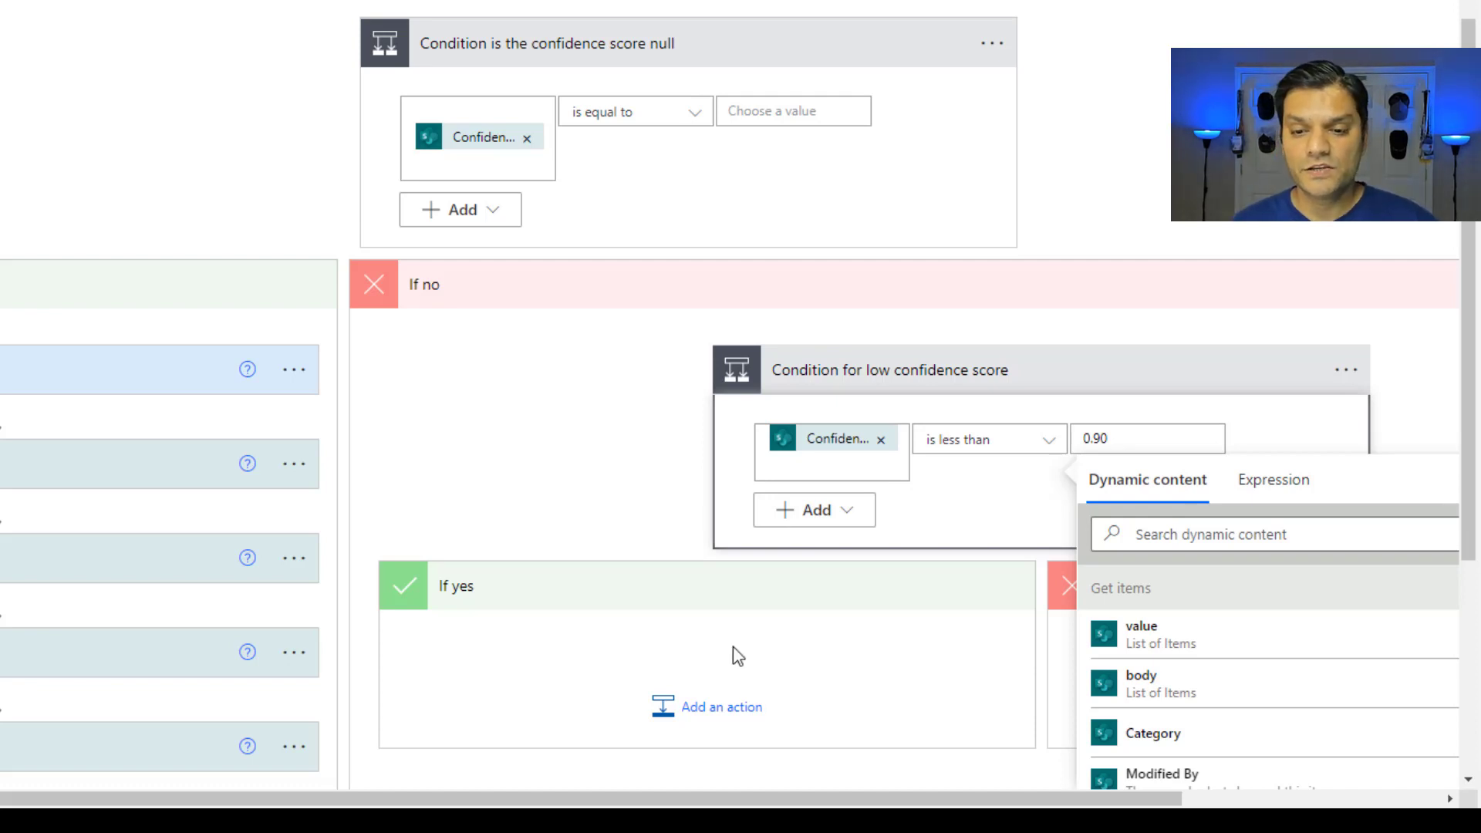
- Add an Office 365 Outlook Send an email (V2) action in the If yes branch of the low confidence score condition
left_click(720, 706)
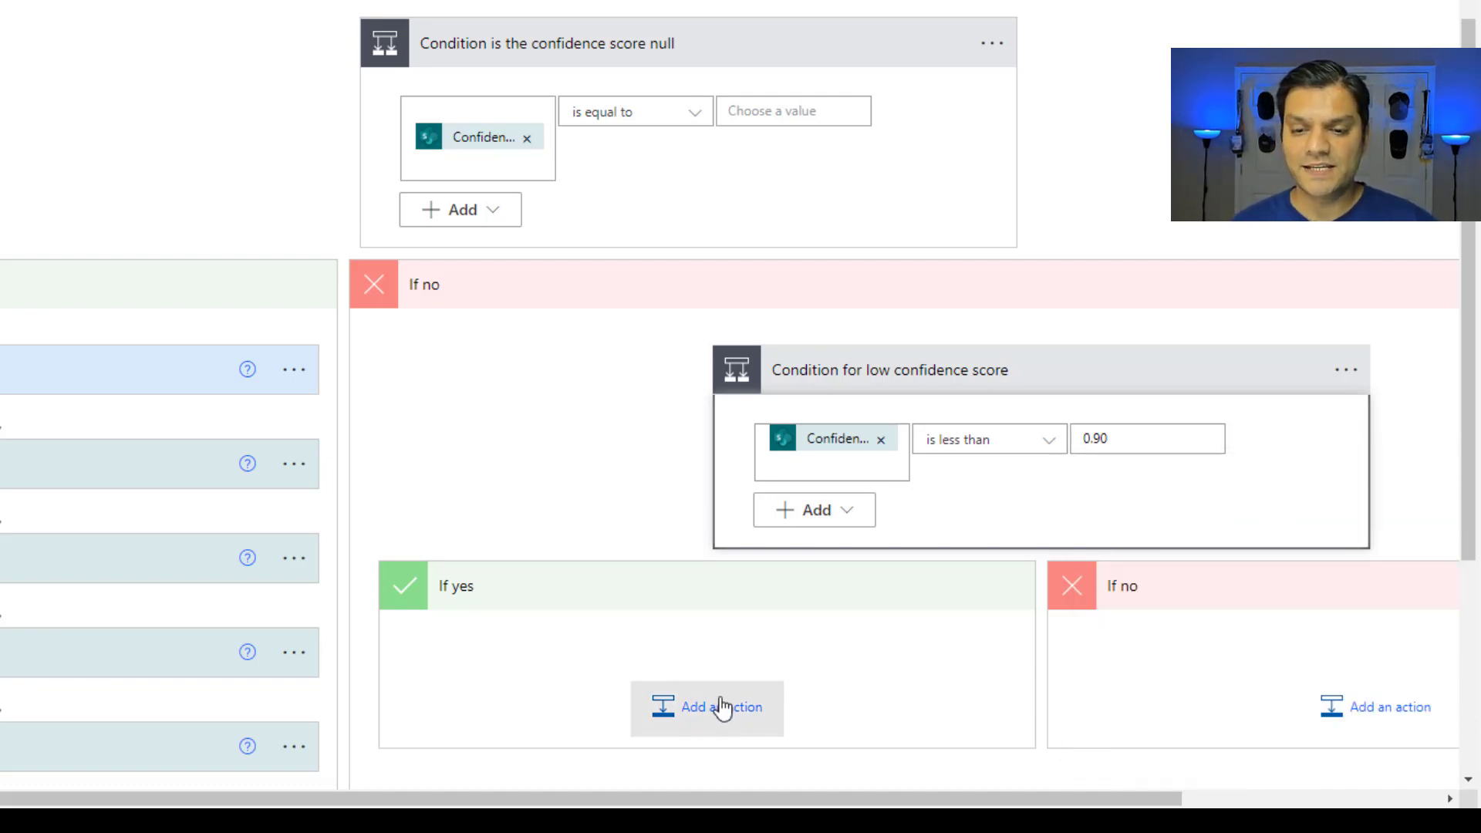
scroll(923, 713, "down", 3)
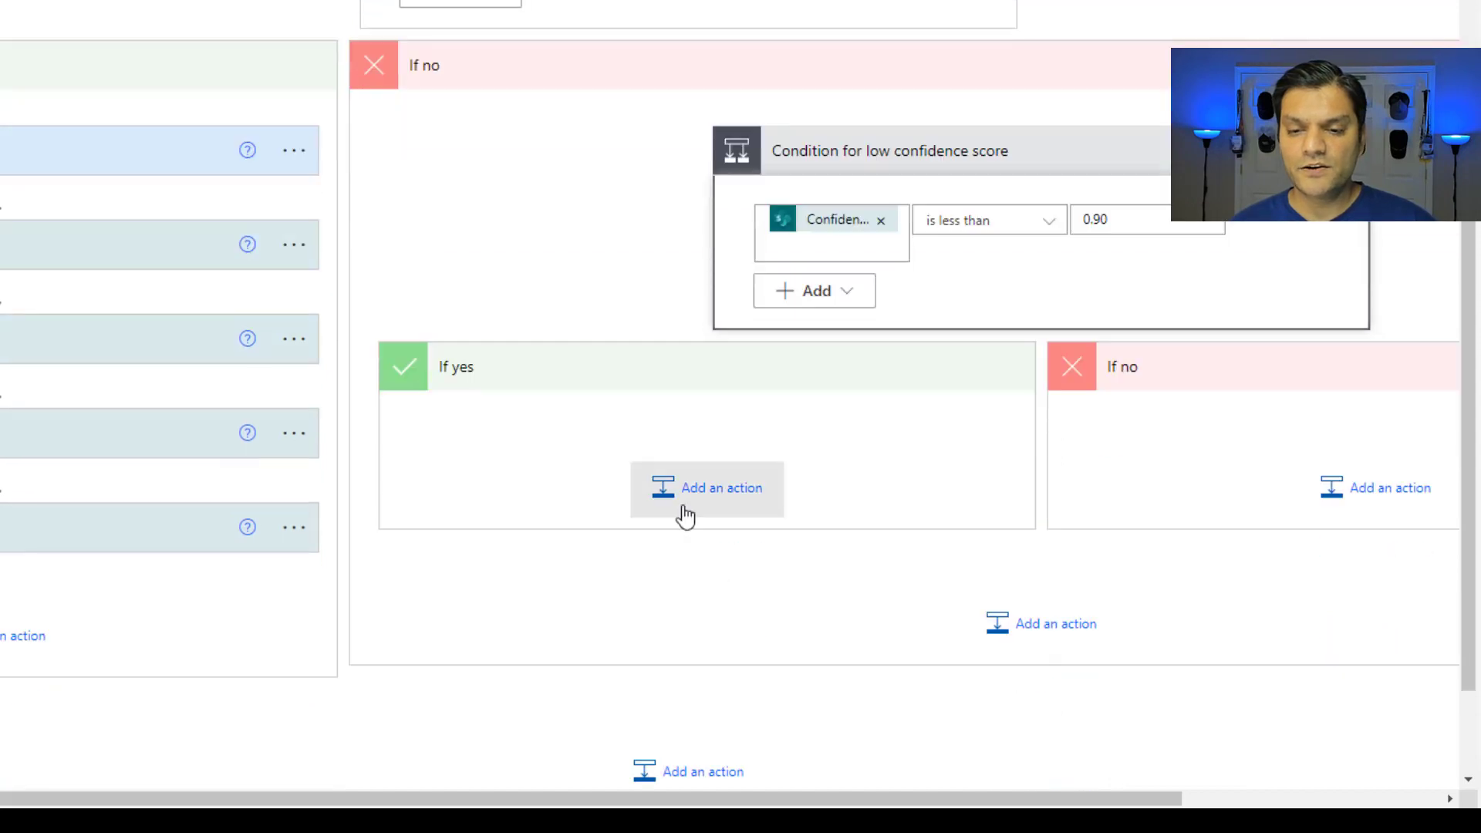
left_click(684, 511)
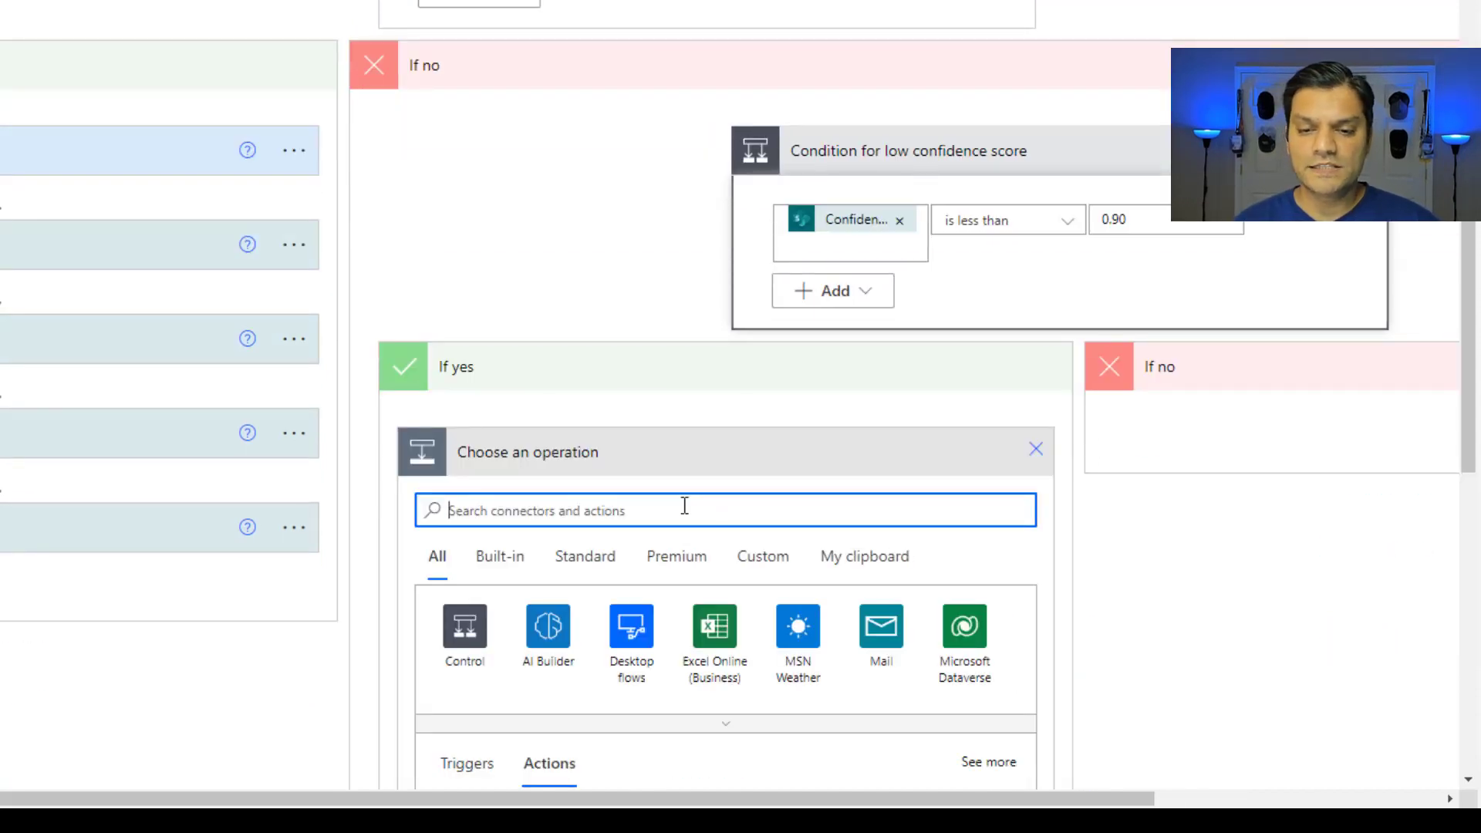
type("send email")
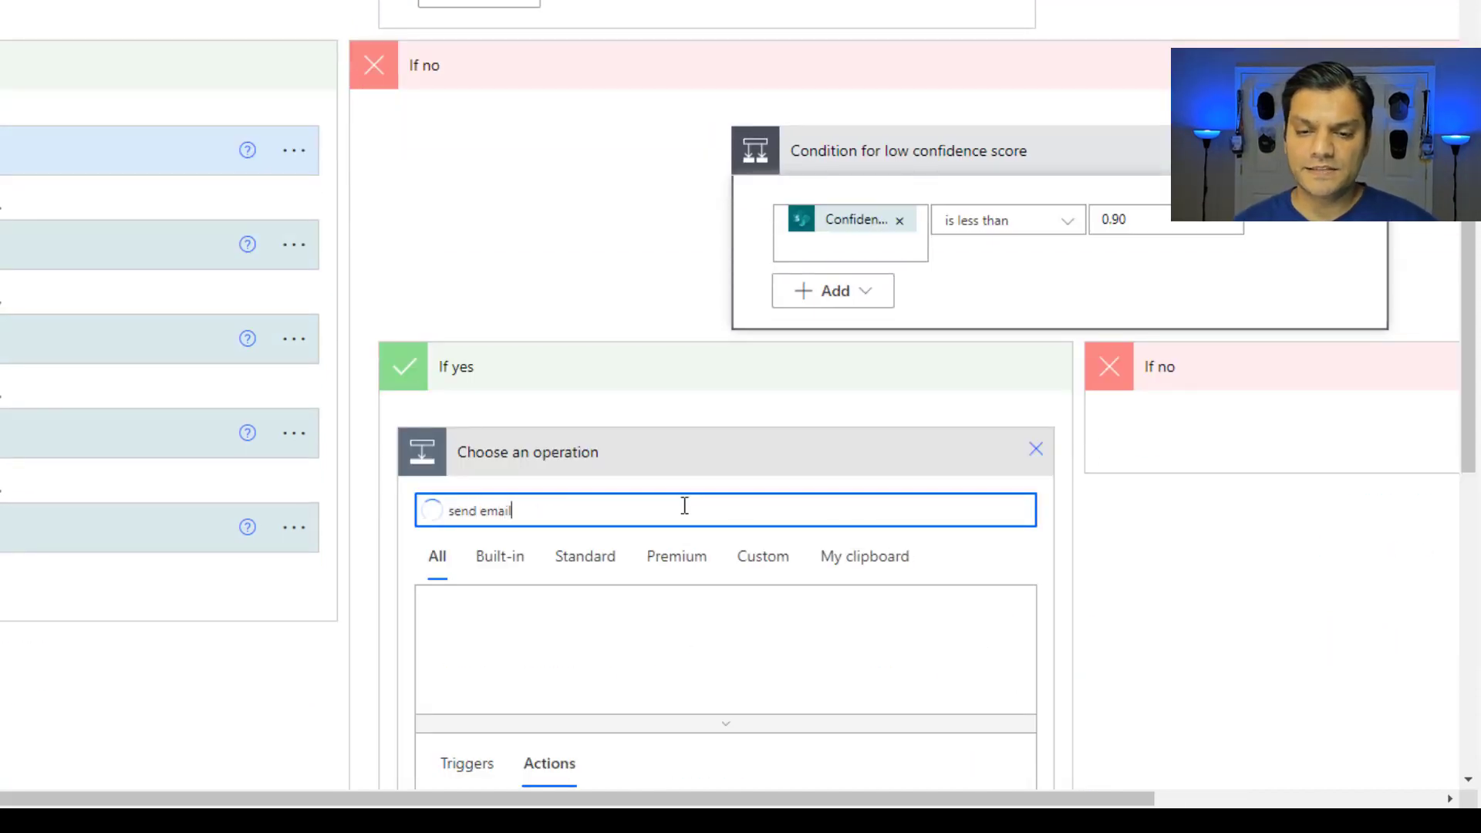
scroll(904, 599, "down", 3)
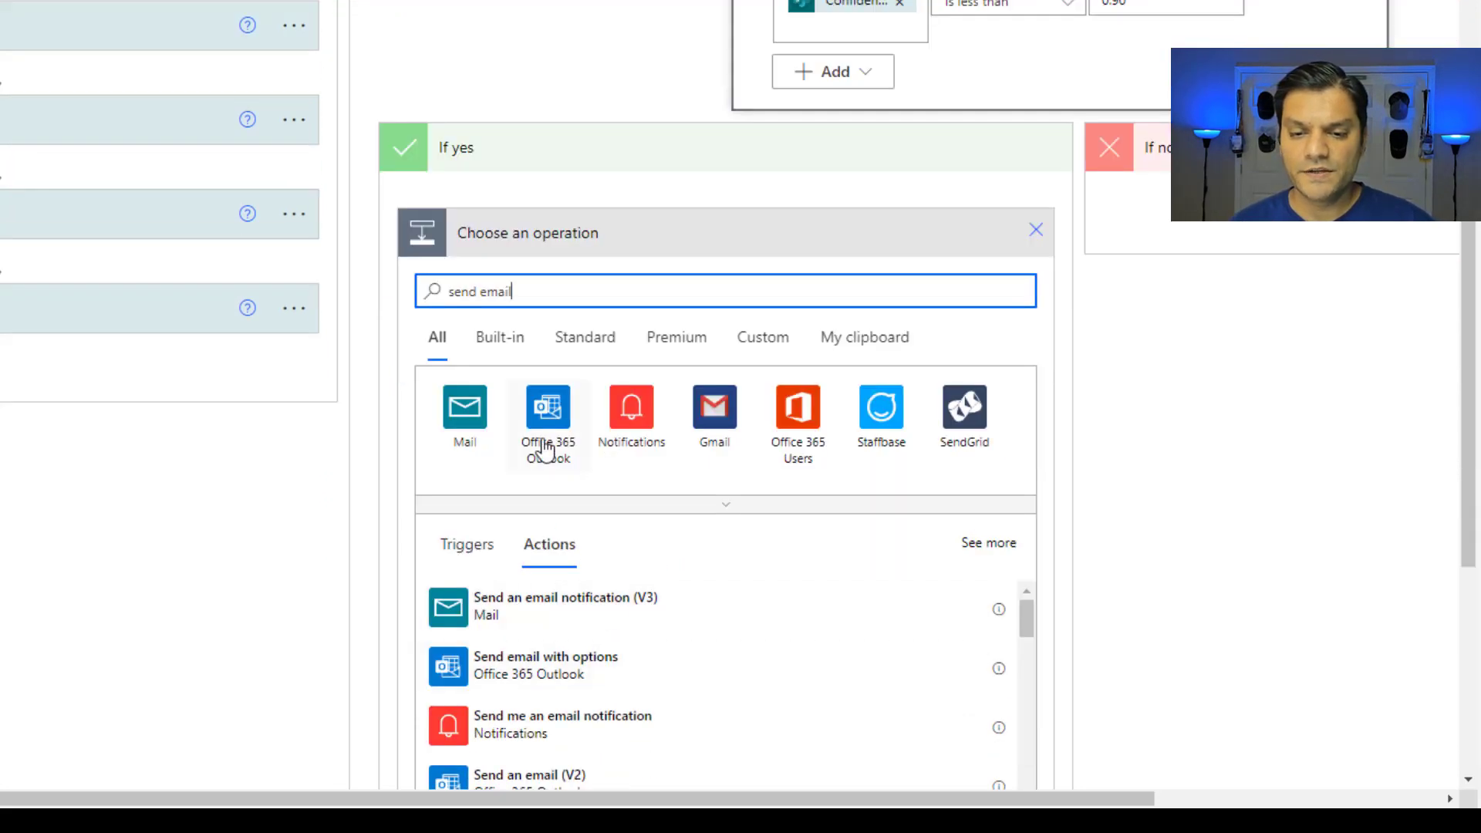
left_click(540, 775)
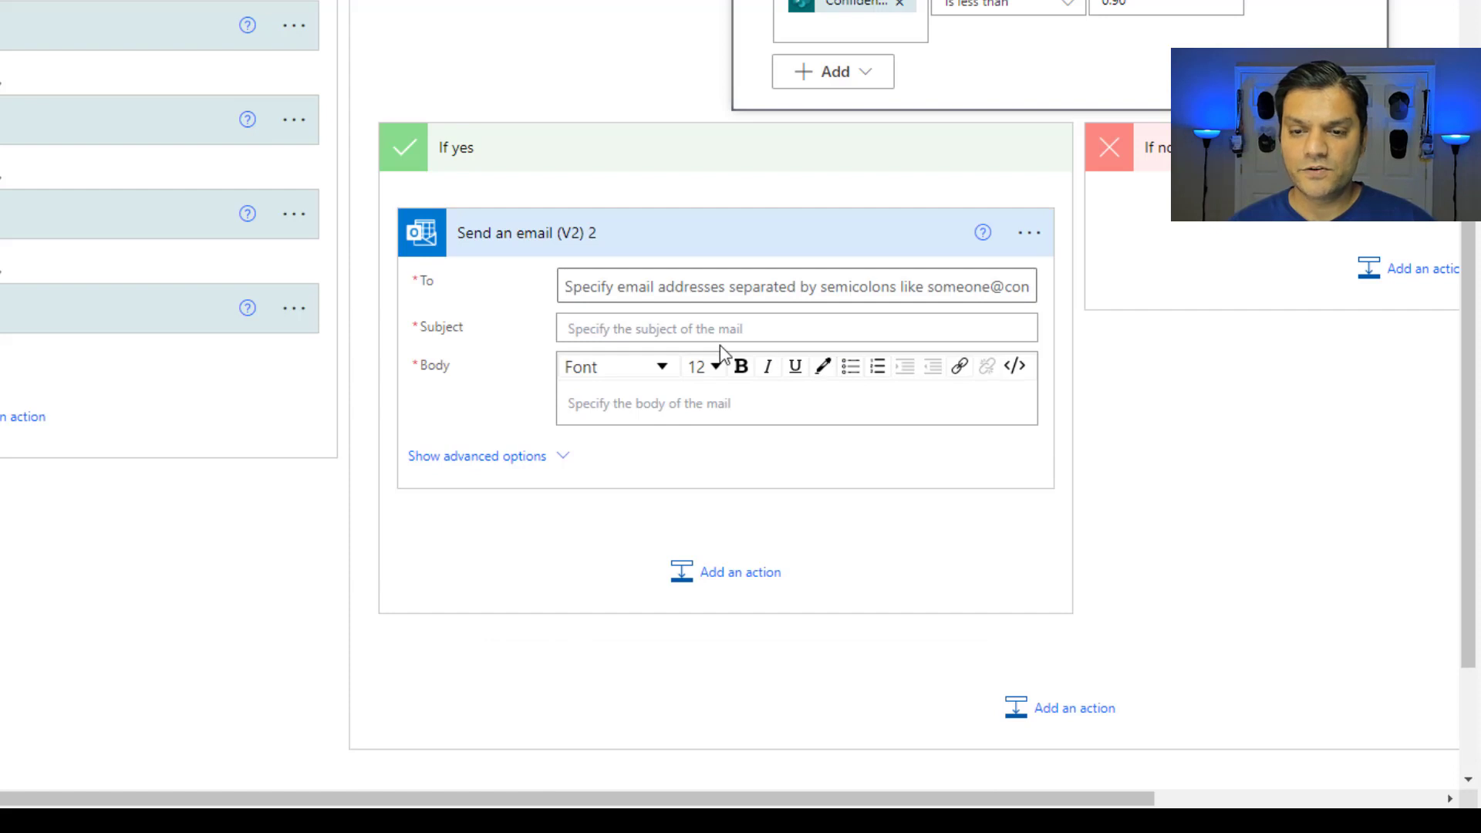
- Address the low-score email to the Created By Email dynamic value with the subject "Your Receipt confidence score is lower than expected."
left_click(727, 287)
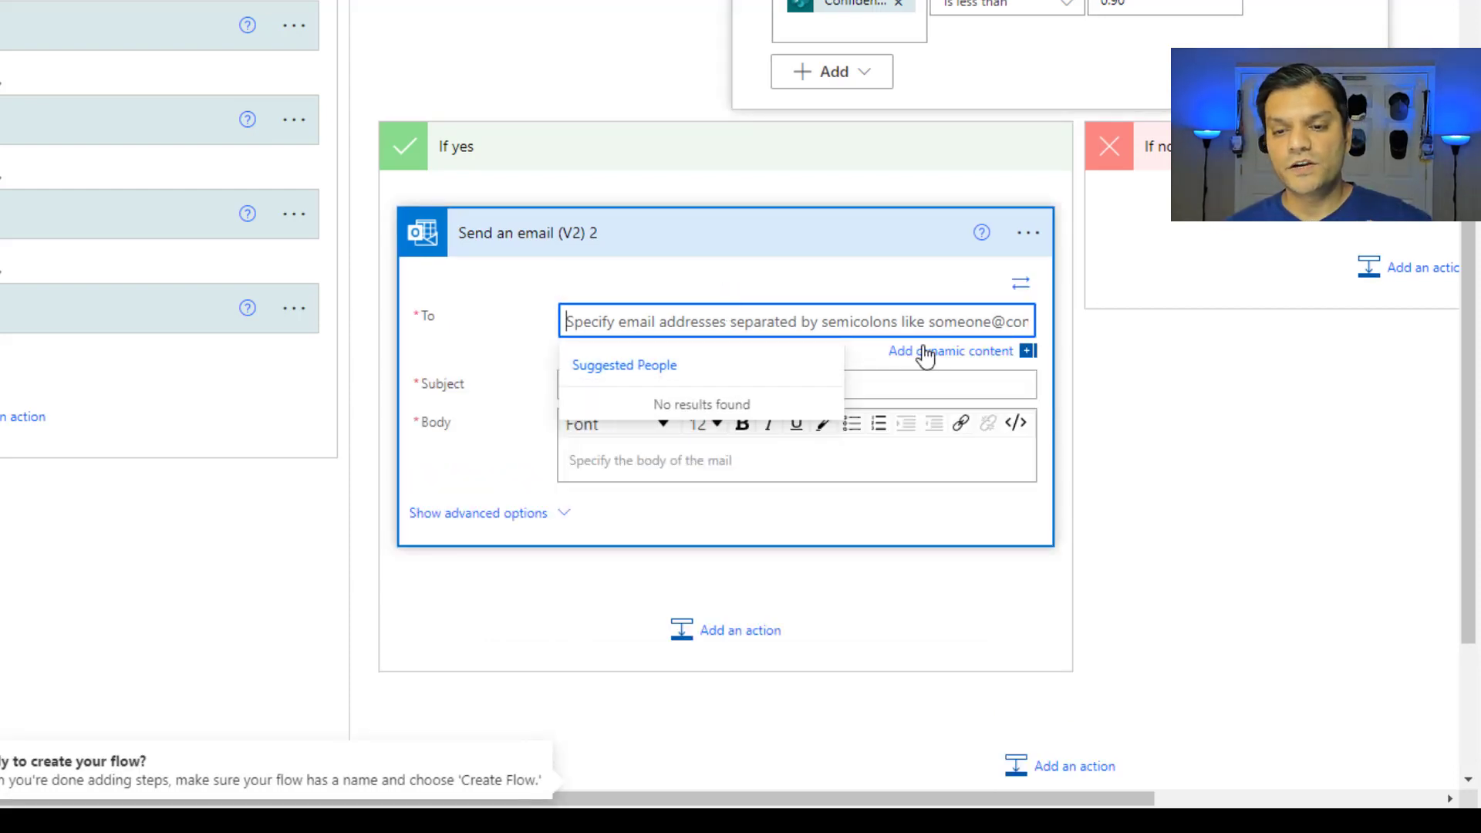
left_click(1016, 287)
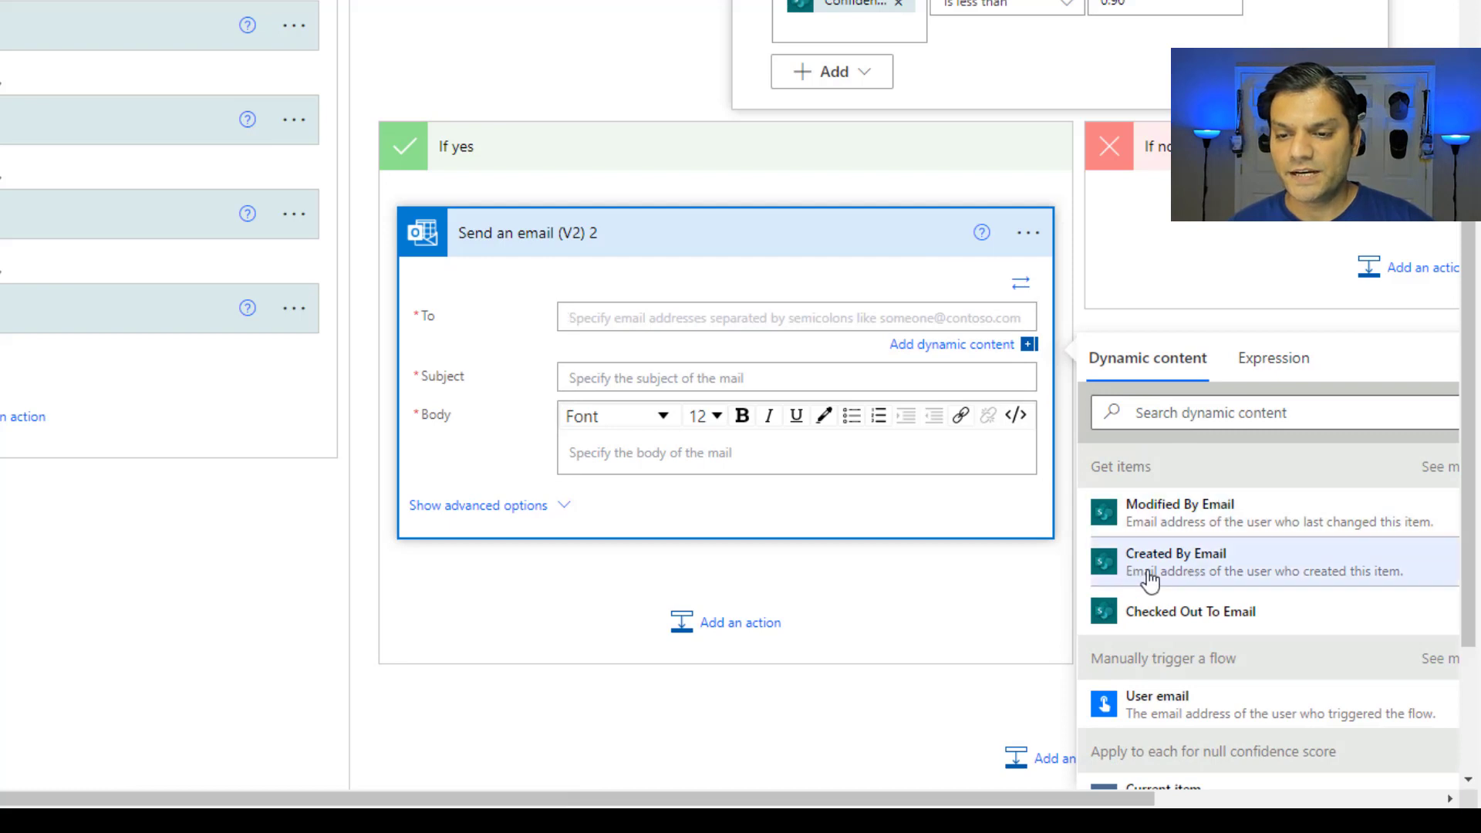
left_click(1184, 586)
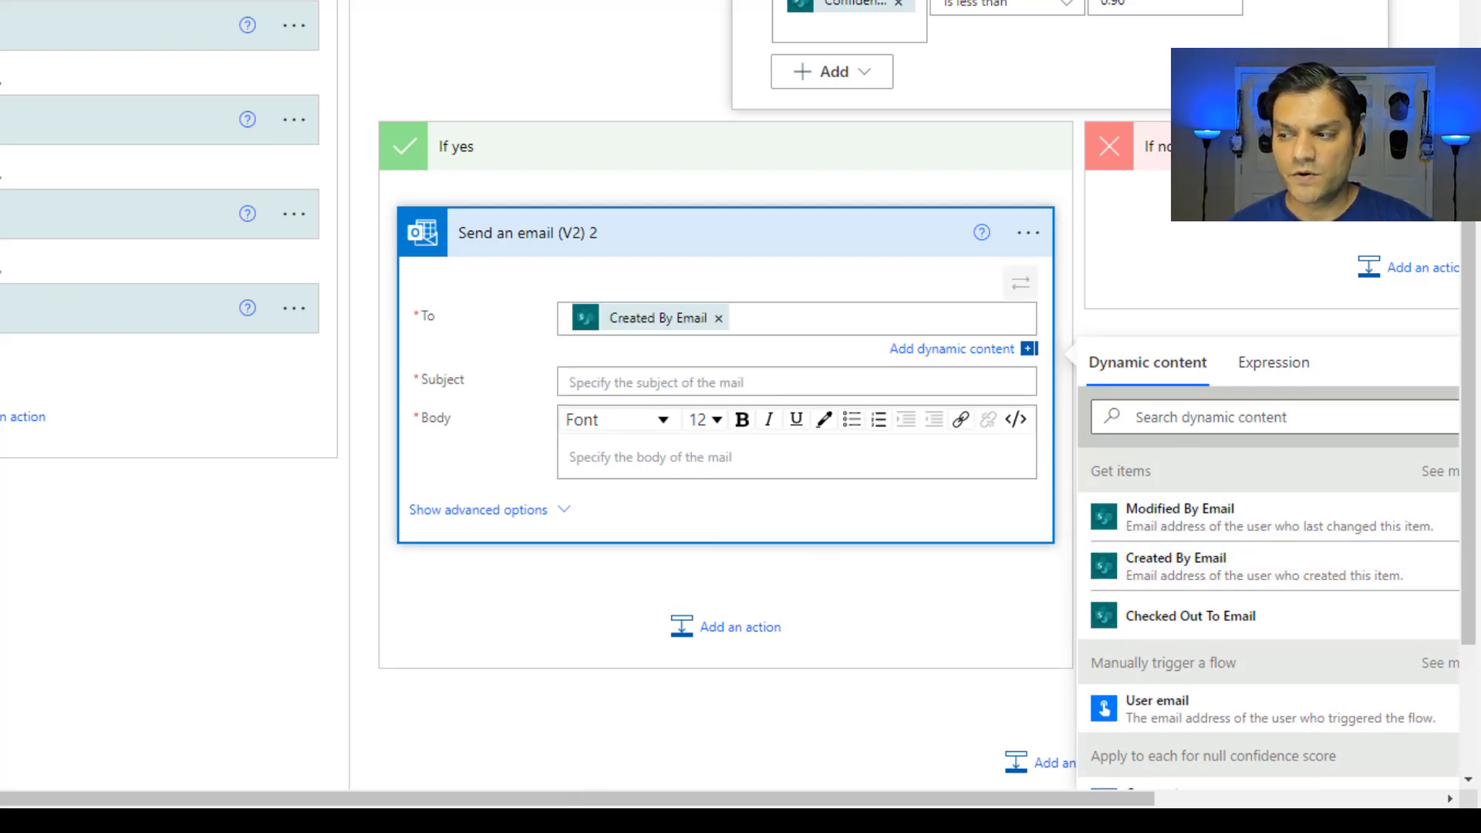
left_click(780, 377)
type("Your Receipt confidence score is lower than expected.")
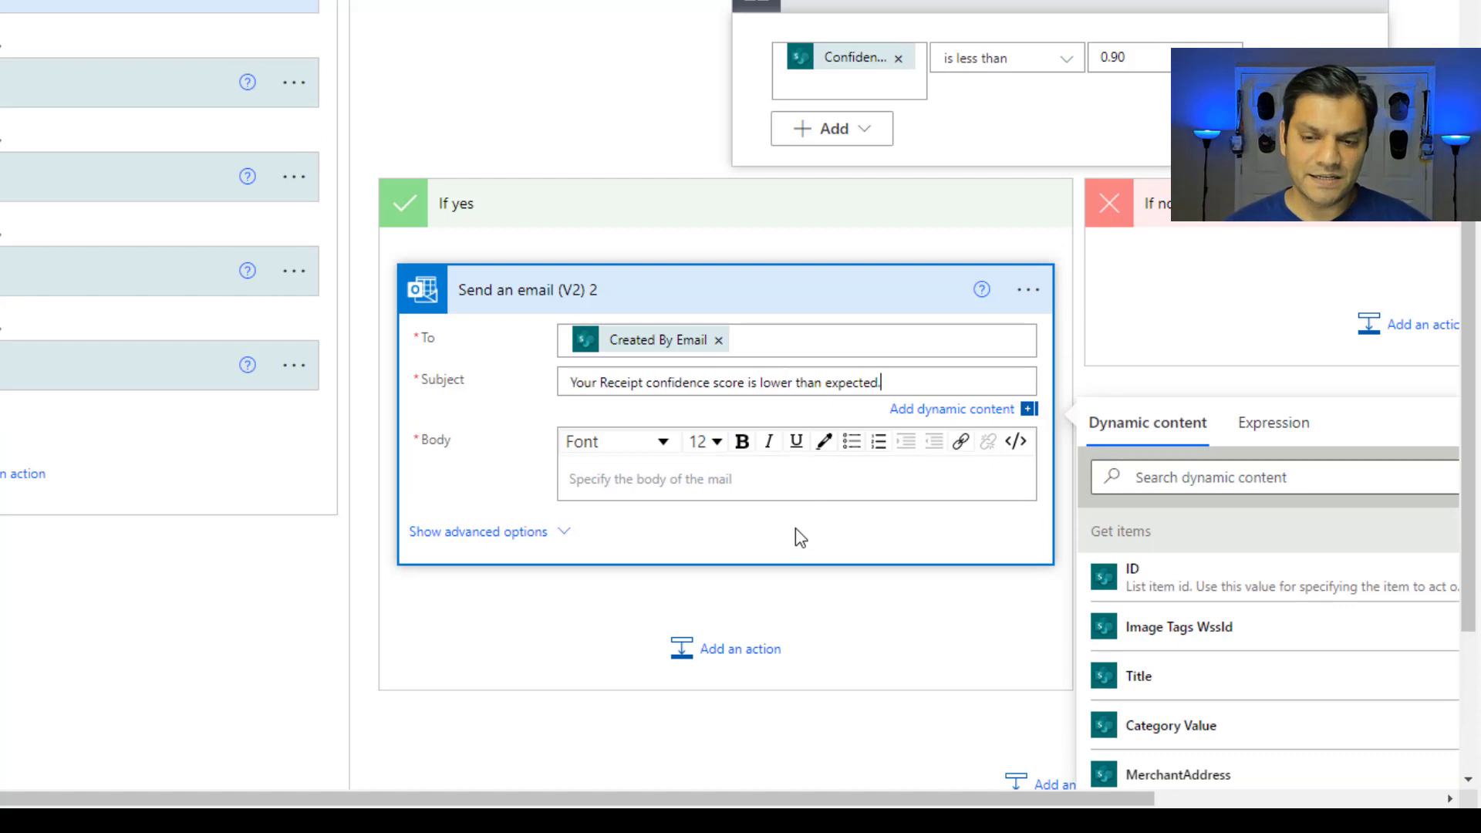
- Start the low-score email body with the heading "######This is an automated email######" in bold at size 14
left_click(800, 482)
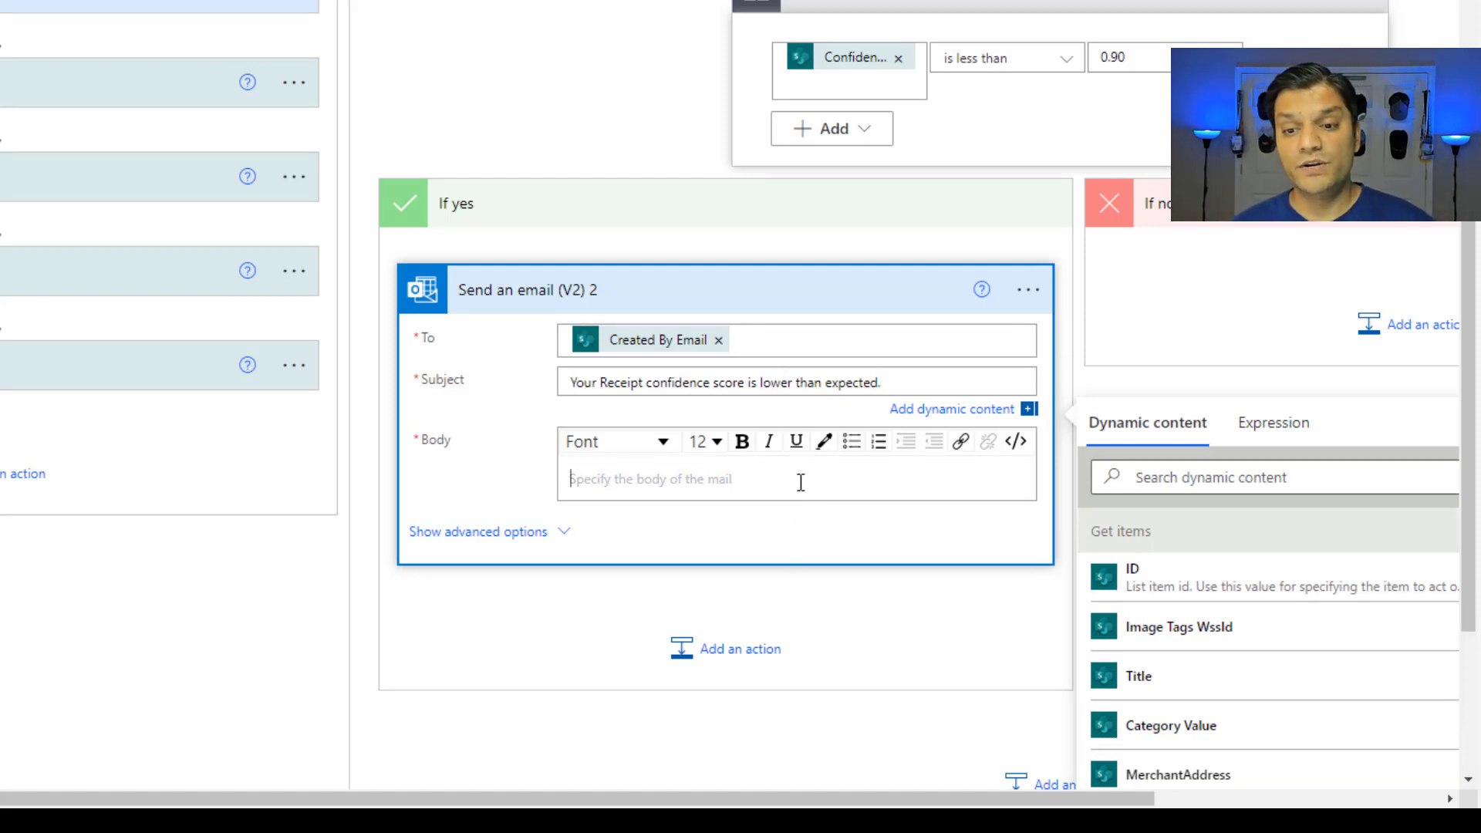
type("######This is an automated email######")
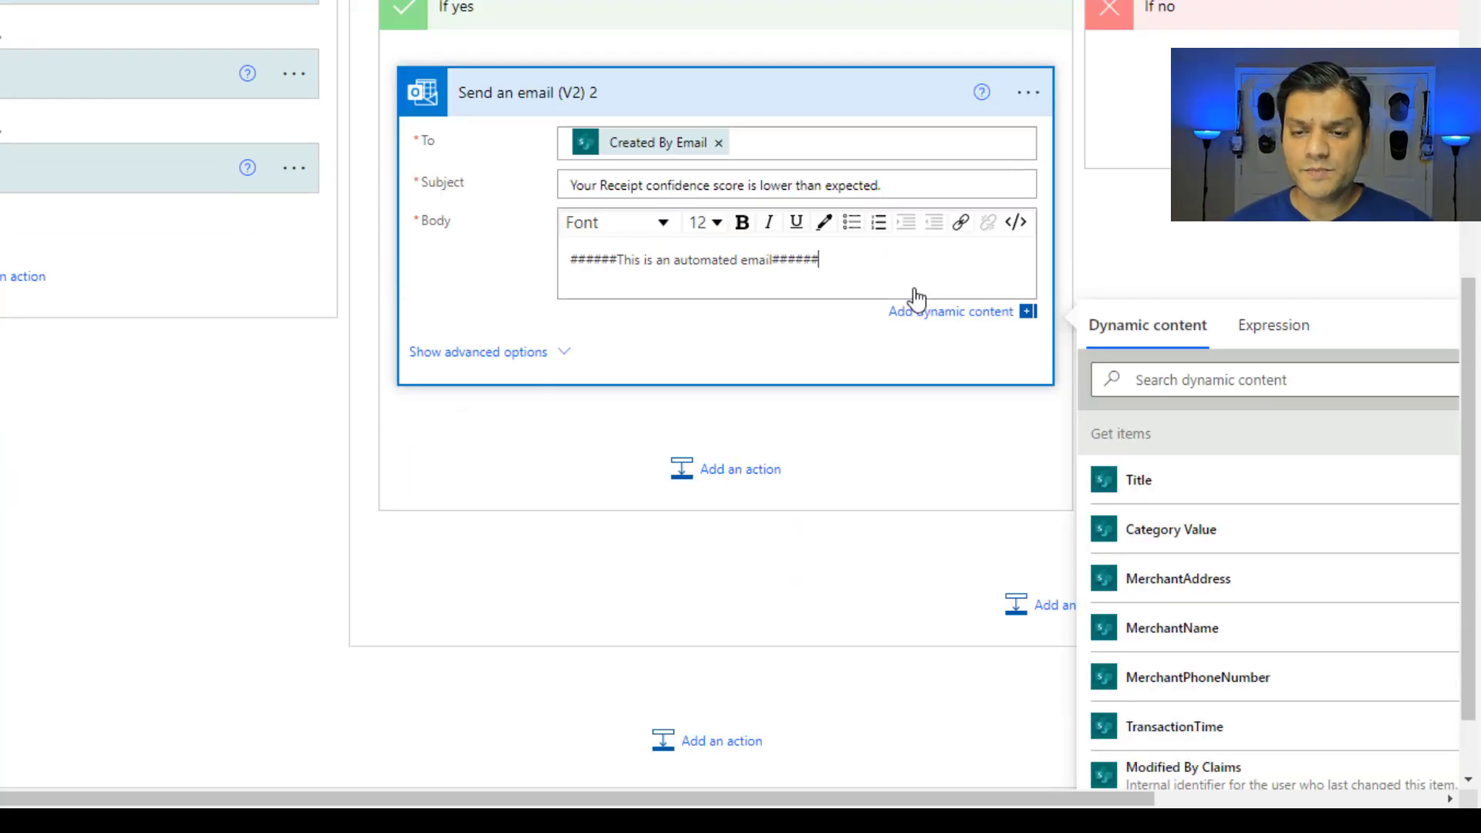
key("ctrl+a")
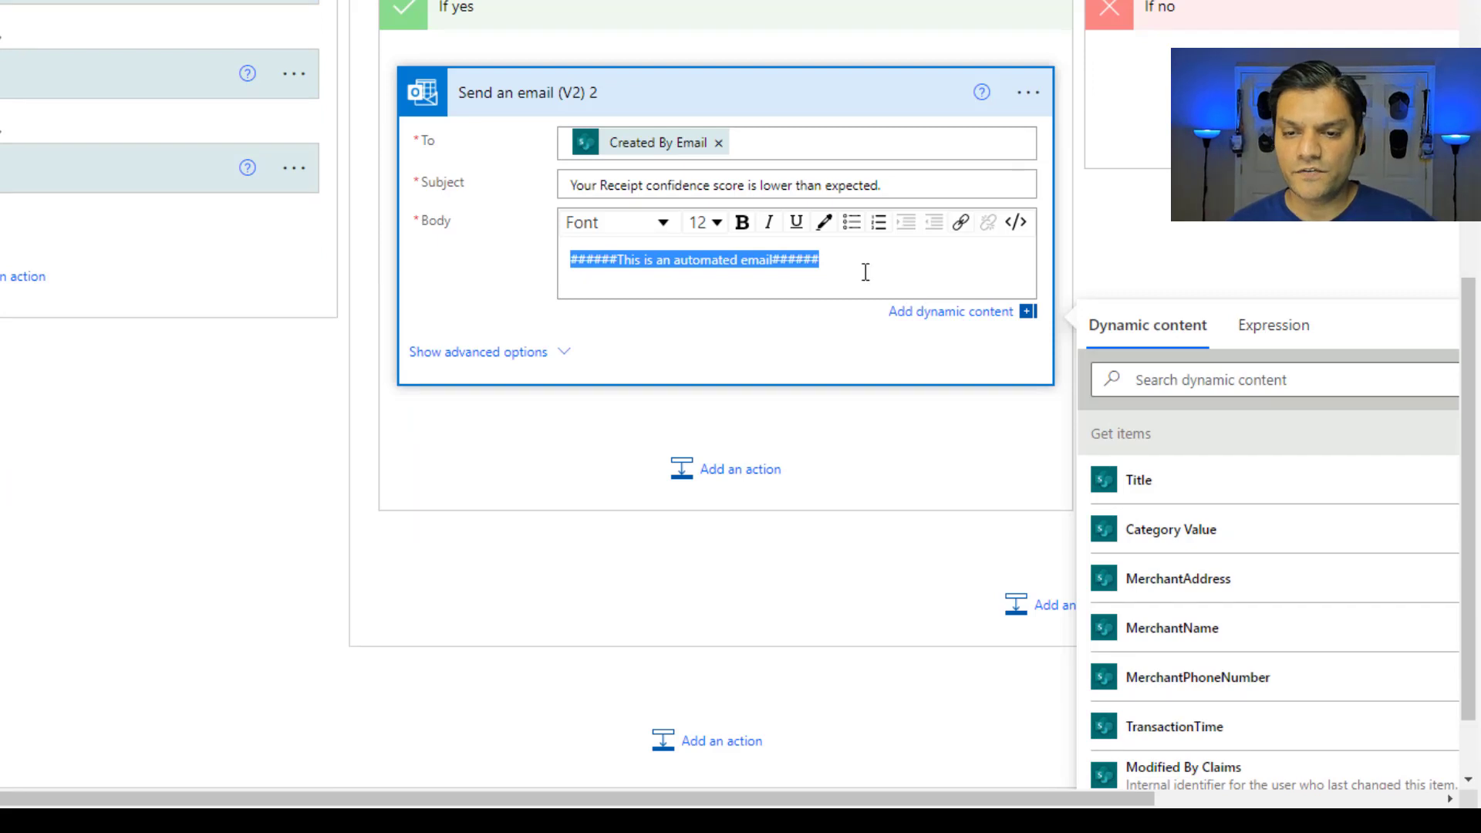
left_click(715, 224)
left_click(698, 384)
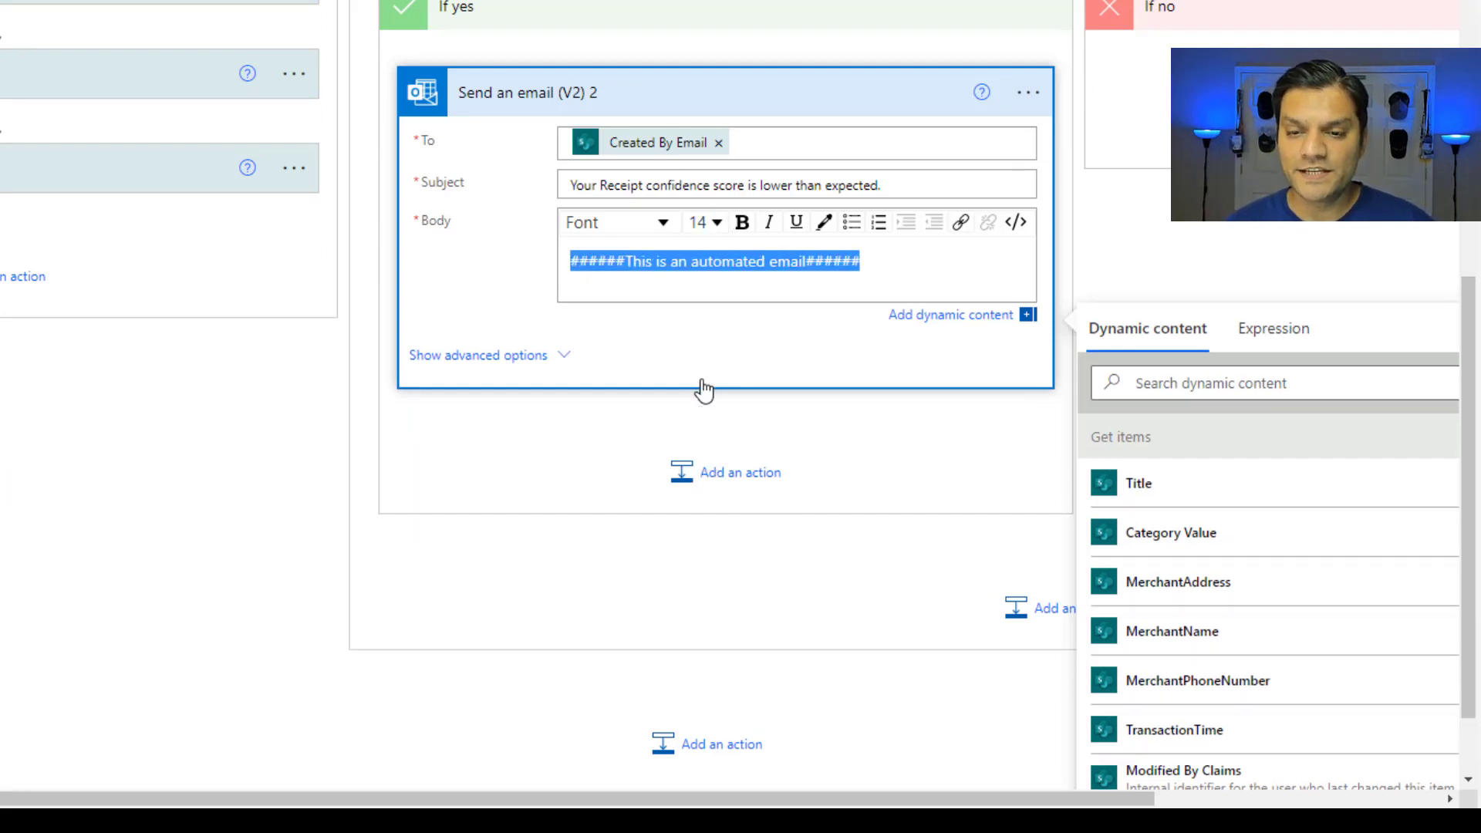
left_click(742, 222)
left_click(951, 288)
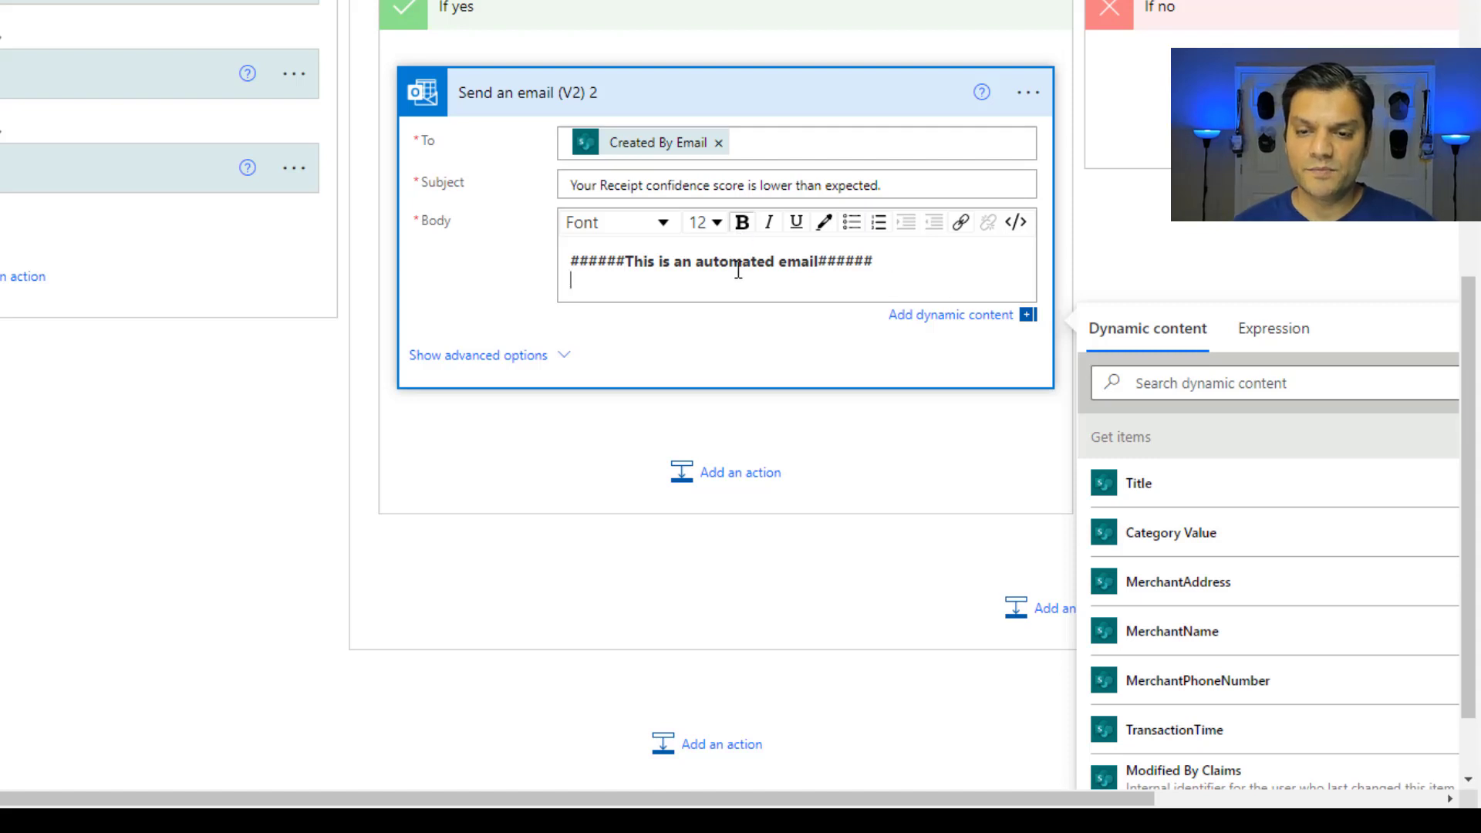
- Add a greeting line below the heading reading "Hi", the Created By DisplayName dynamic value and a comma
left_click(717, 229)
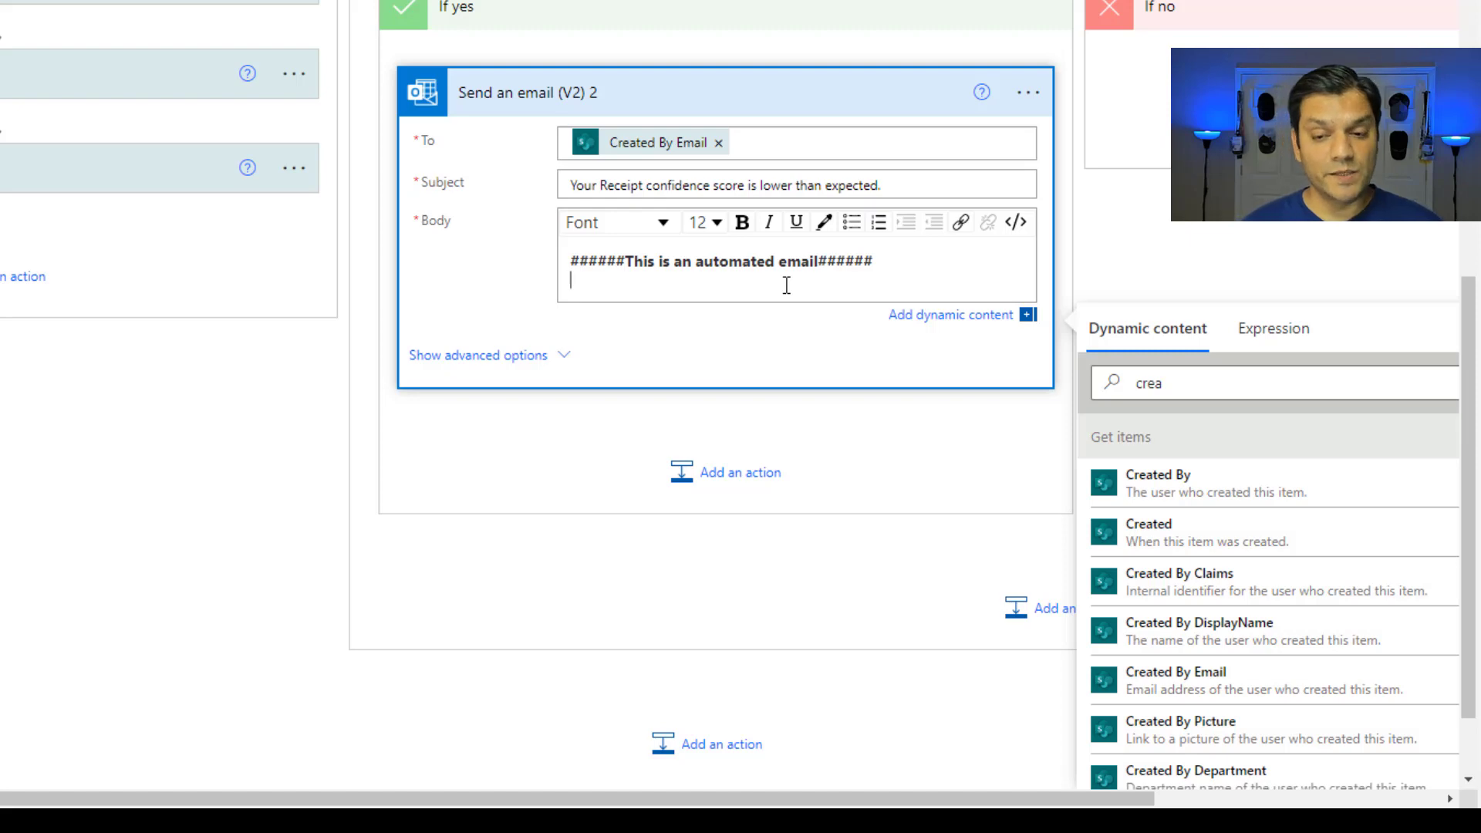
type("i")
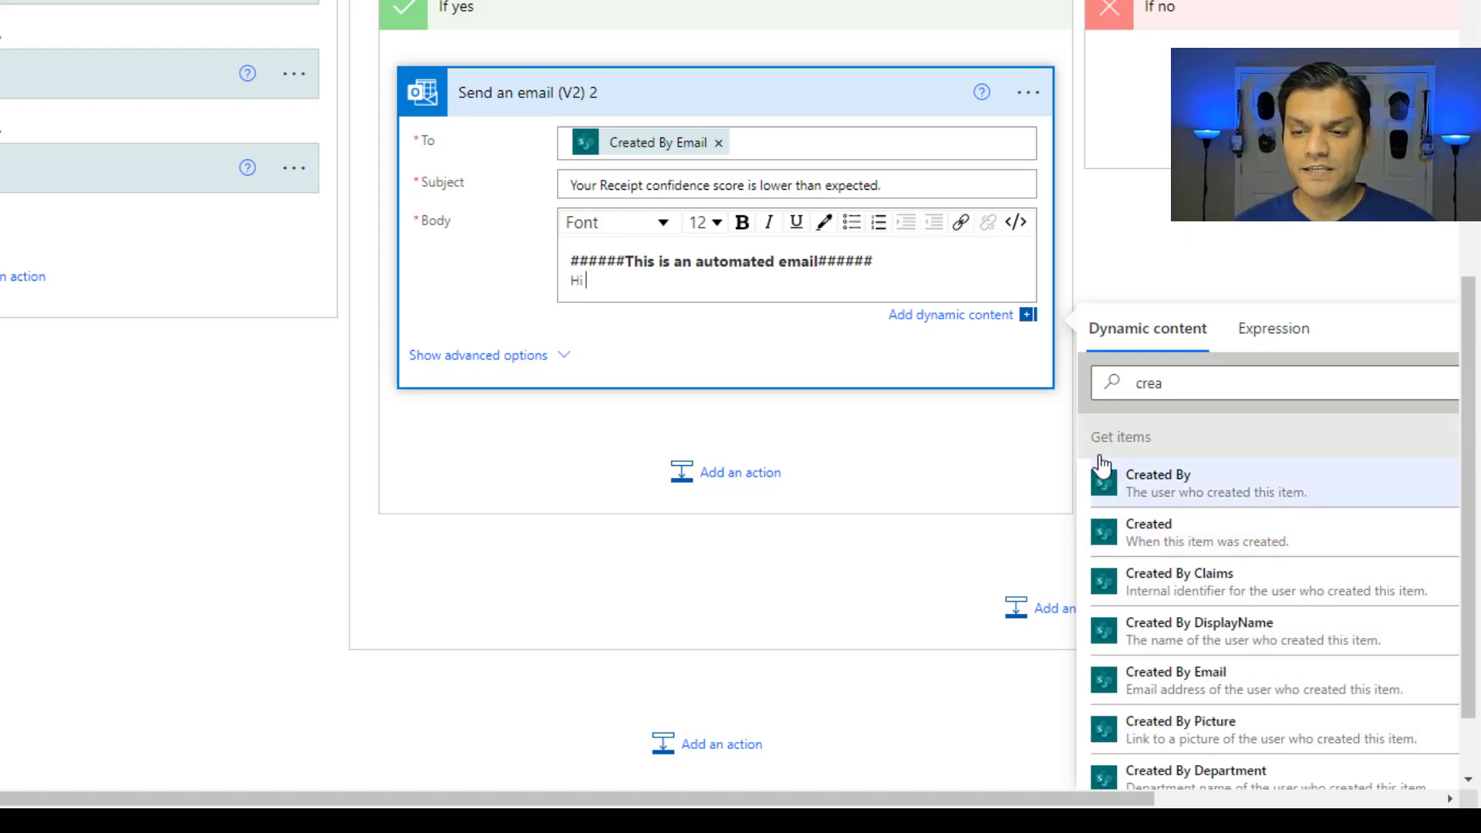
left_click(1167, 648)
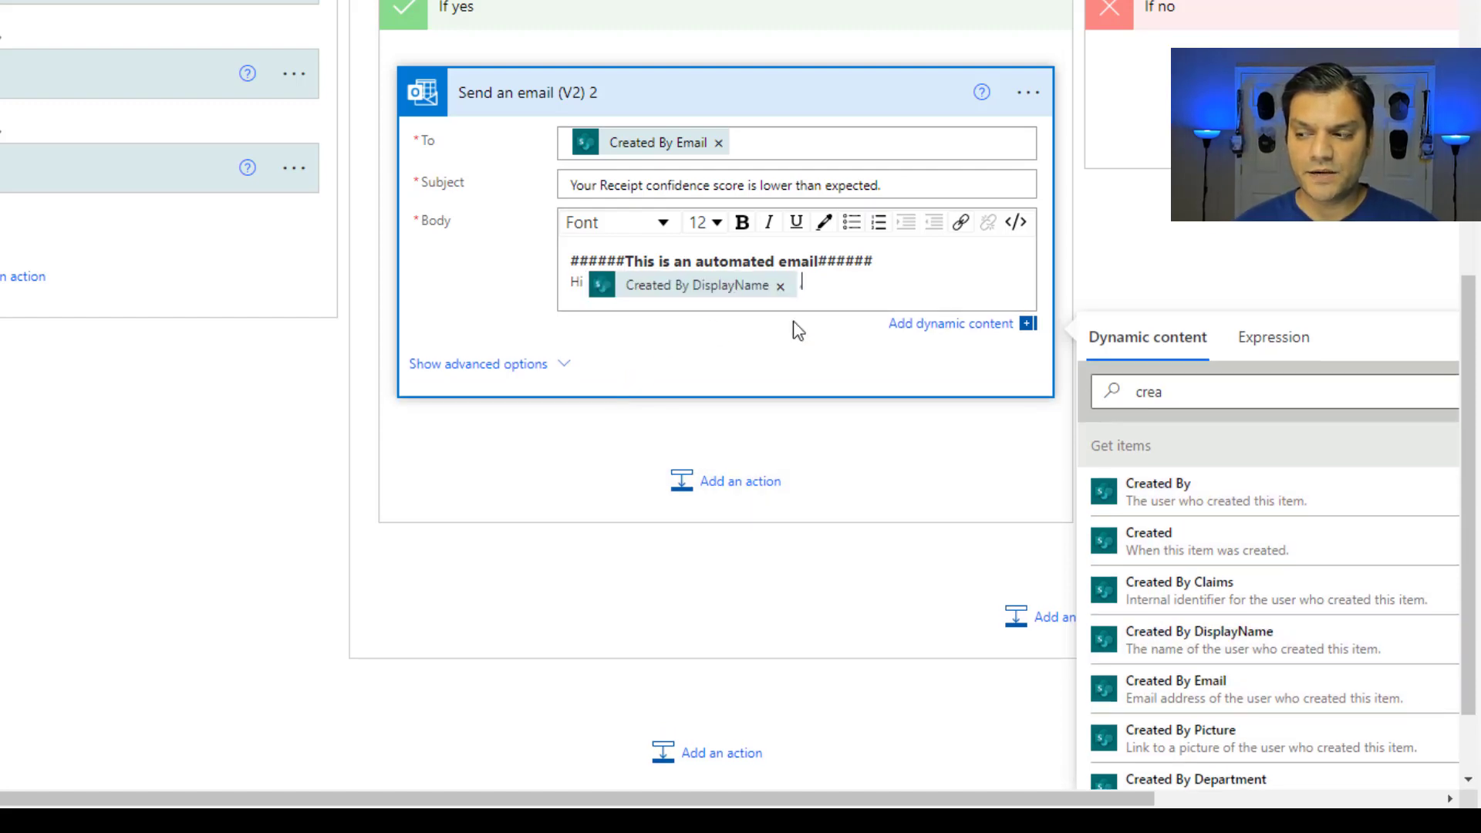
type(",")
key("Return")
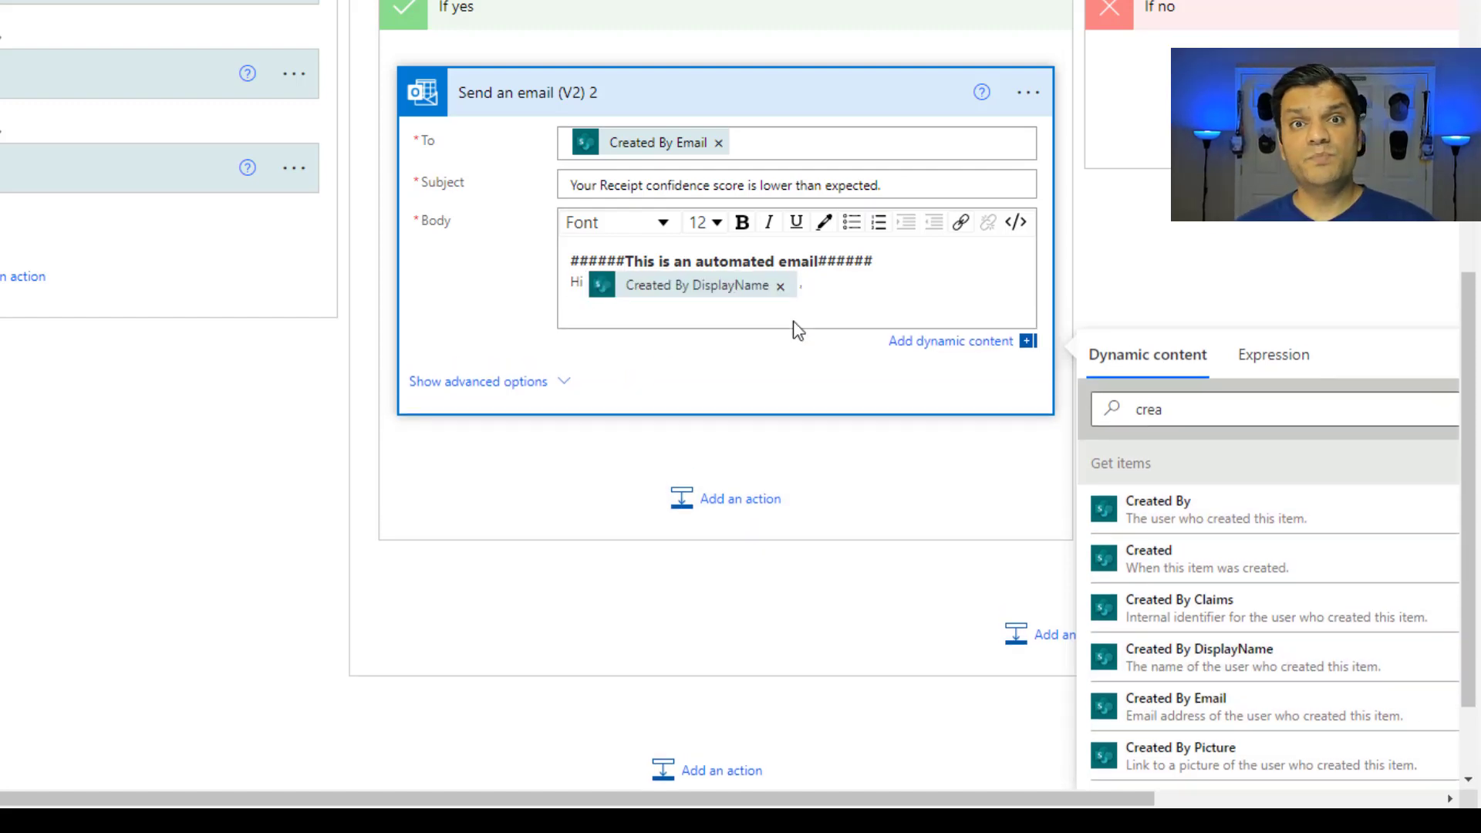
- Write a size 14 paragraph saying the receipt scored less than 90%, asking to review its properties and introducing an overview of the current data
type("The receipt you uploaded has received a confidence score of less than 90%. It's possible the A.I. might not have reviewed the receipt accurately. Hence at your earliest convienence, take a look at the library and review properties such as tax, subtotal, total, etc of your item. Here is an overview of the current data.")
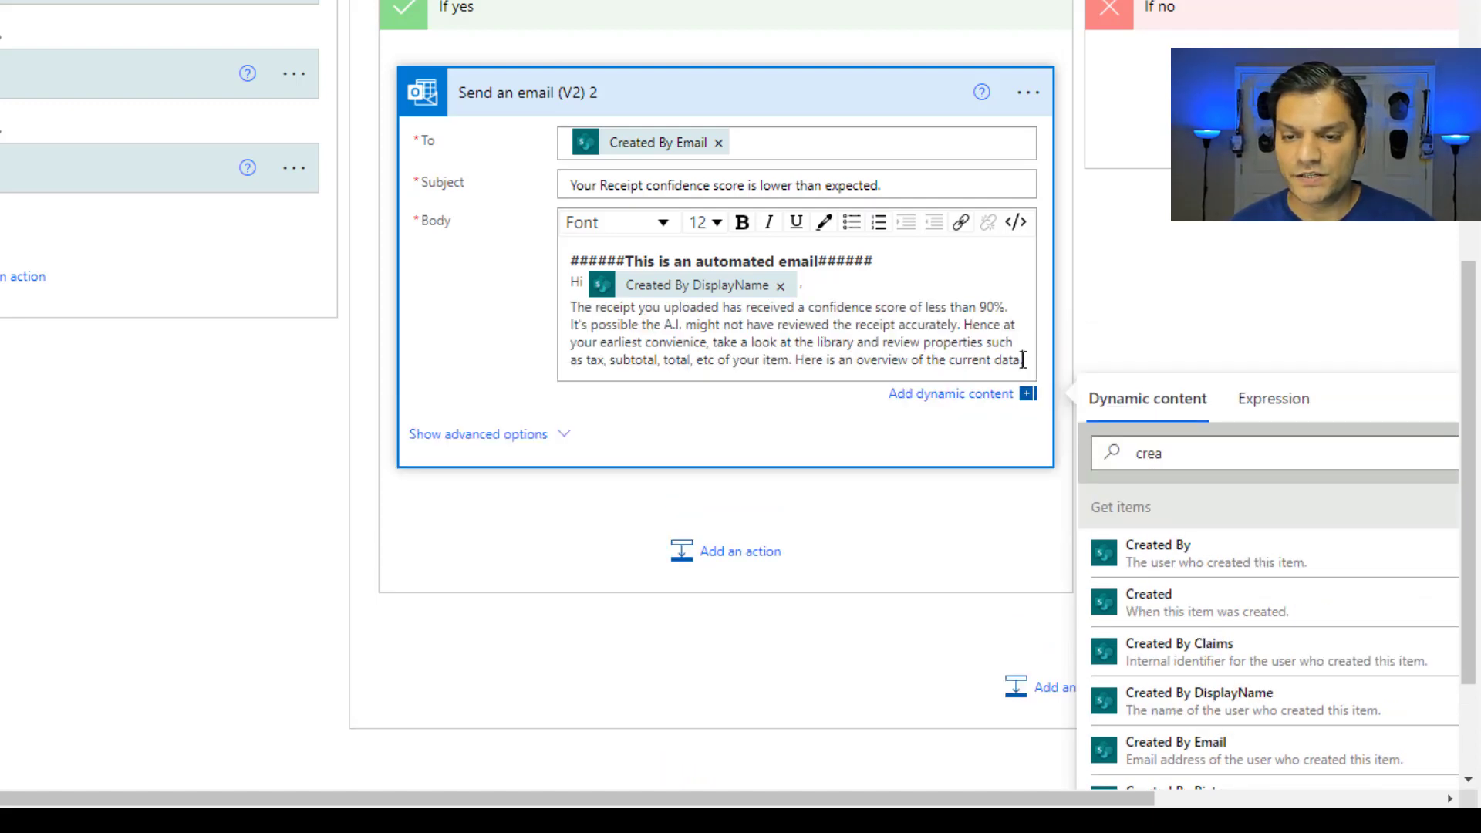
left_click_drag(1025, 360, 580, 310)
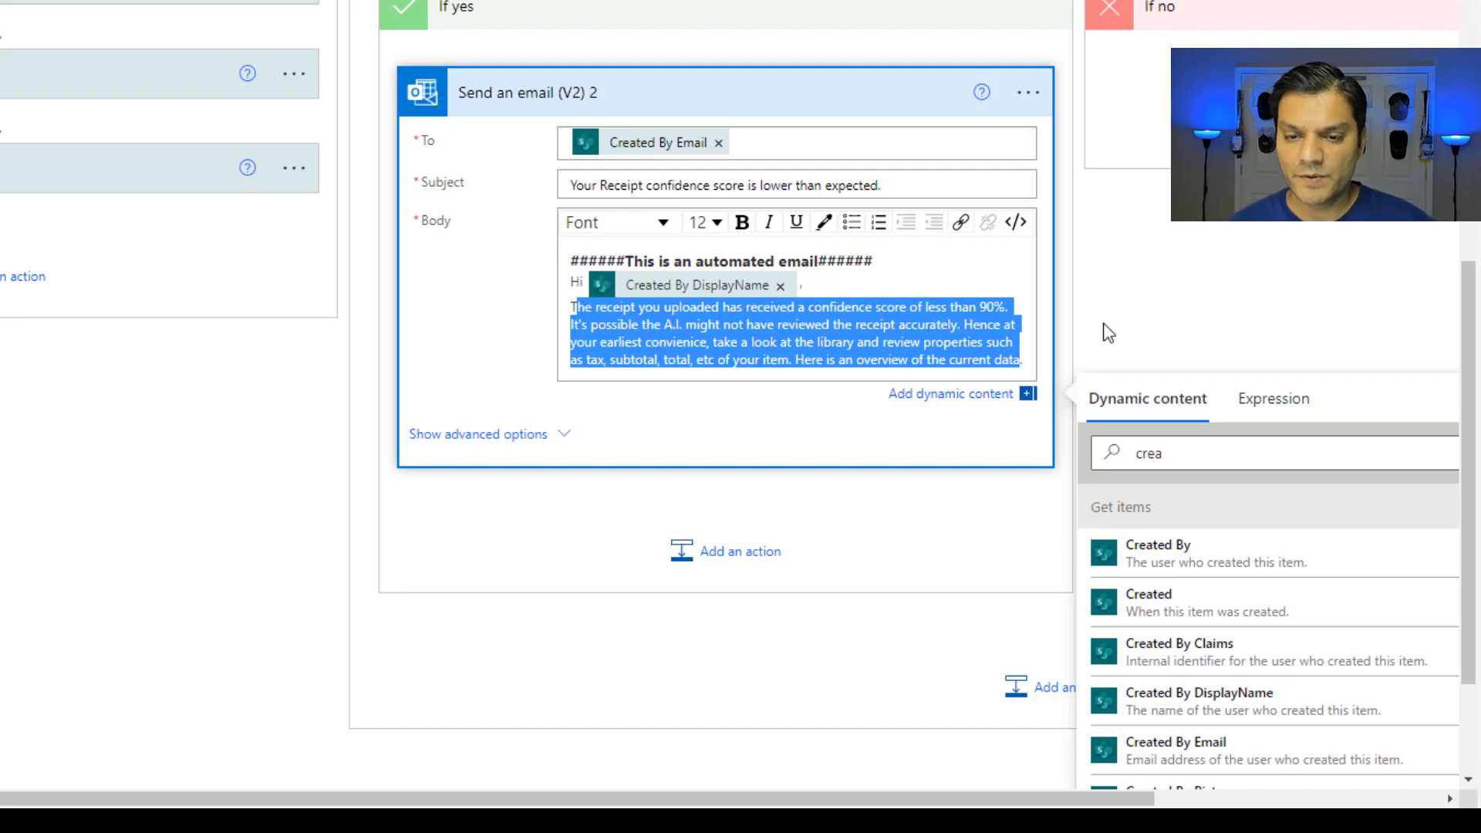
key("shift+Left")
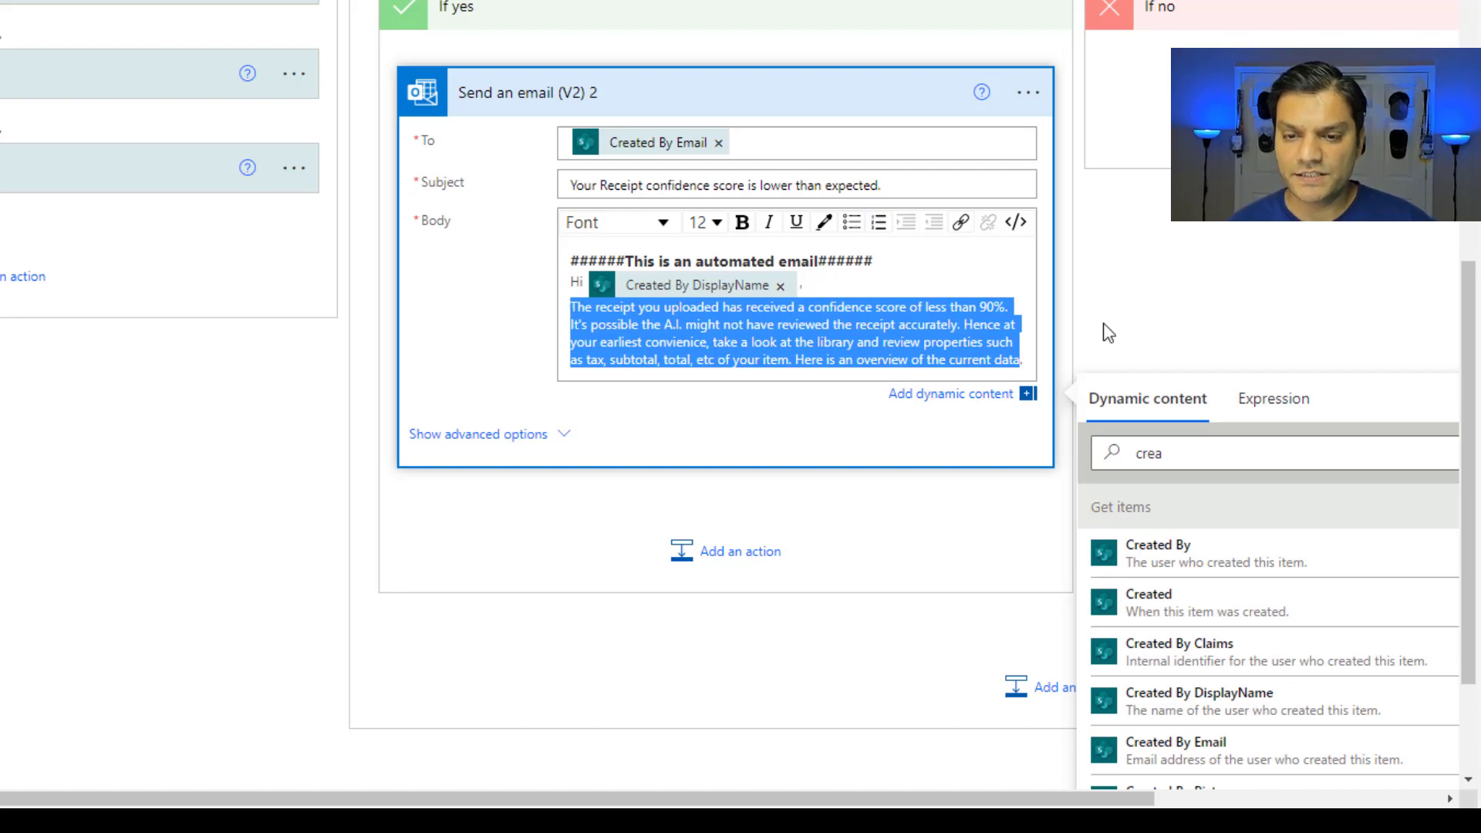
left_click(716, 224)
left_click(697, 385)
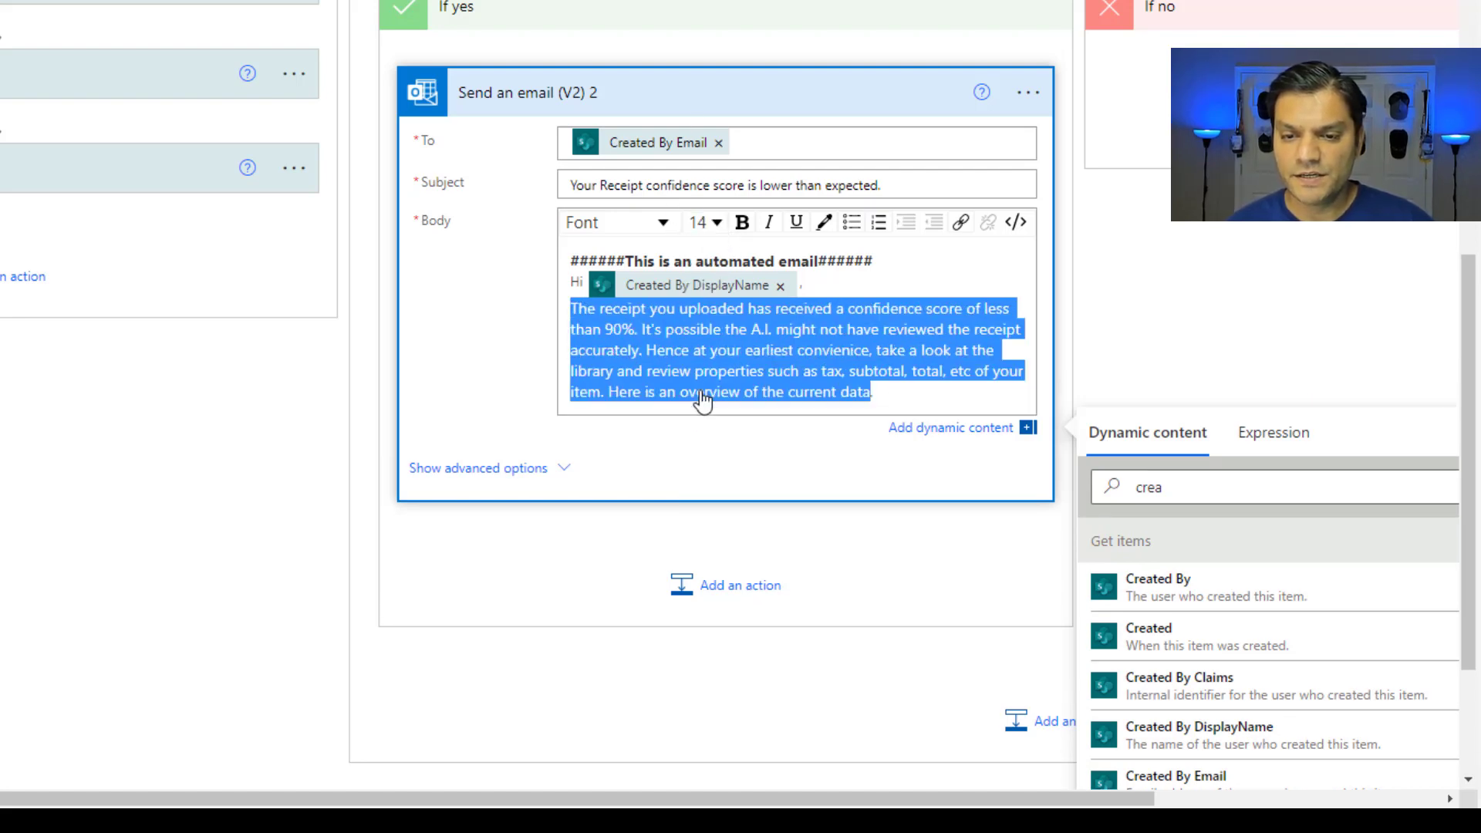
left_click(661, 343)
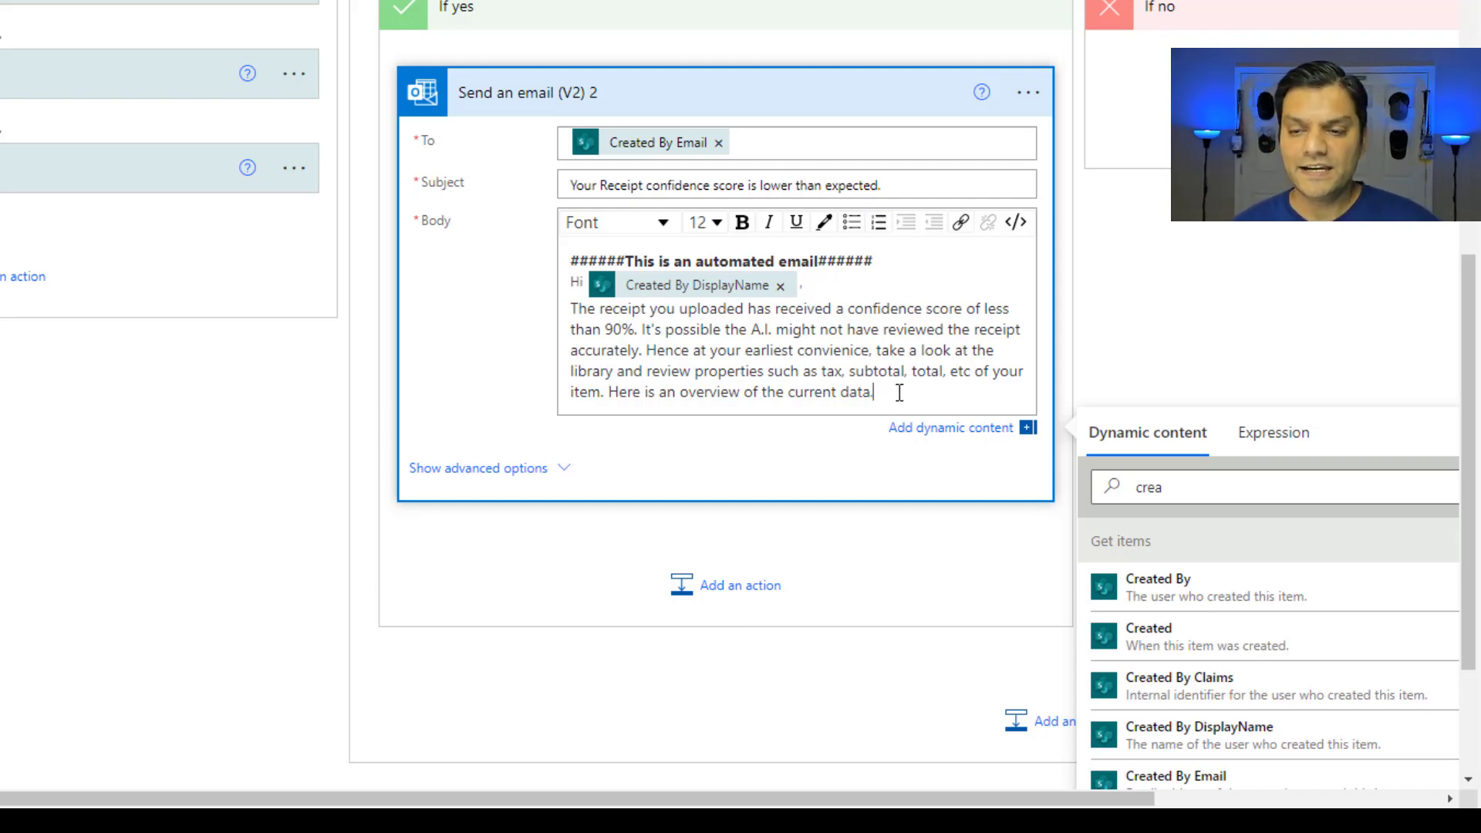
- Add a "Merchant Name:" line below the paragraph, followed by the MerchantName dynamic value
key("Return")
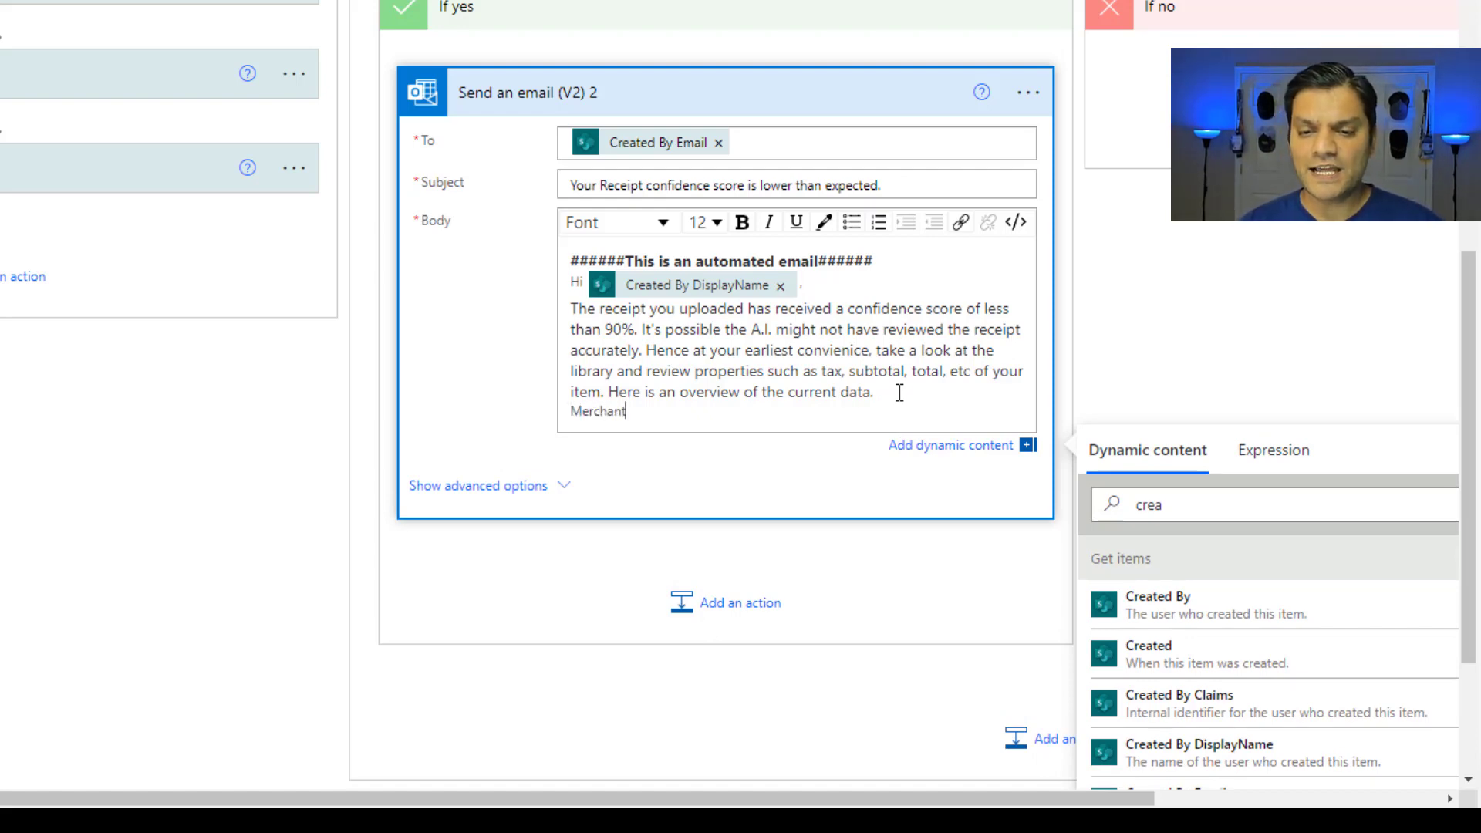
type("Merchant Name:")
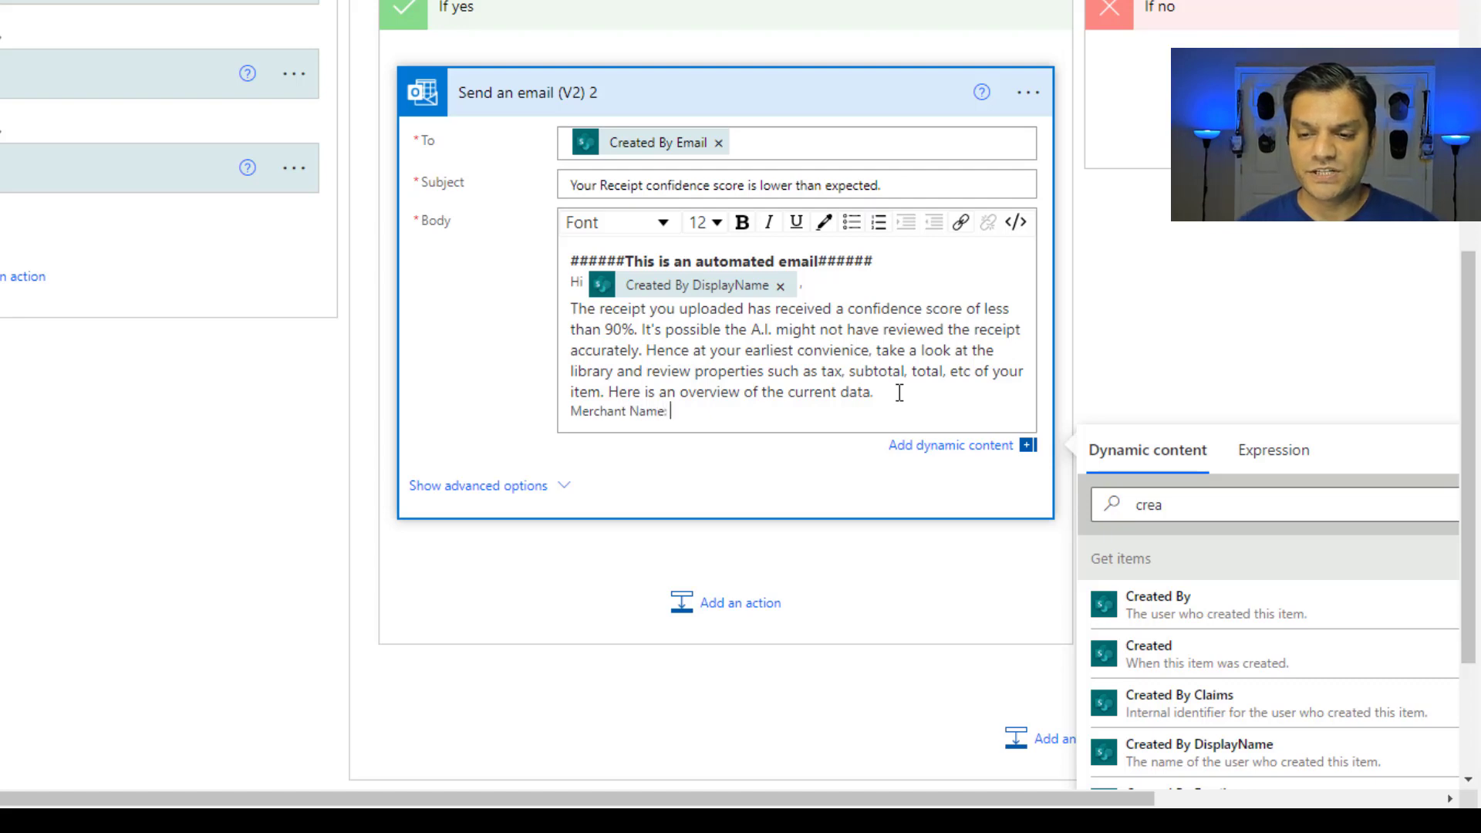
left_click(1329, 516)
key("BackSpace")
key("BackSpace")
key("BackSpace")
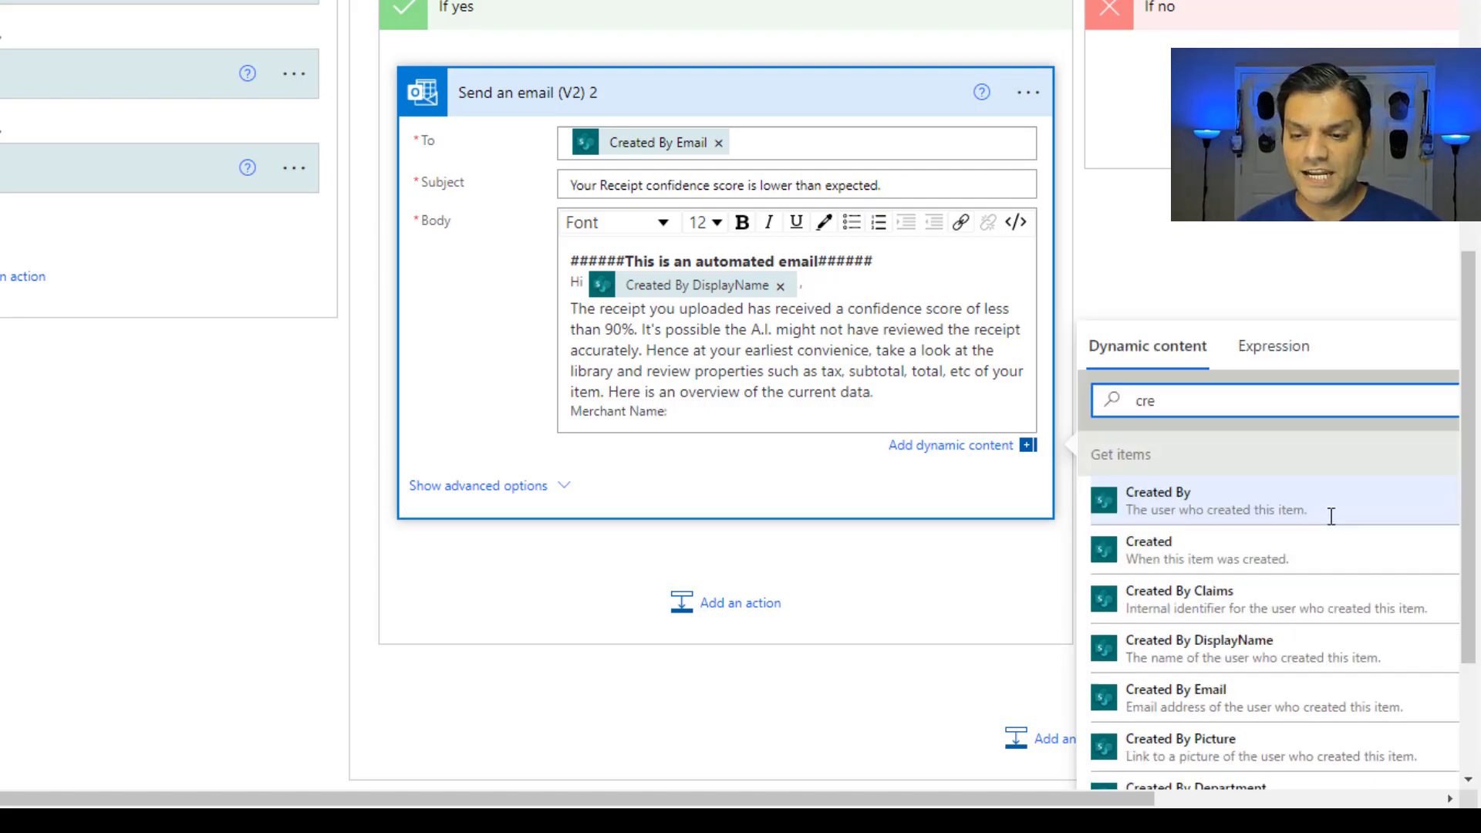
key("BackSpace")
type("m")
key("BackSpace")
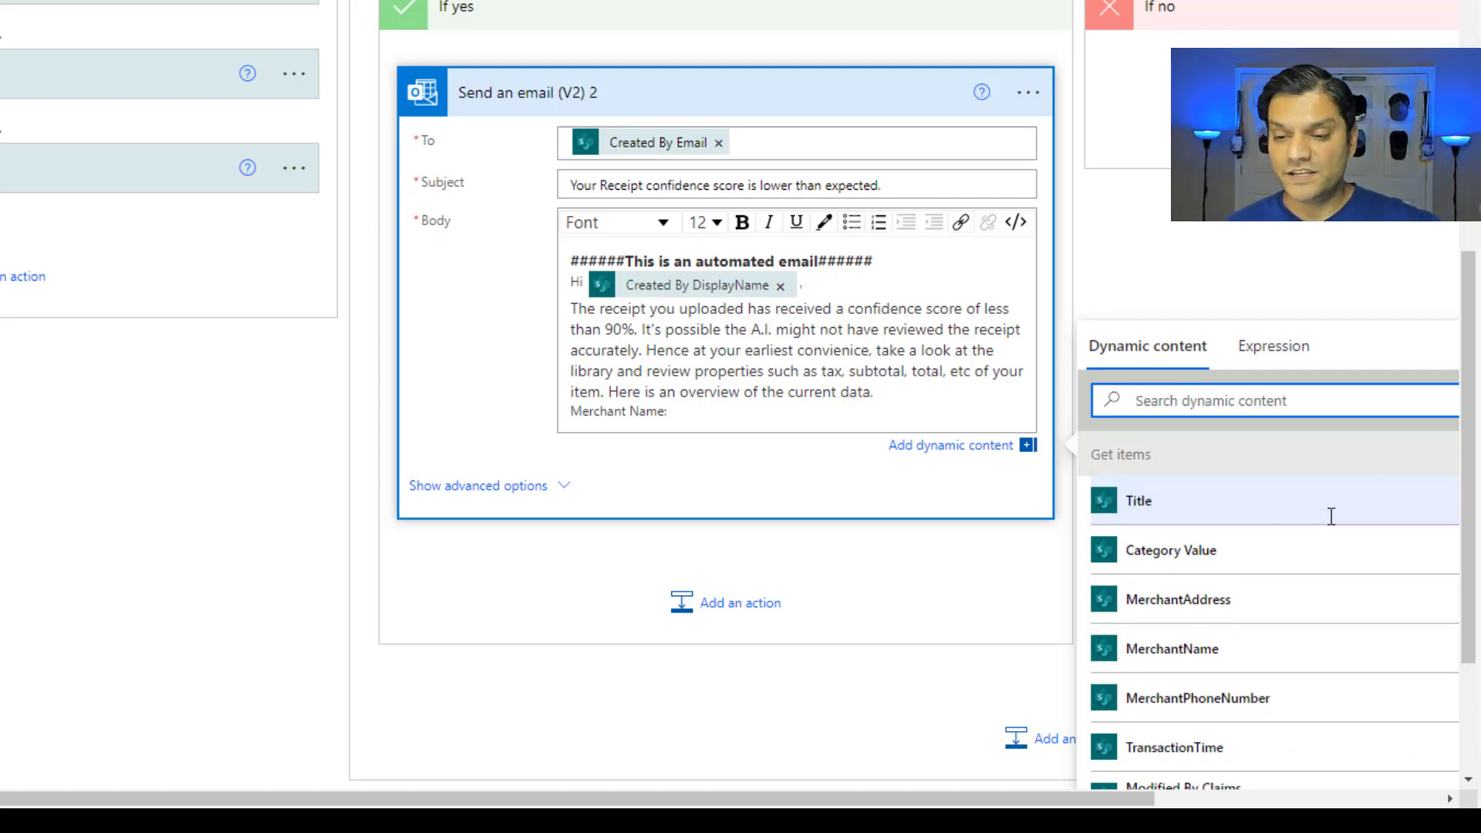
left_click(1239, 662)
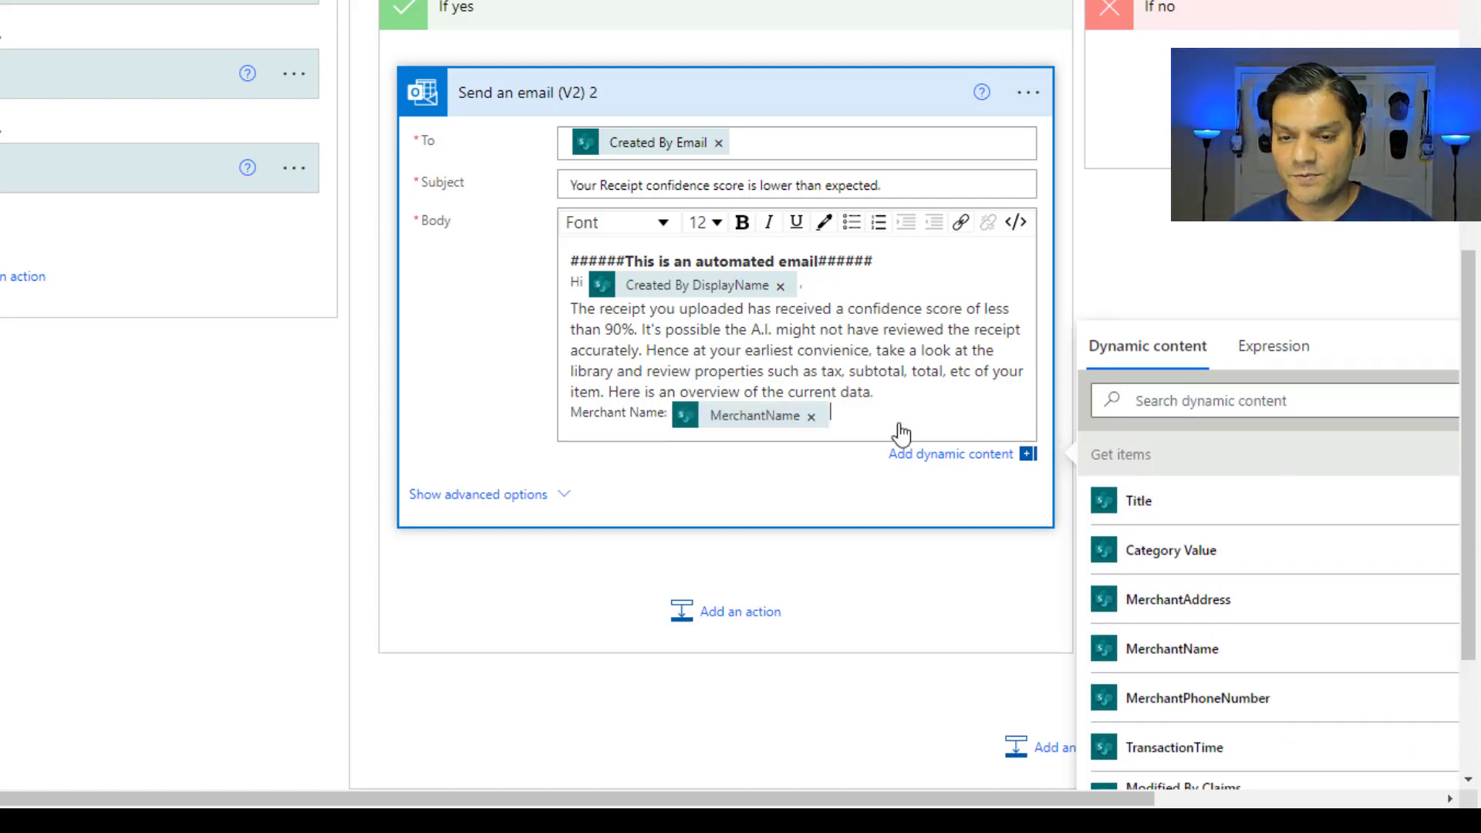
key("Return")
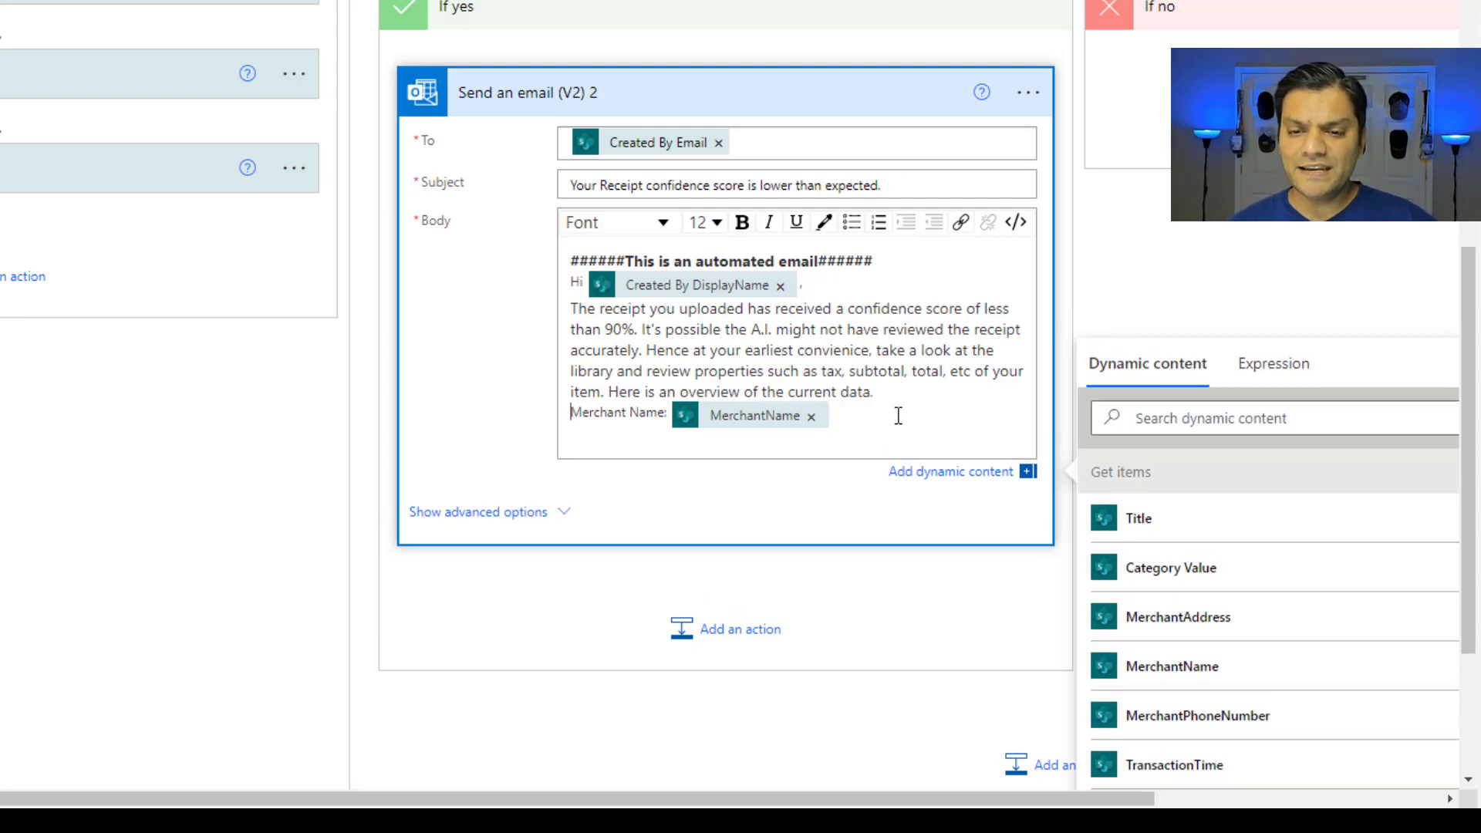
- Make the "Merchant Name:" label in the email body bold
key("shift+Right")
key("shift+Right")
key("shift+Right")
key("shift+Right")
key("shift+Right")
key("shift+Right")
key("shift+Right")
key("shift+Right")
key("shift+Right")
key("shift+Right")
key("shift+Right")
key("shift+Right")
key("shift+Right")
key("shift+Right")
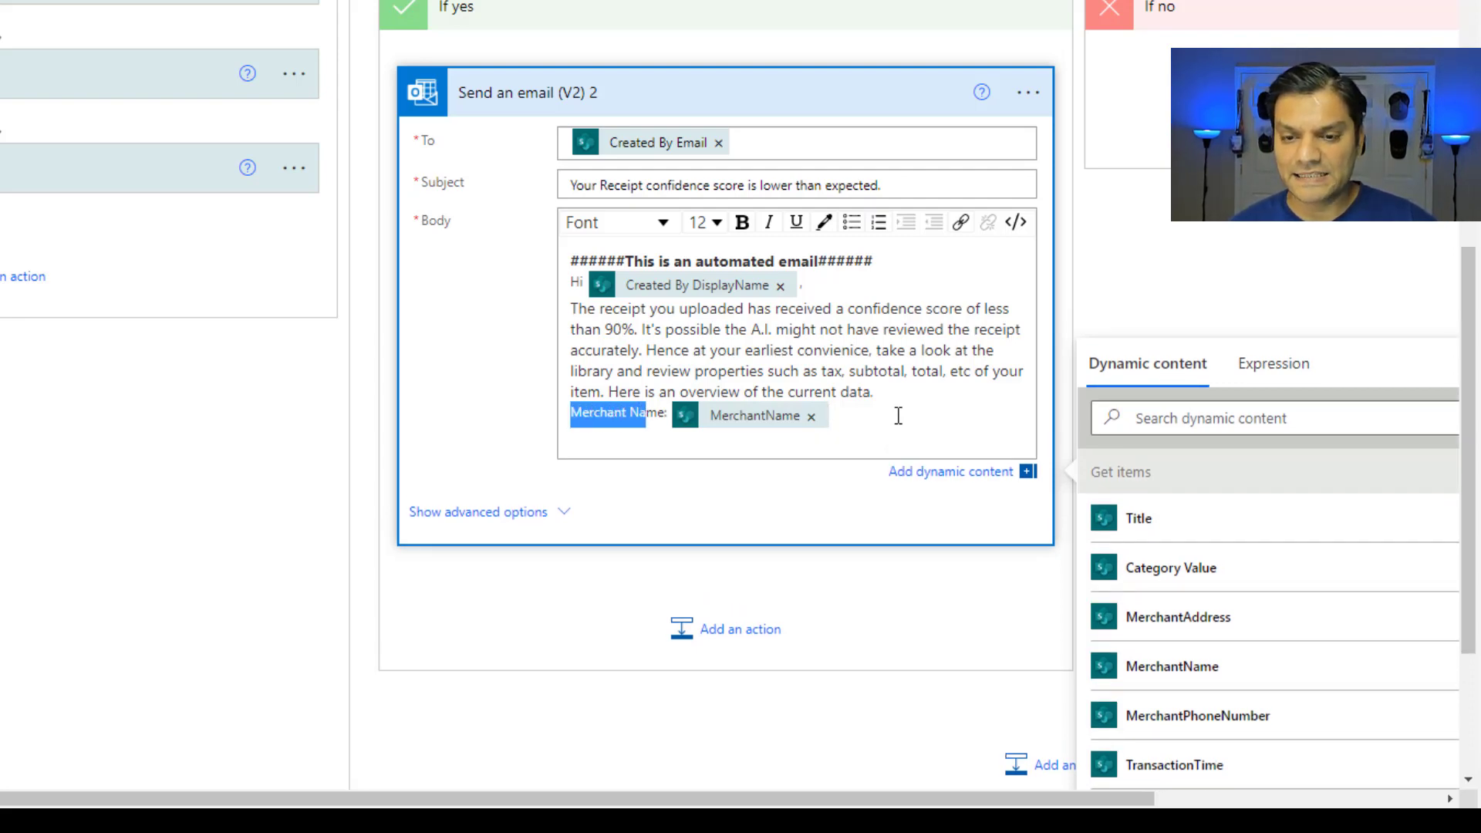
left_click(742, 224)
left_click(856, 442)
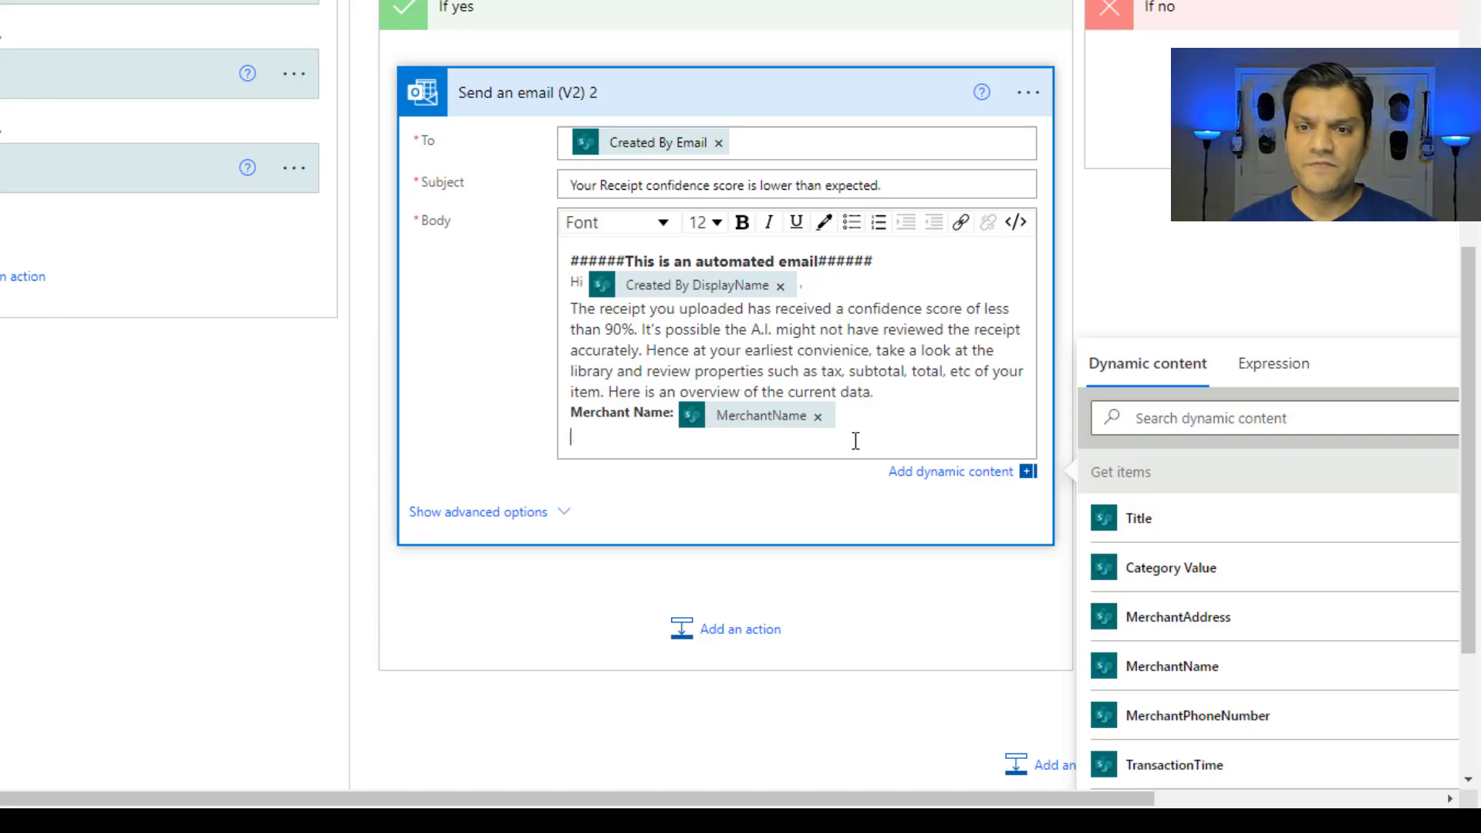
- Add a SharePoint Update item action after the low-score email in the If yes branch
left_click(689, 629)
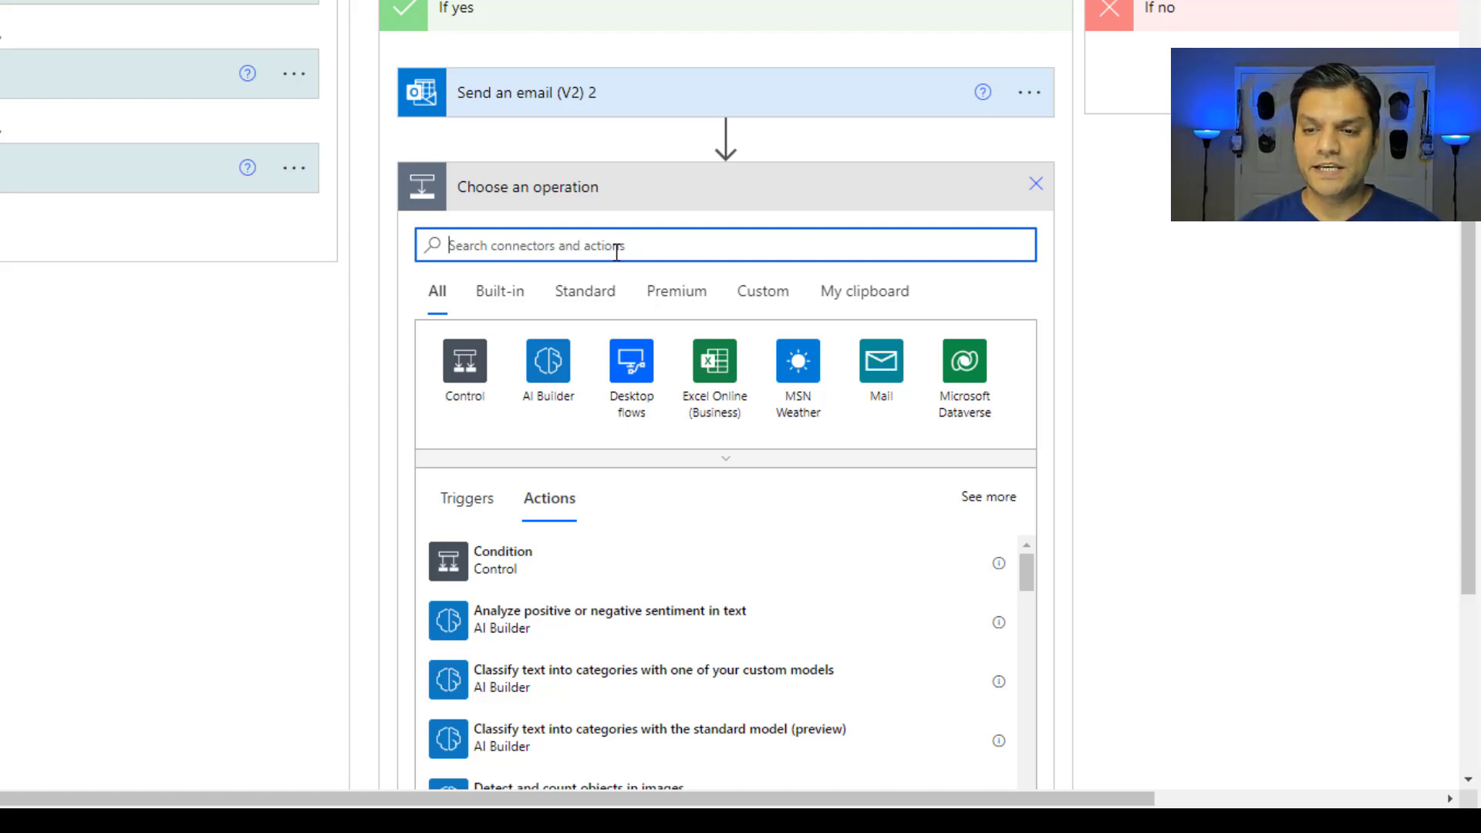
type("update item")
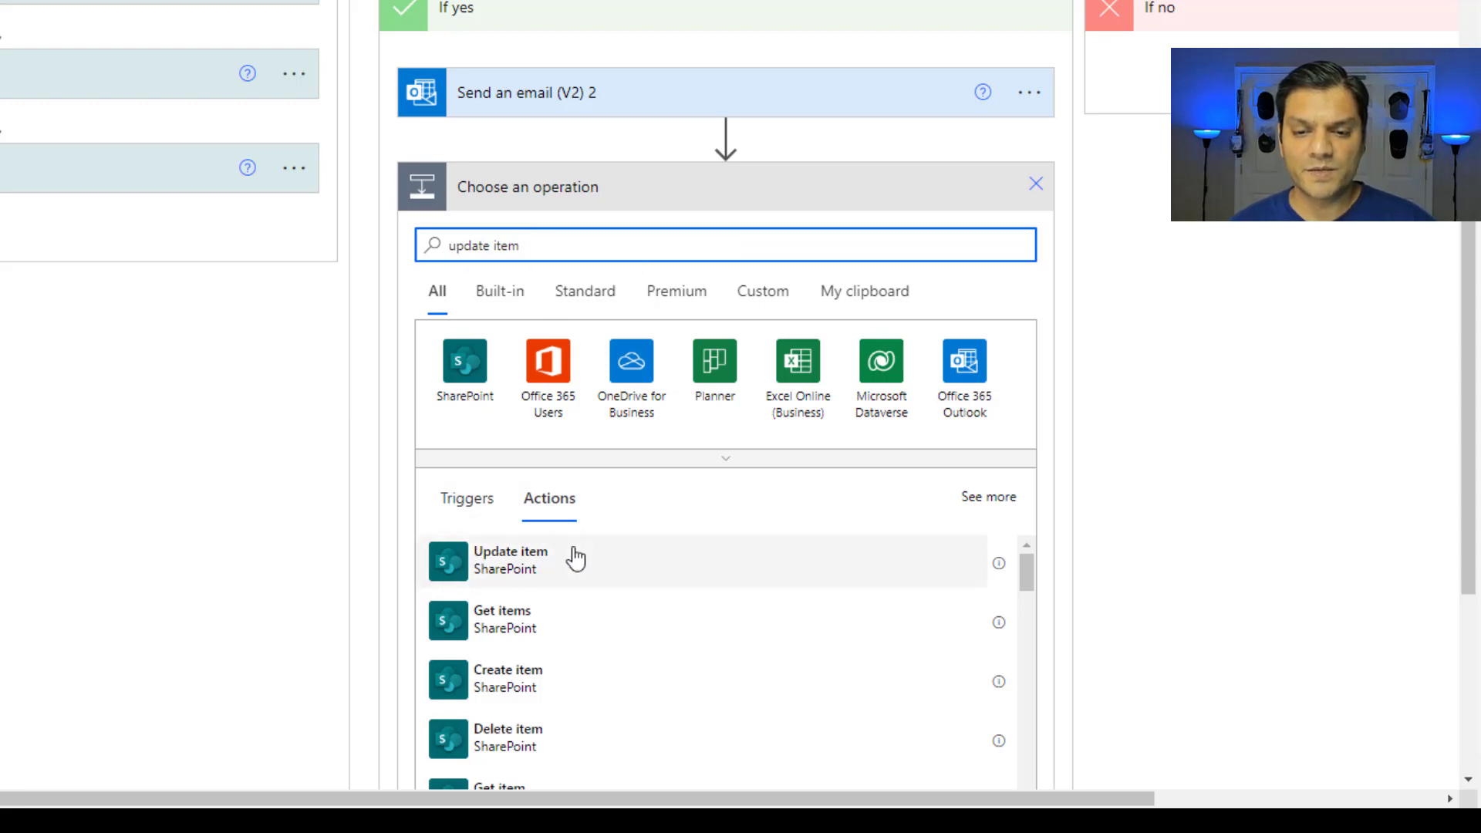
left_click(551, 567)
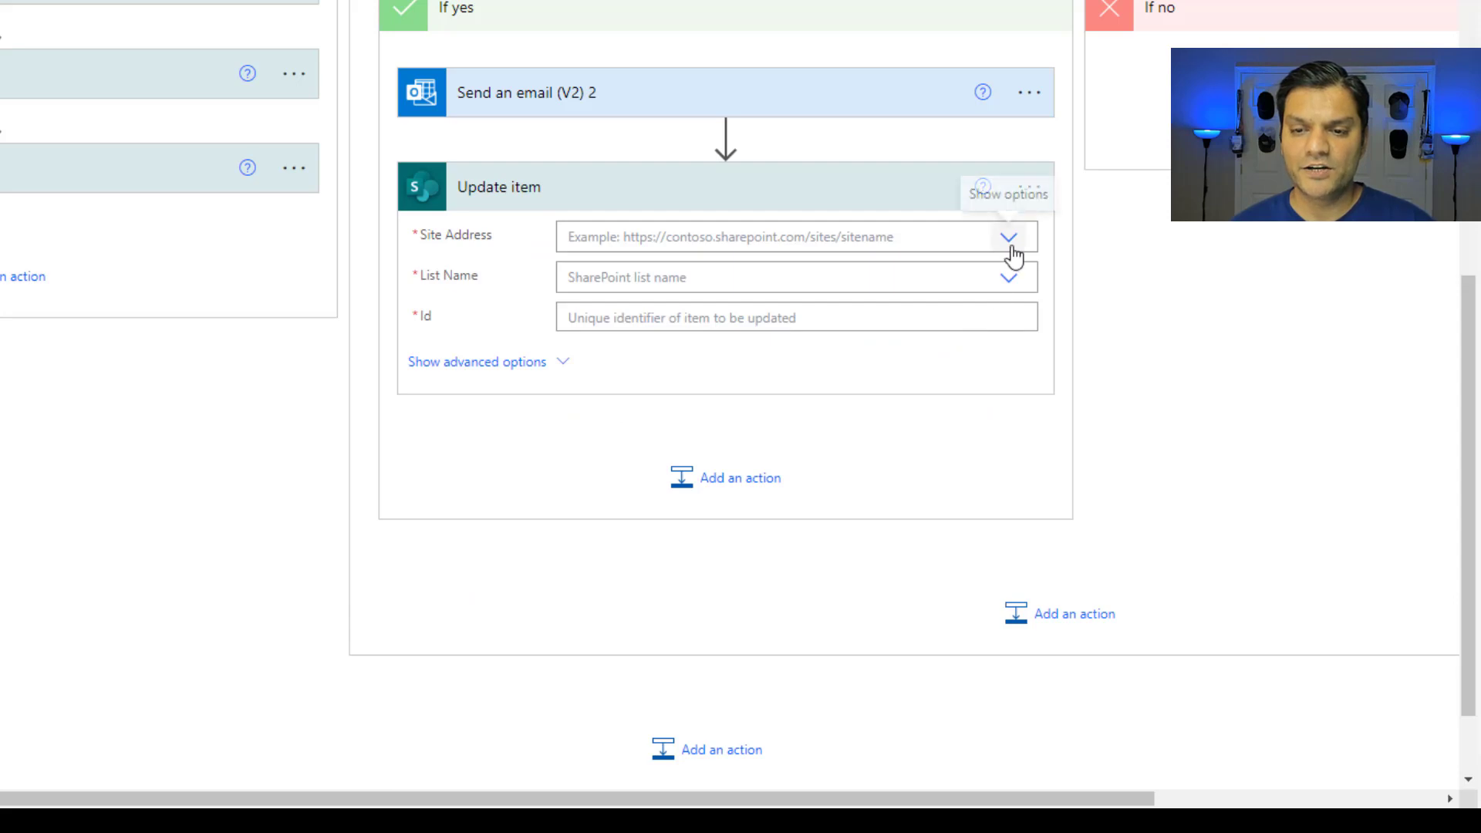
- Set the Update item site address to Projects, its list name to the custom value Receipts and its Id to the ID dynamic value
left_click(1009, 240)
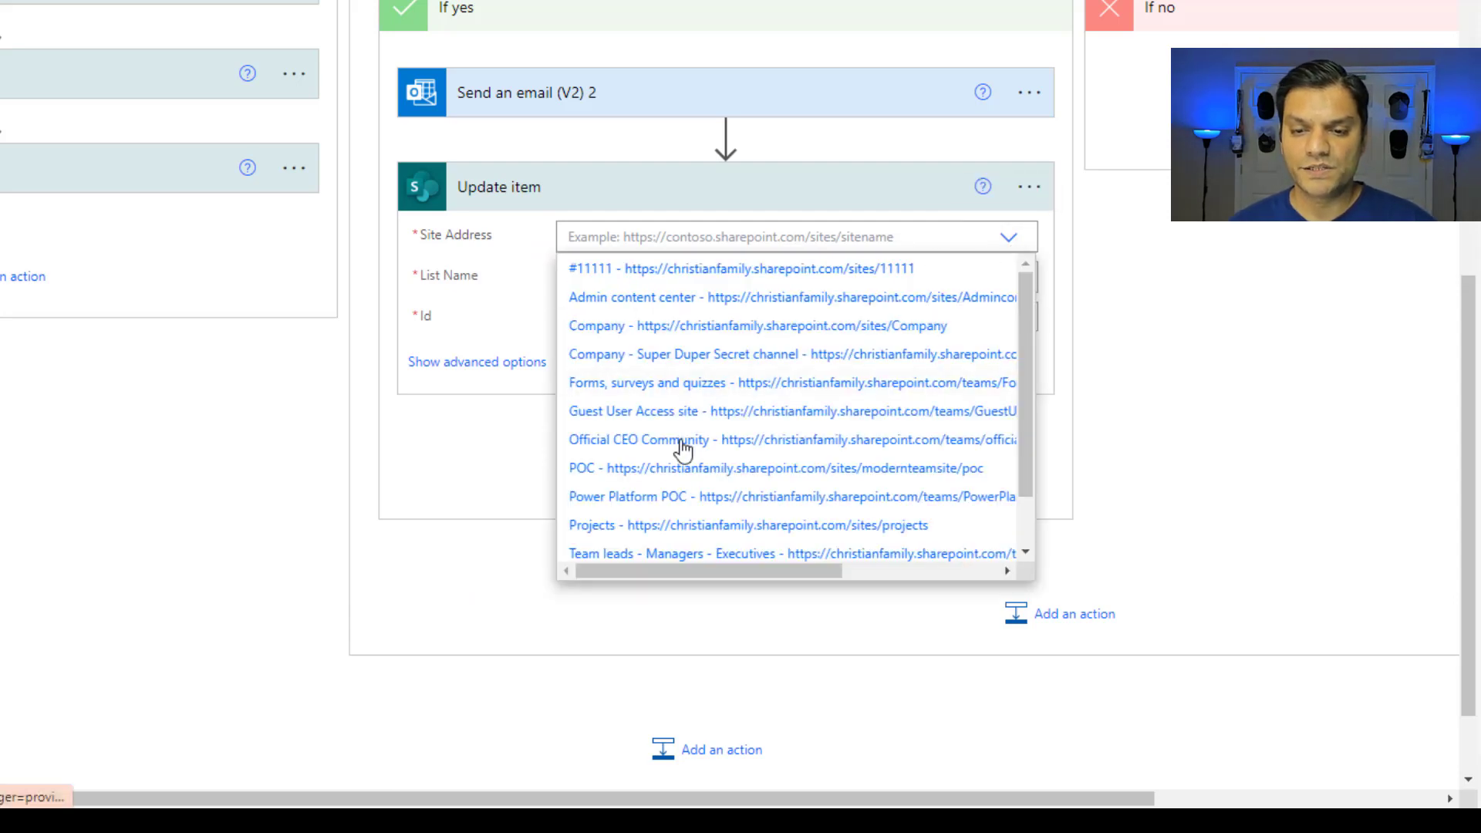
left_click(653, 537)
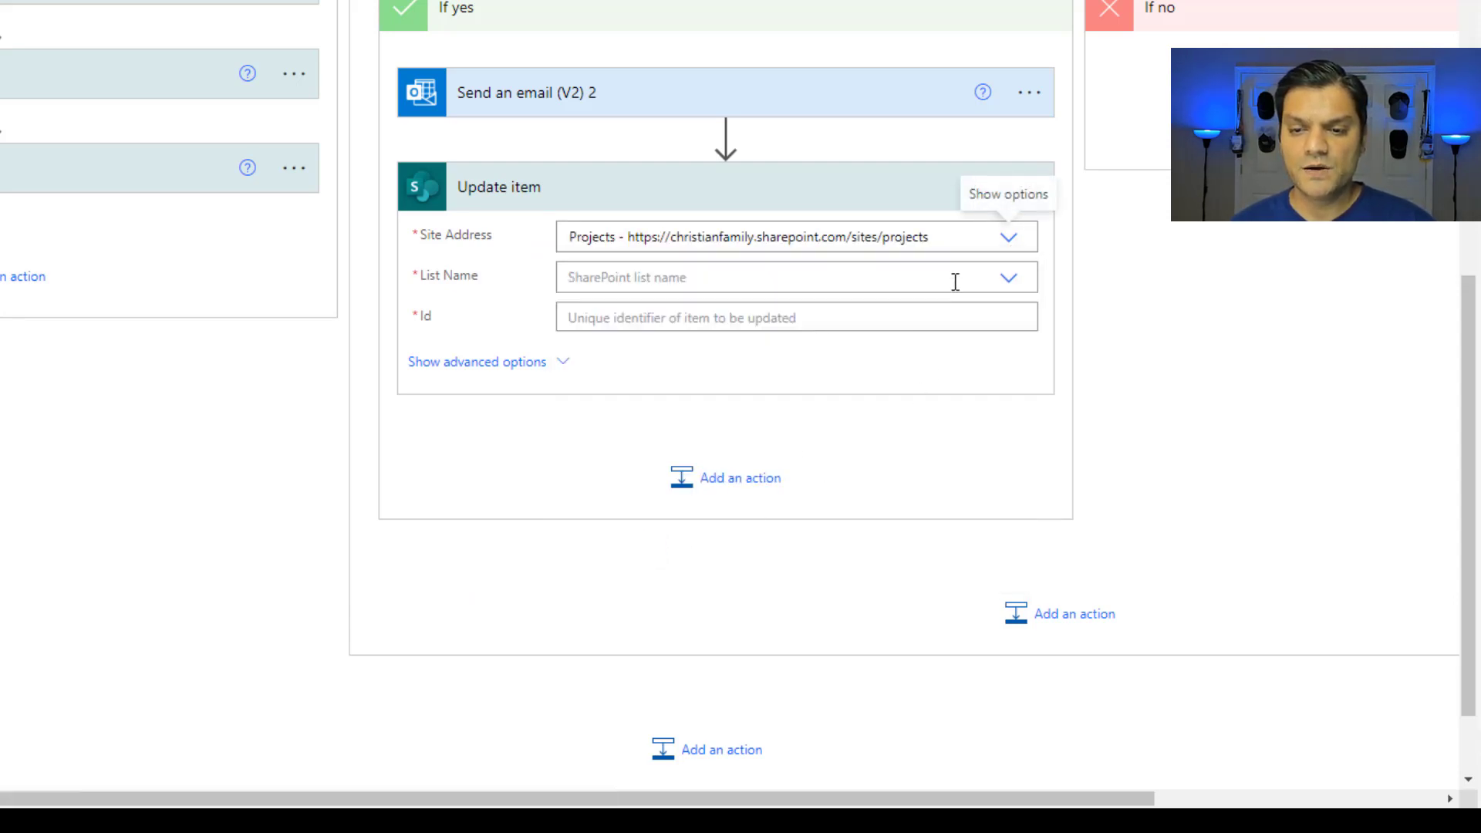
left_click(1003, 286)
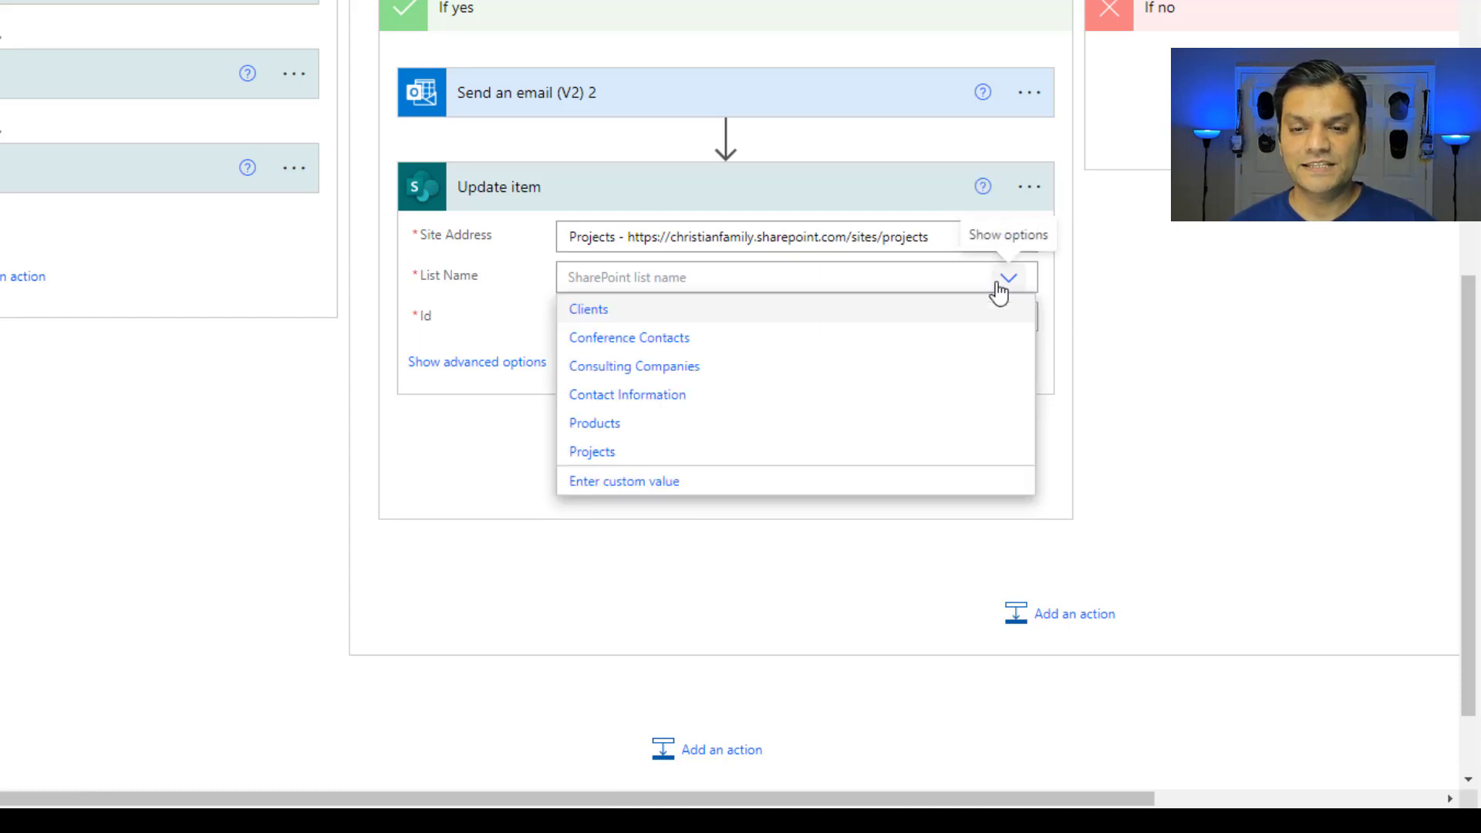
left_click(648, 485)
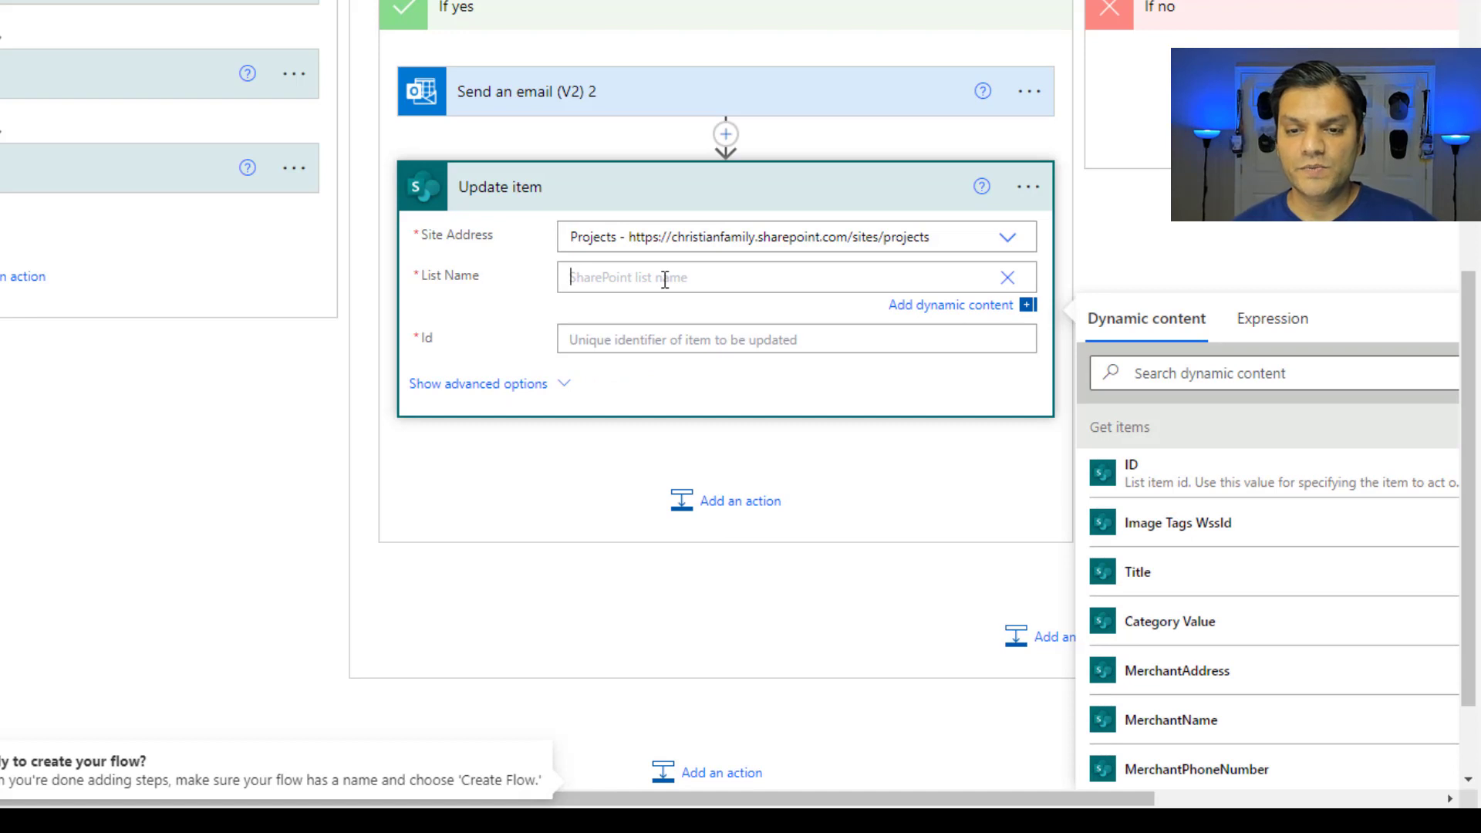
type("Receipts")
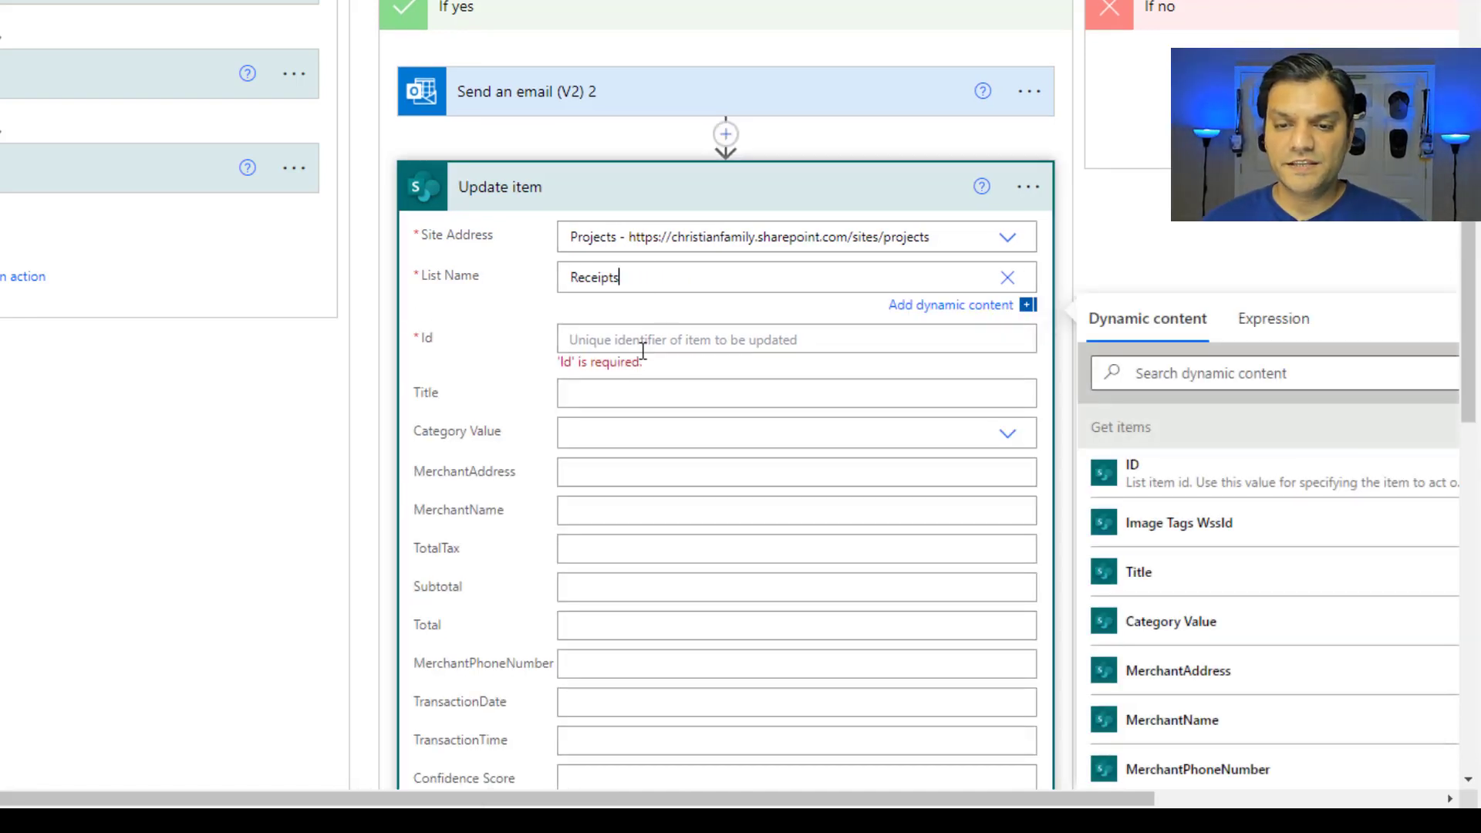
left_click(644, 340)
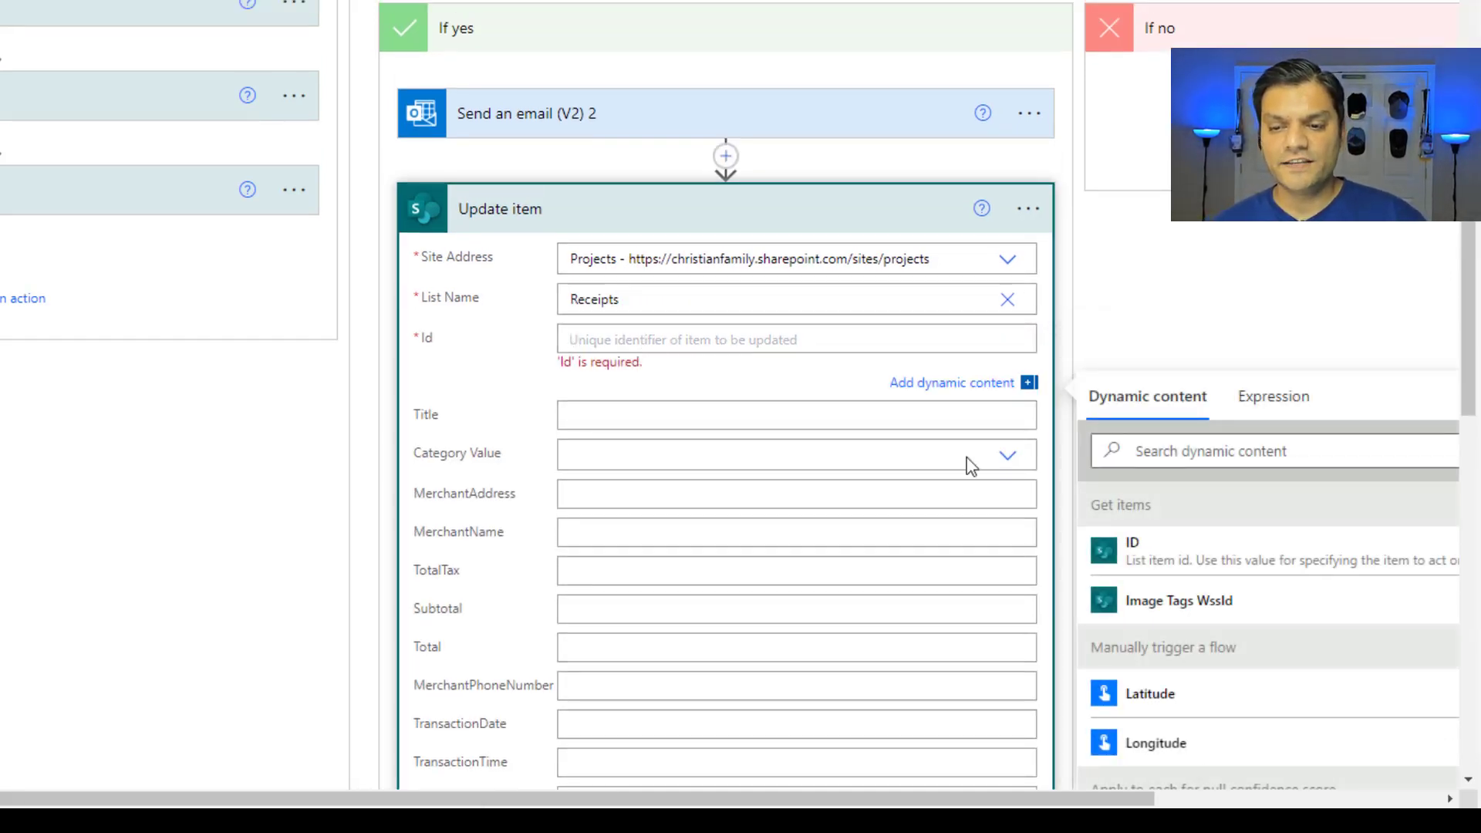
left_click(1134, 548)
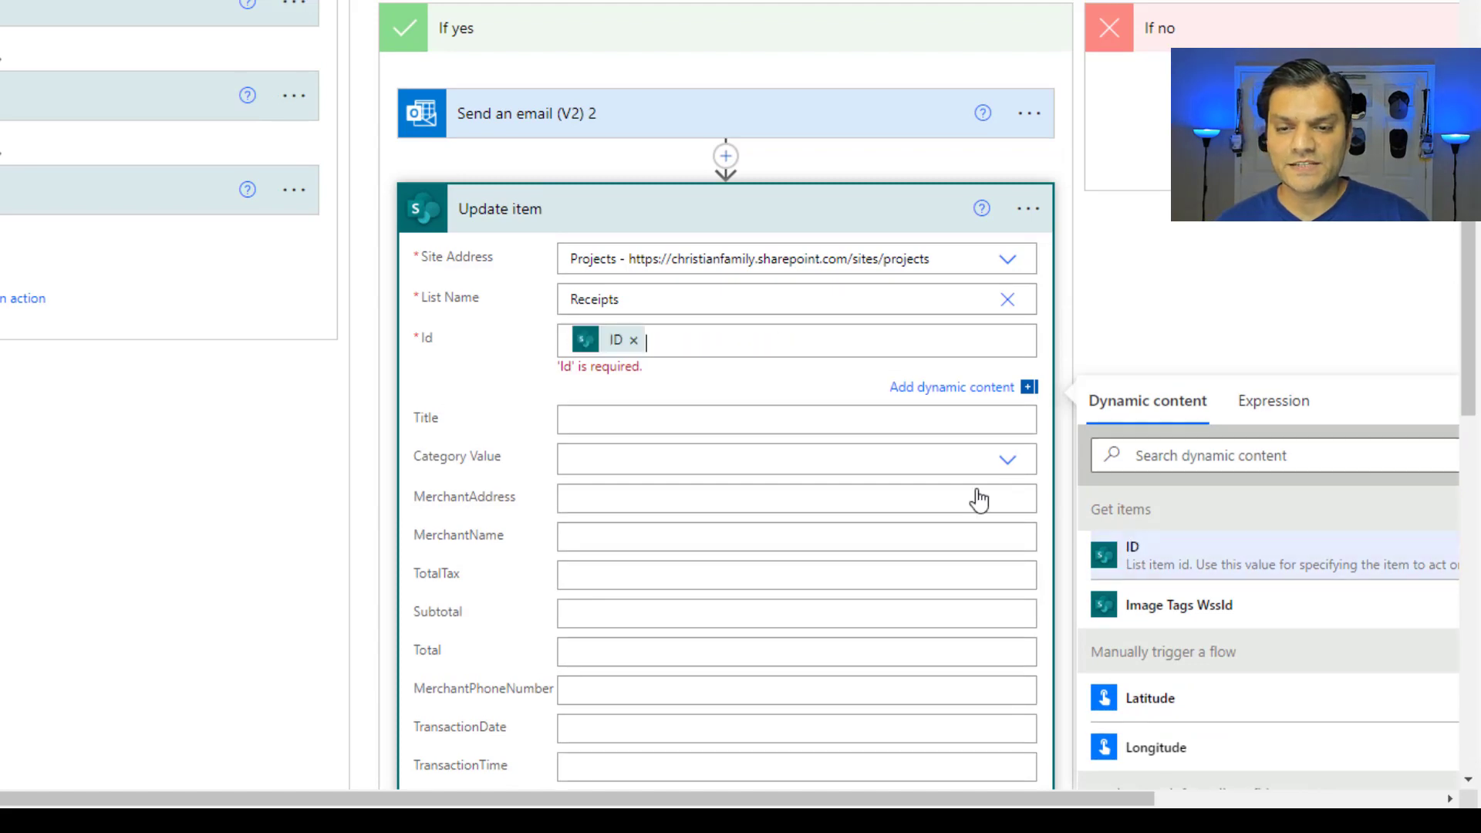
- Set the Low Confidence Notification Value of the Update item action to Yes
scroll(826, 546, "down", 3)
scroll(837, 576, "down", 5)
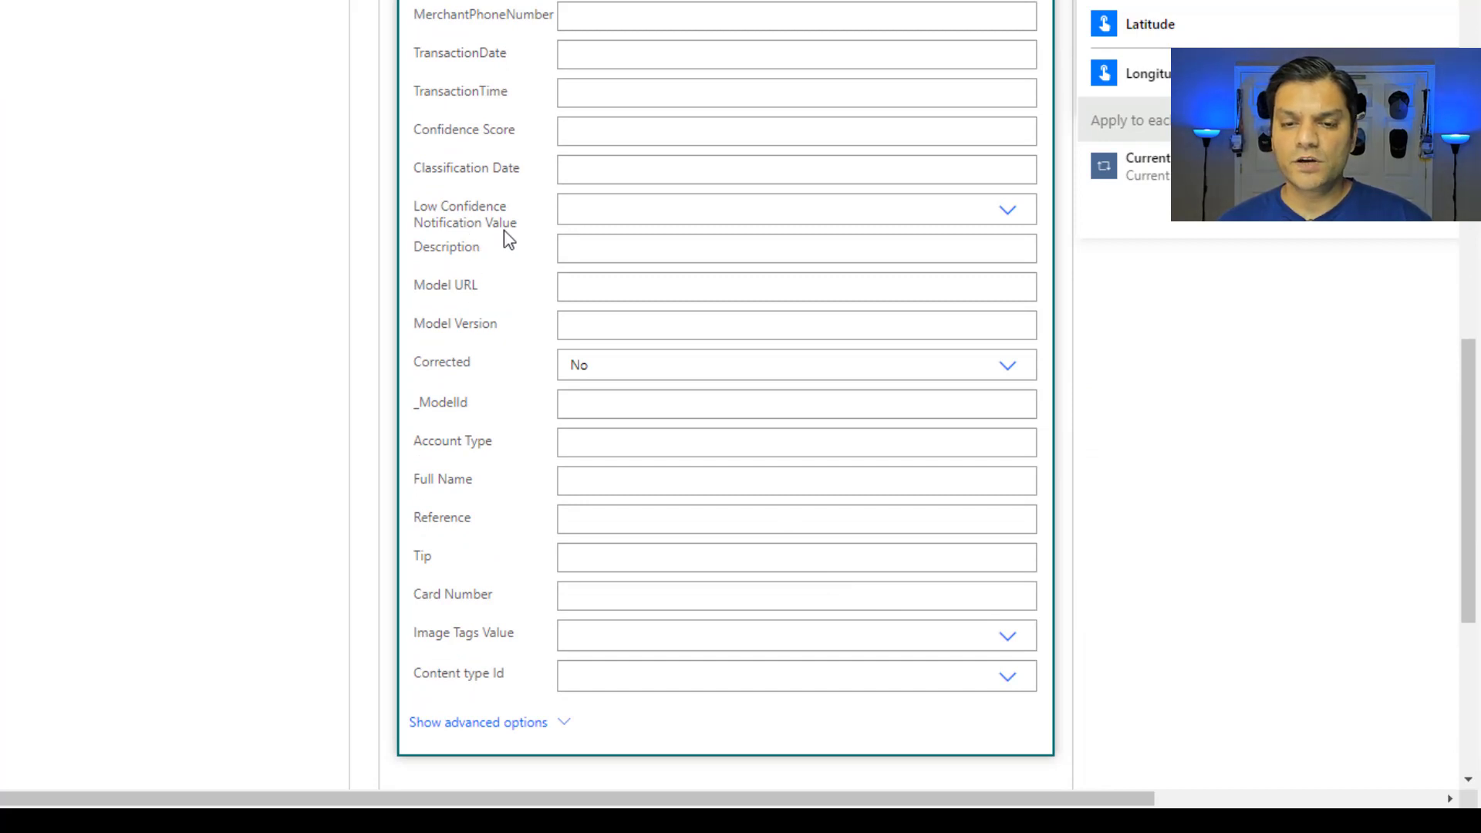
left_click(699, 213)
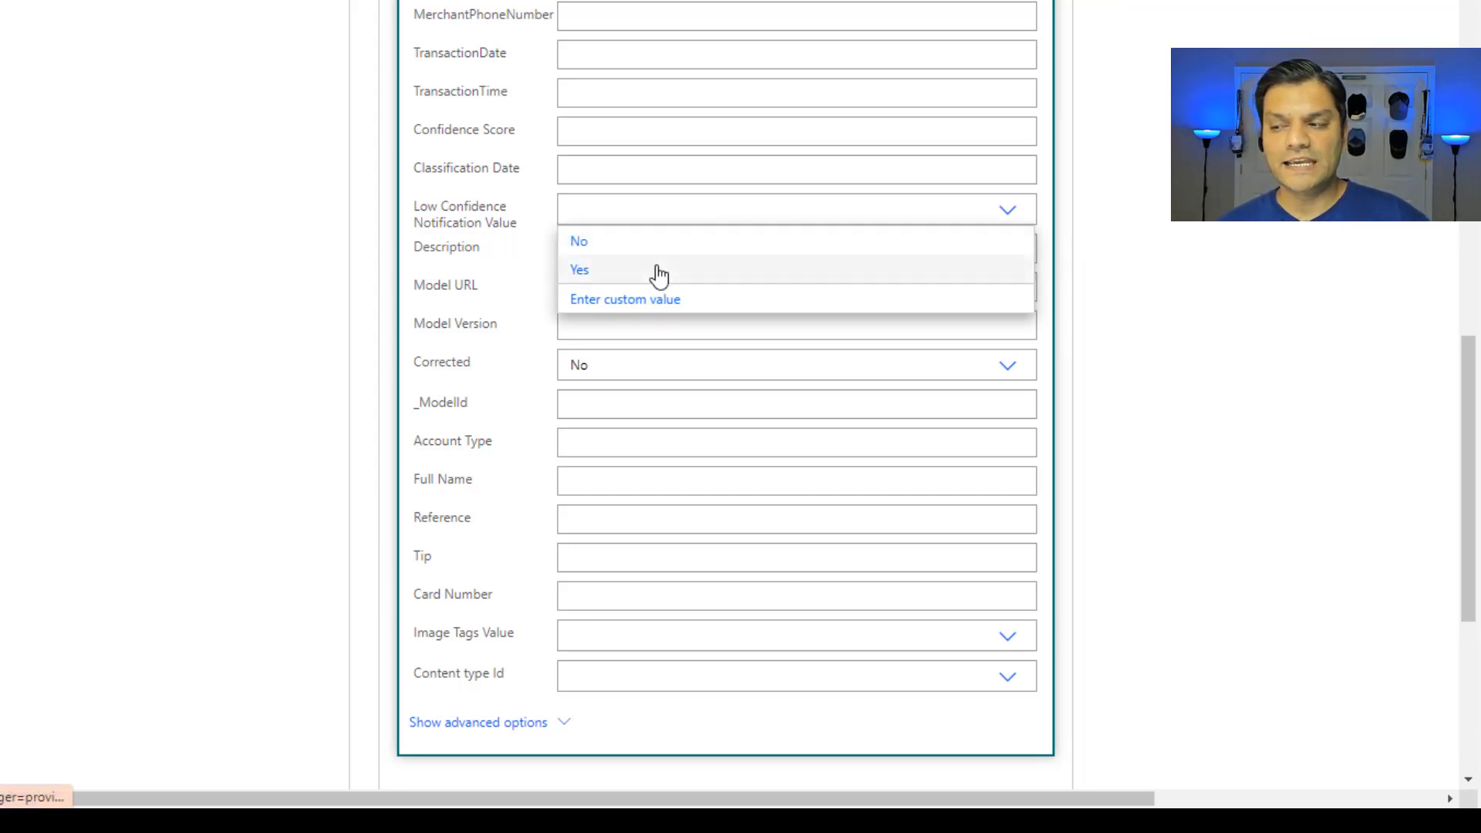
left_click(658, 271)
scroll(1259, 558, "up", 10)
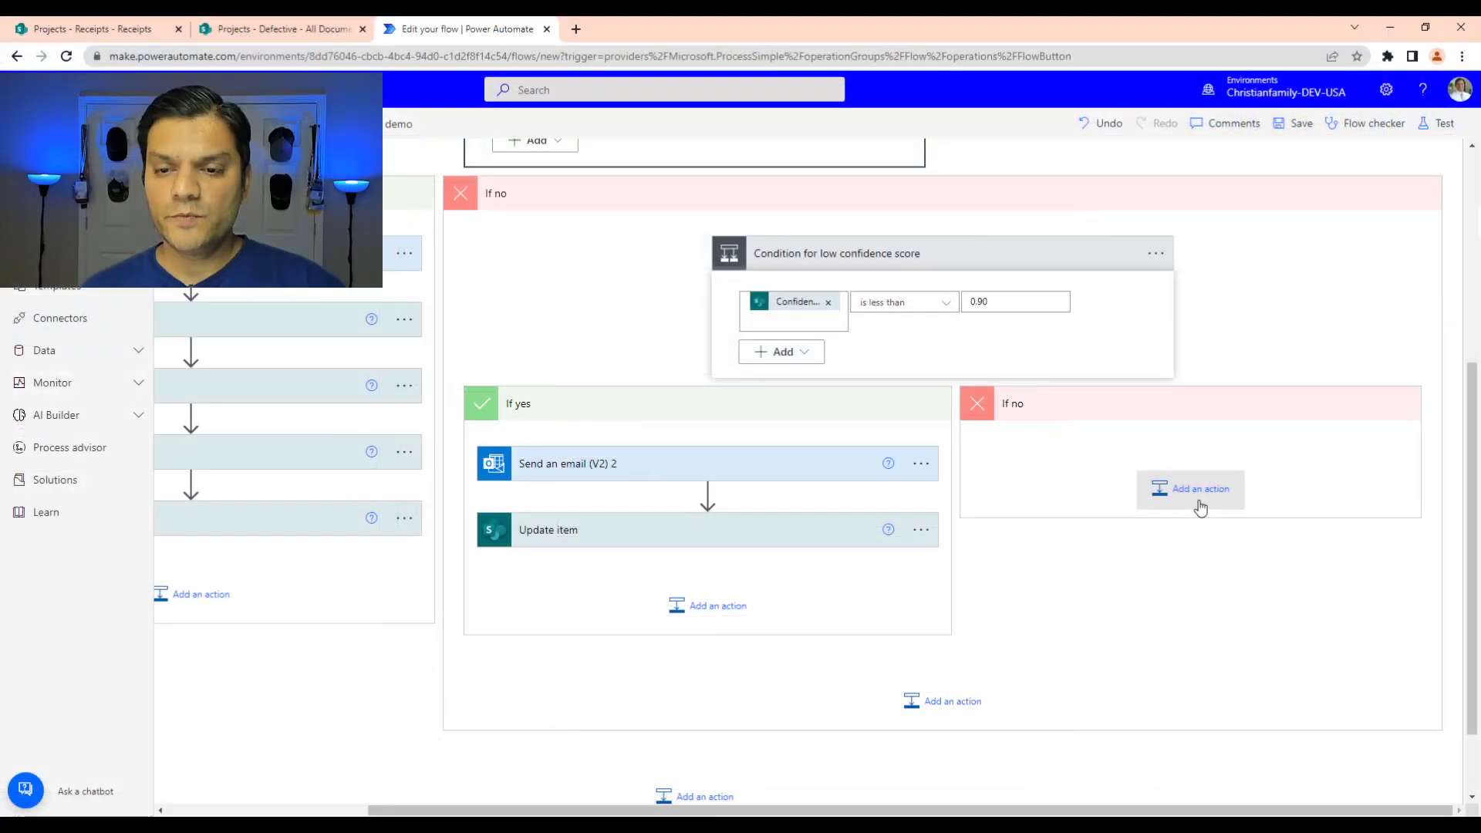
- Add a Send an email (V2) action to the If no branch of the low confidence score condition
left_click(1197, 500)
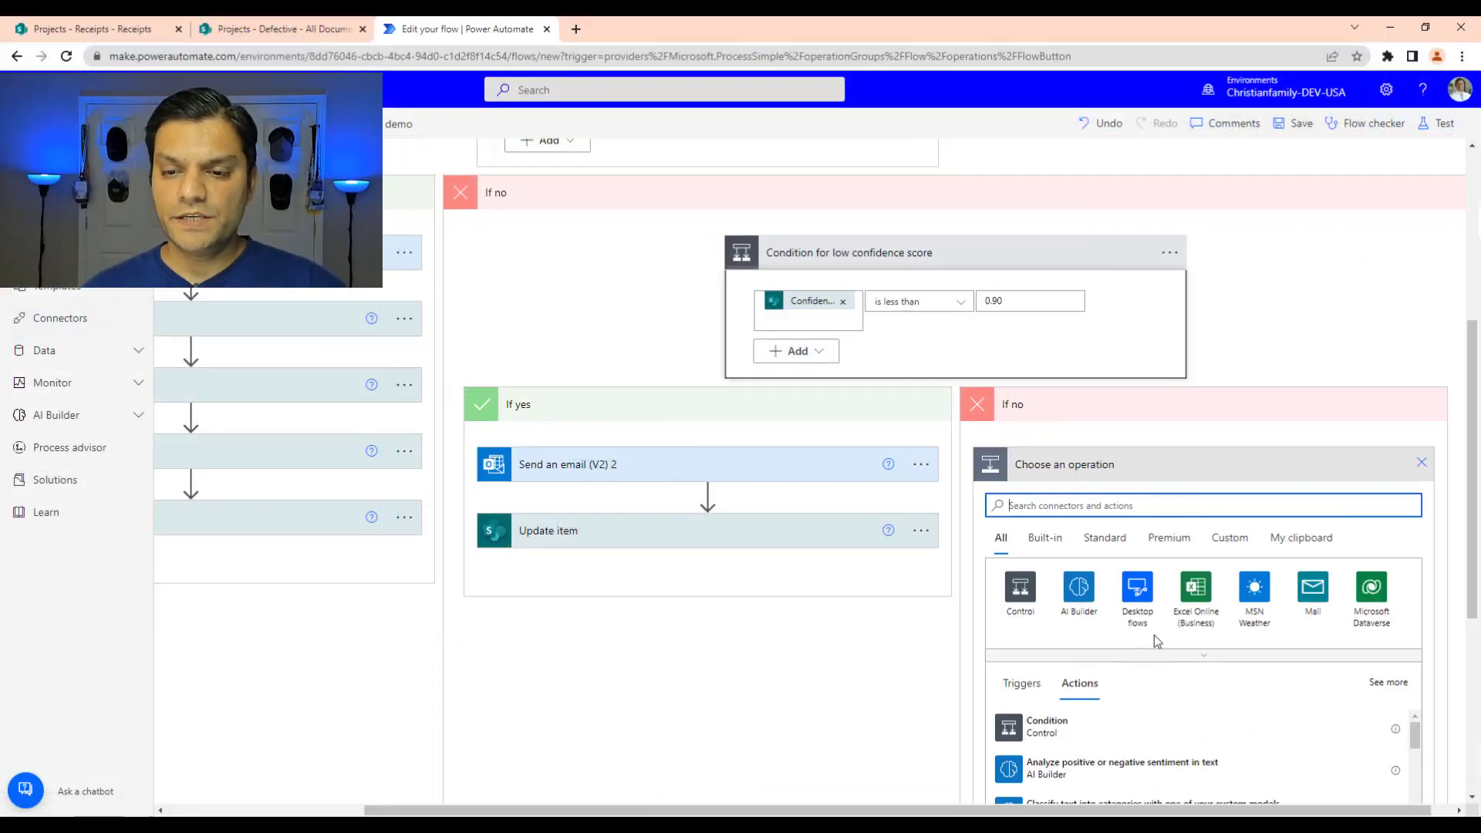
type("sen")
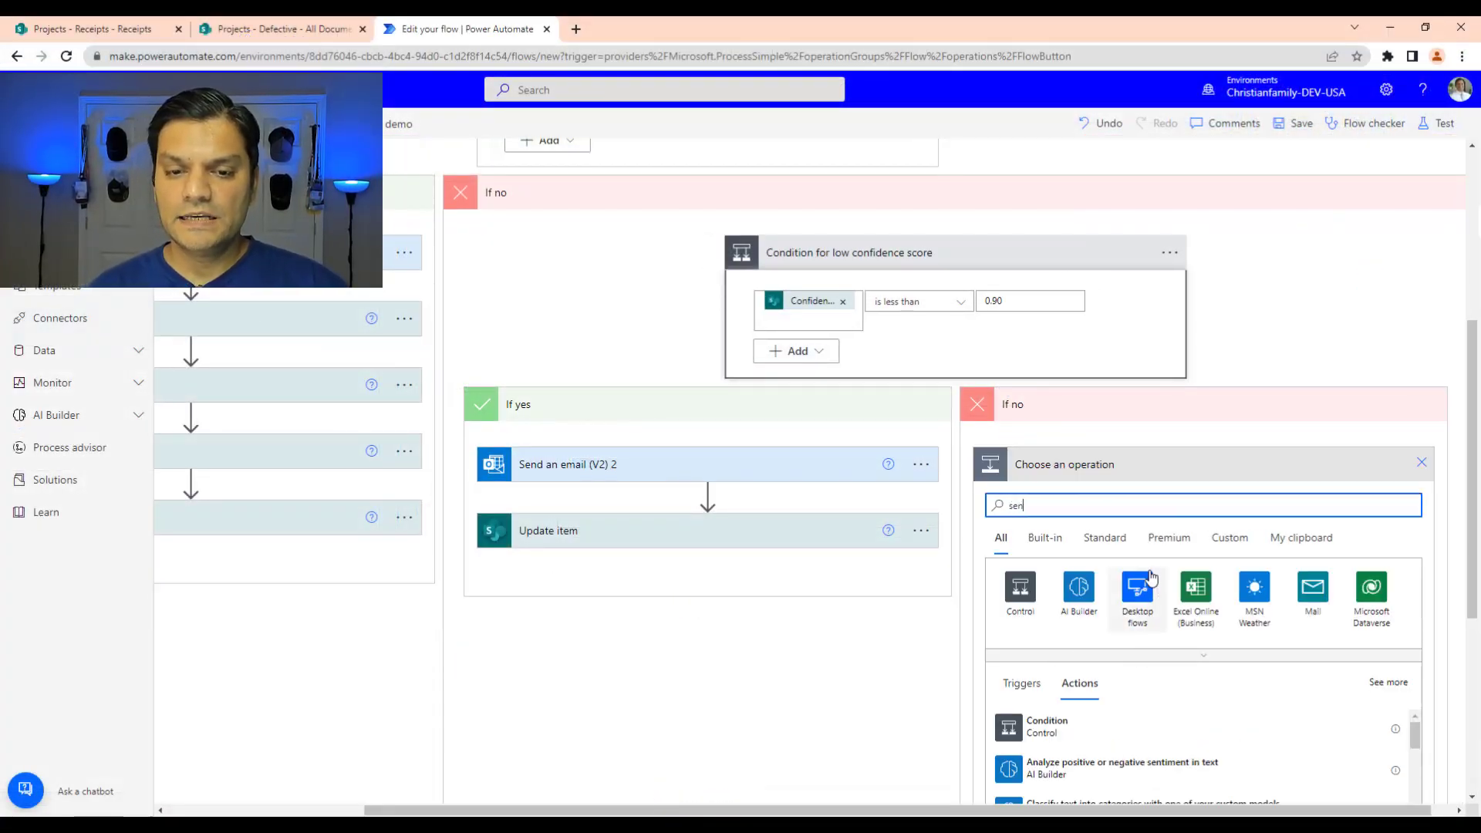
type("d an ema")
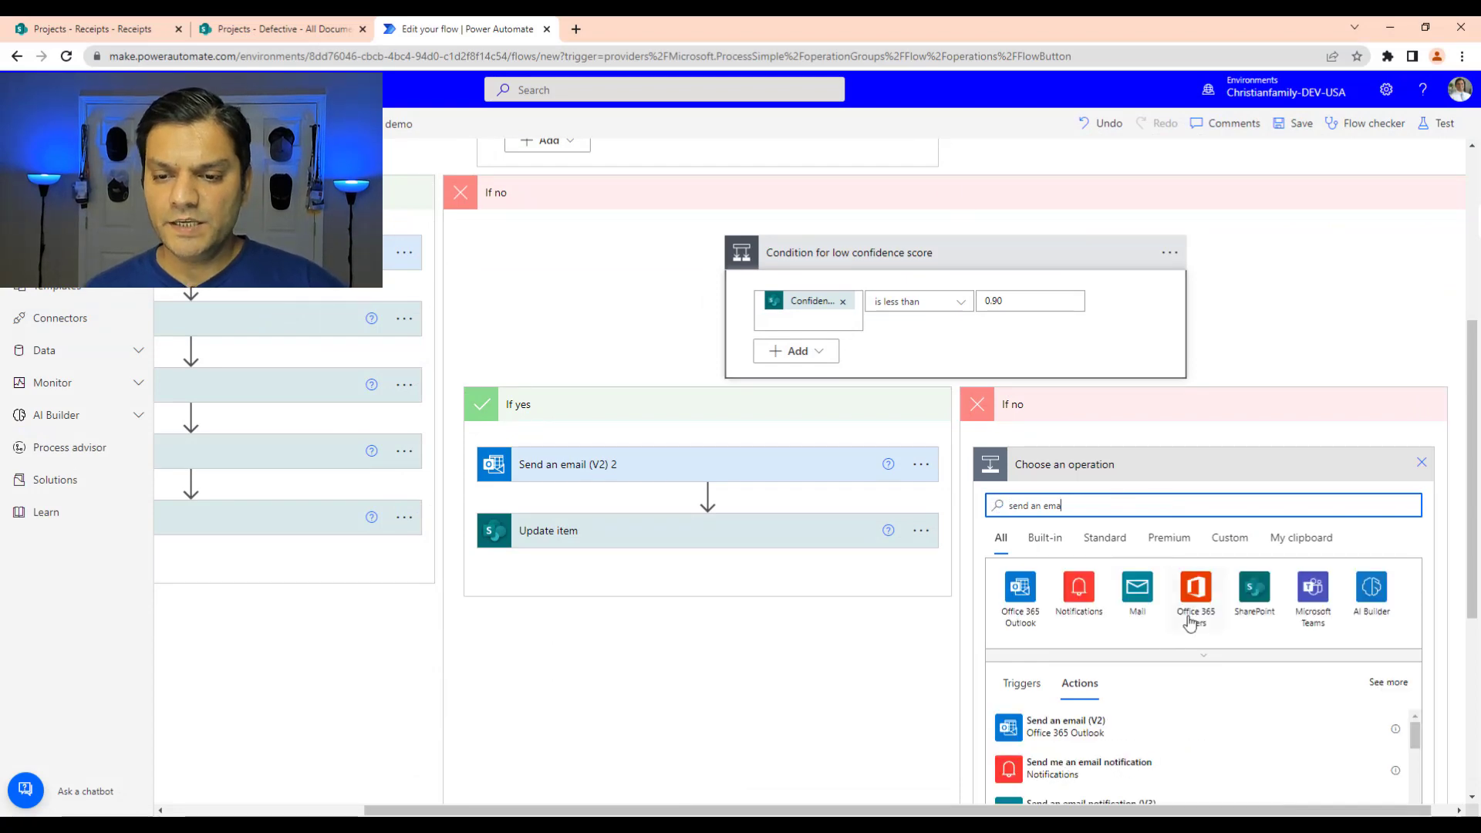
left_click(1089, 741)
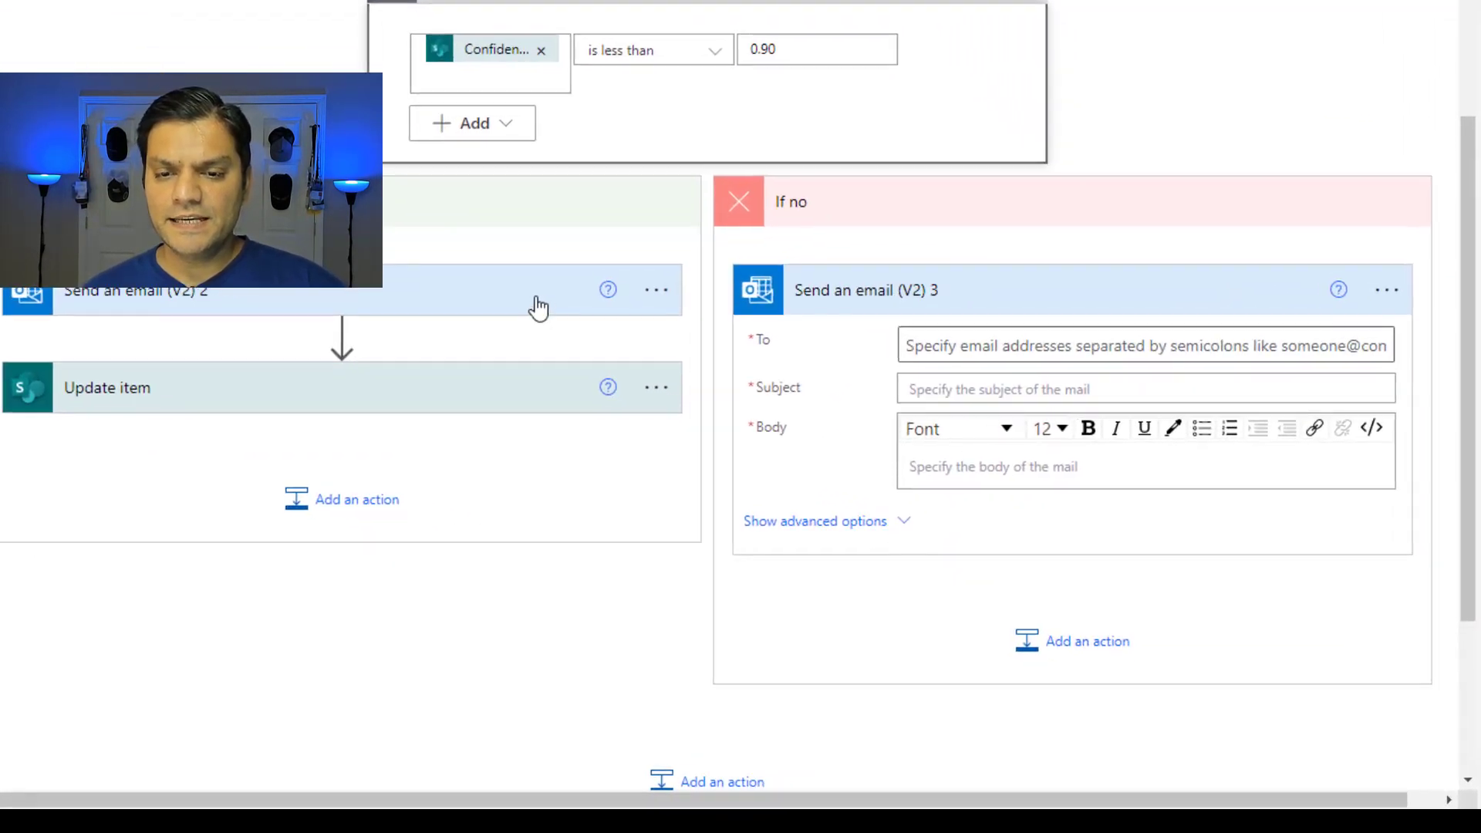
- Address the new email to the Created By Email dynamic value and set its subject to "Your Receipt has been processed successfully"
left_click(538, 307)
left_click(1177, 339)
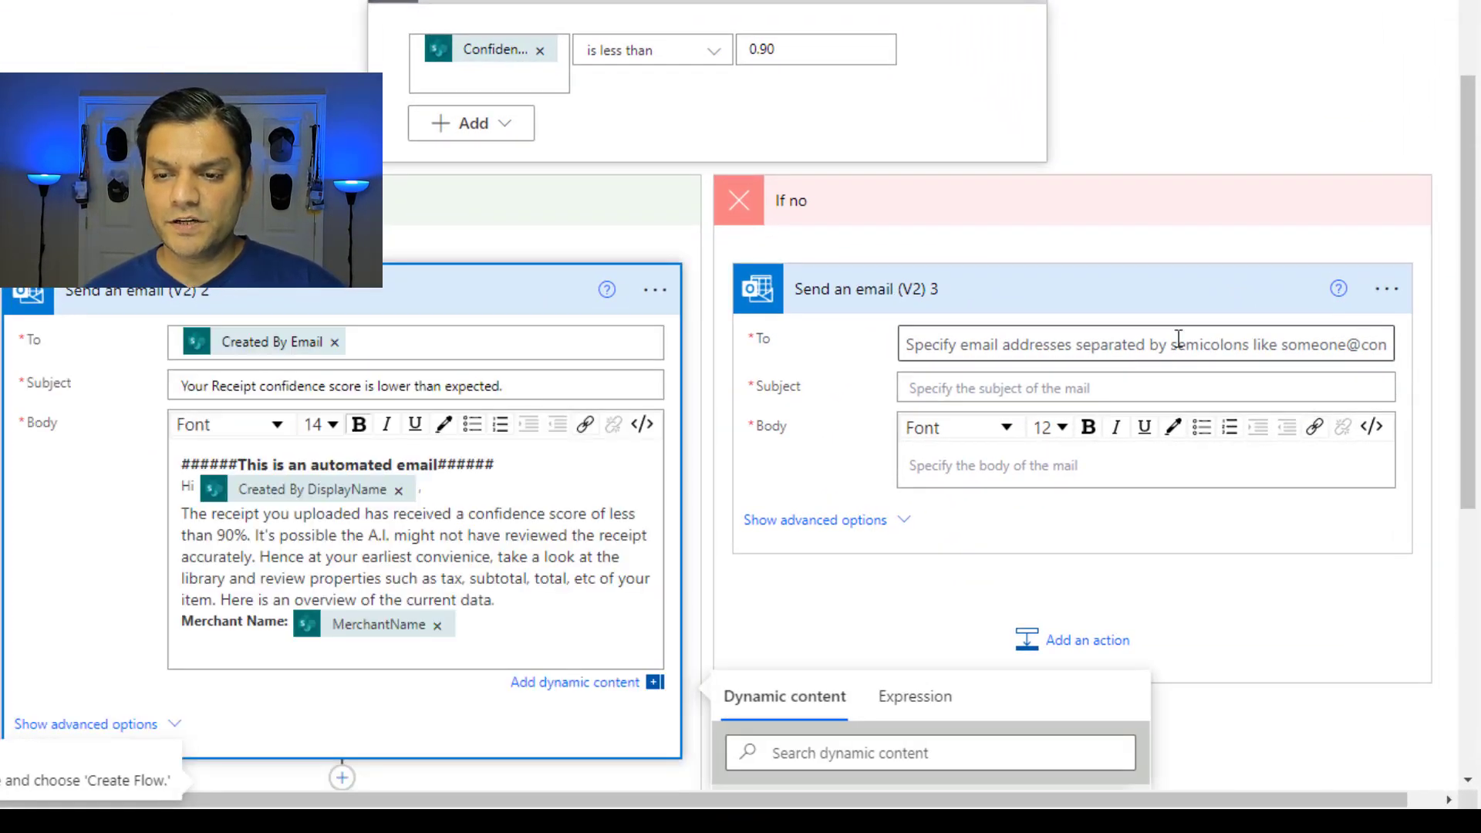
left_click(1375, 340)
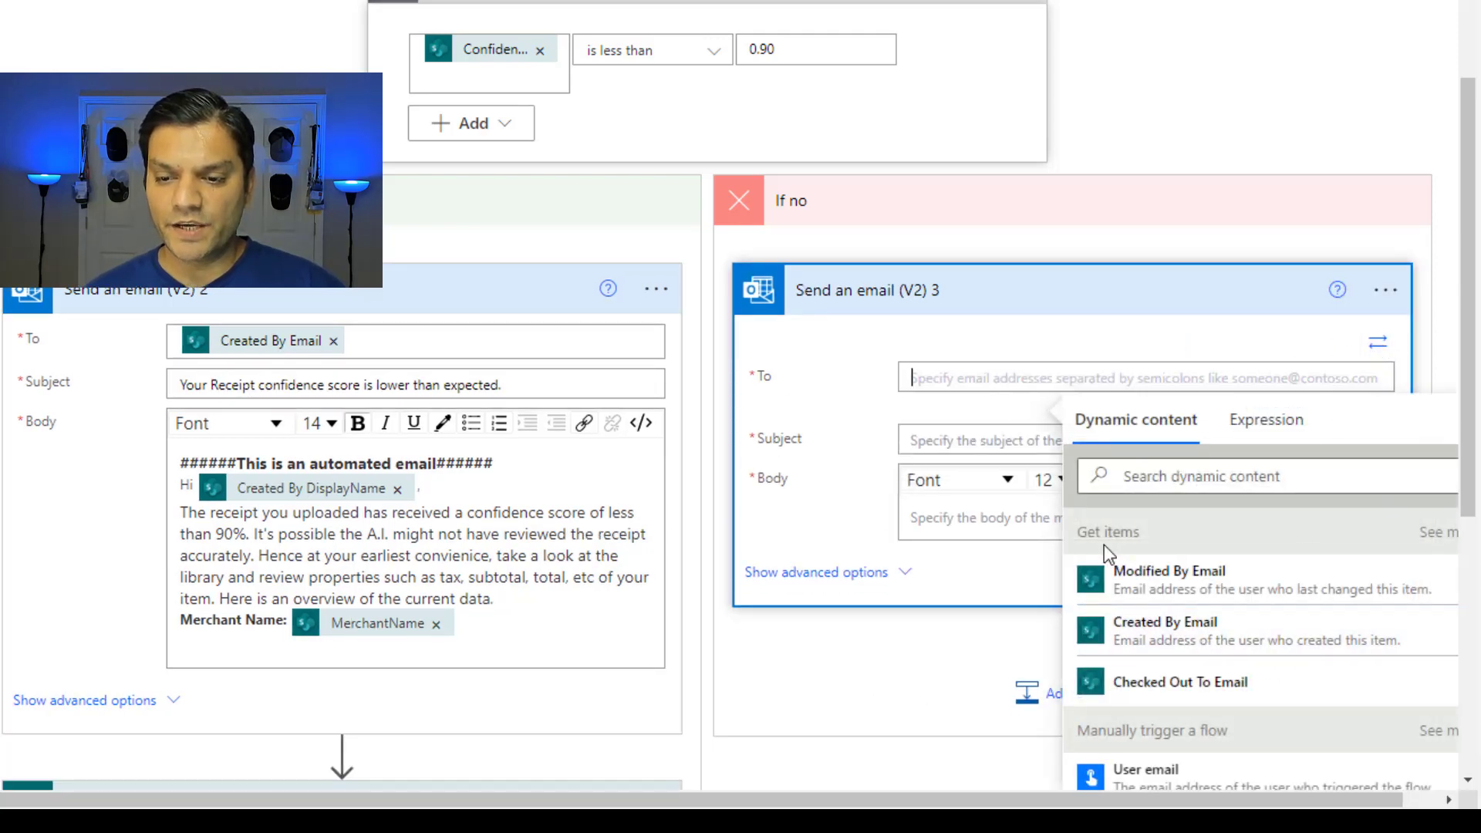
left_click(1157, 644)
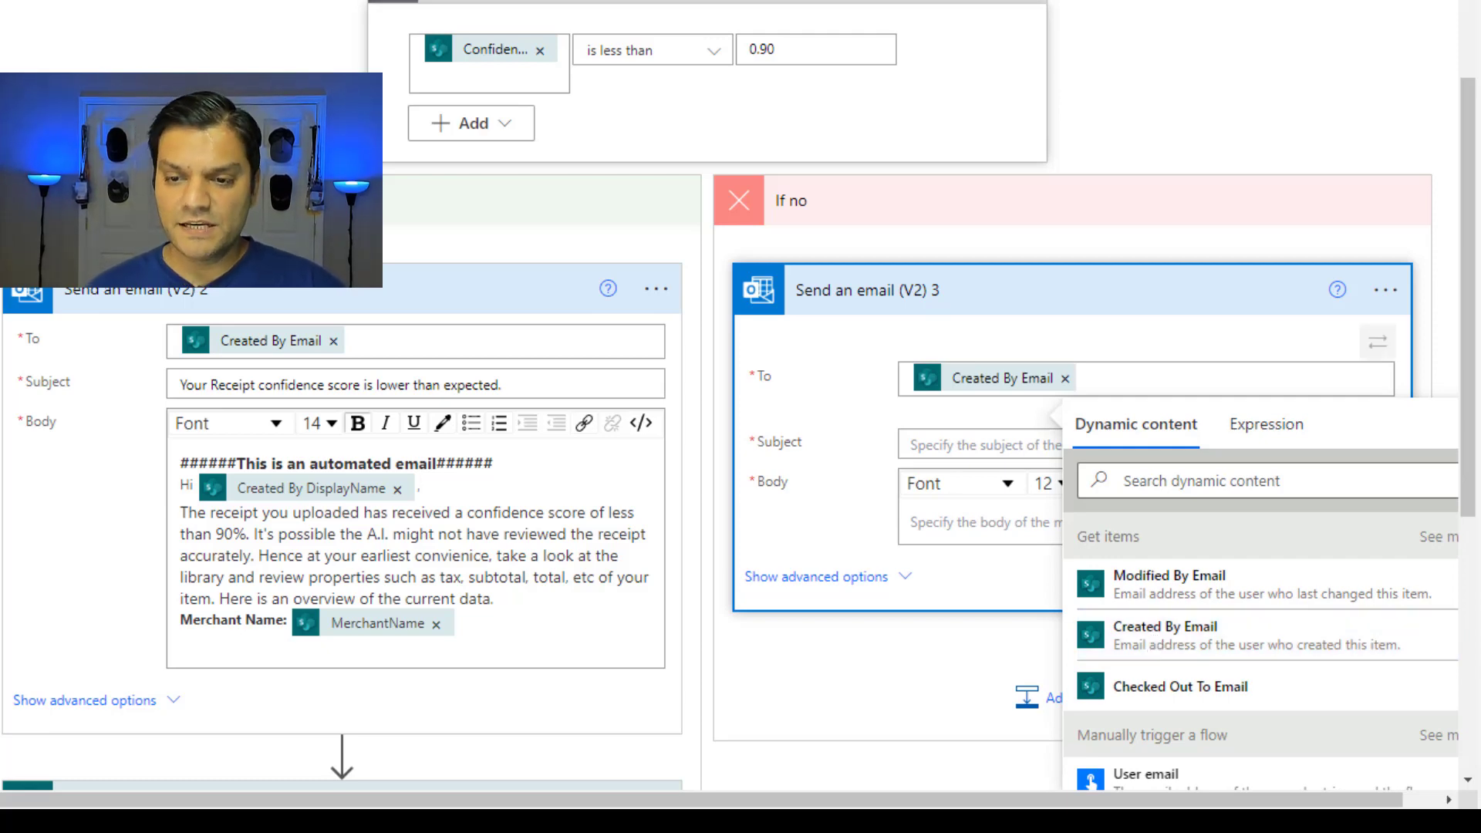
left_click(989, 454)
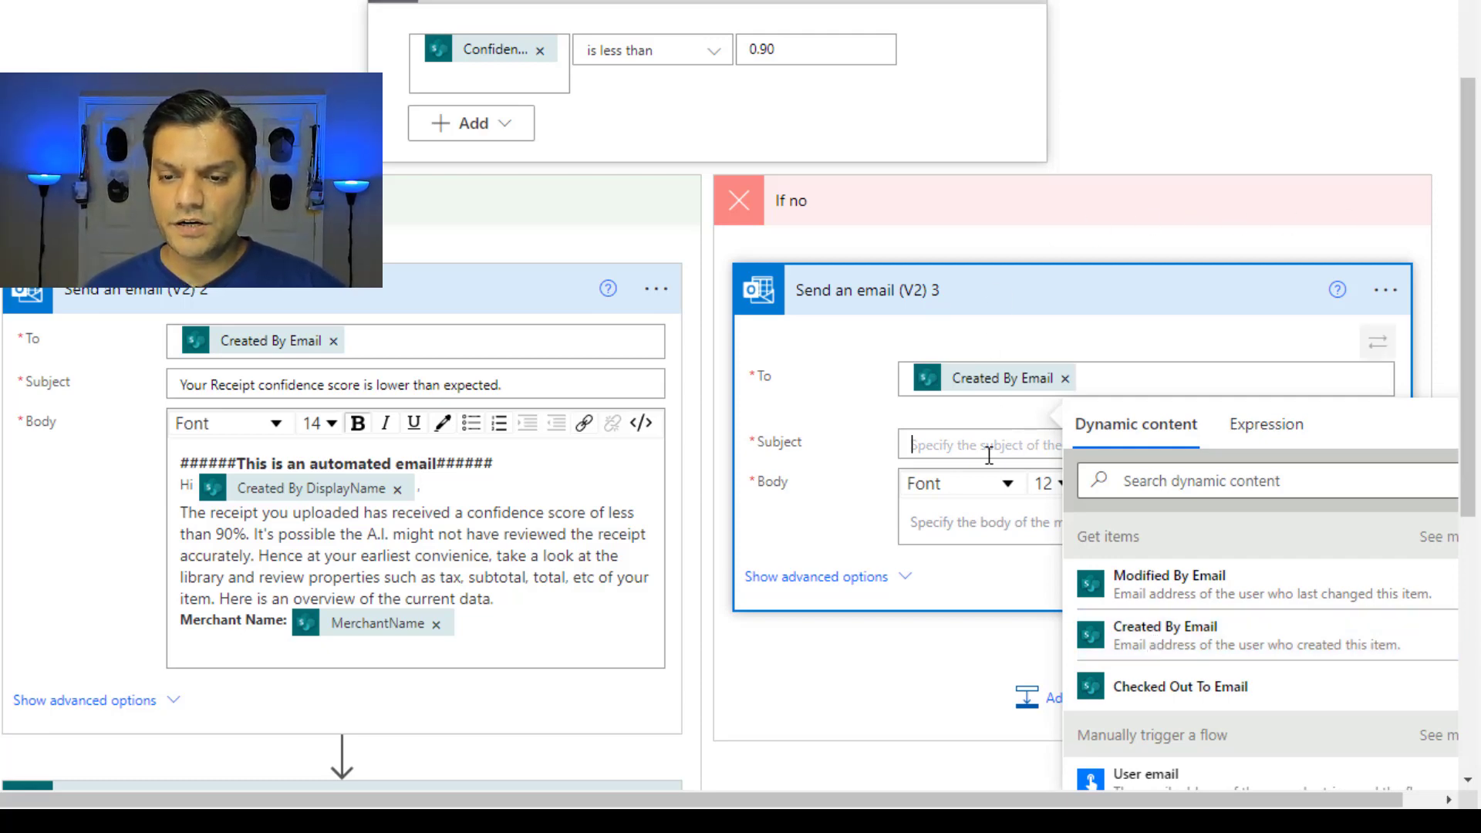
type("Your Receipt has been processed successfully")
- Copy the line "######This is an automated email######" from the low-score email into the new email's body, making it bold and larger
scroll(969, 686, "down", 2)
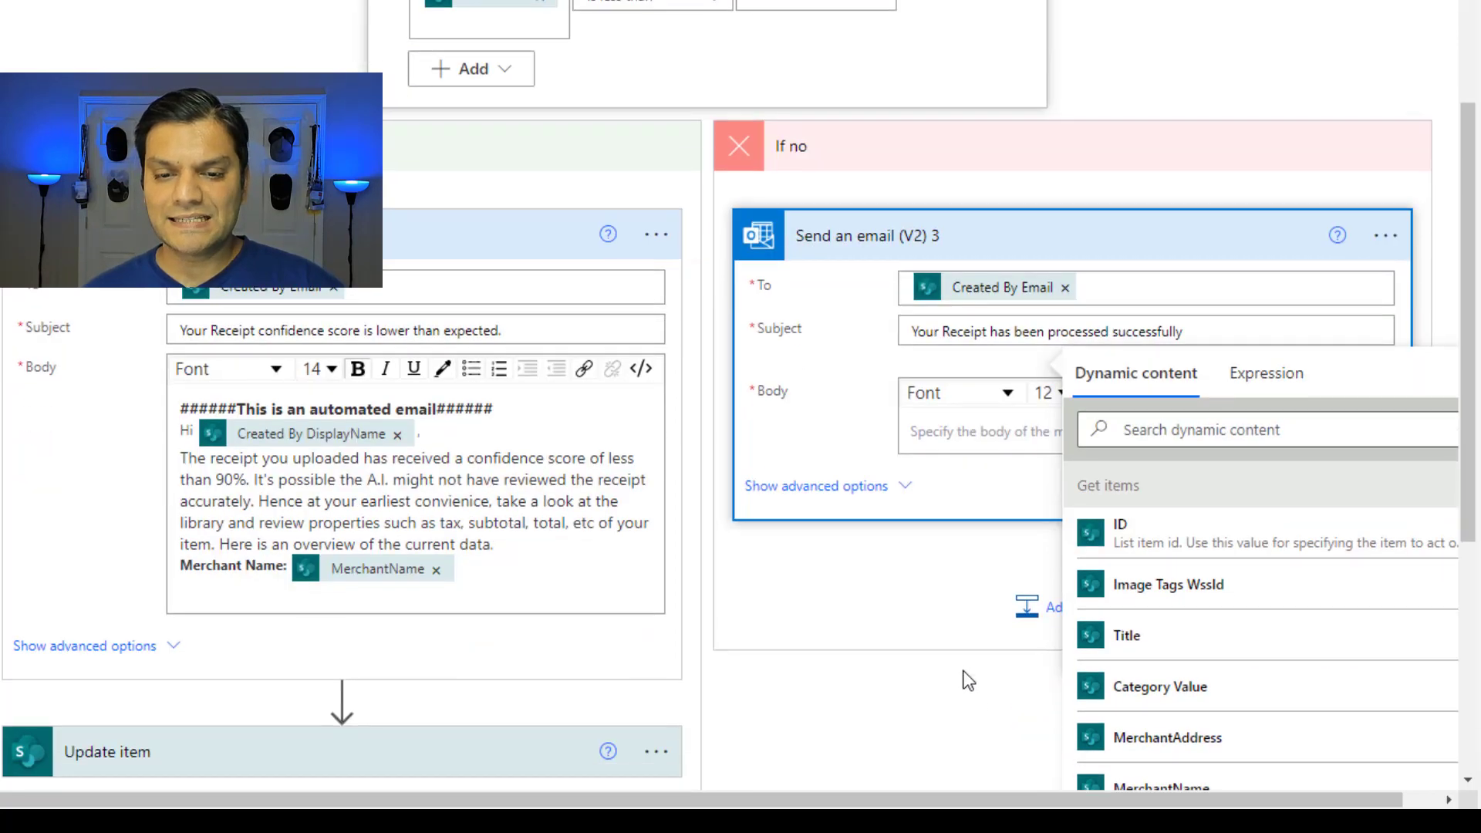
left_click(596, 407)
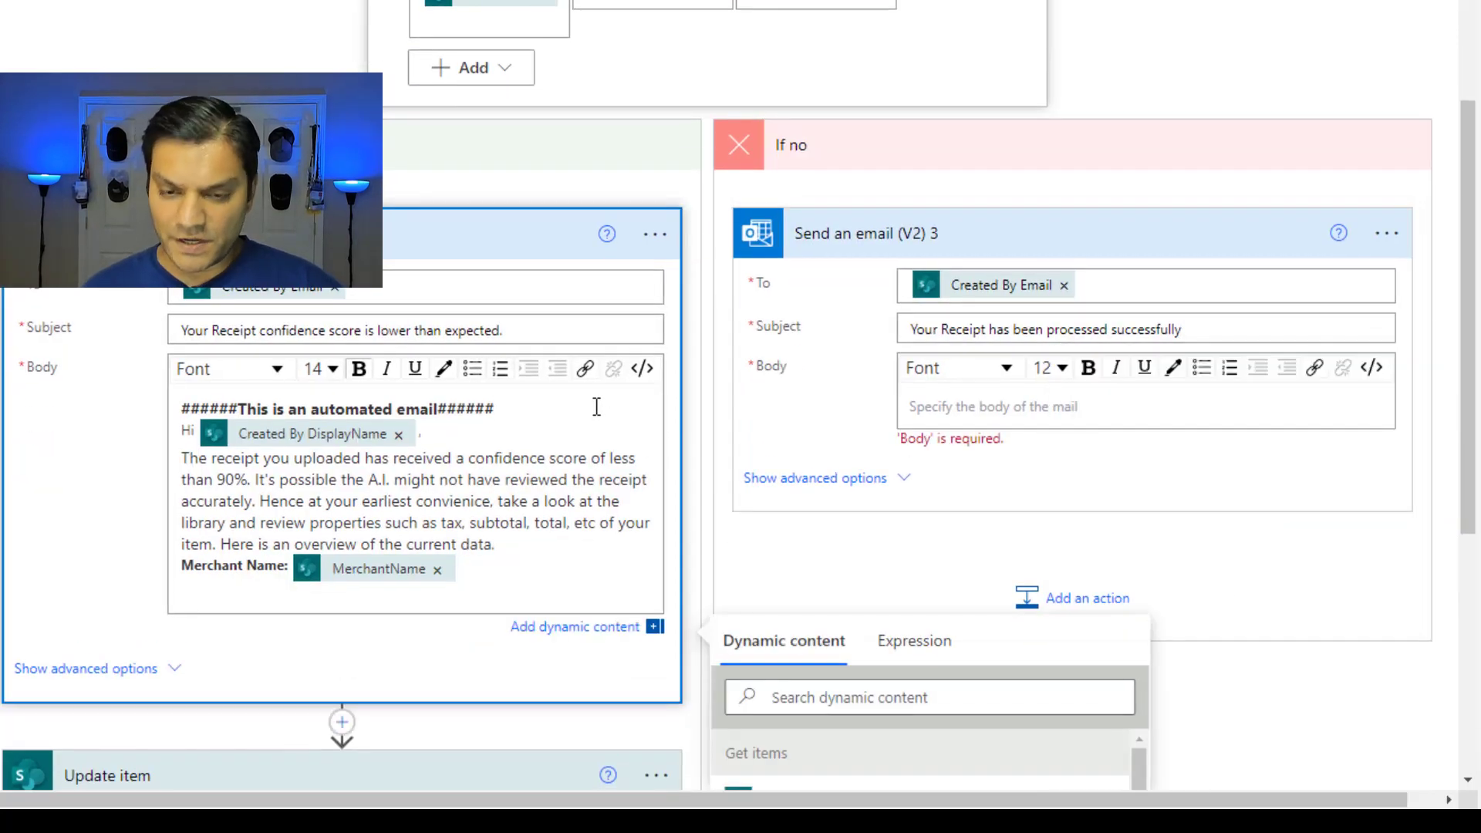
triple_click(596, 407)
key("ctrl+c")
left_click(1116, 406)
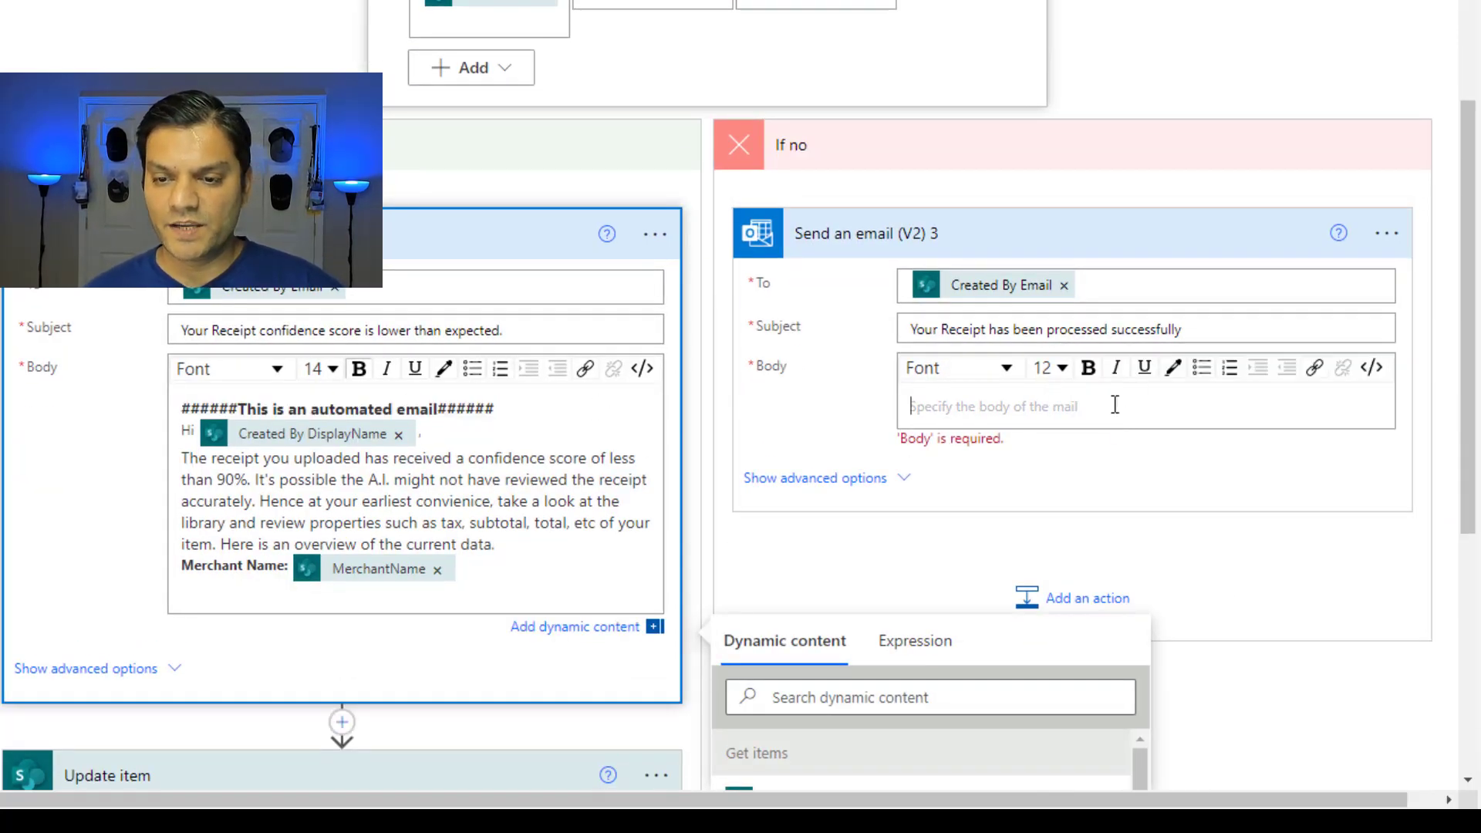
key("ctrl+v")
key("Return")
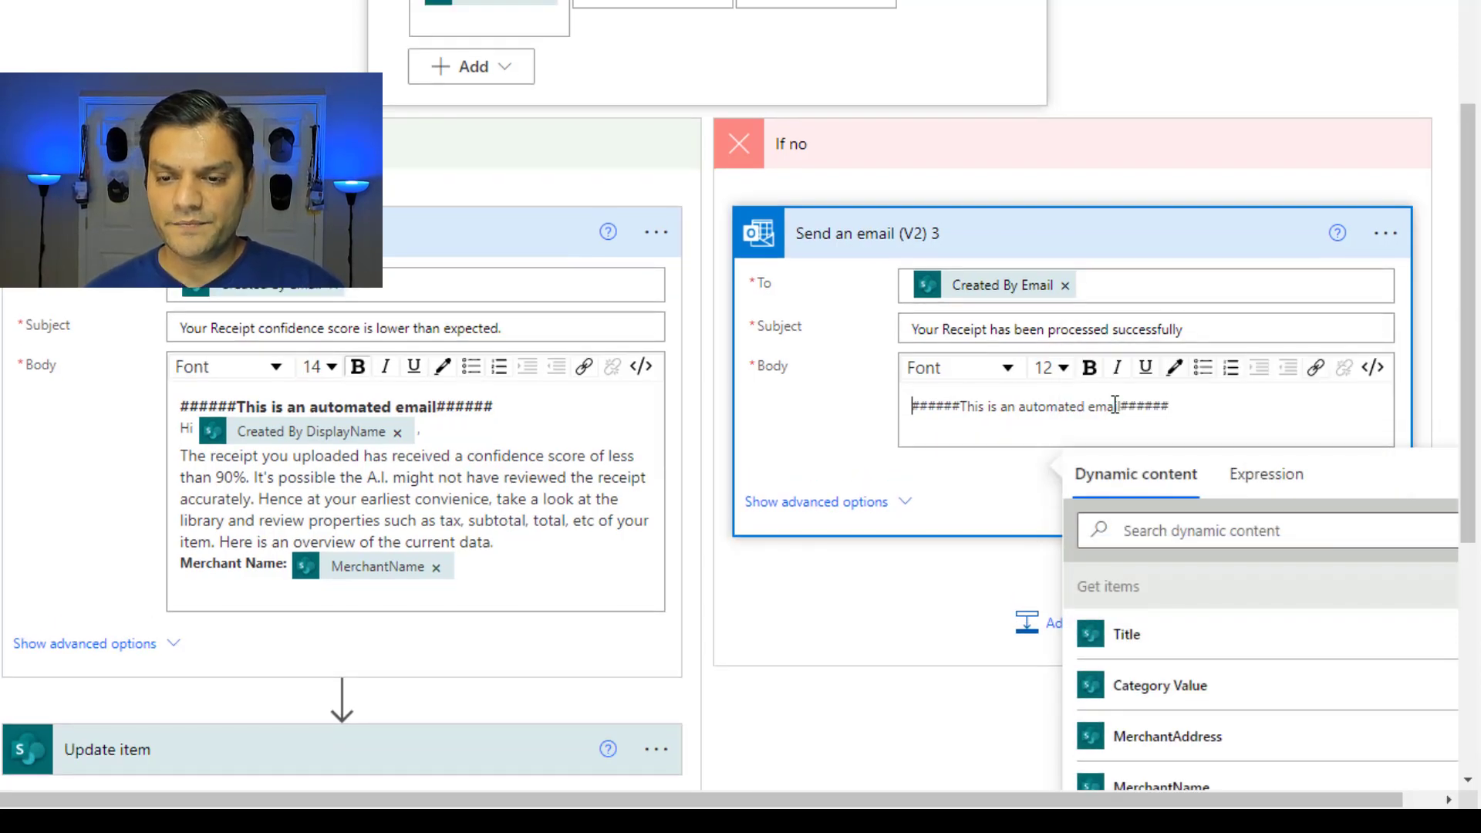
triple_click(1115, 406)
left_click(1093, 370)
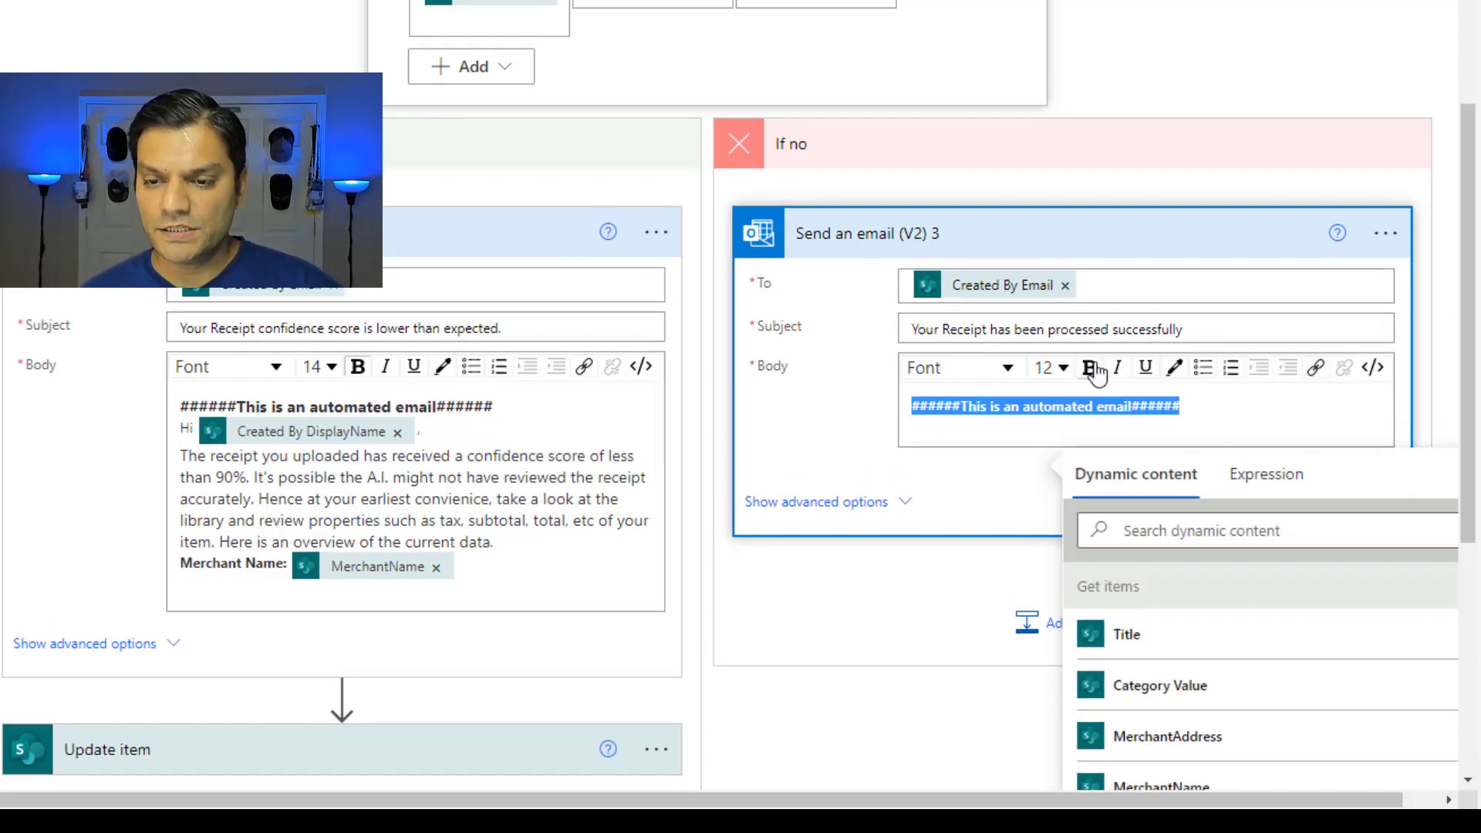
left_click(1058, 369)
left_click(1042, 535)
- Add the greeting "Hi" with the Created By DisplayName dynamic value and a comma below the automated email line
left_click(985, 433)
type("Hi")
scroll(985, 433, "down", 3)
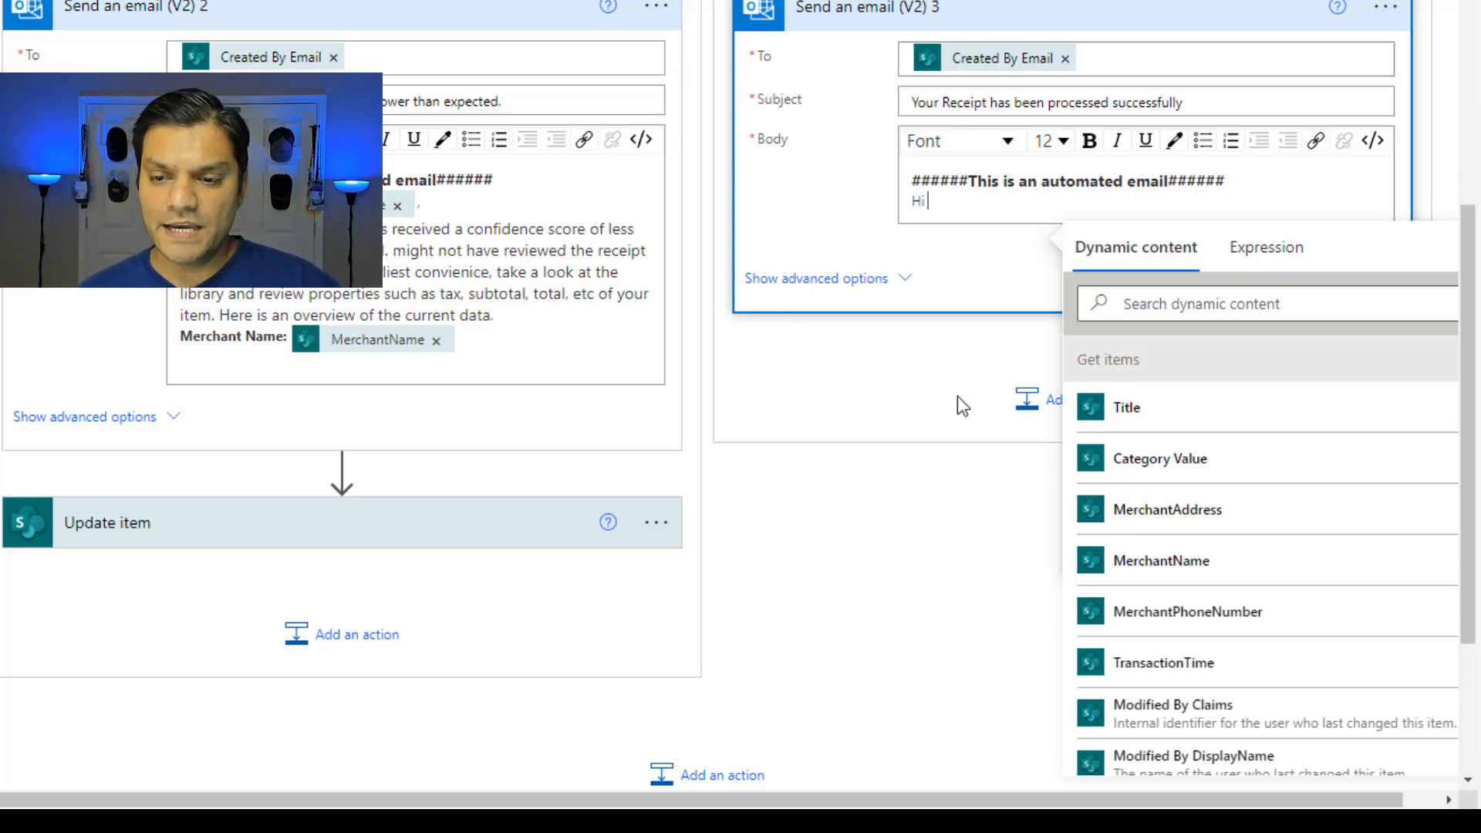
left_click(1213, 303)
type("creat")
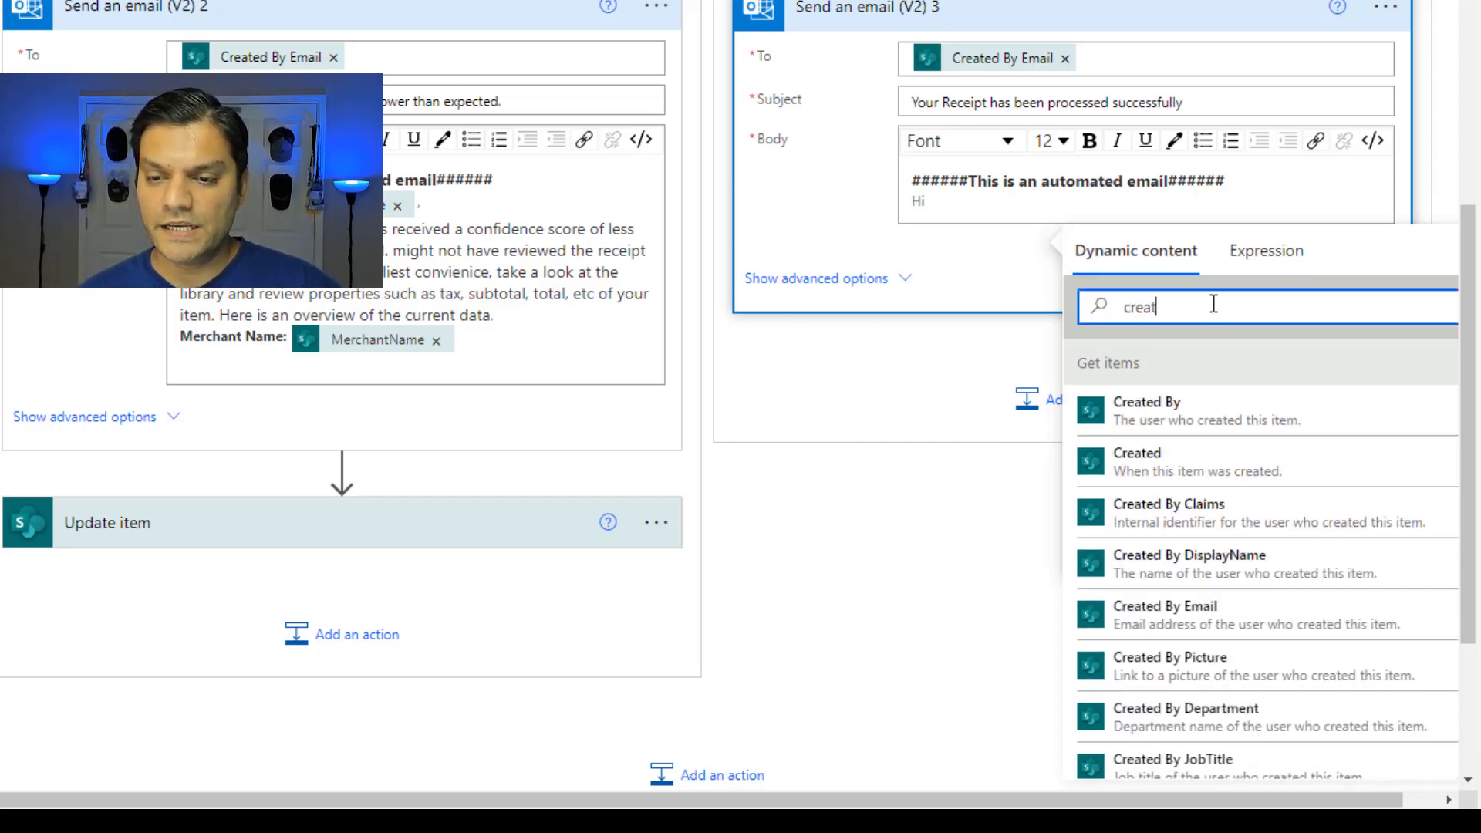
left_click(1214, 554)
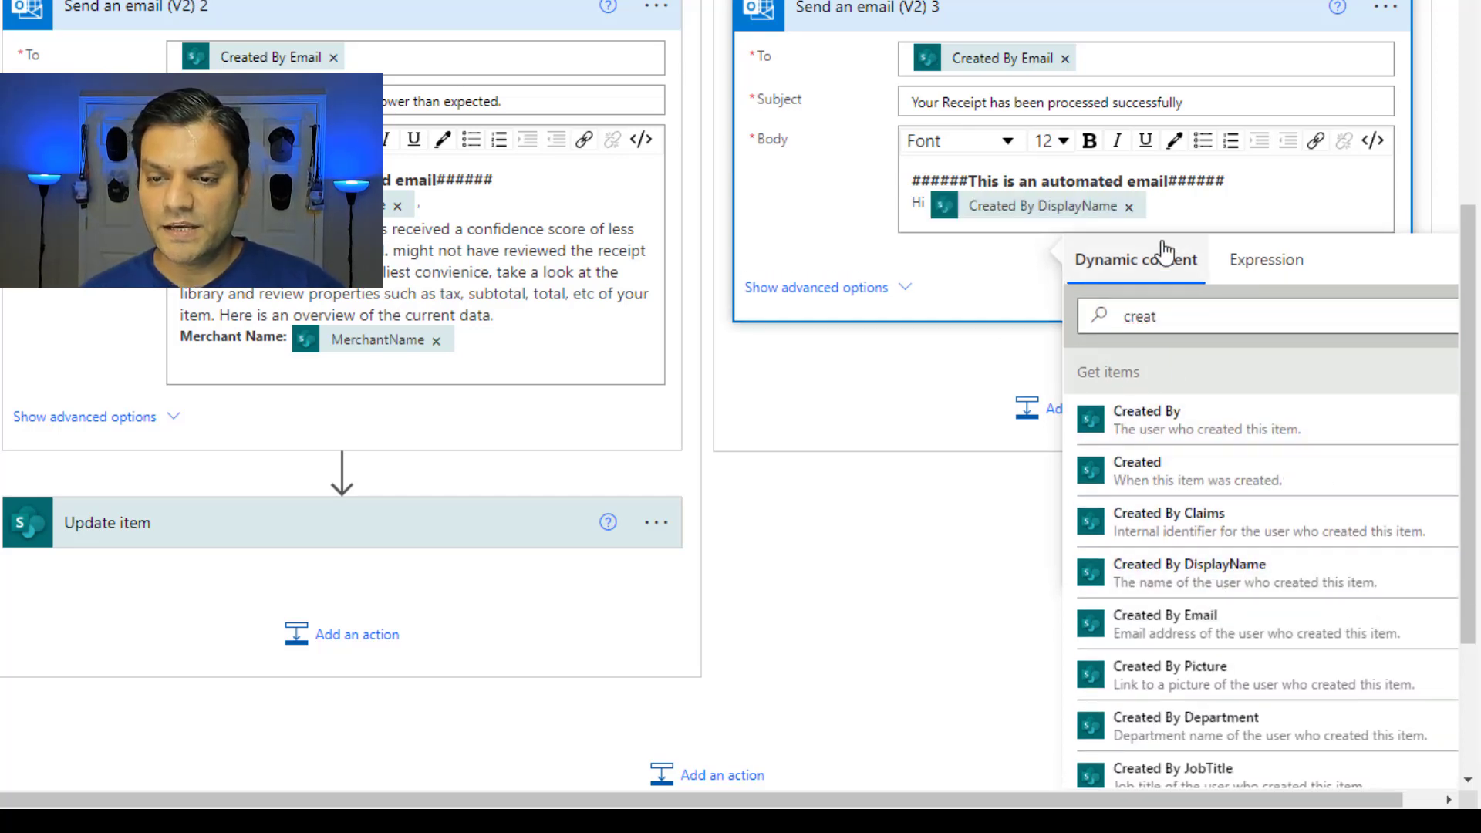
type(",")
- Add the body text "The receipt you uploaded has been processed successfully using Microsoft Syntex. Here is an overview of the current data."
key("Return")
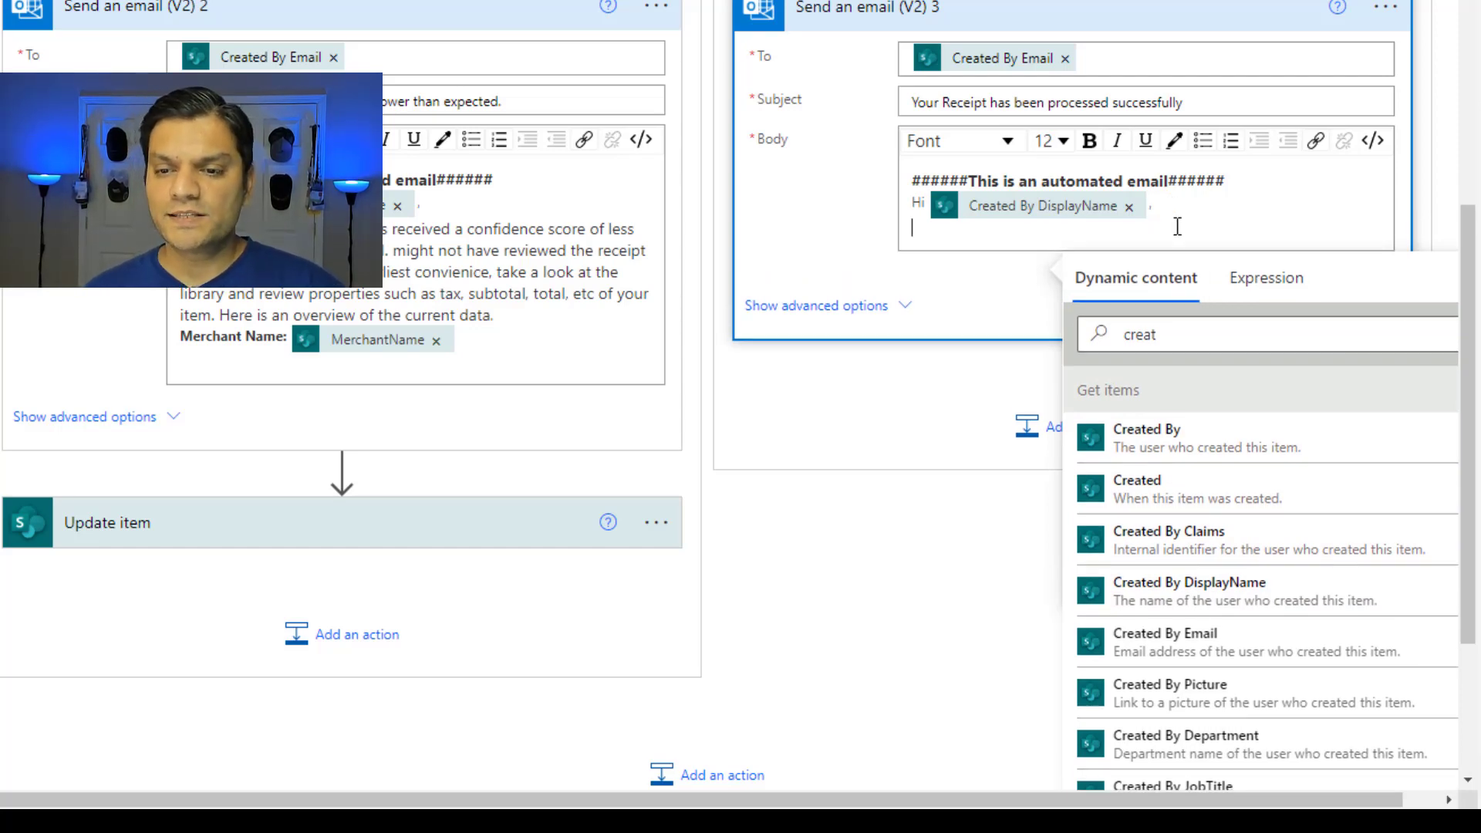
key("ctrl+v")
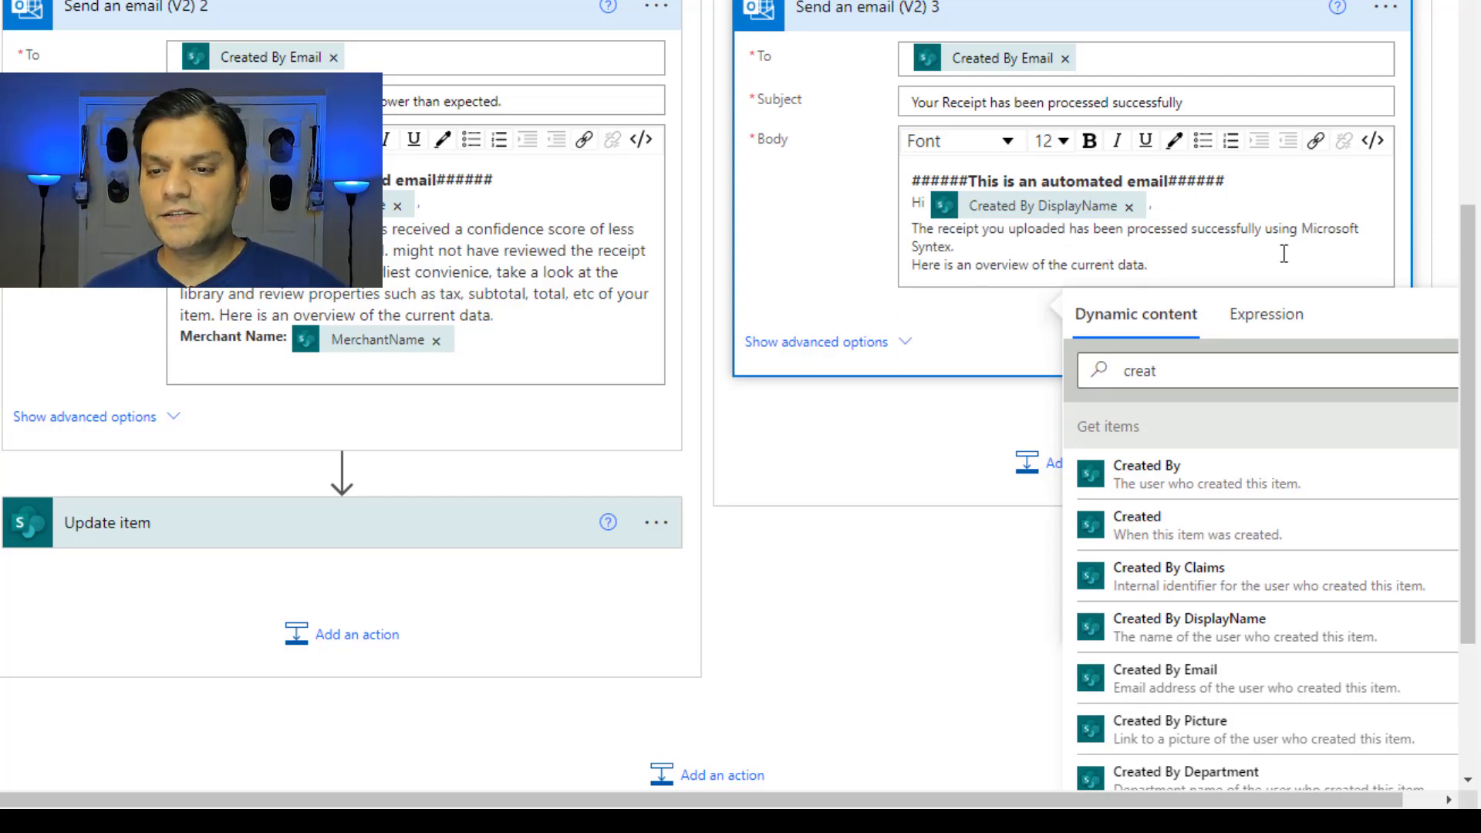
key("Return")
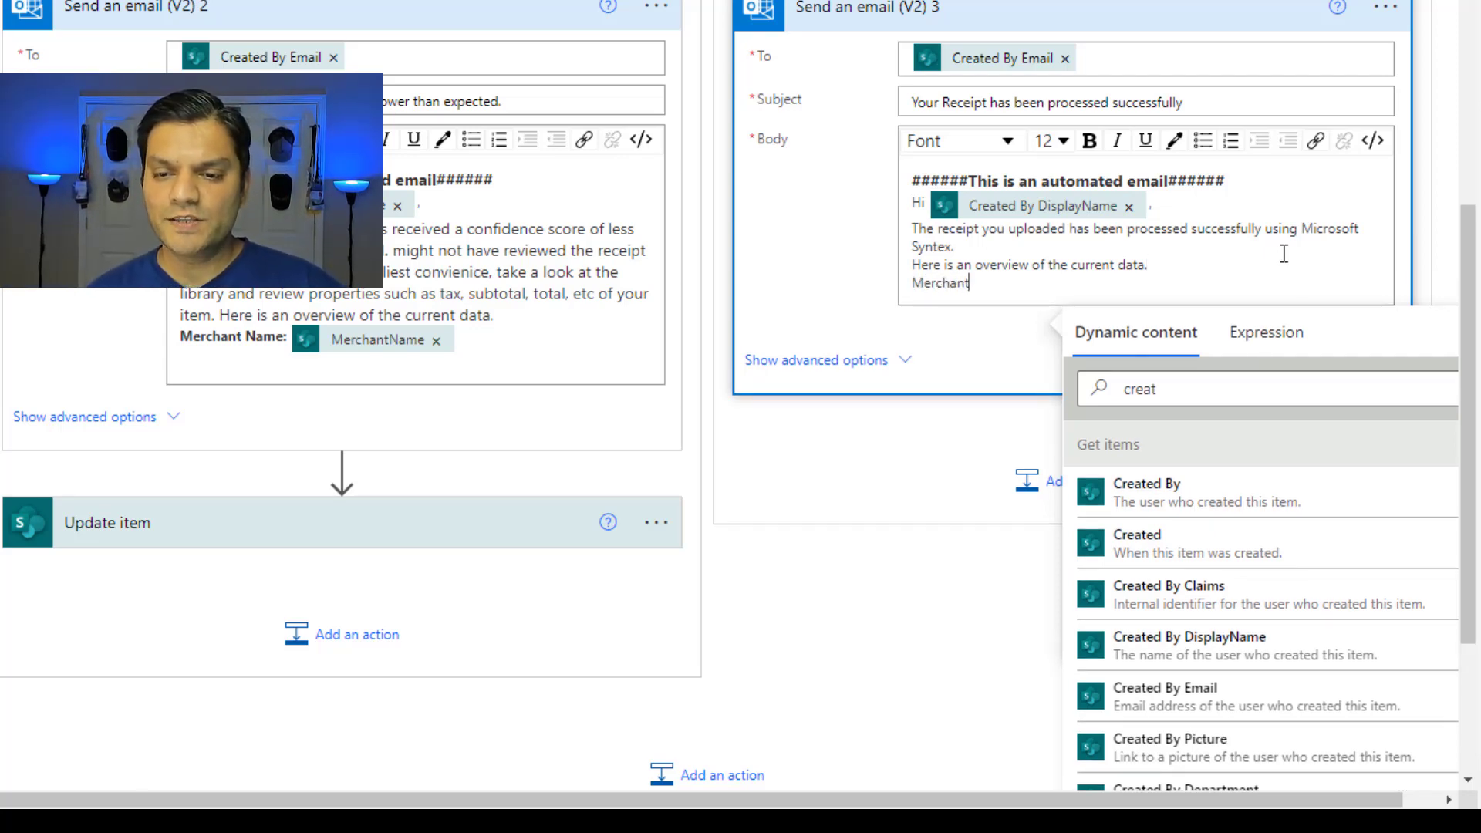
- Add a "Merchant Name:" line with the MerchantName dynamic value to the success email's body
type("Merchant Name:")
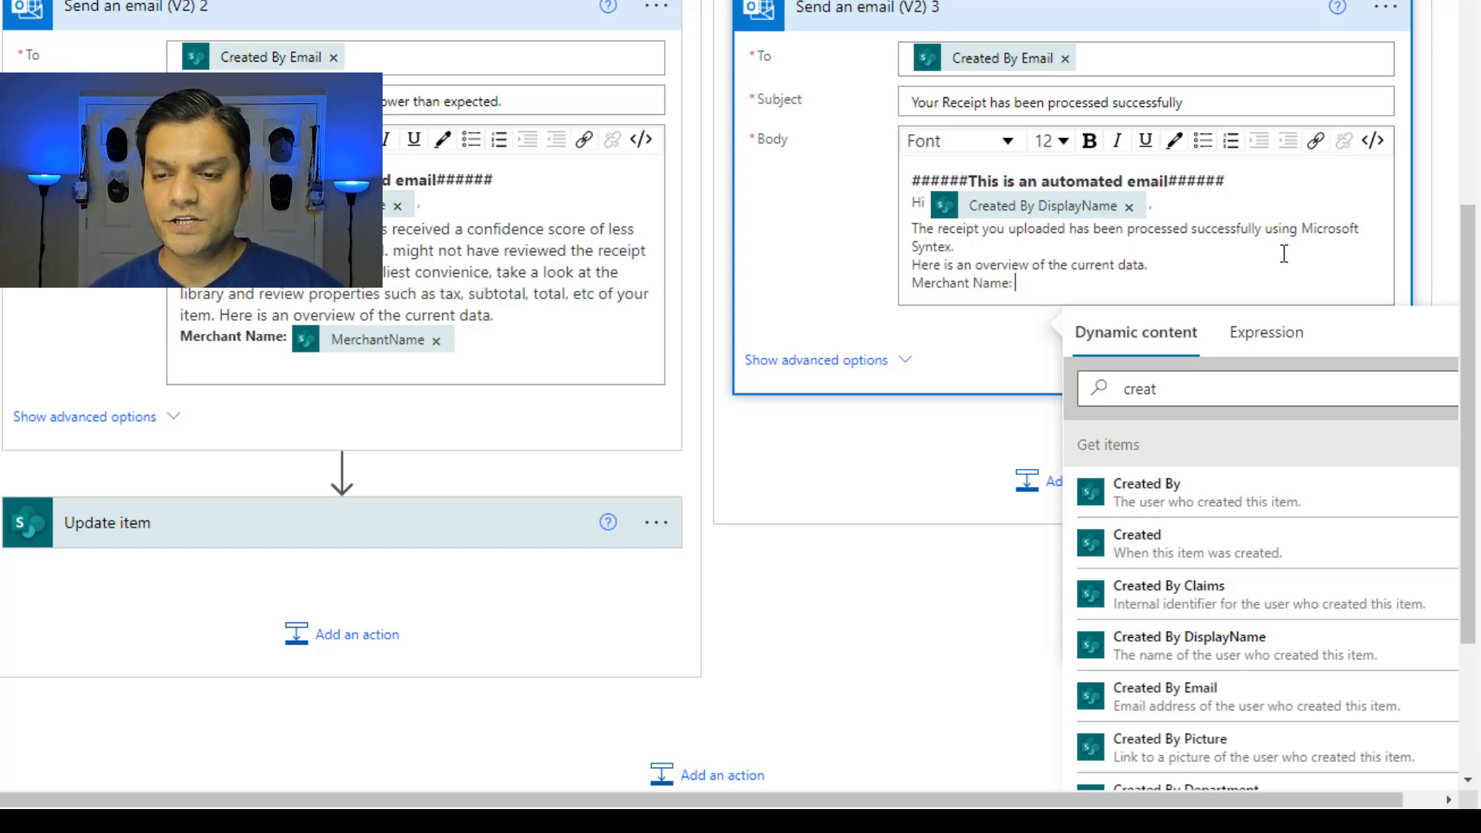
left_click(1271, 391)
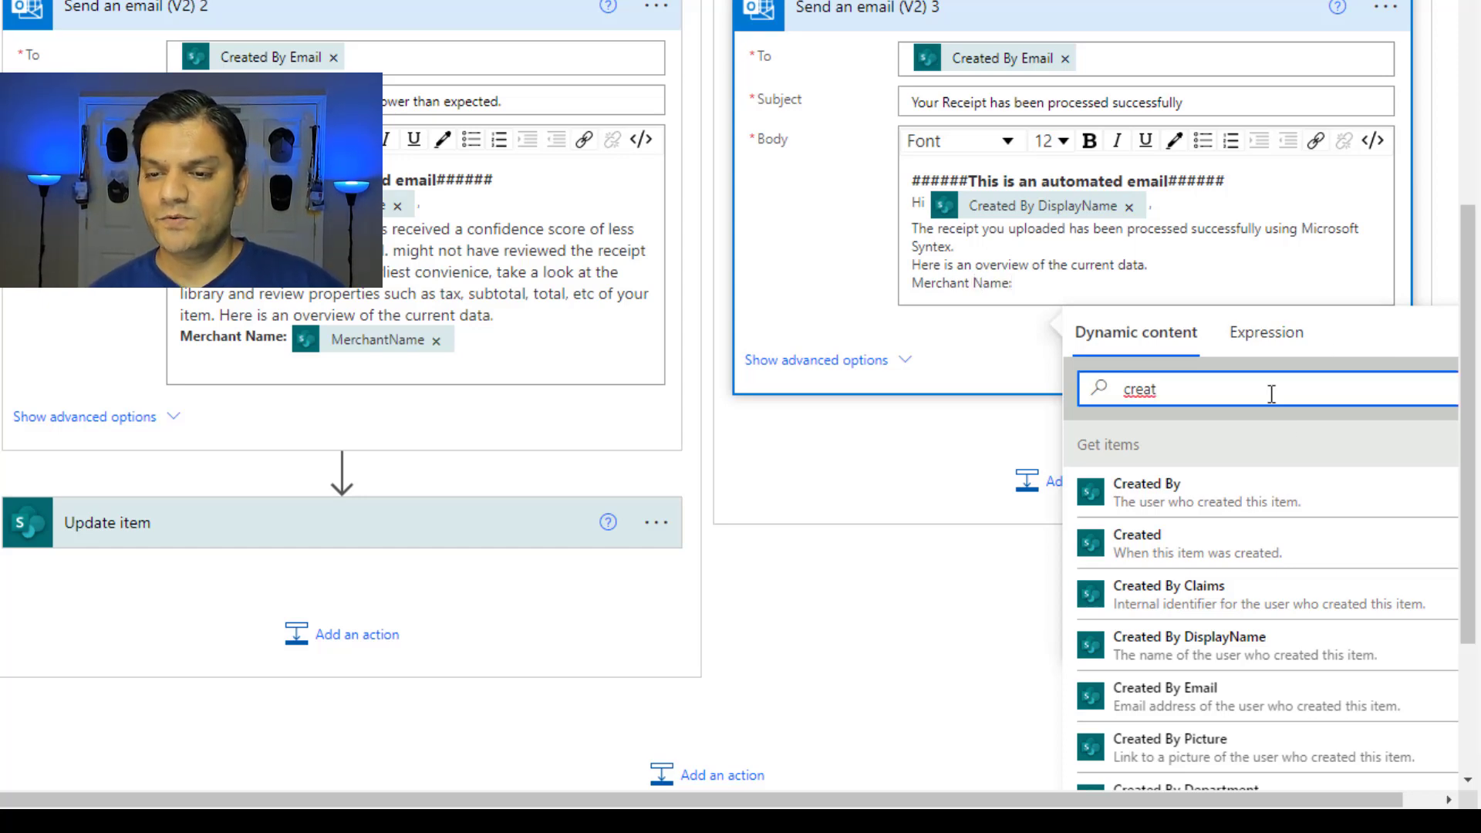
key("BackSpace")
key("BackSpace")
key("BackSpace")
key("BackSpace")
key("BackSpace")
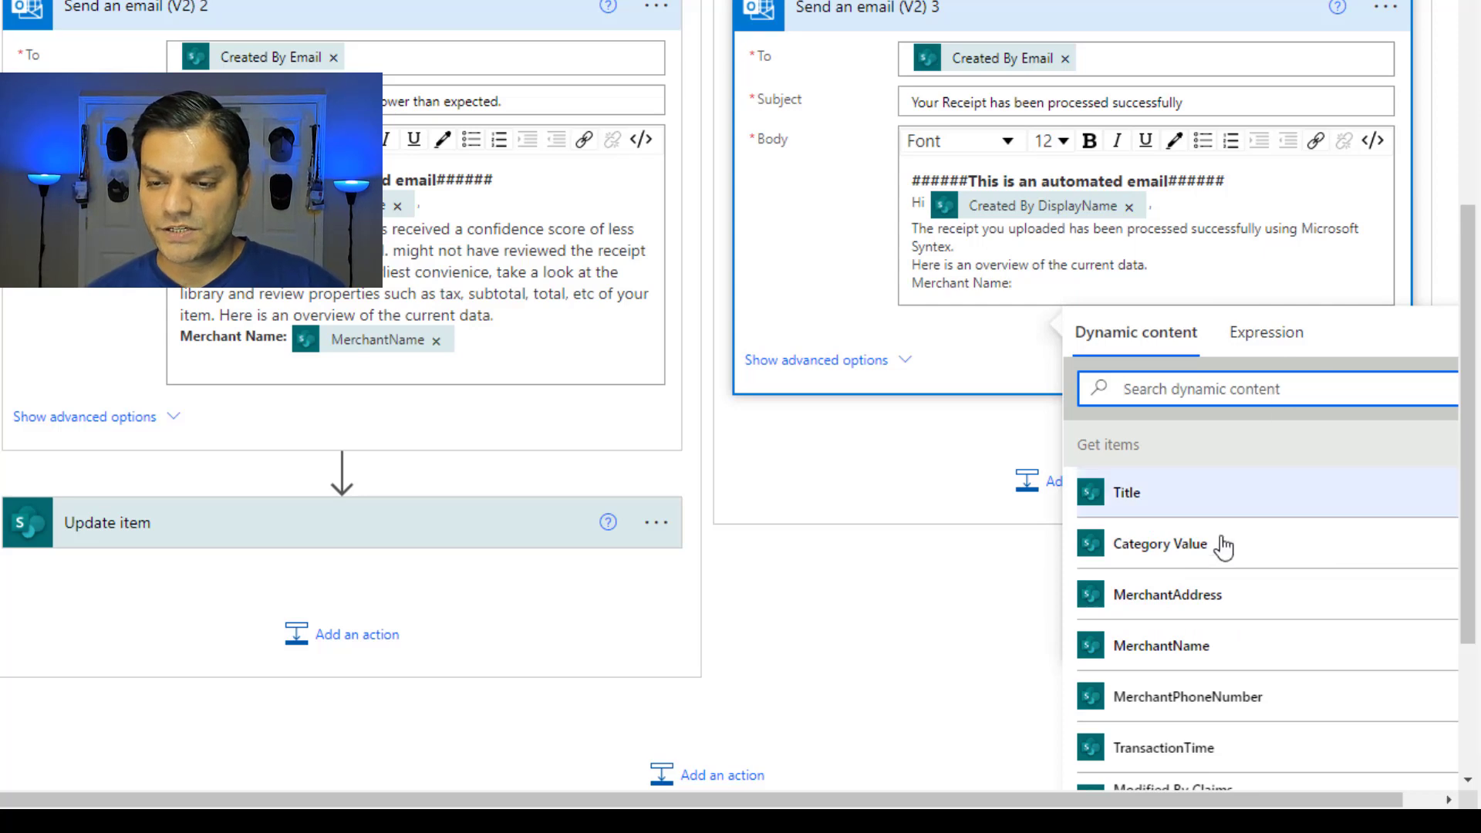
left_click(1201, 652)
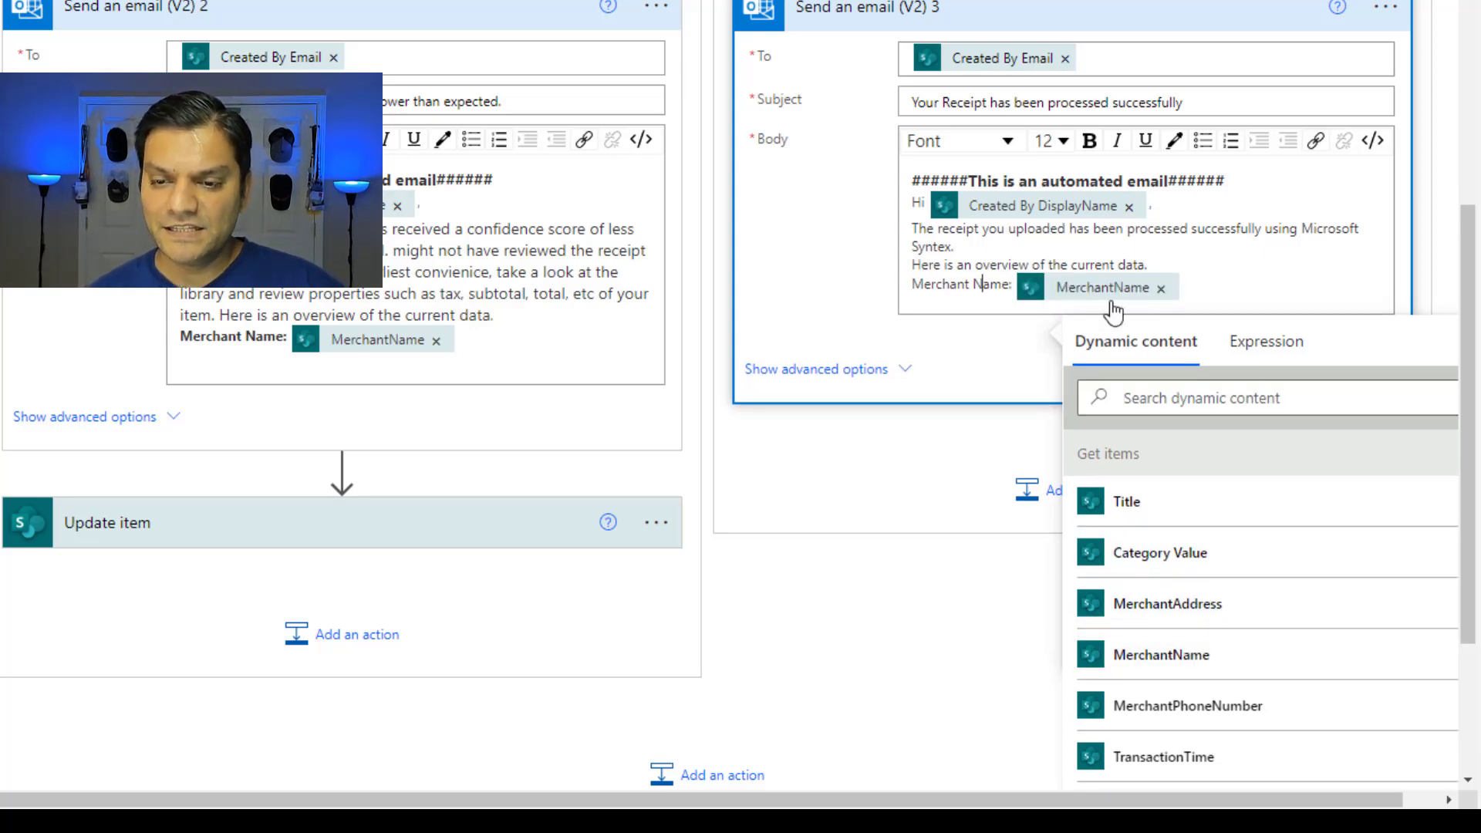
- Make the "Merchant Name:" label in the success email's body bold
key("Right")
key("Right")
key("shift+Home")
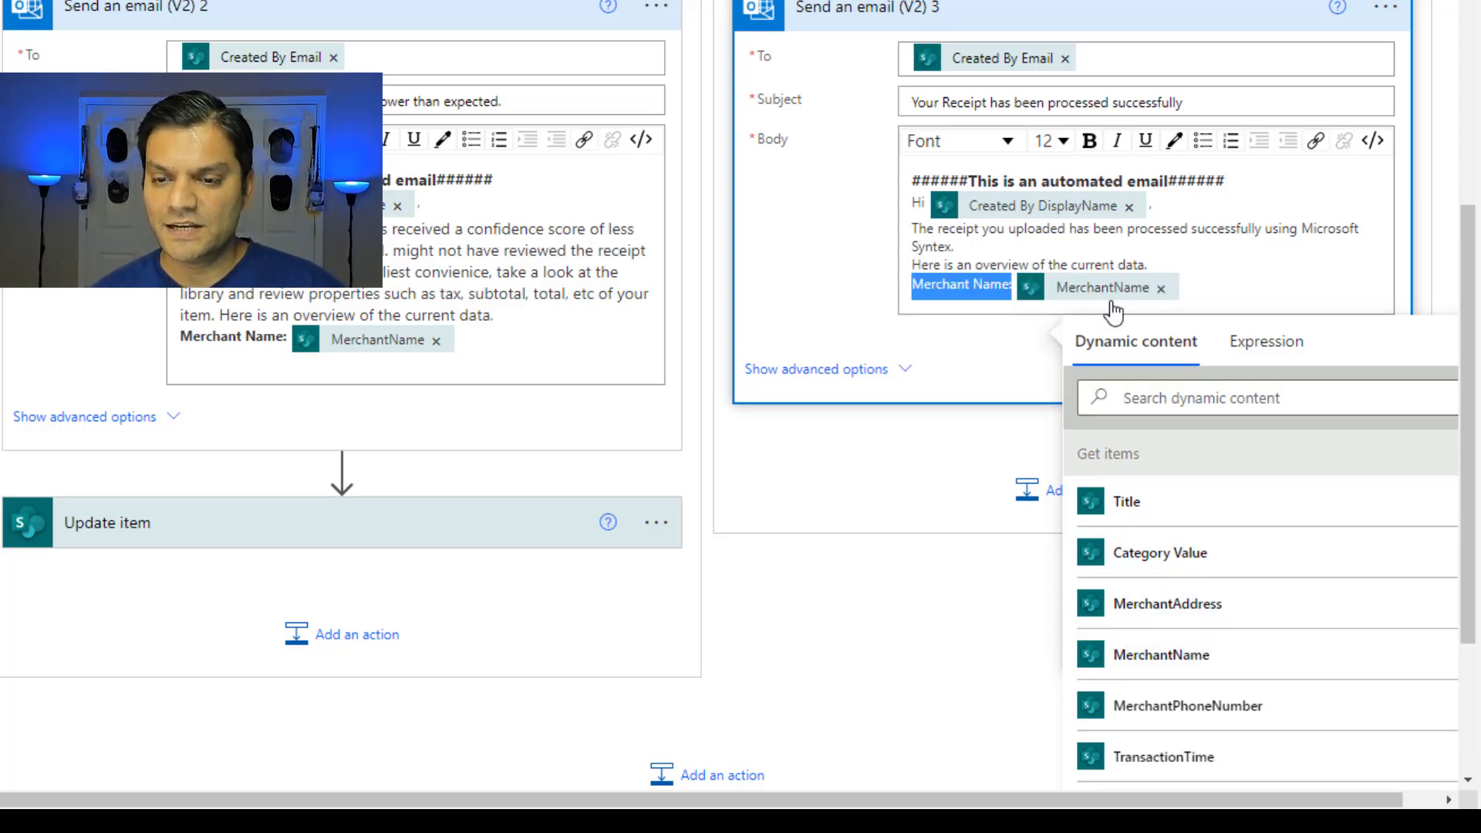
left_click(1089, 140)
- Add a "Merchant Address:" line with the MerchantAddress dynamic value below the merchant name
left_click(1251, 283)
key("Return")
type("Merchant name:")
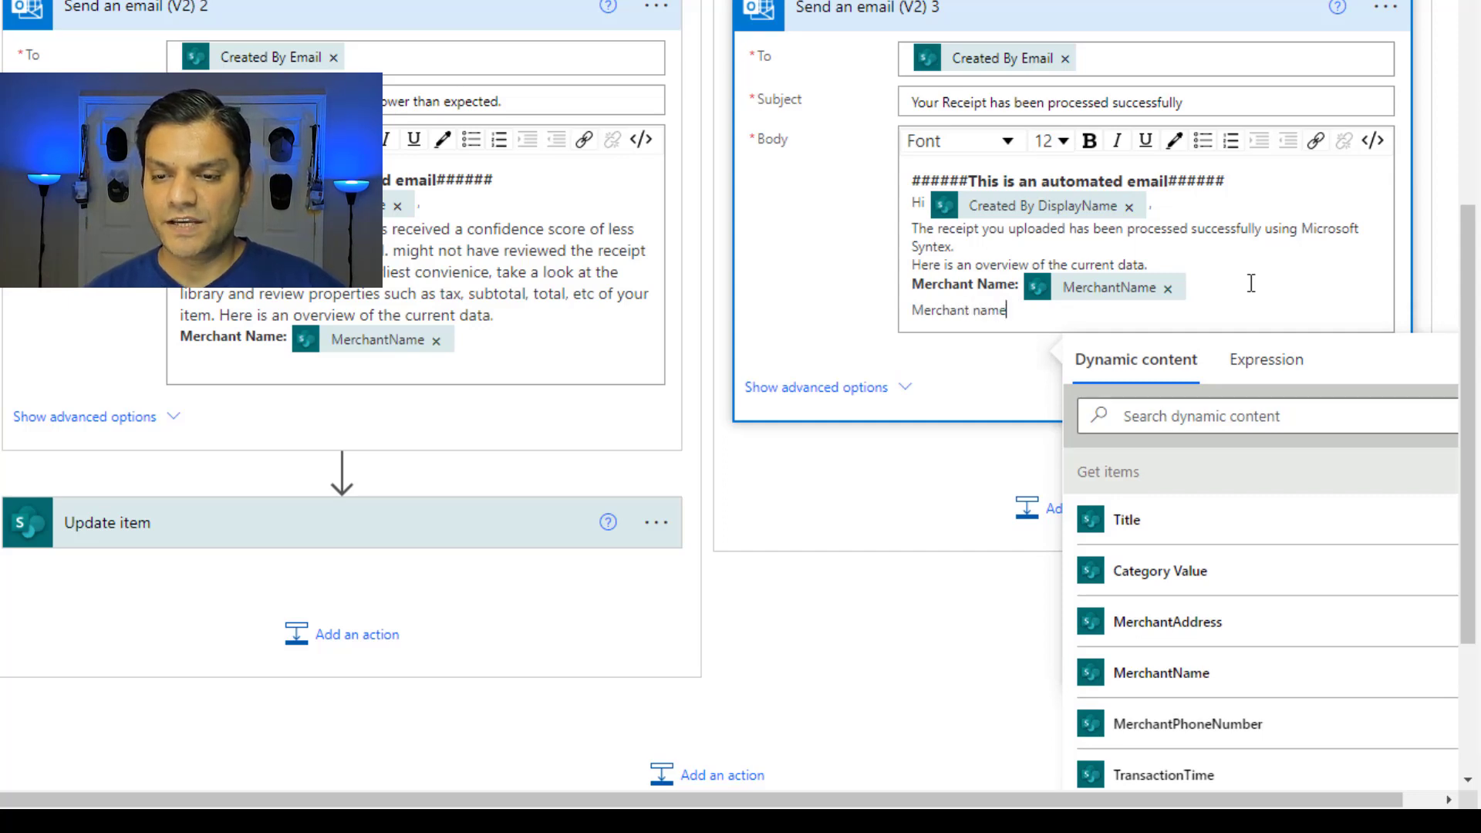
key("BackSpace")
key("BackSpace")
key("BackSpace")
key("BackSpace")
key("BackSpace")
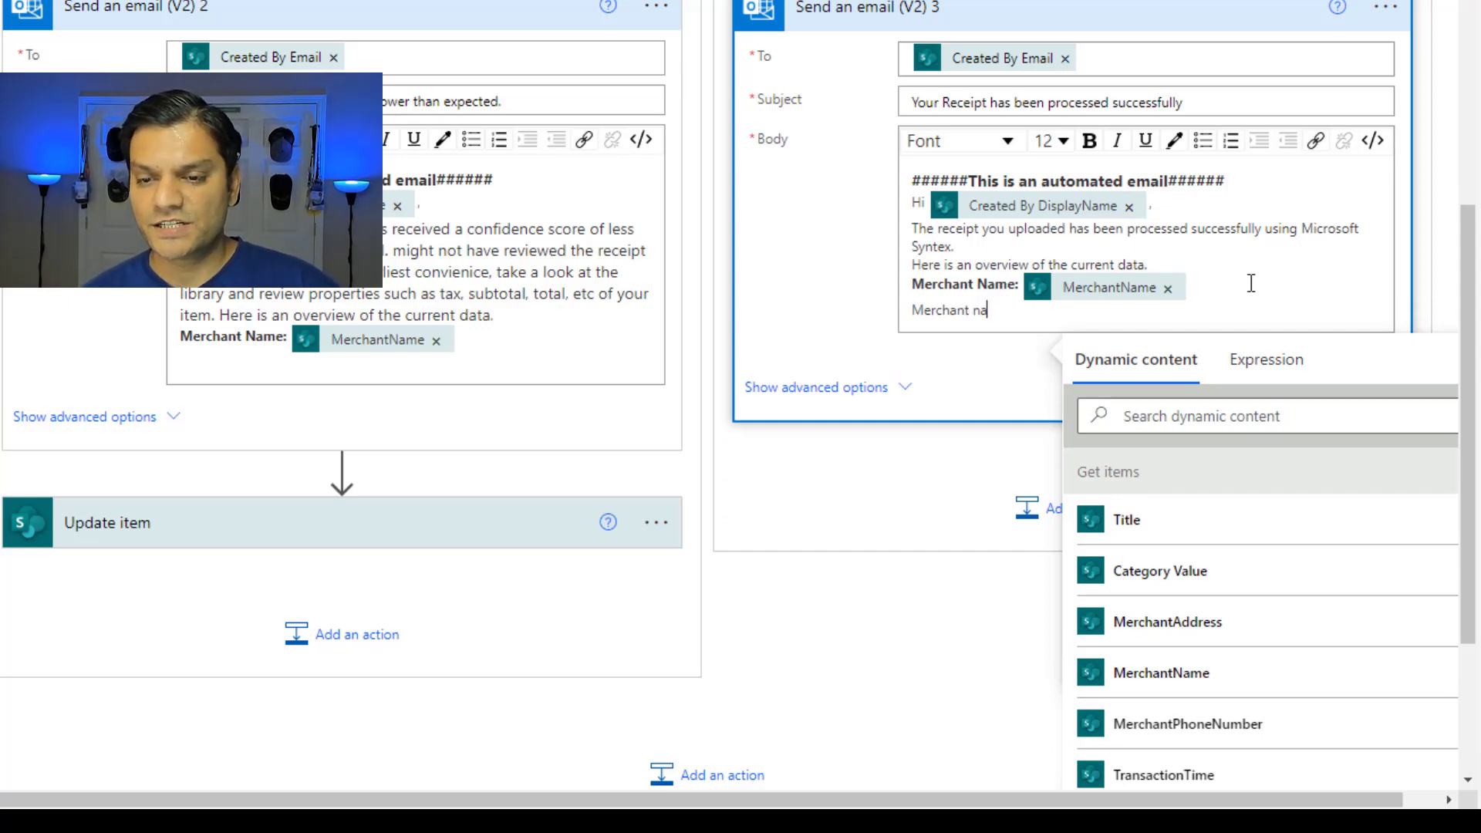
type("Address")
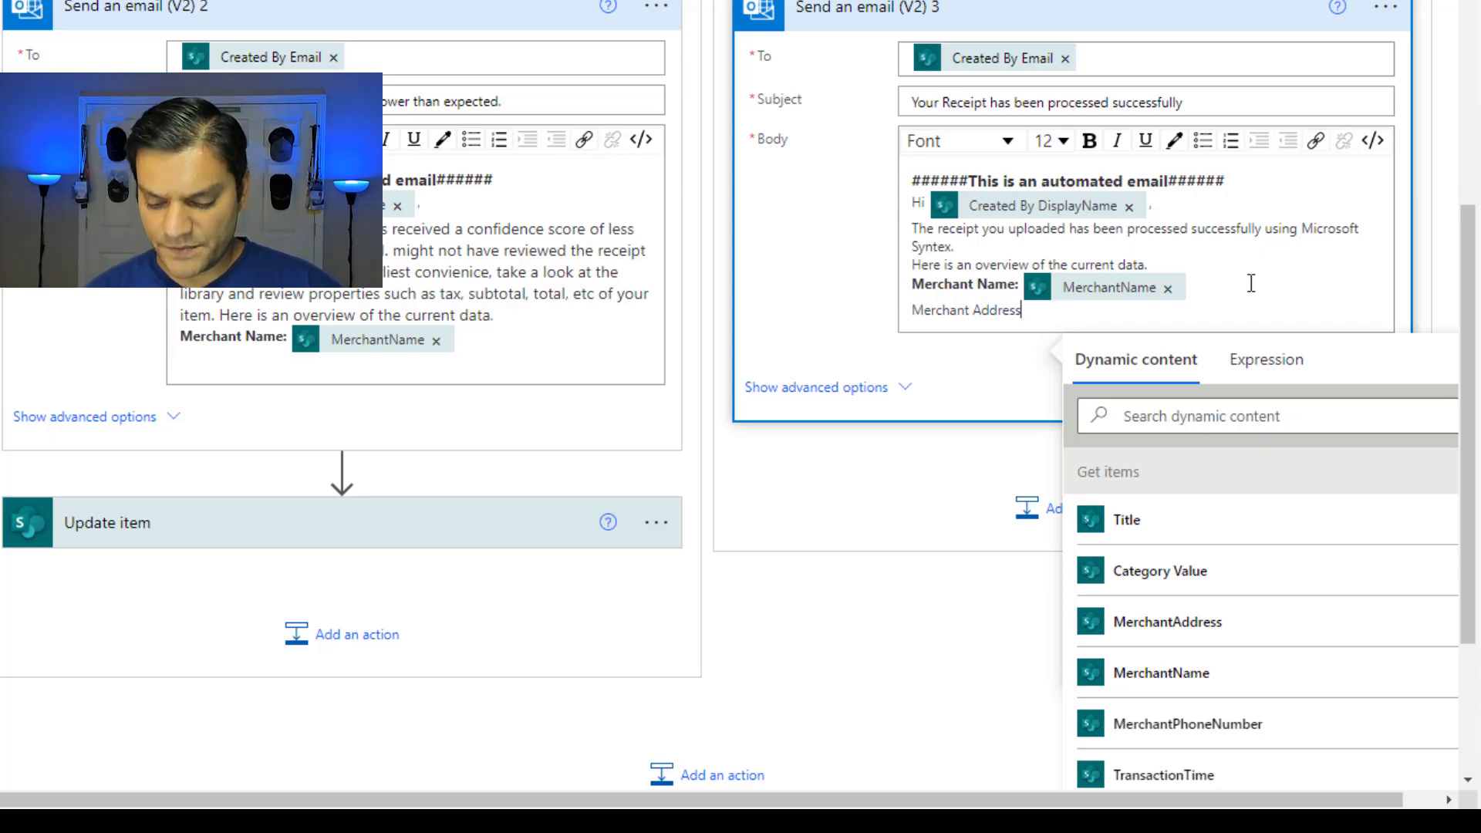
type(":")
left_click(1265, 626)
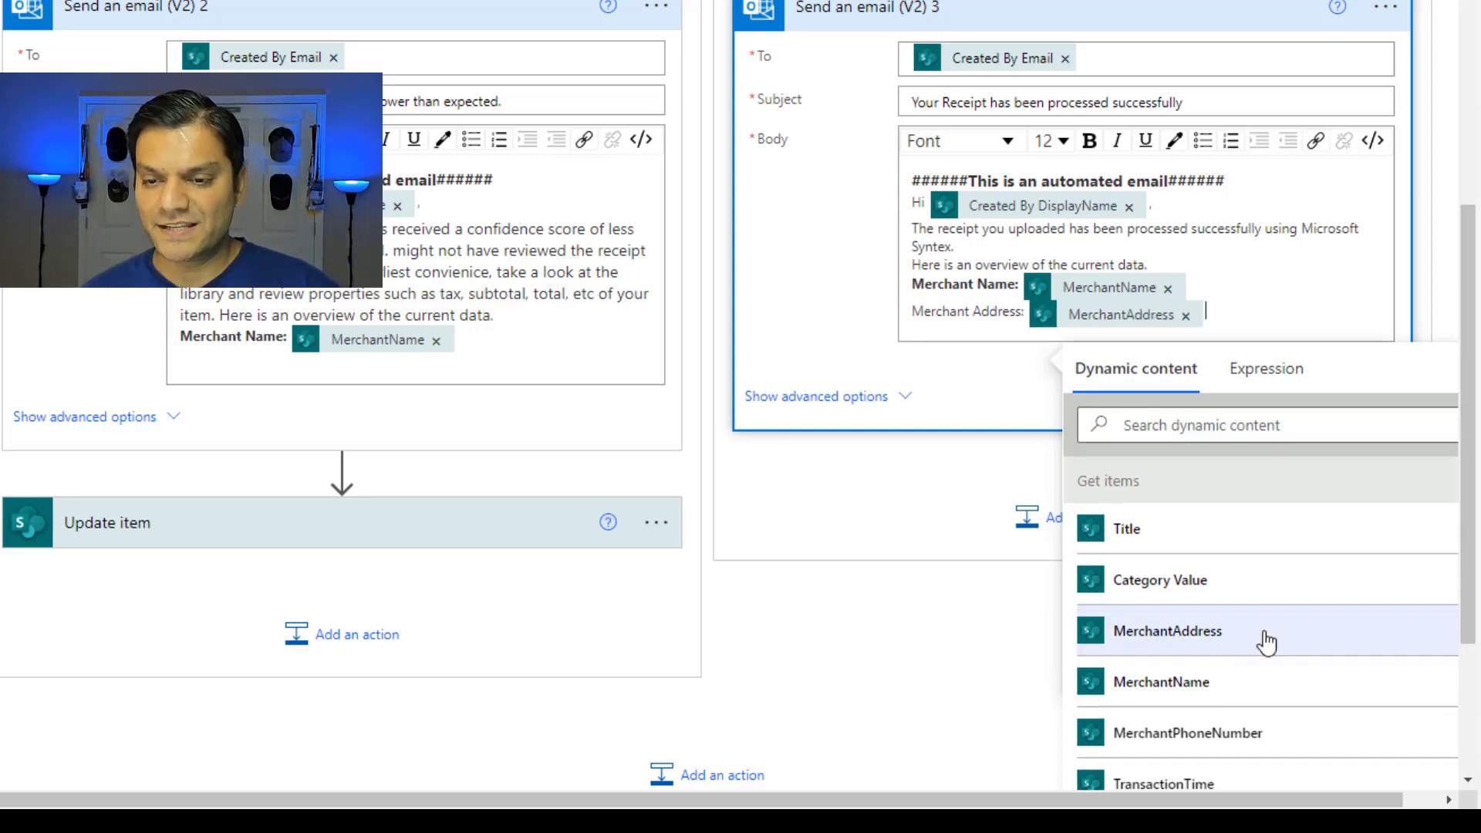
- Make the "Merchant Address:" label in the success email's body bold
key("Home")
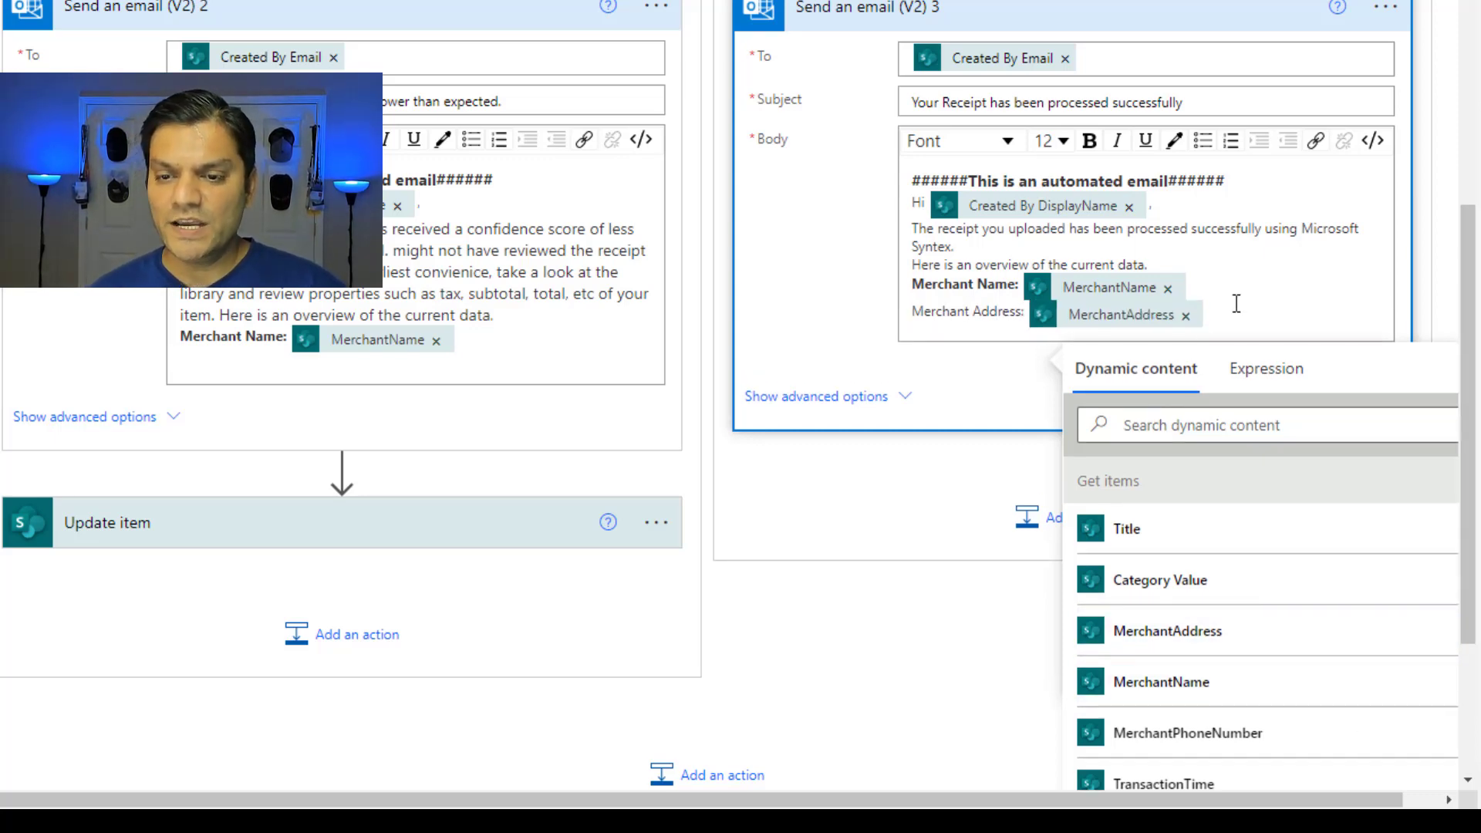
key("shift+Right")
key("shift+Right")
key("shift+Right")
key("shift+Right")
key("shift+Right")
key("shift+Right")
key("shift+Right")
key("shift+Right")
key("shift+Right")
key("shift+Right")
key("shift+Right")
key("shift+Right")
key("shift+Right")
key("shift+Right")
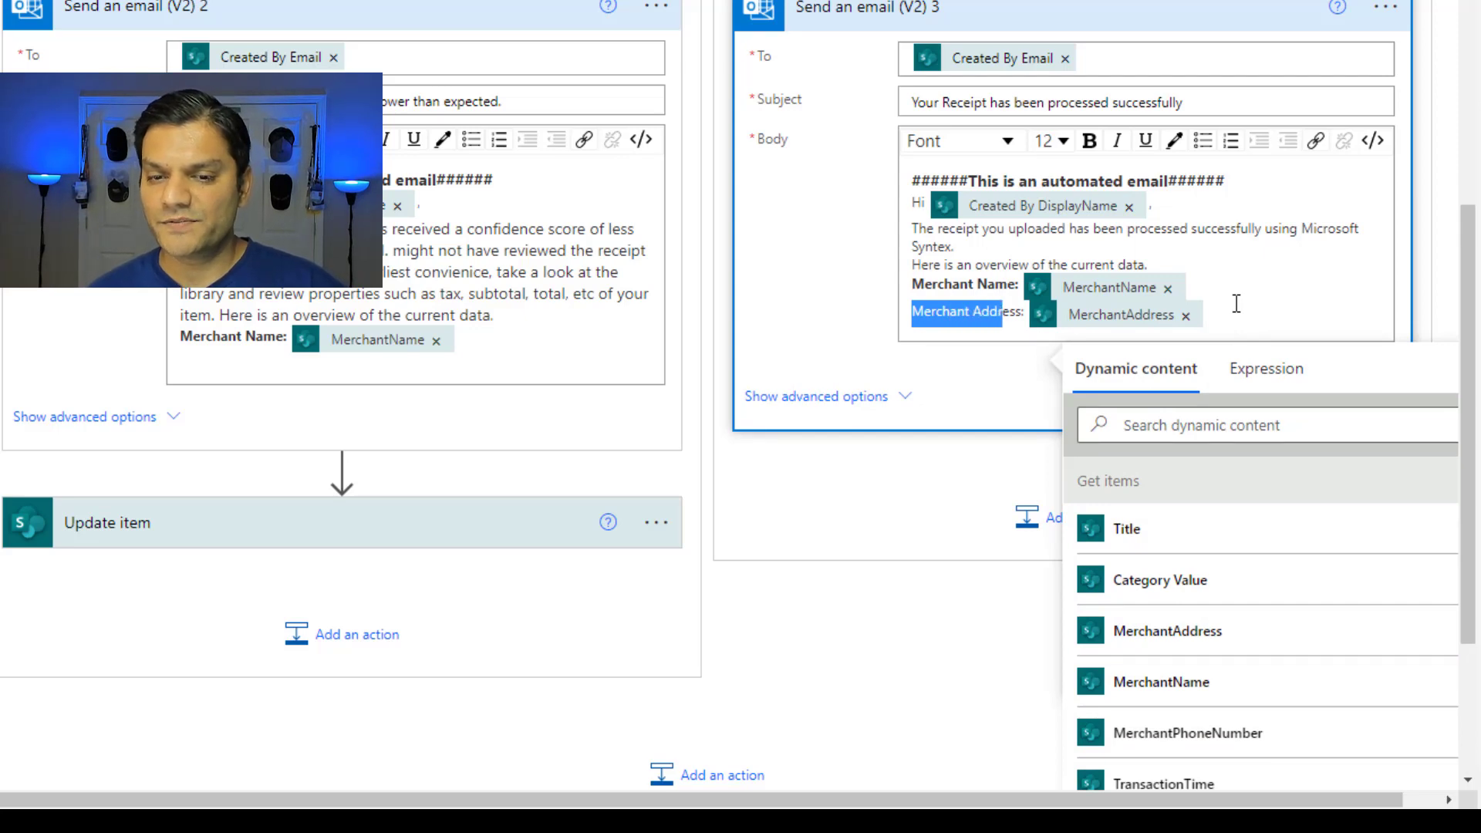
key("shift+Right")
key("shift+Right")
key("shift+Right")
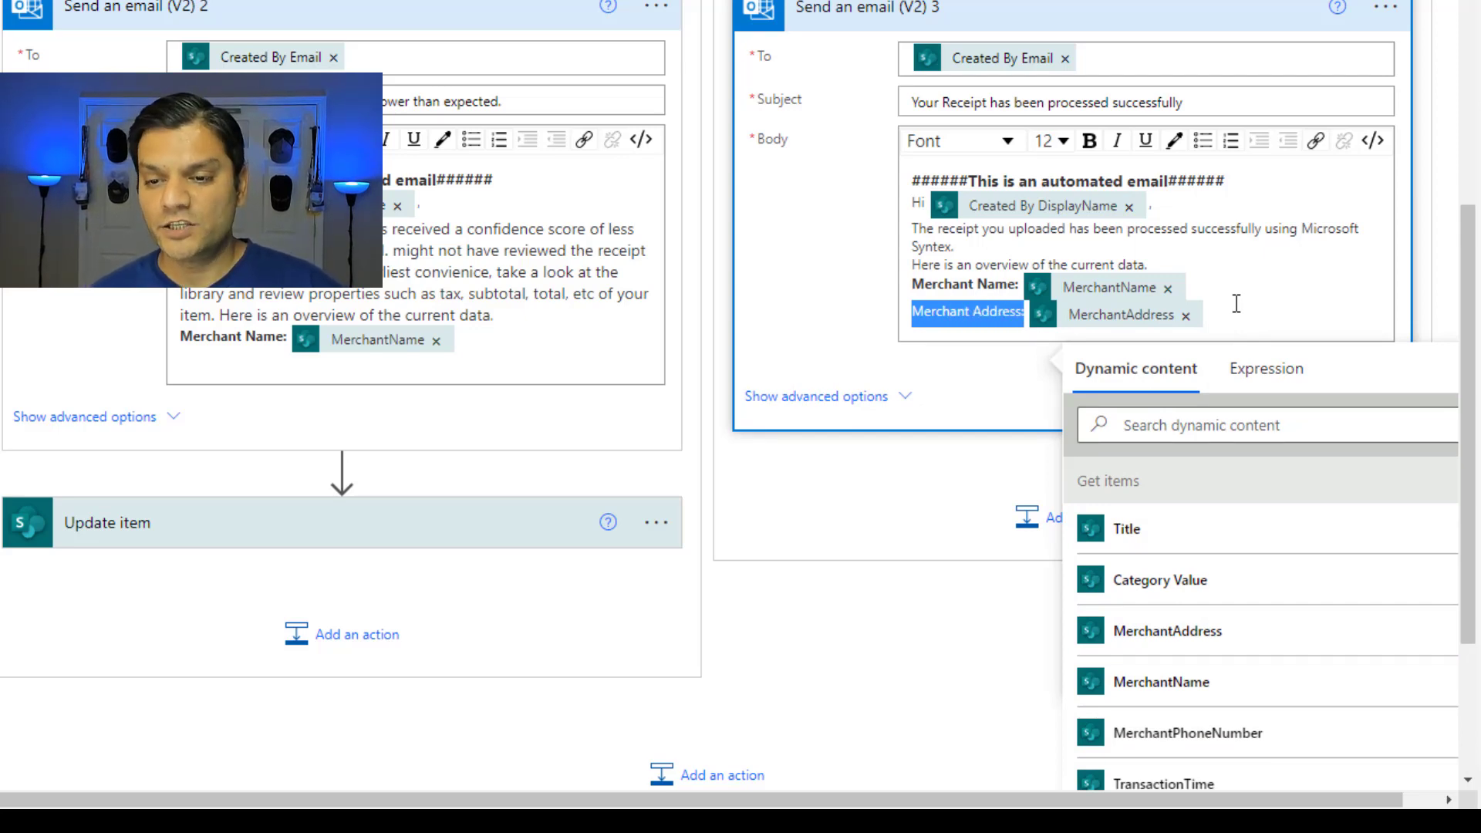
left_click(1090, 141)
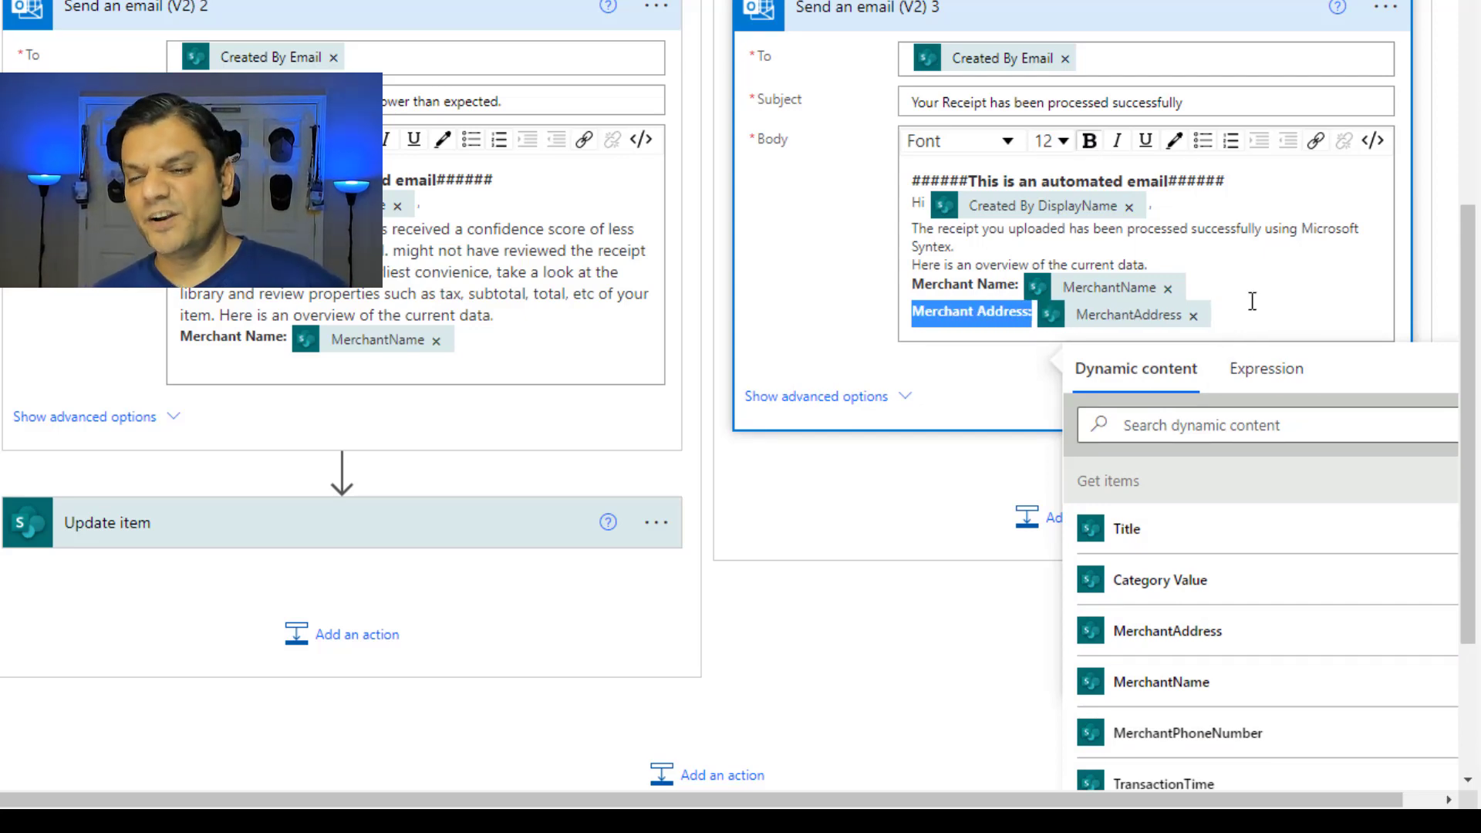
left_click(1252, 301)
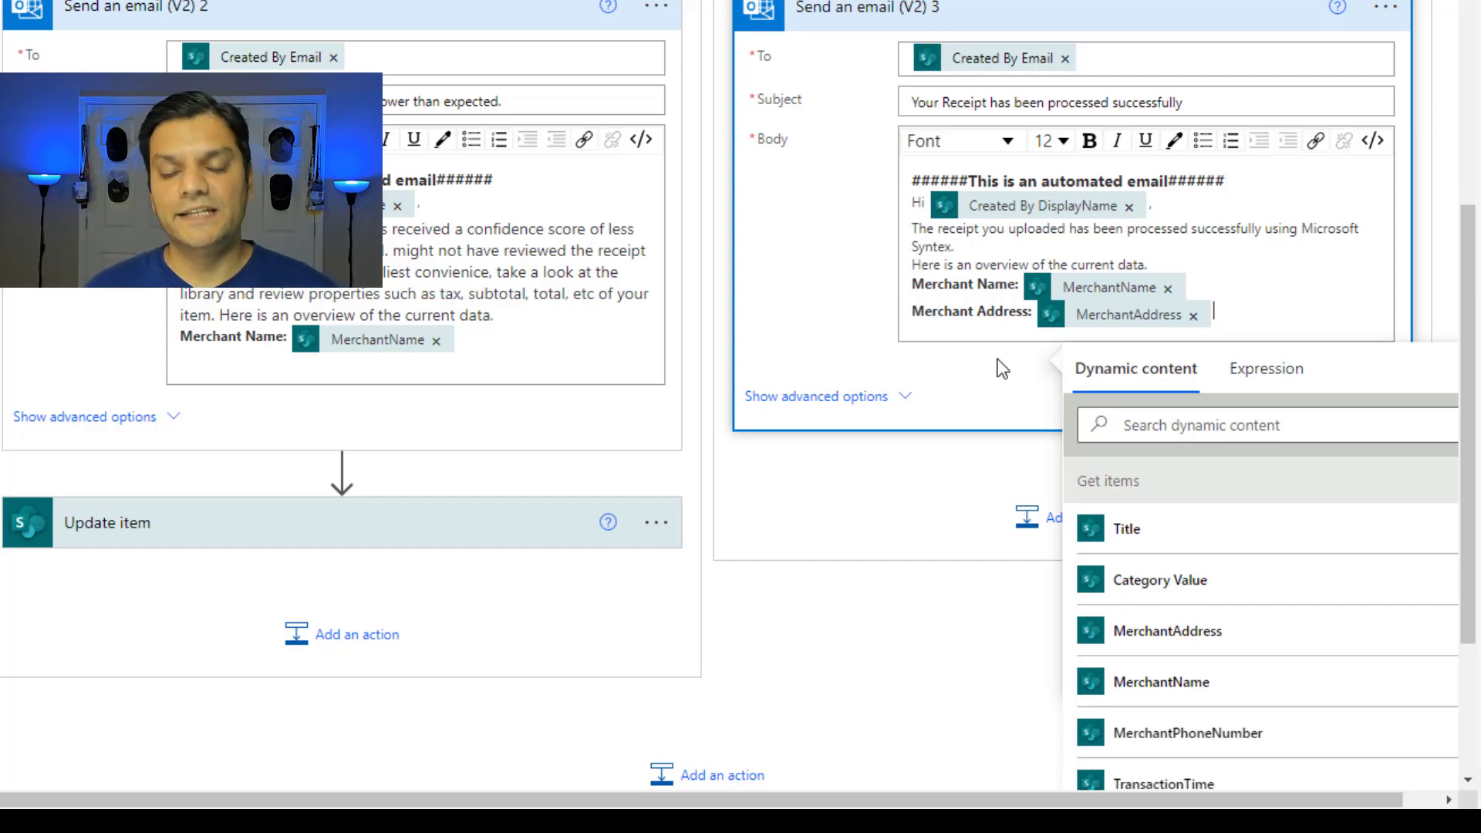
left_click(948, 485)
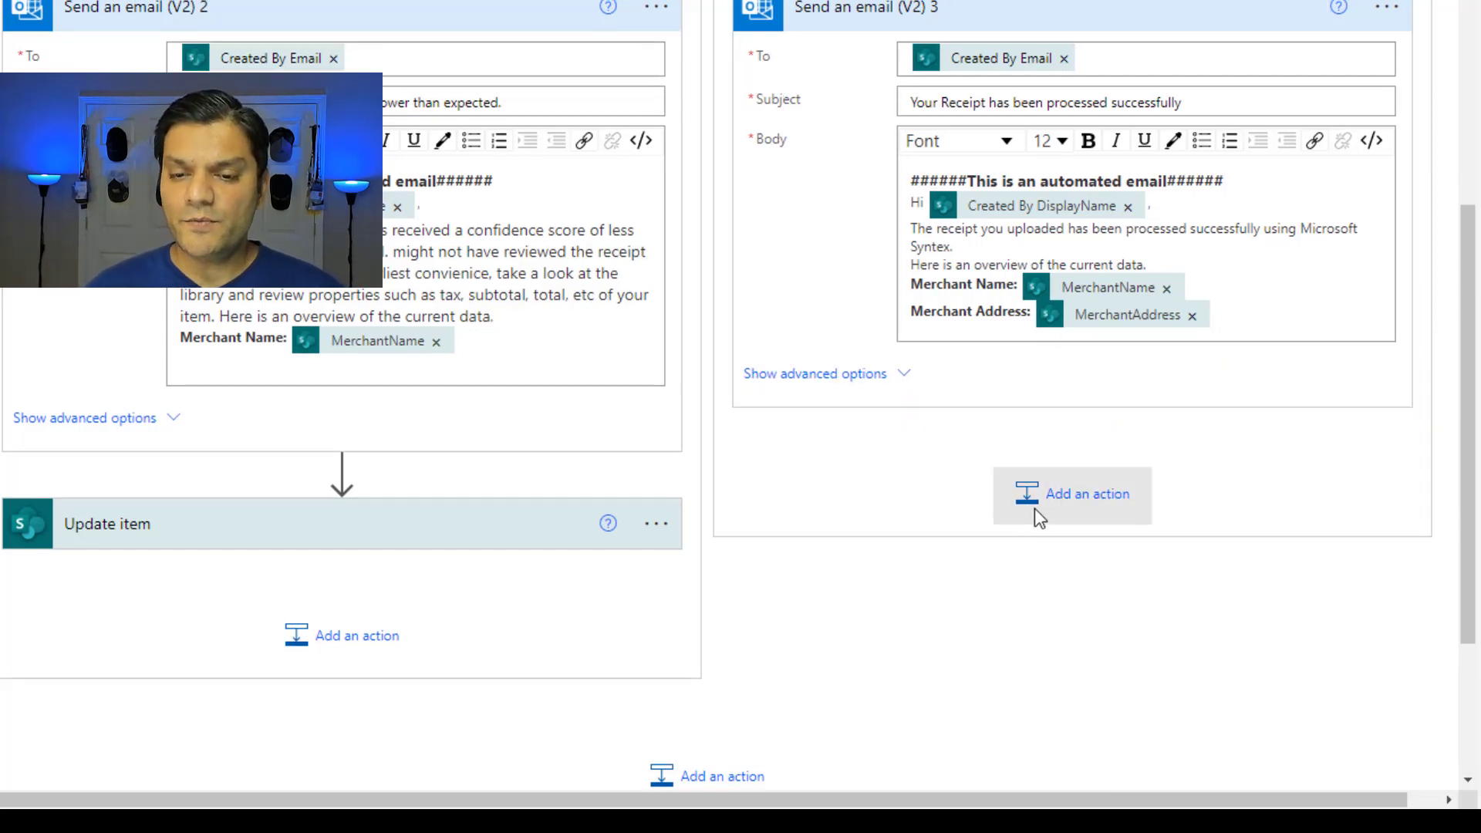
- Add a SharePoint Update item action after the success email in the low-confidence condition's If no branch
left_click(1037, 518)
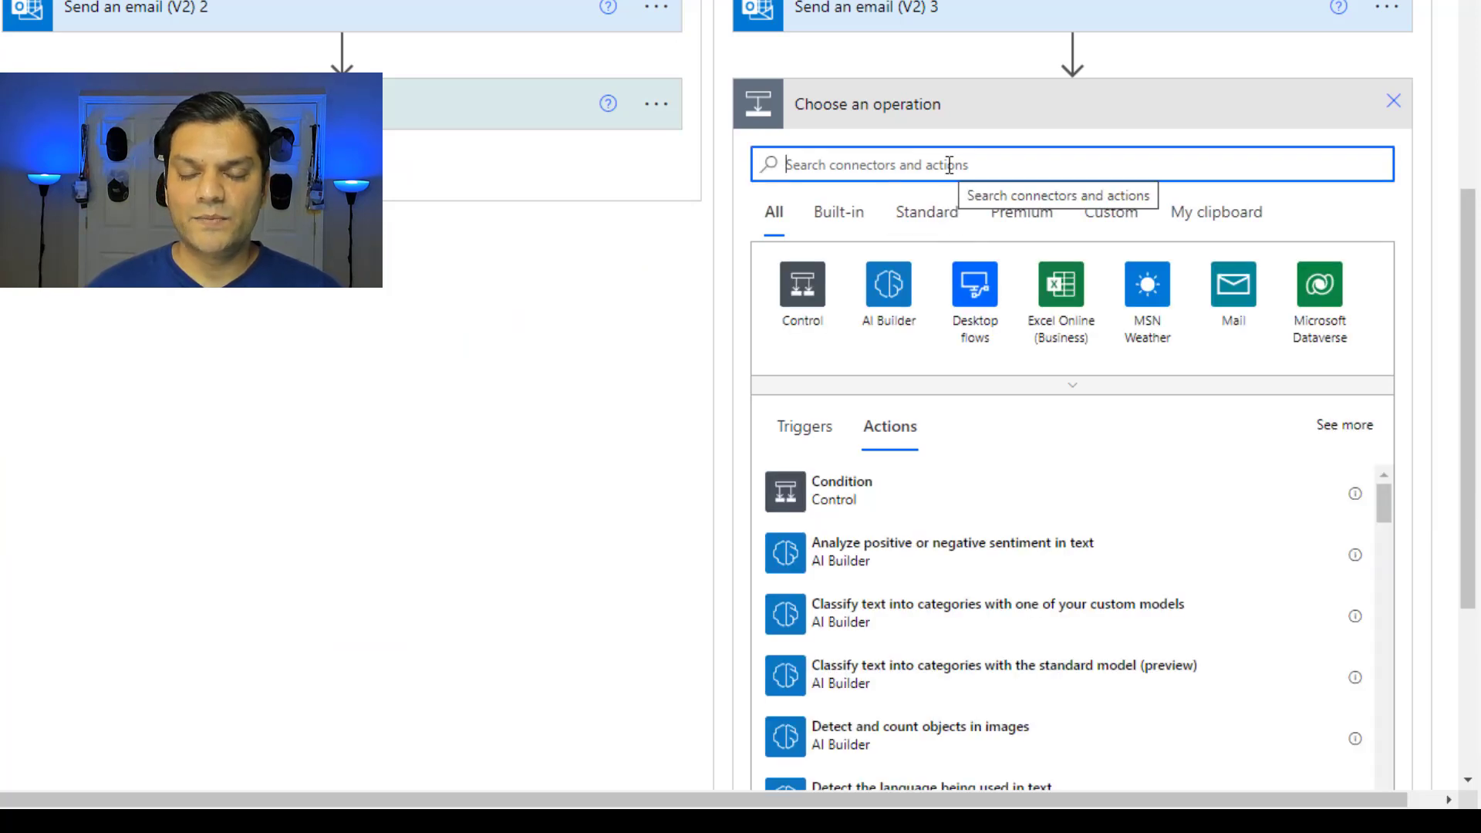
type("sh")
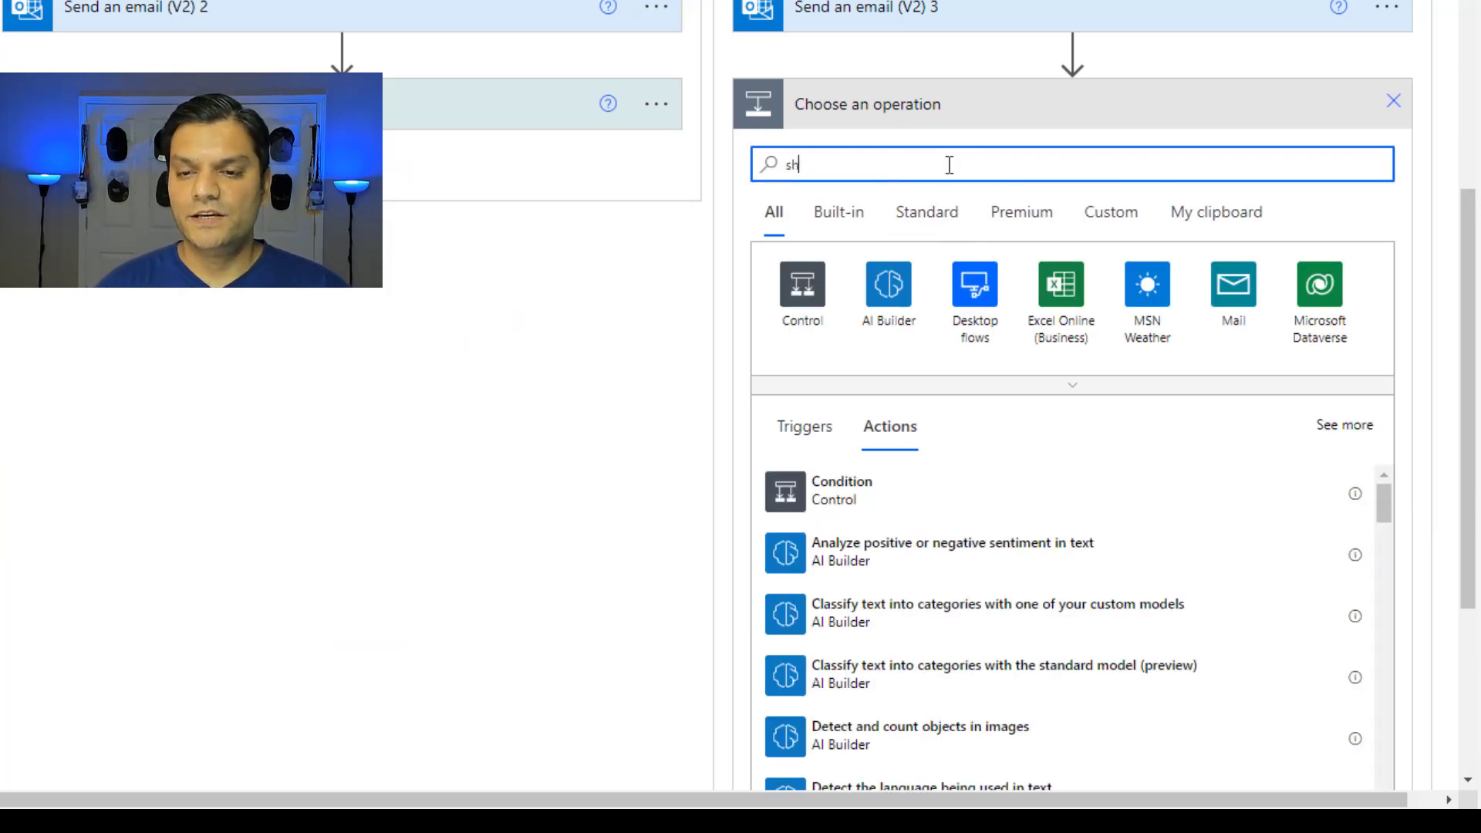
type("arepoint")
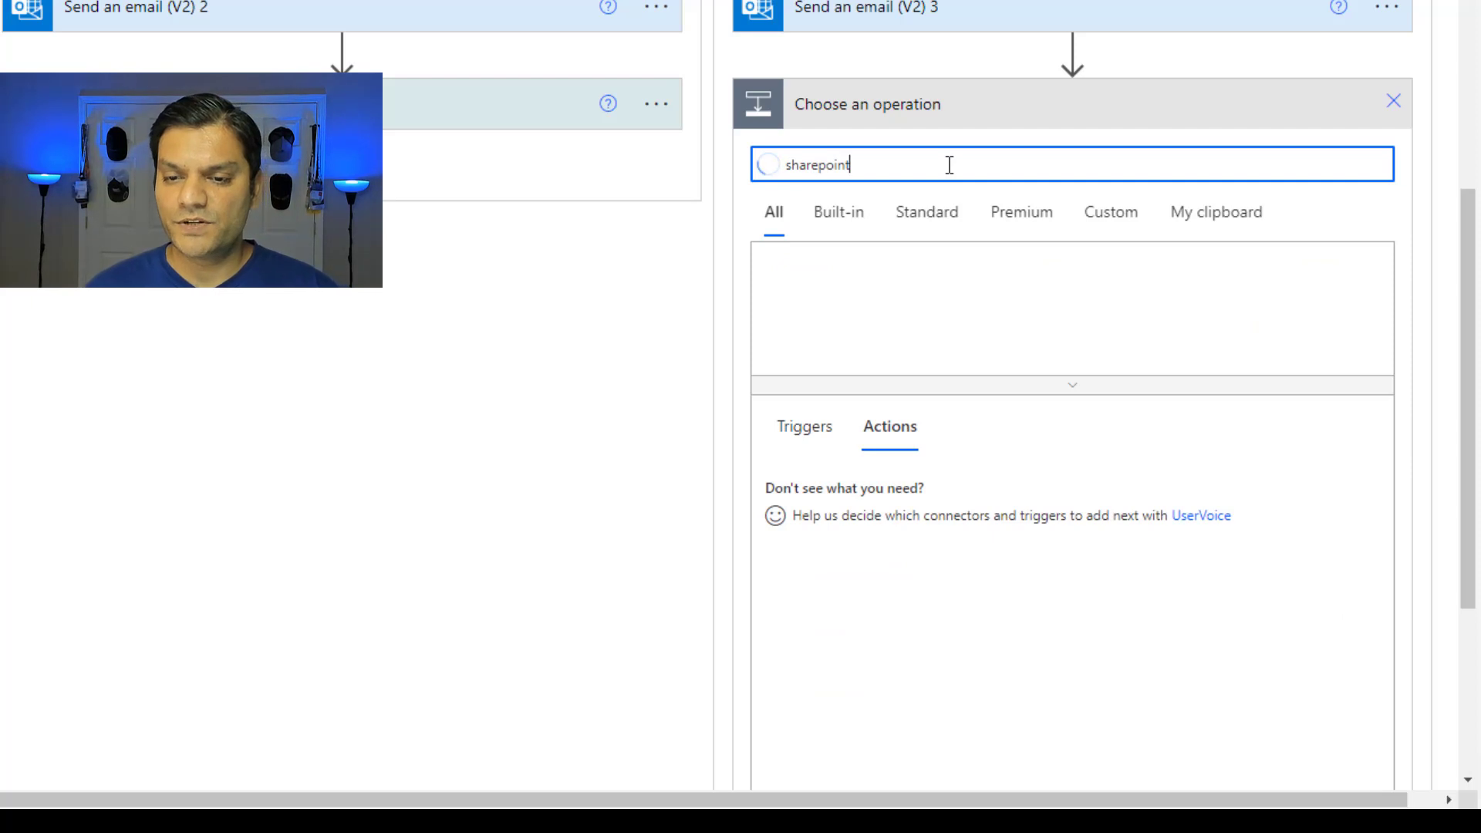
left_click(801, 309)
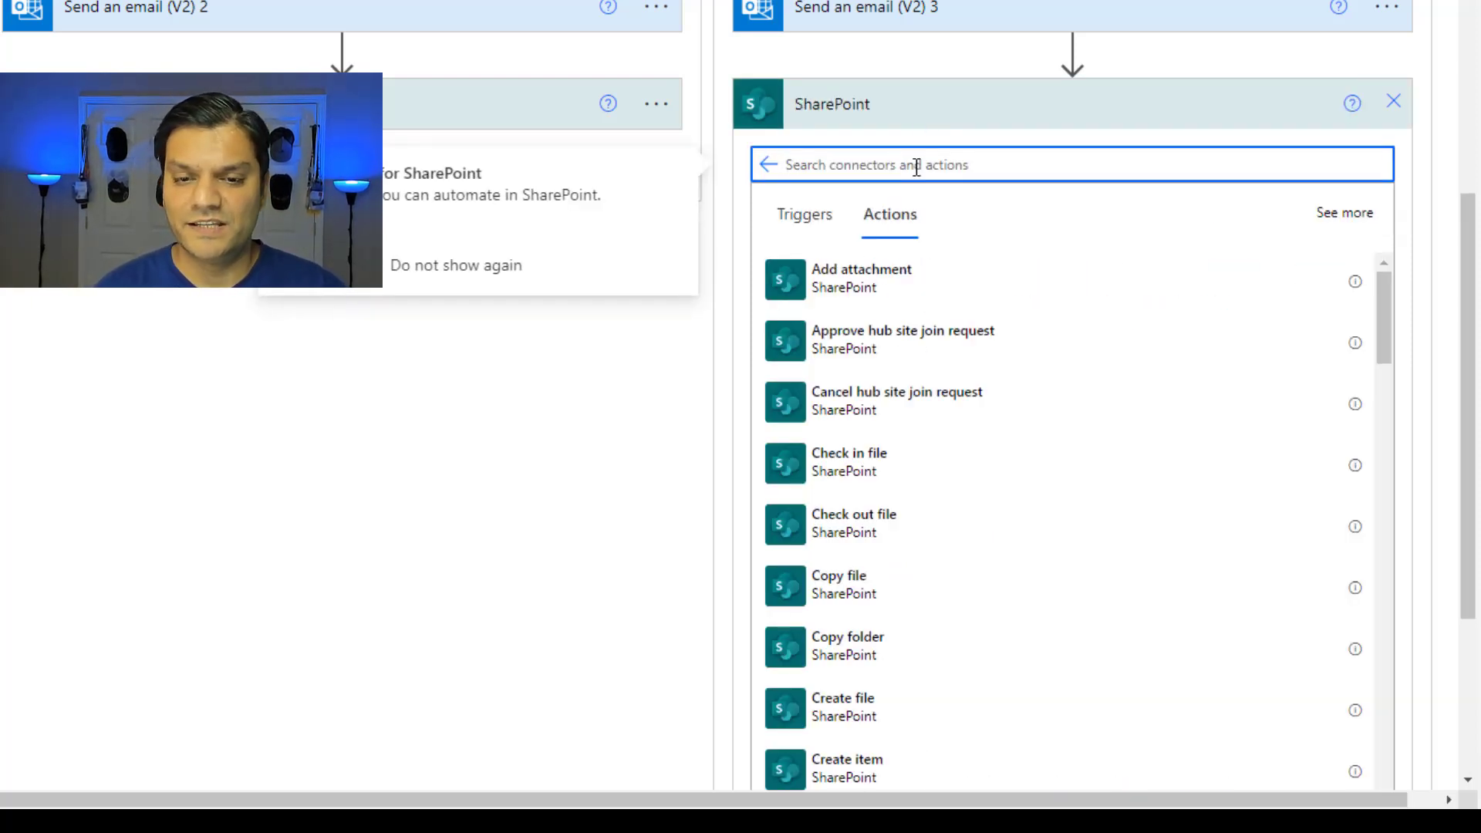
type("update i")
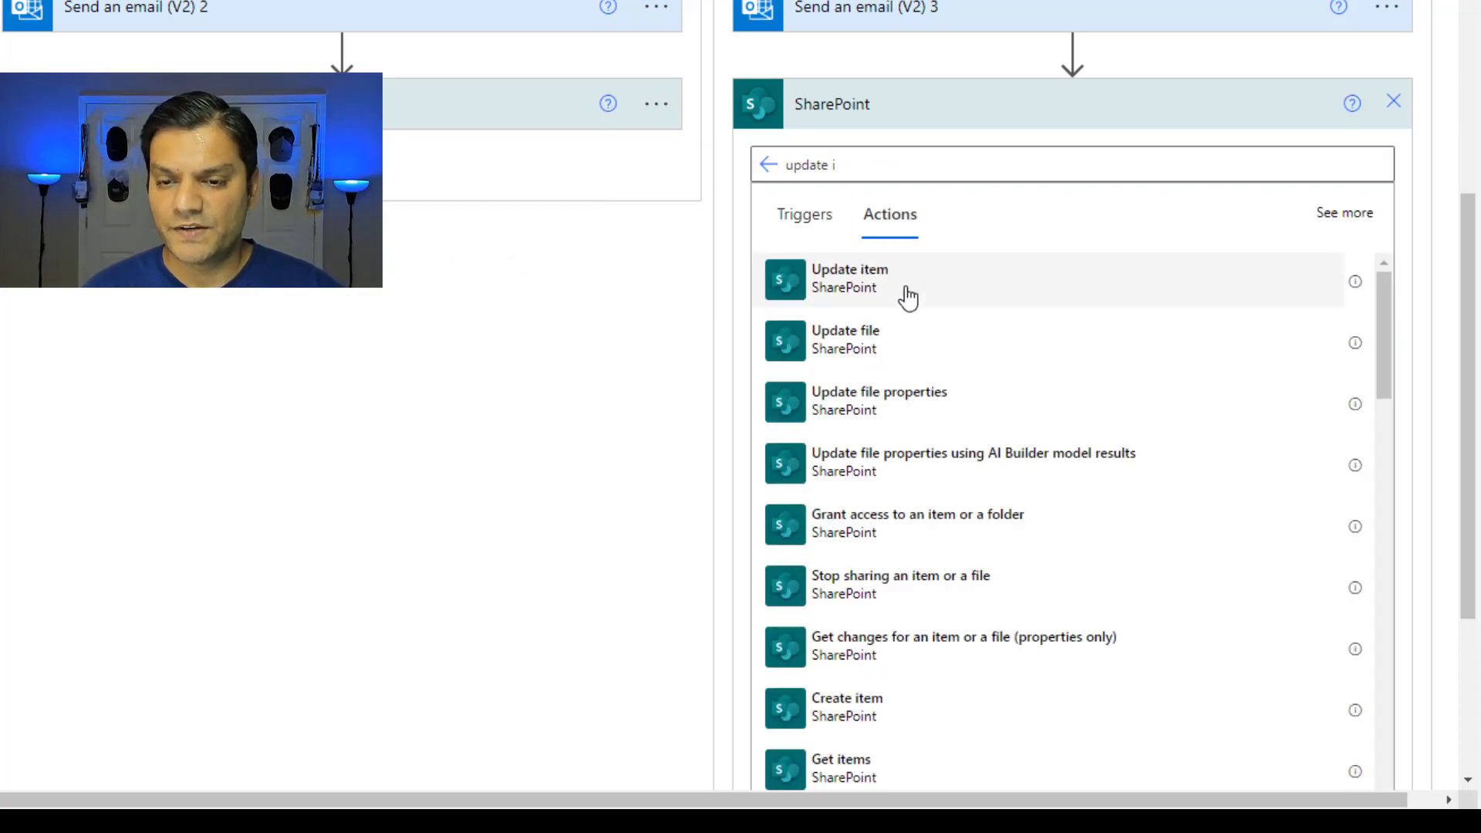
left_click(902, 297)
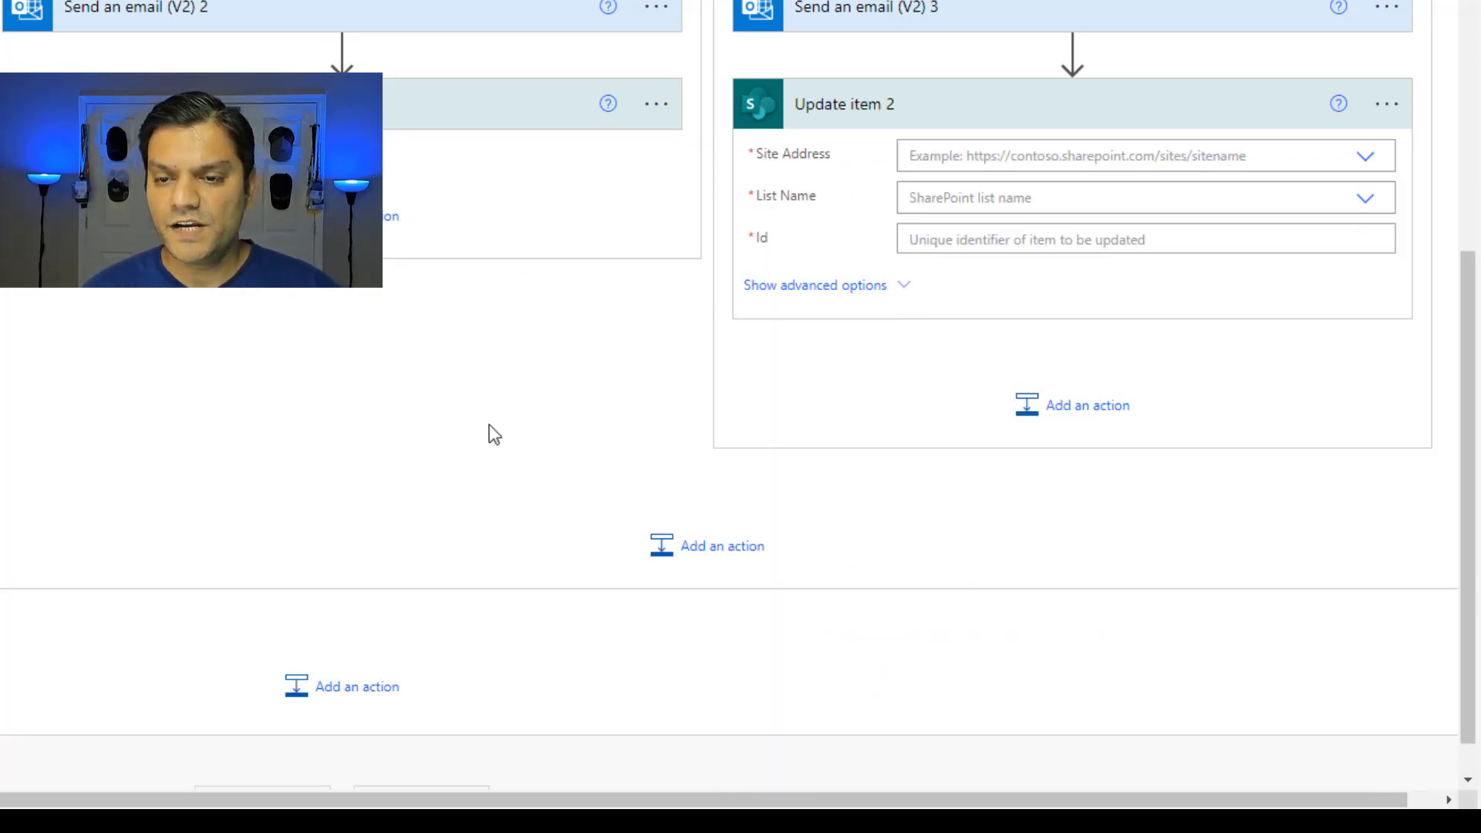
- Set the new Update item action's site address to Projects and its list name to the custom value Receipts
left_click(1367, 158)
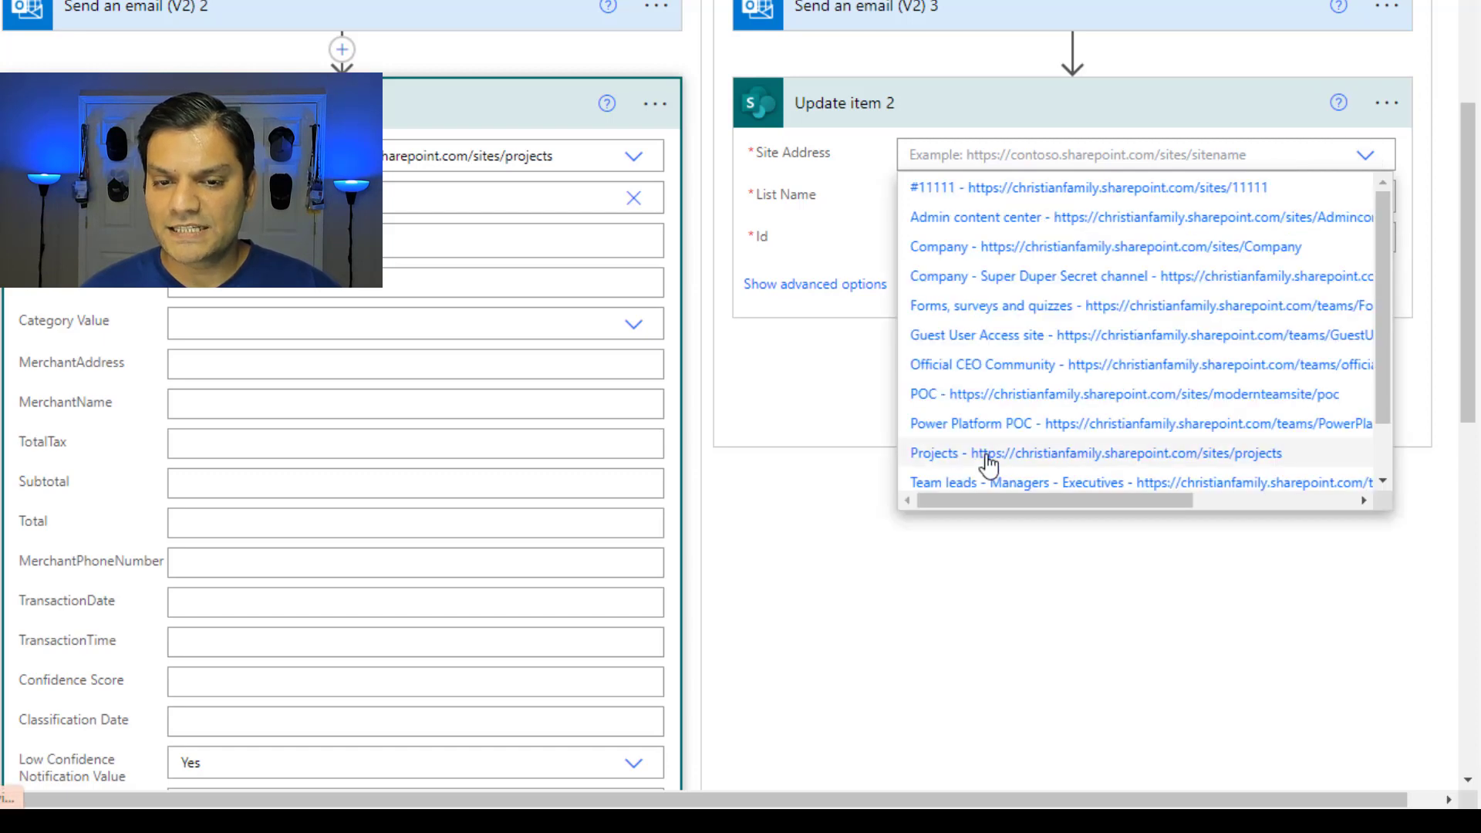
left_click(989, 462)
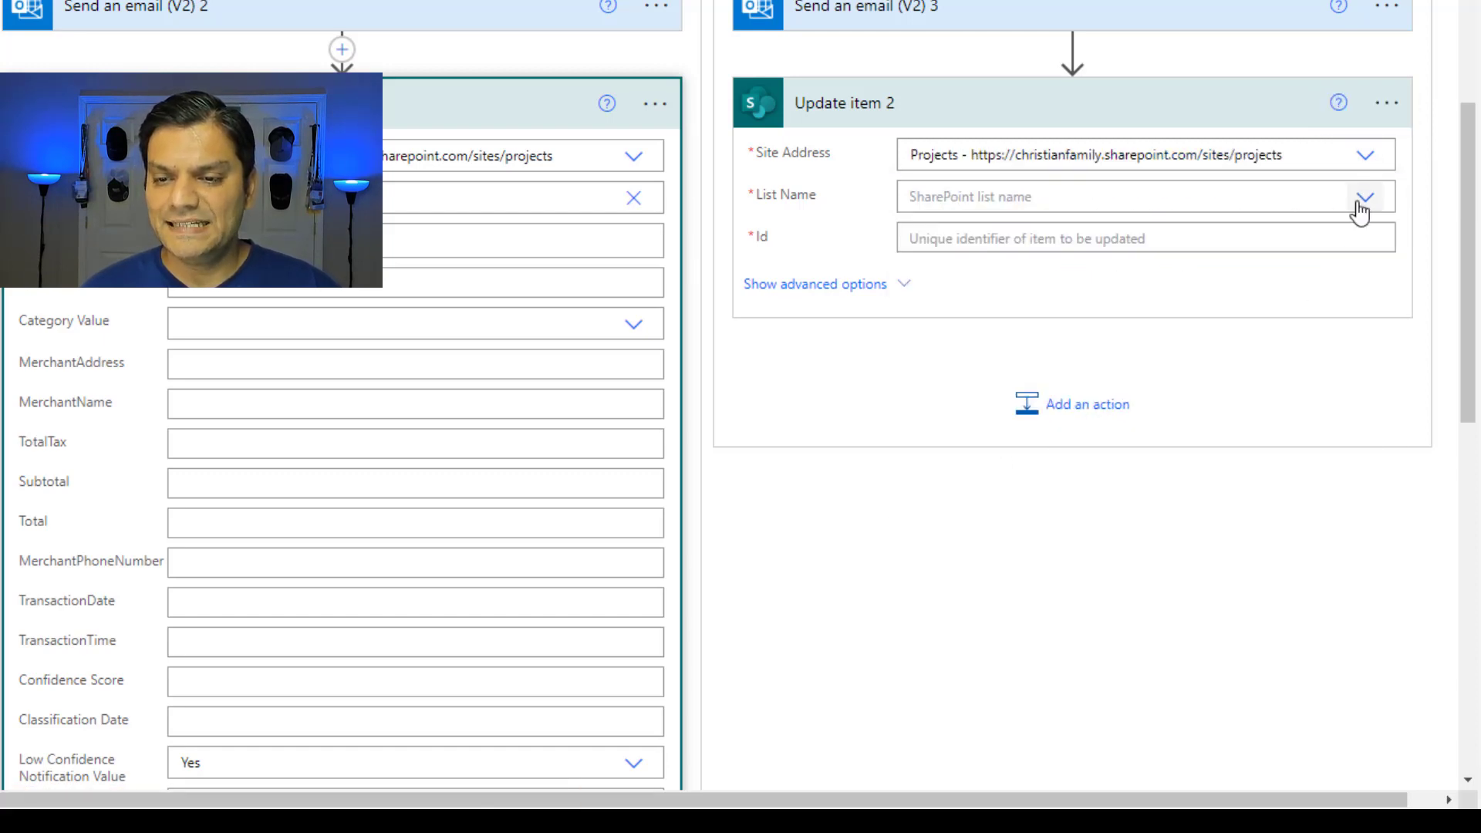
left_click(1362, 202)
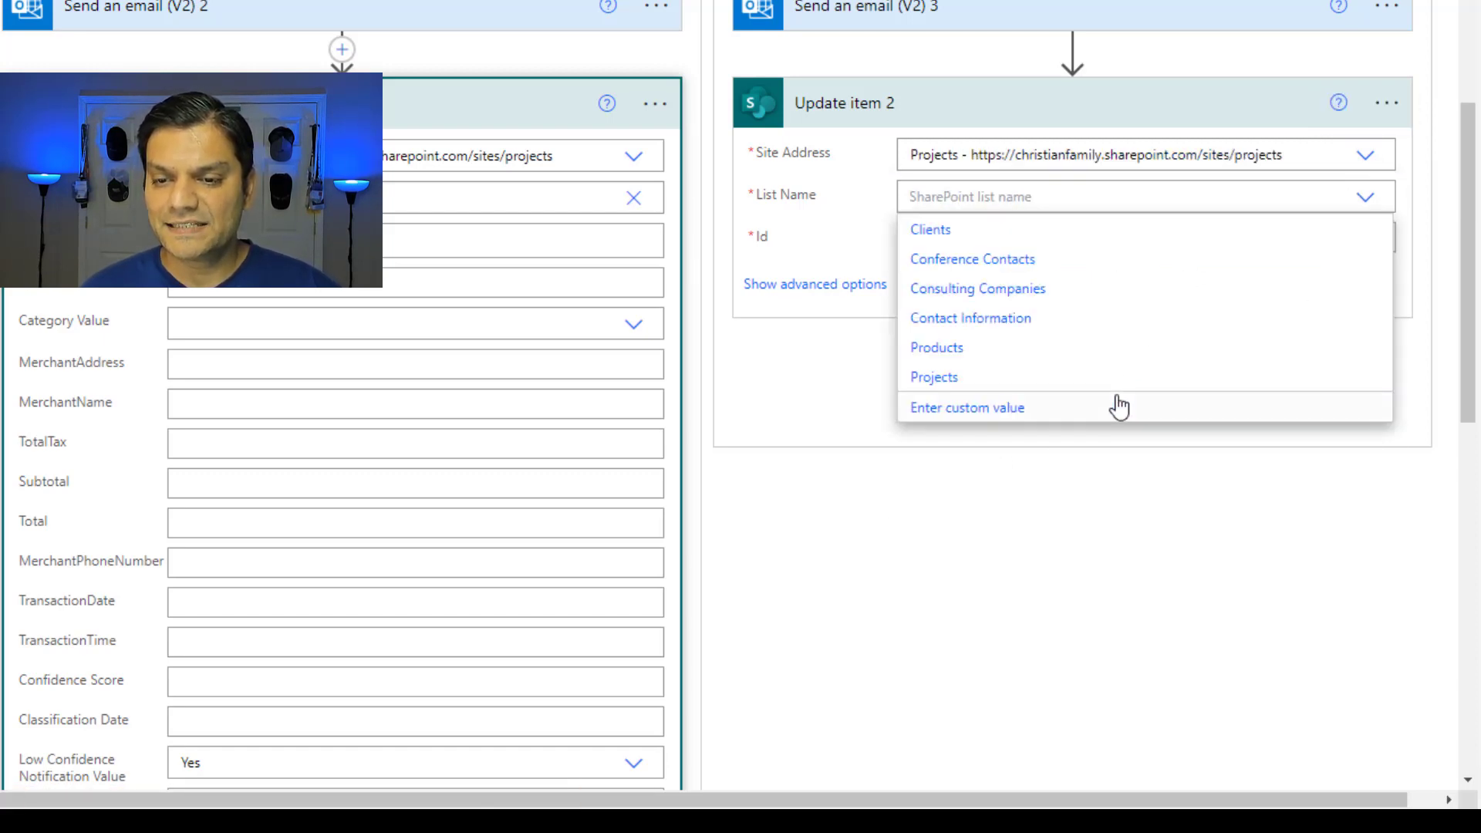
left_click(1008, 202)
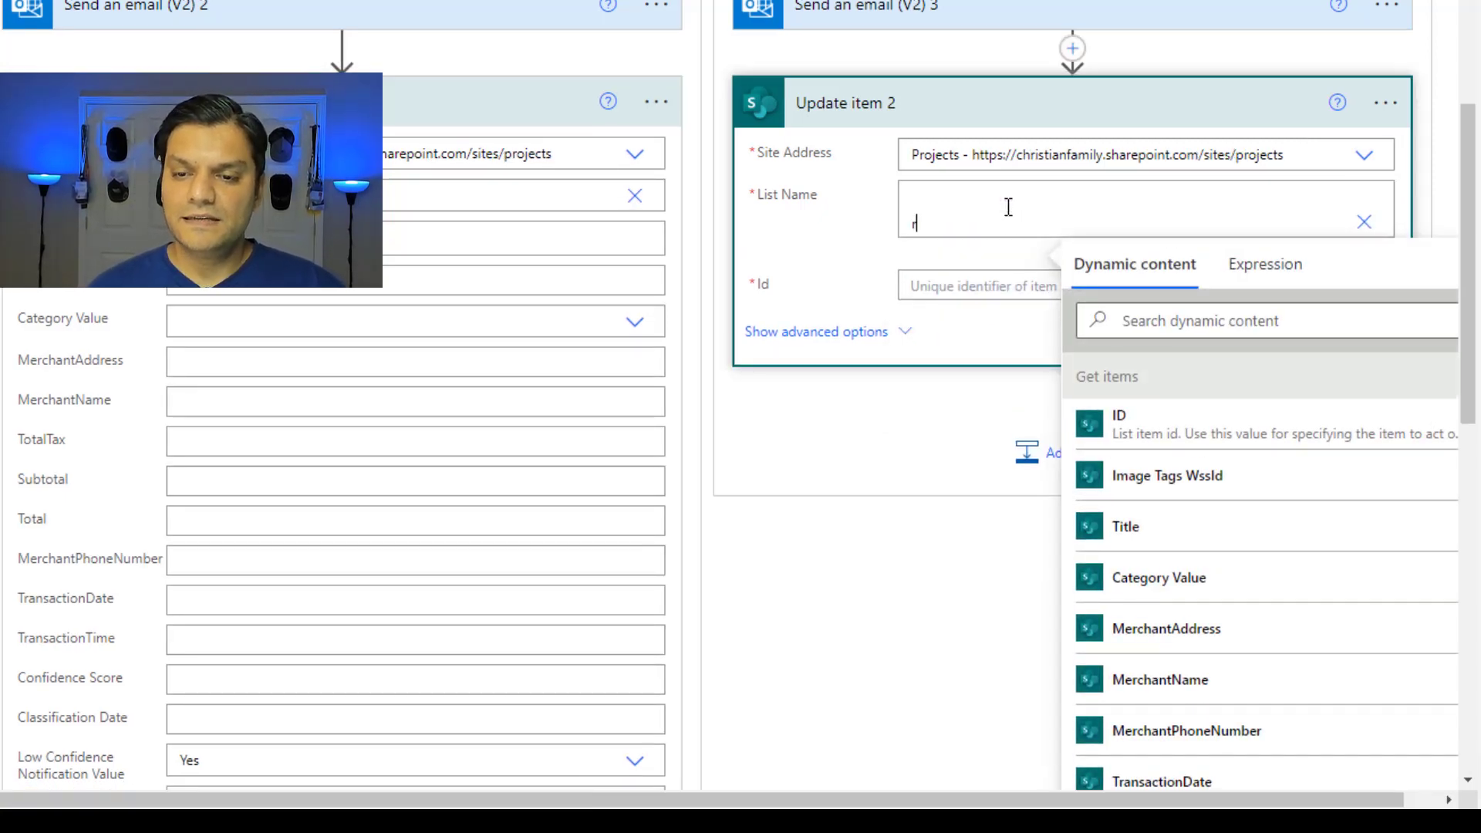
type("Receipts")
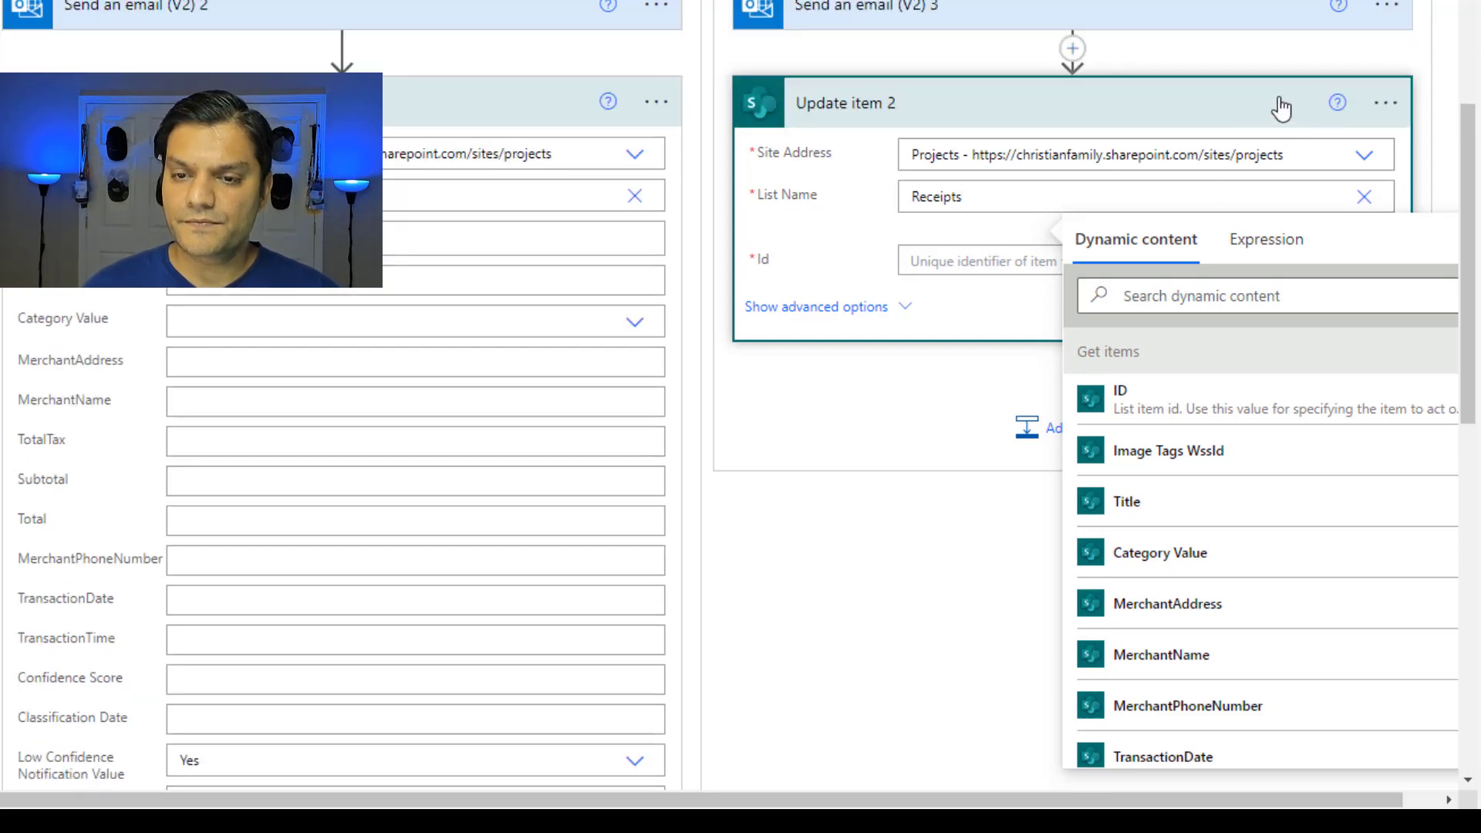
- Set the new Update item action's Id to the ID dynamic value and its Low Confidence Notification Value to No
left_click(1005, 263)
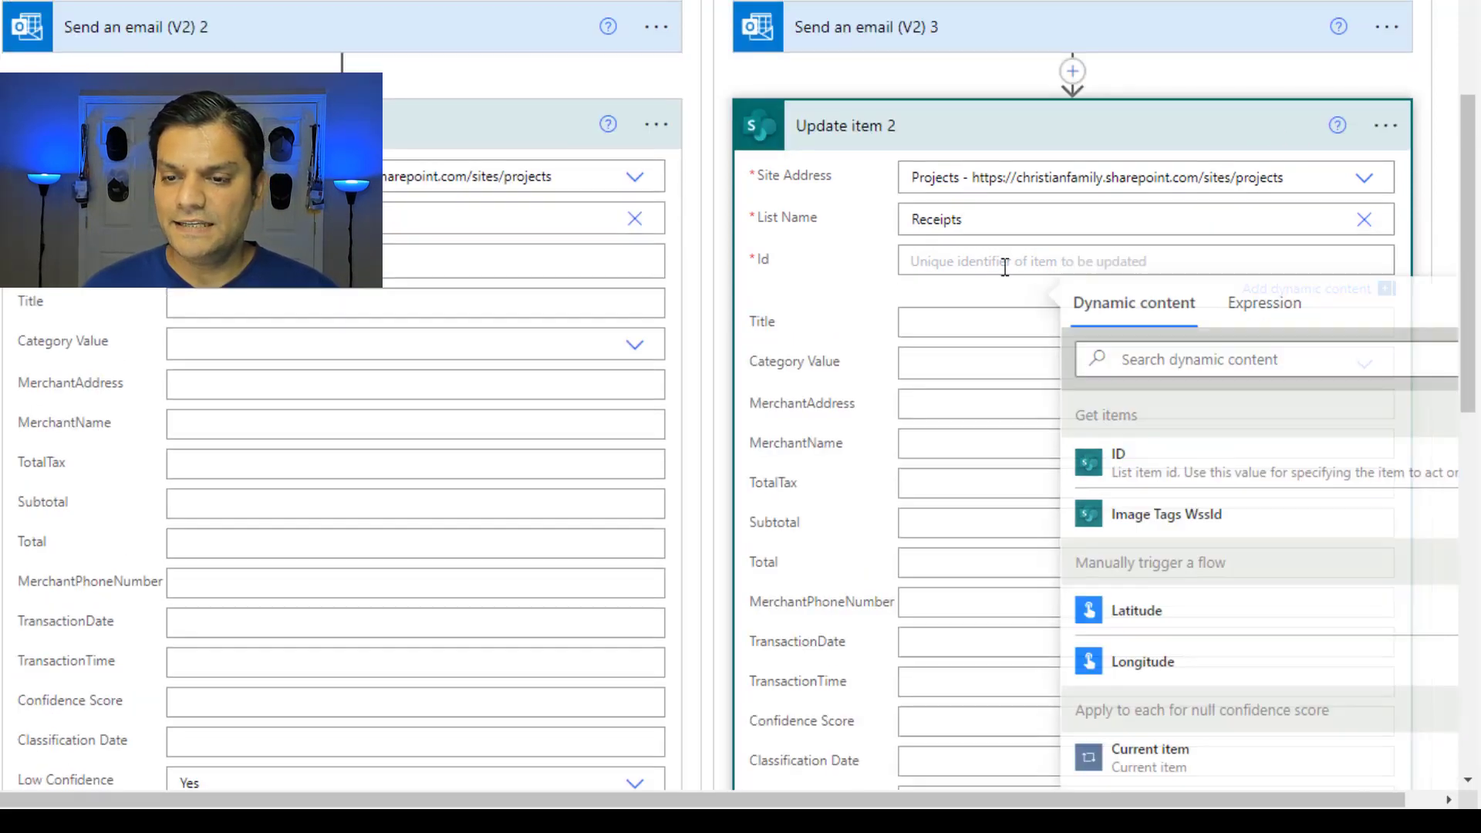
left_click(1165, 472)
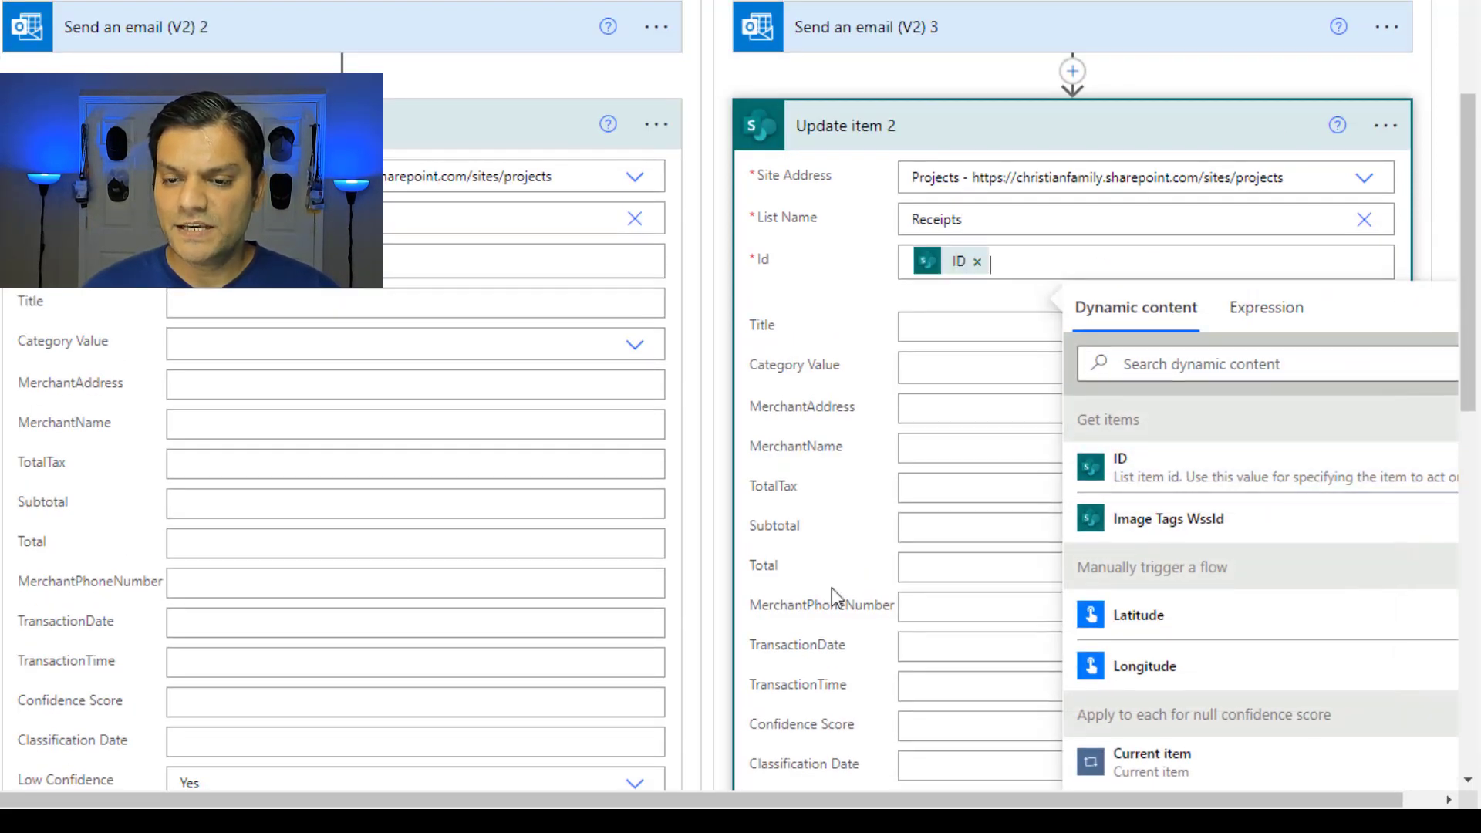
scroll(856, 590, "down", 3)
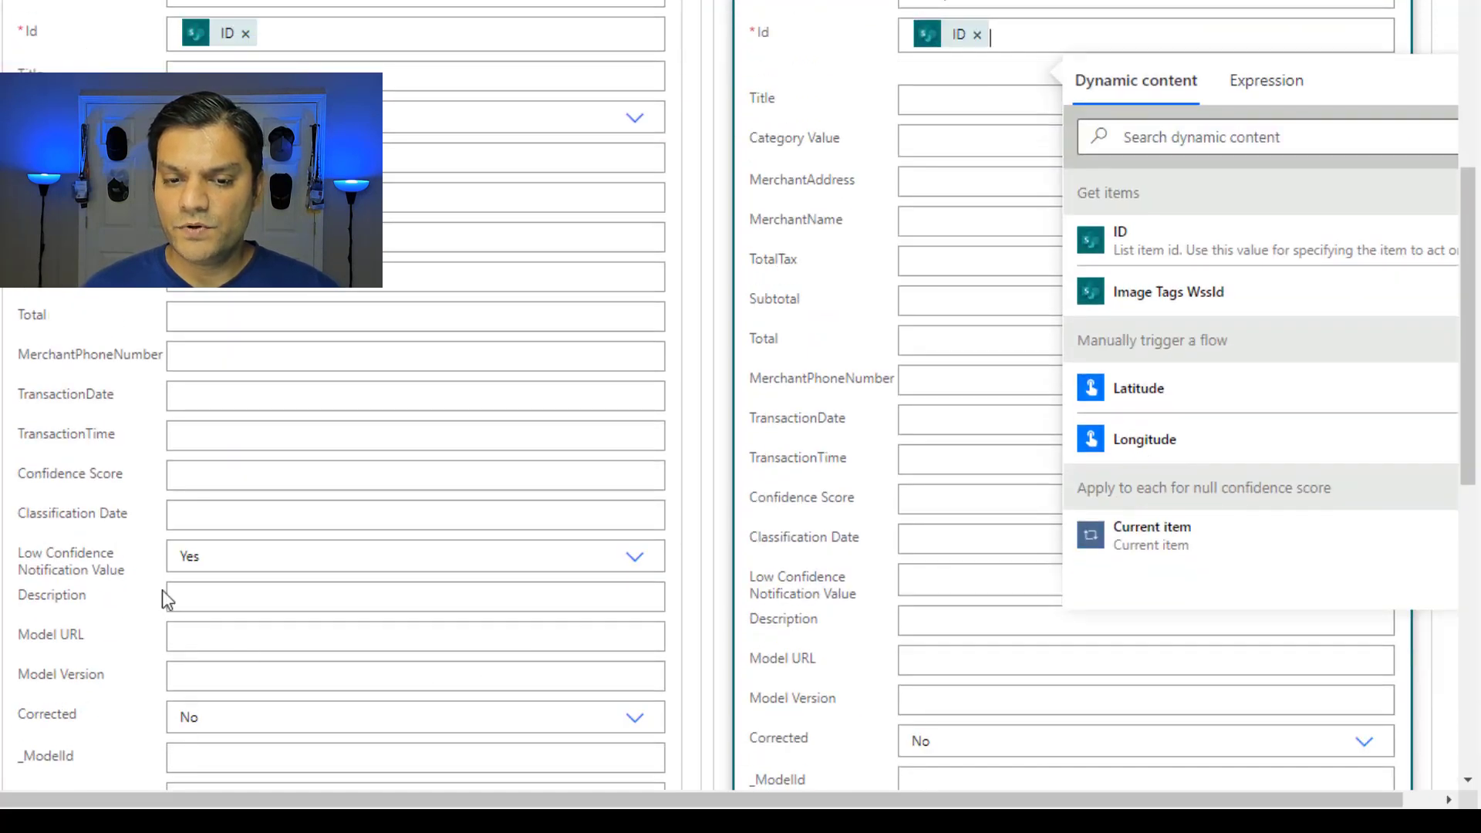
left_click(960, 589)
left_click(1045, 631)
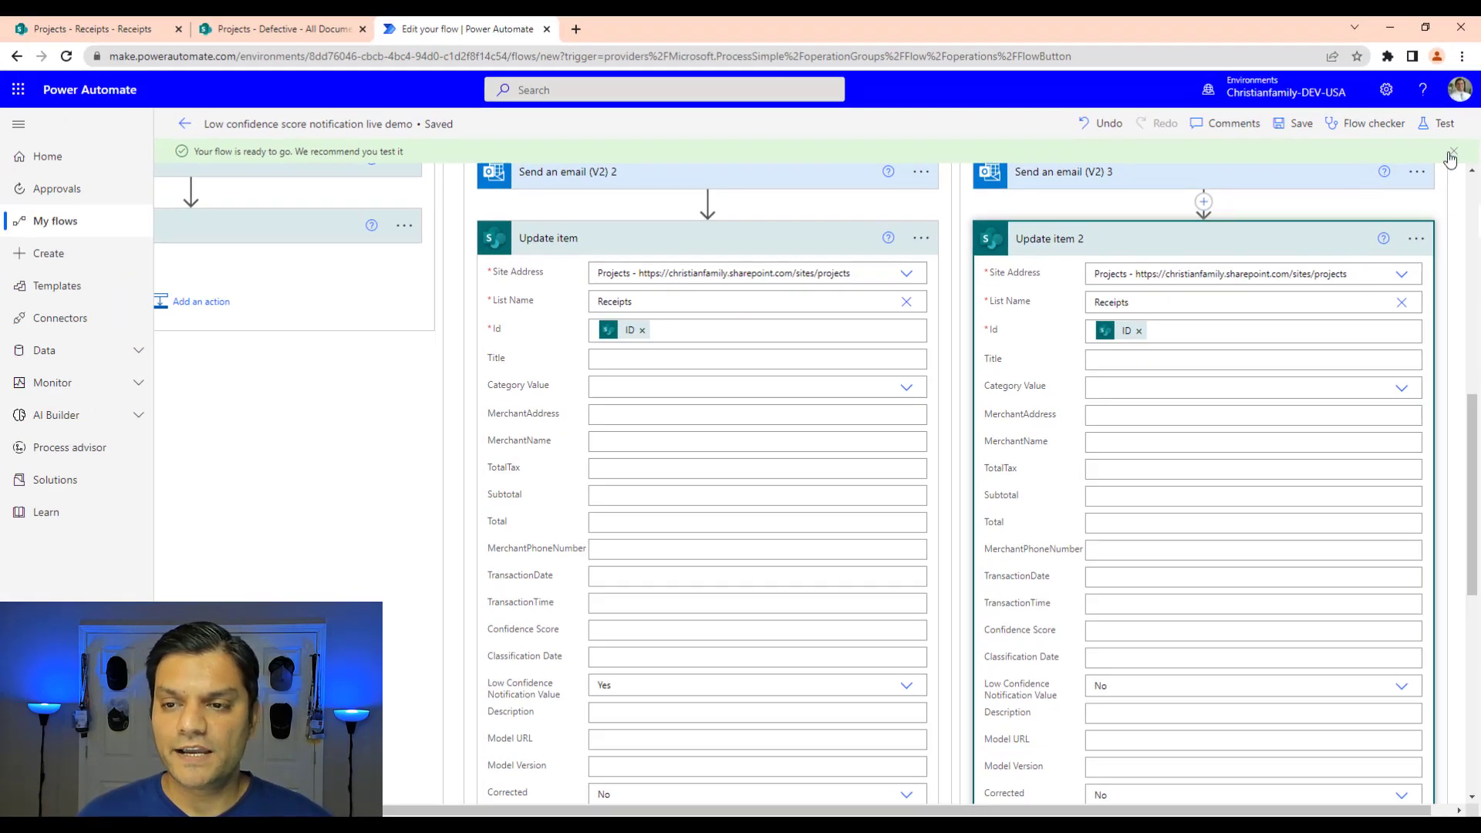
- Dismiss the flow-ready notification and collapse both Update item actions and the low confidence score condition
left_click(1452, 152)
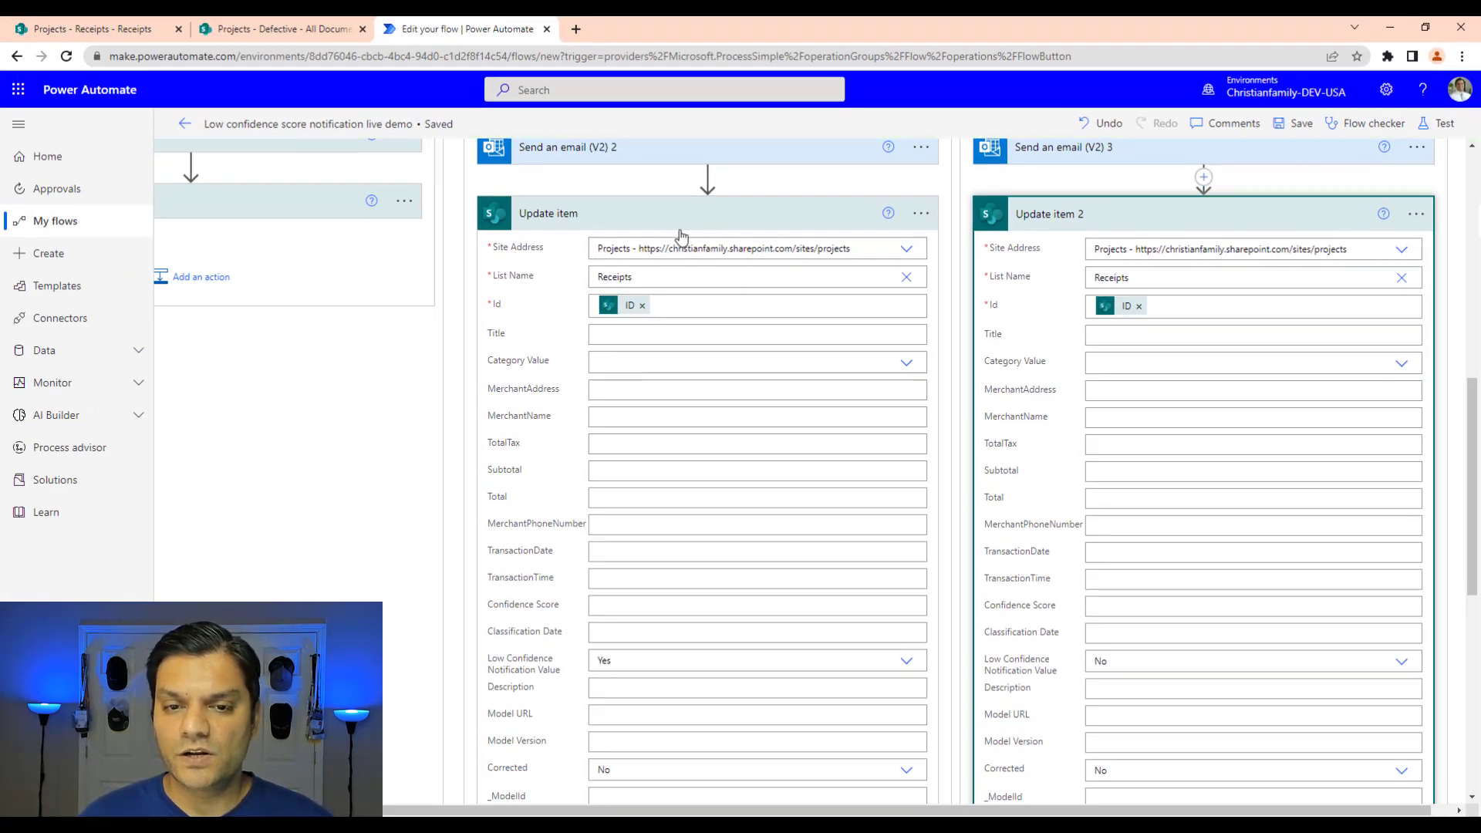
left_click(683, 220)
left_click(1255, 229)
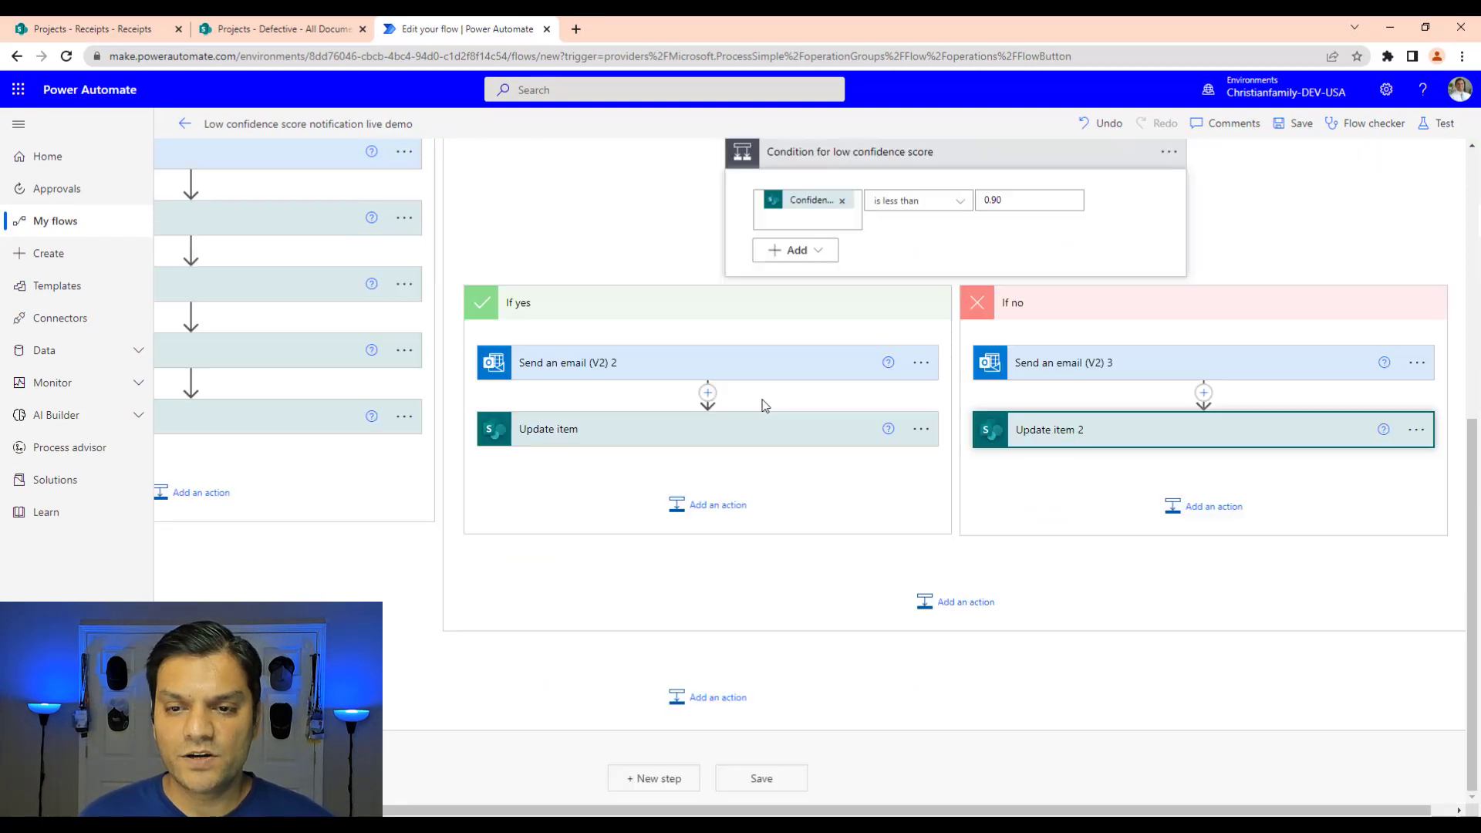
scroll(771, 385, "up", 2)
left_click(813, 308)
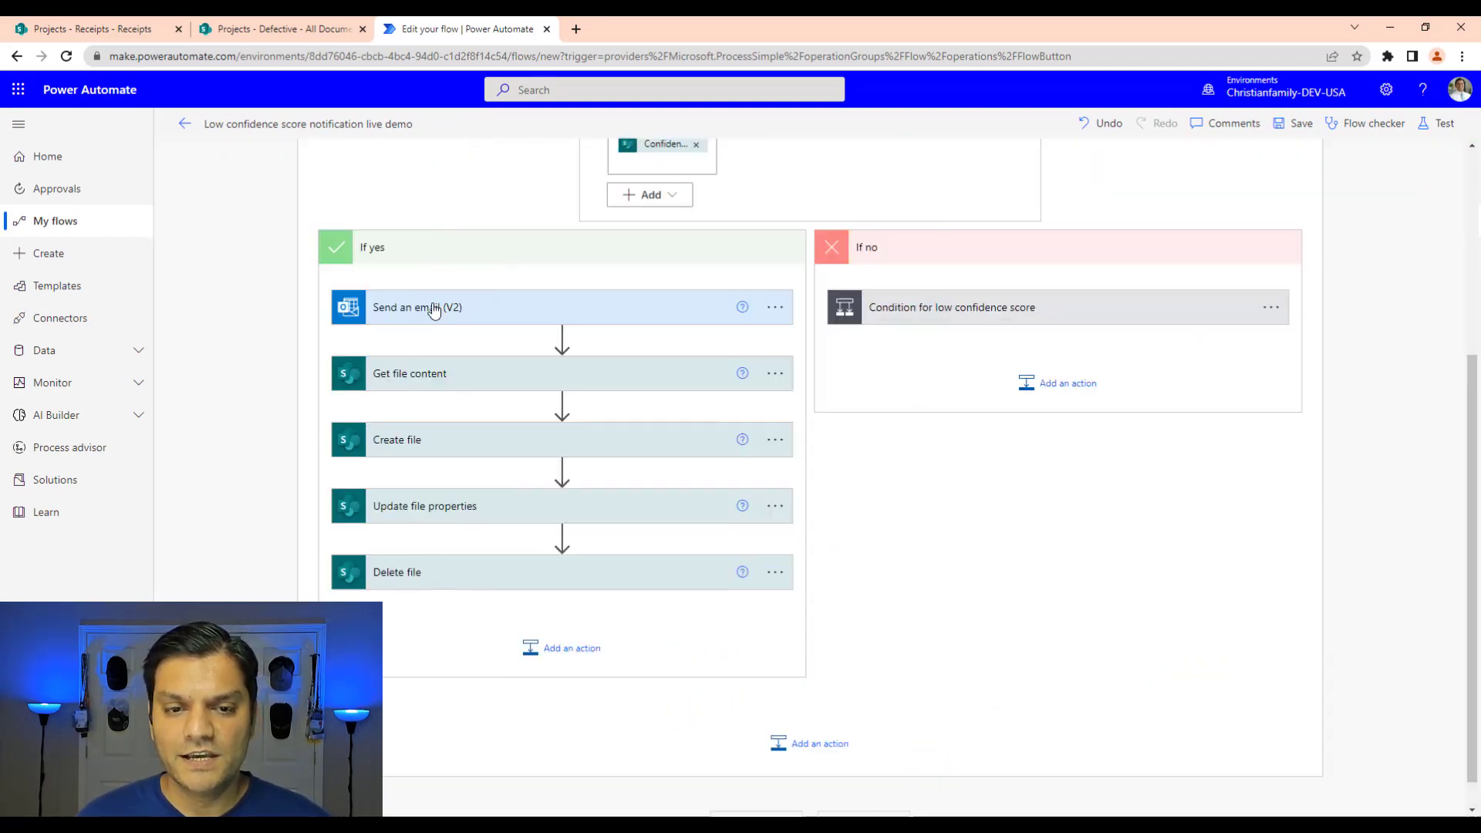
scroll(1036, 494, "up", 5)
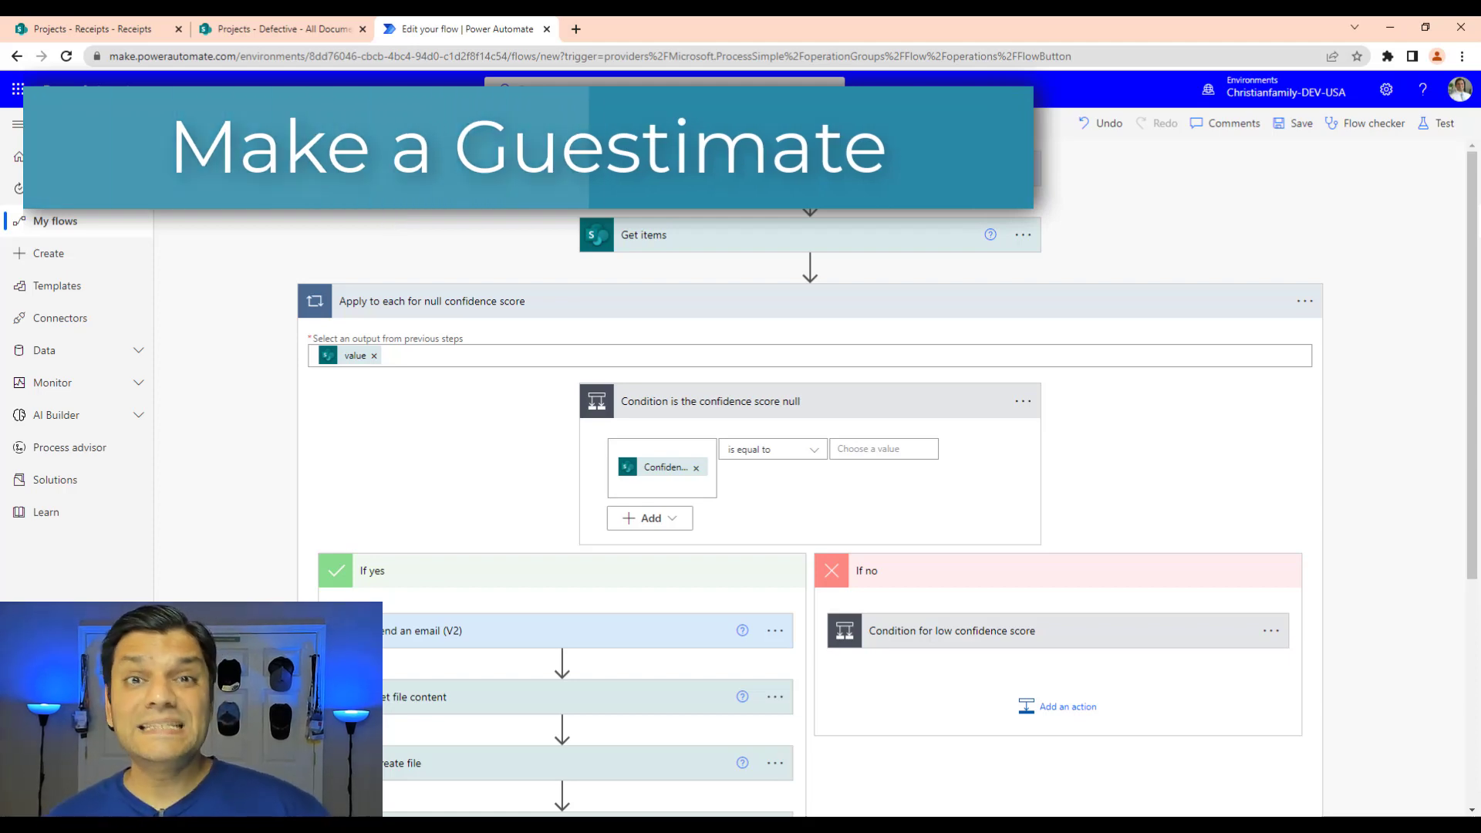
- Switch to the SharePoint Receipts library and reload it to check the current receipts
left_click(100, 25)
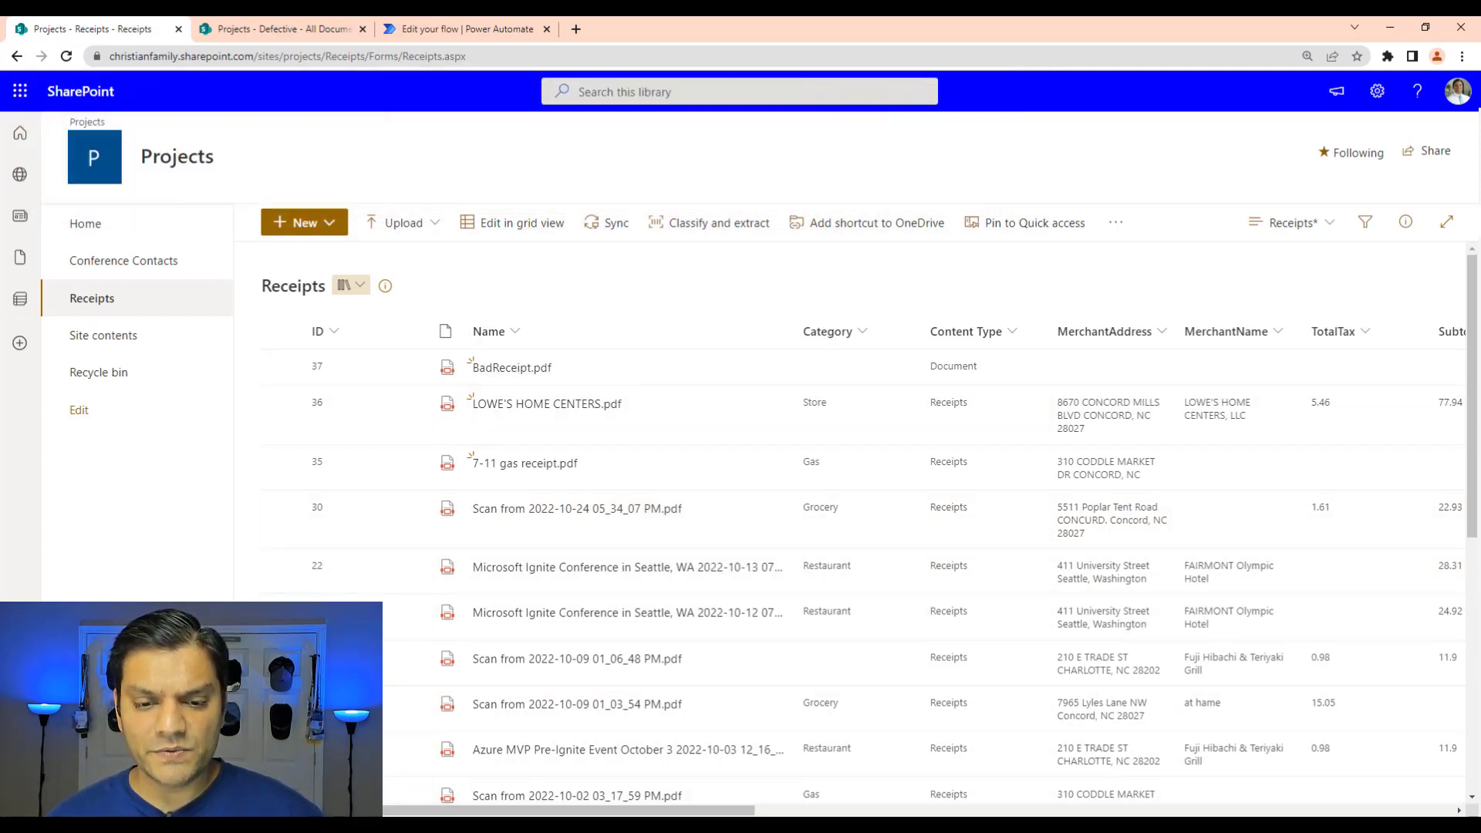
mouse_move(573, 812)
left_mouse_down()
mouse_move(697, 813)
mouse_move(602, 811)
left_mouse_up()
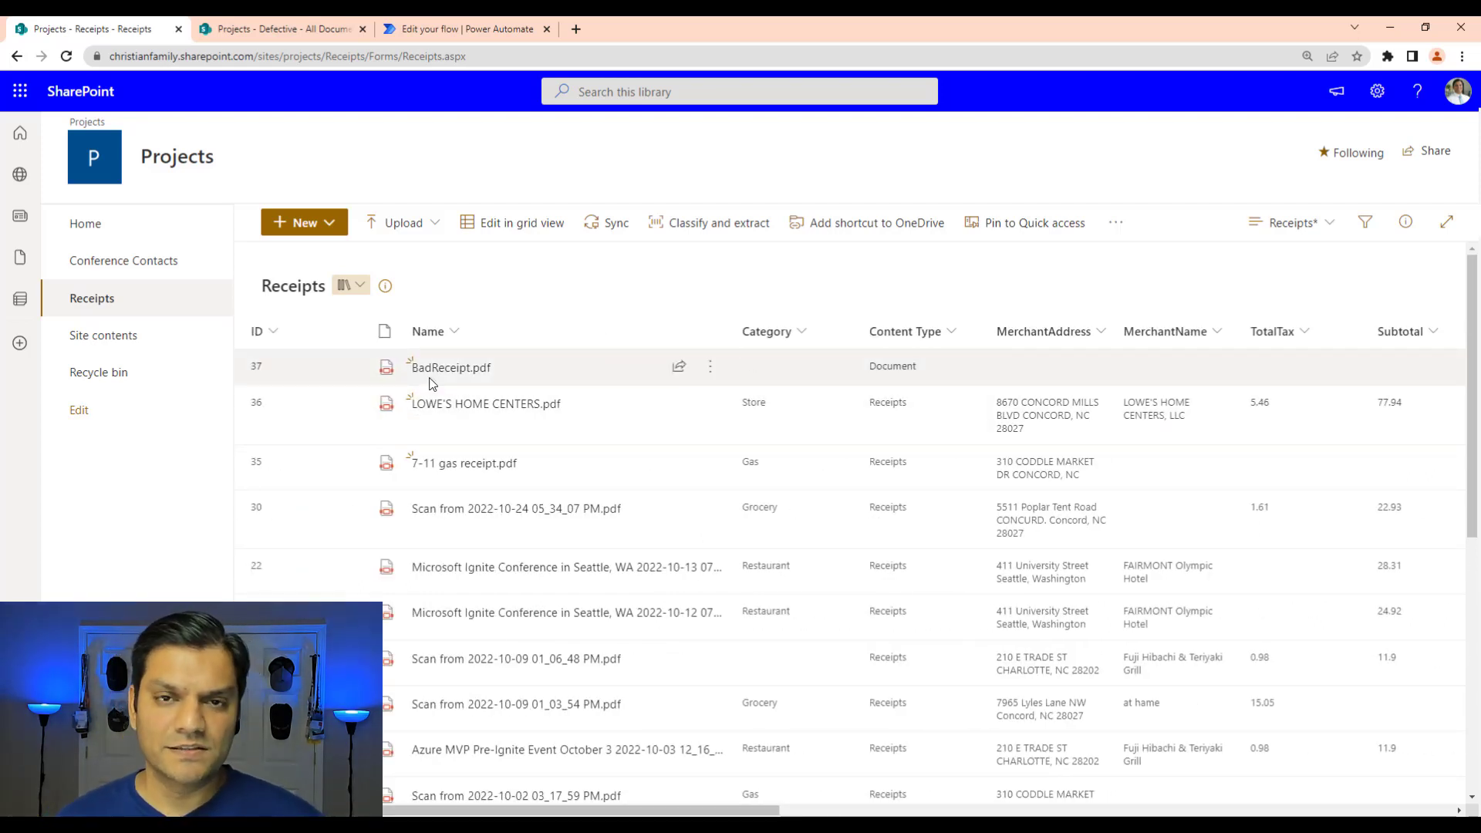
left_click(68, 56)
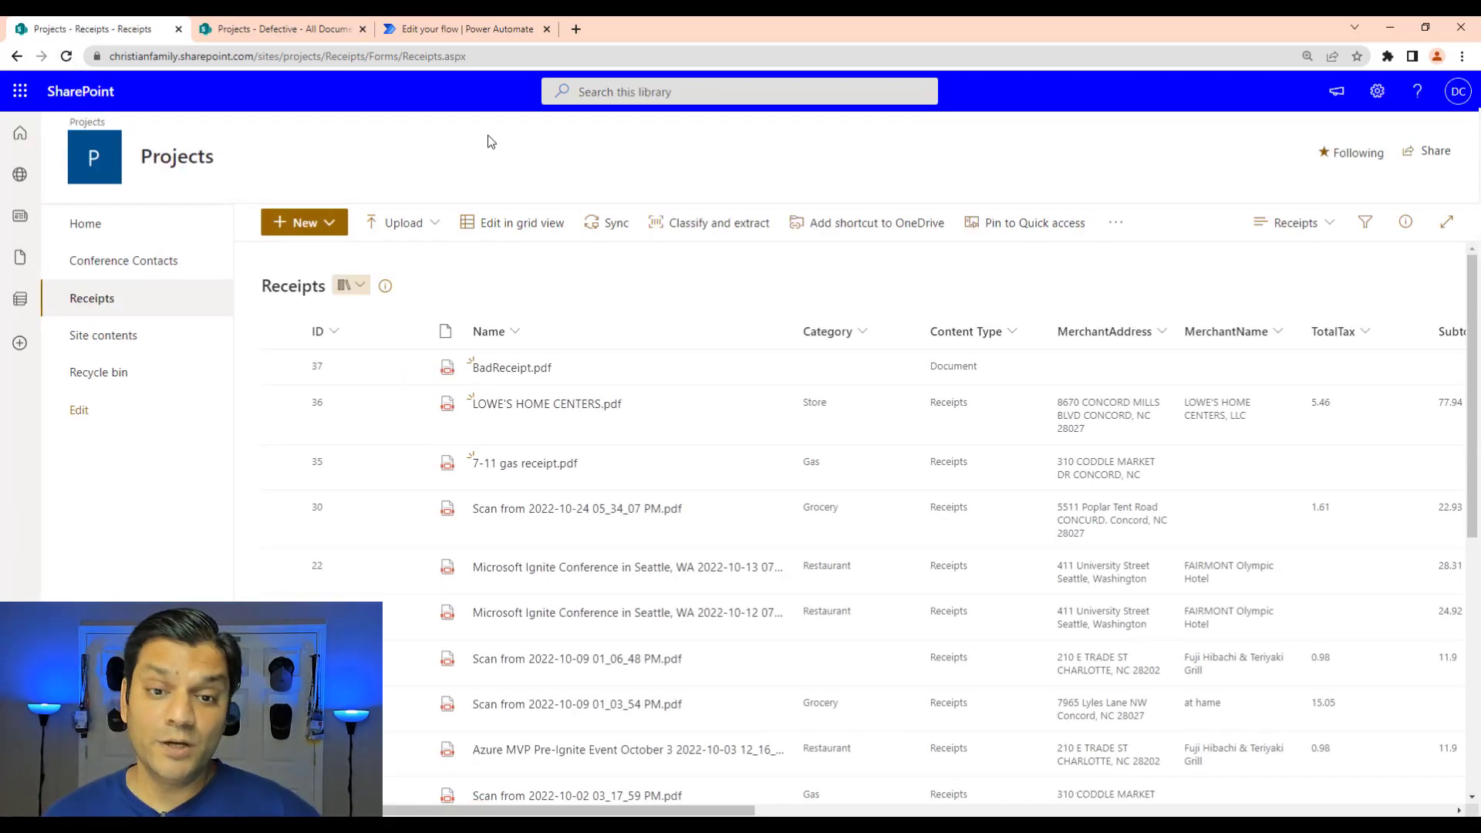
- Preview BadReceipt.pdf and review the receipts' Confidence Score and Low Confidence Notification columns
left_click(538, 375)
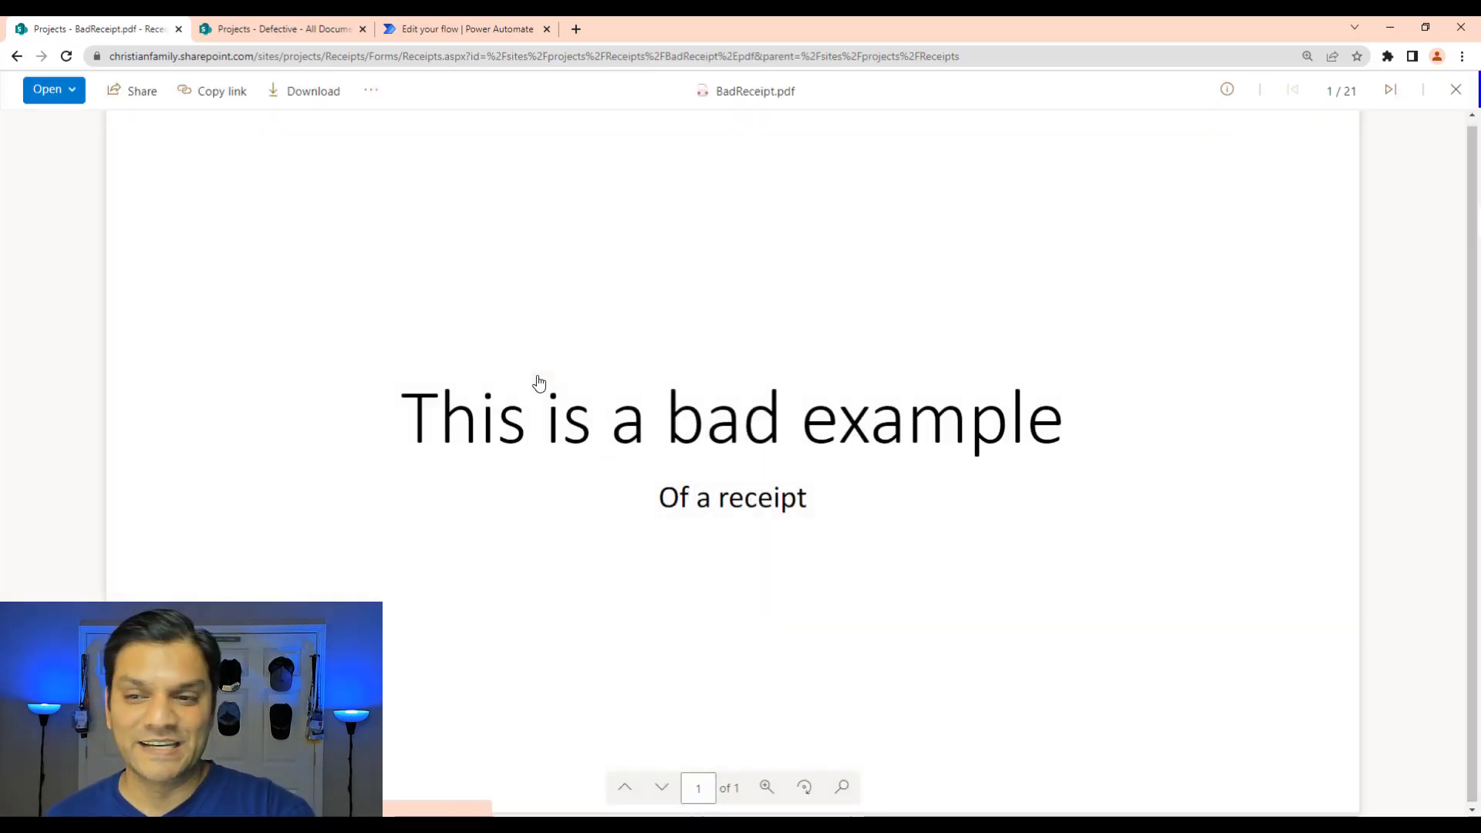
left_click(1456, 90)
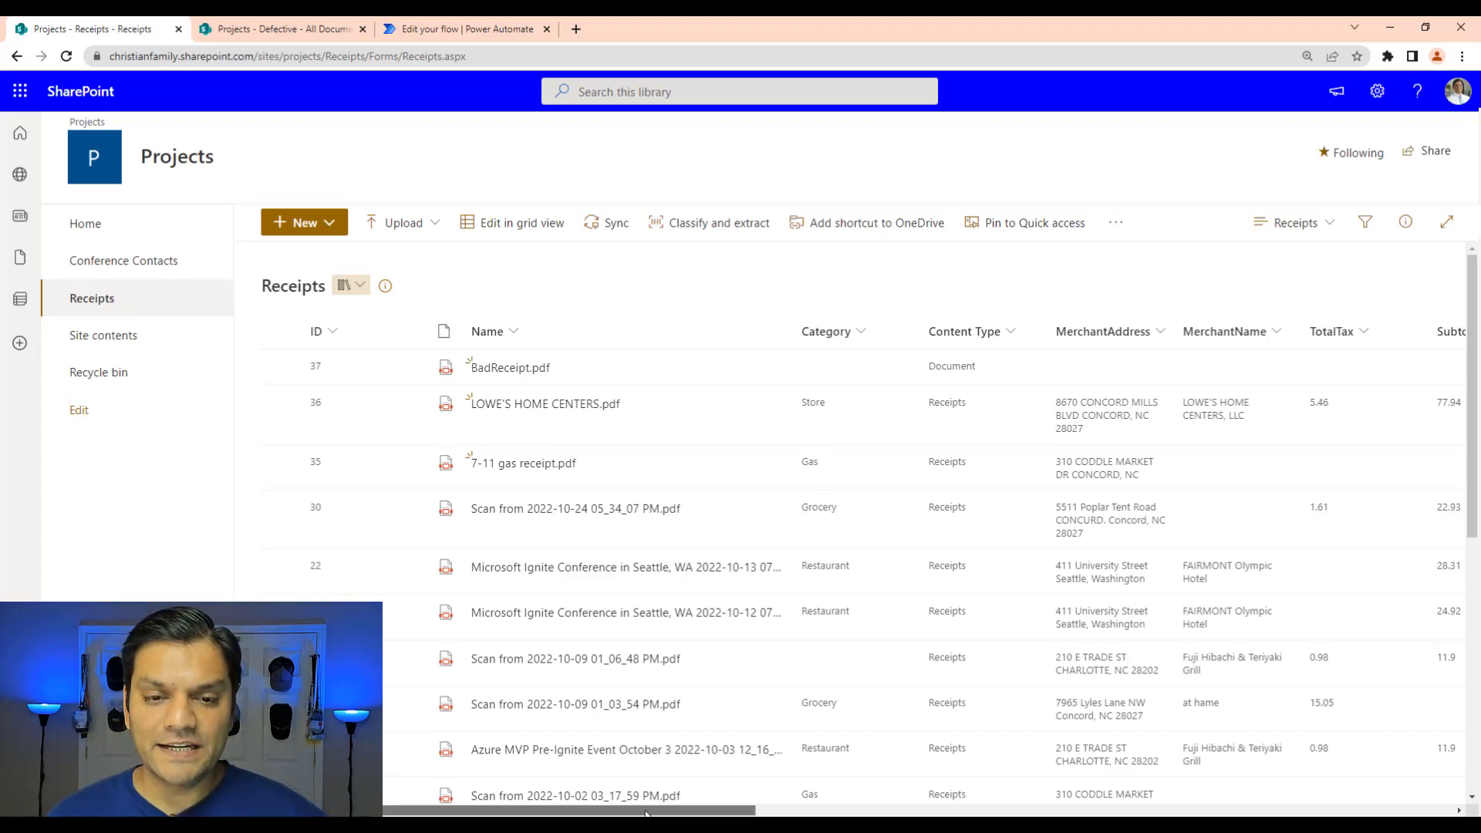
left_click_drag(644, 811, 1182, 811)
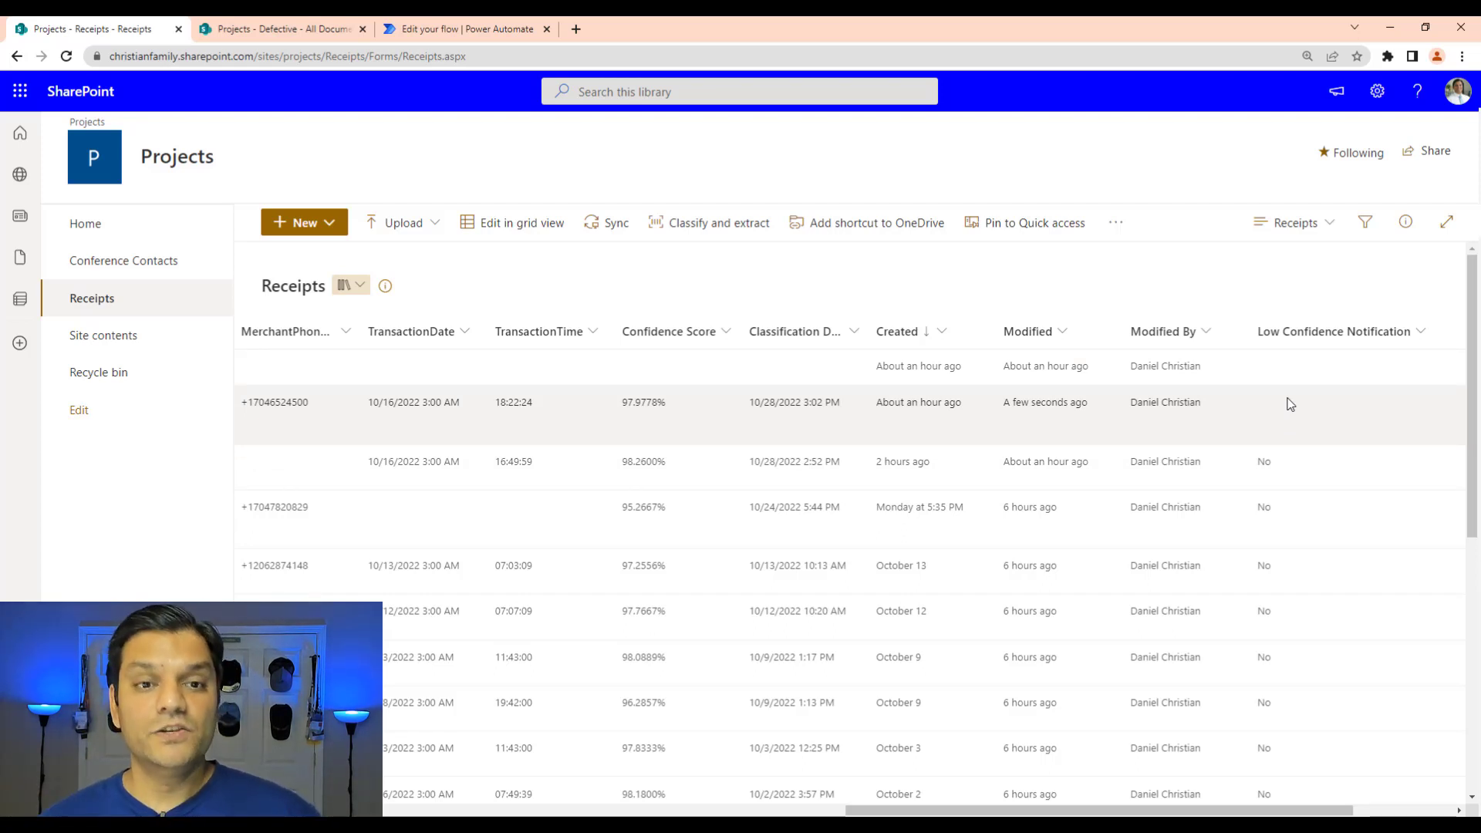
- Switch back to the flow in Power Automate and save it
left_click(423, 23)
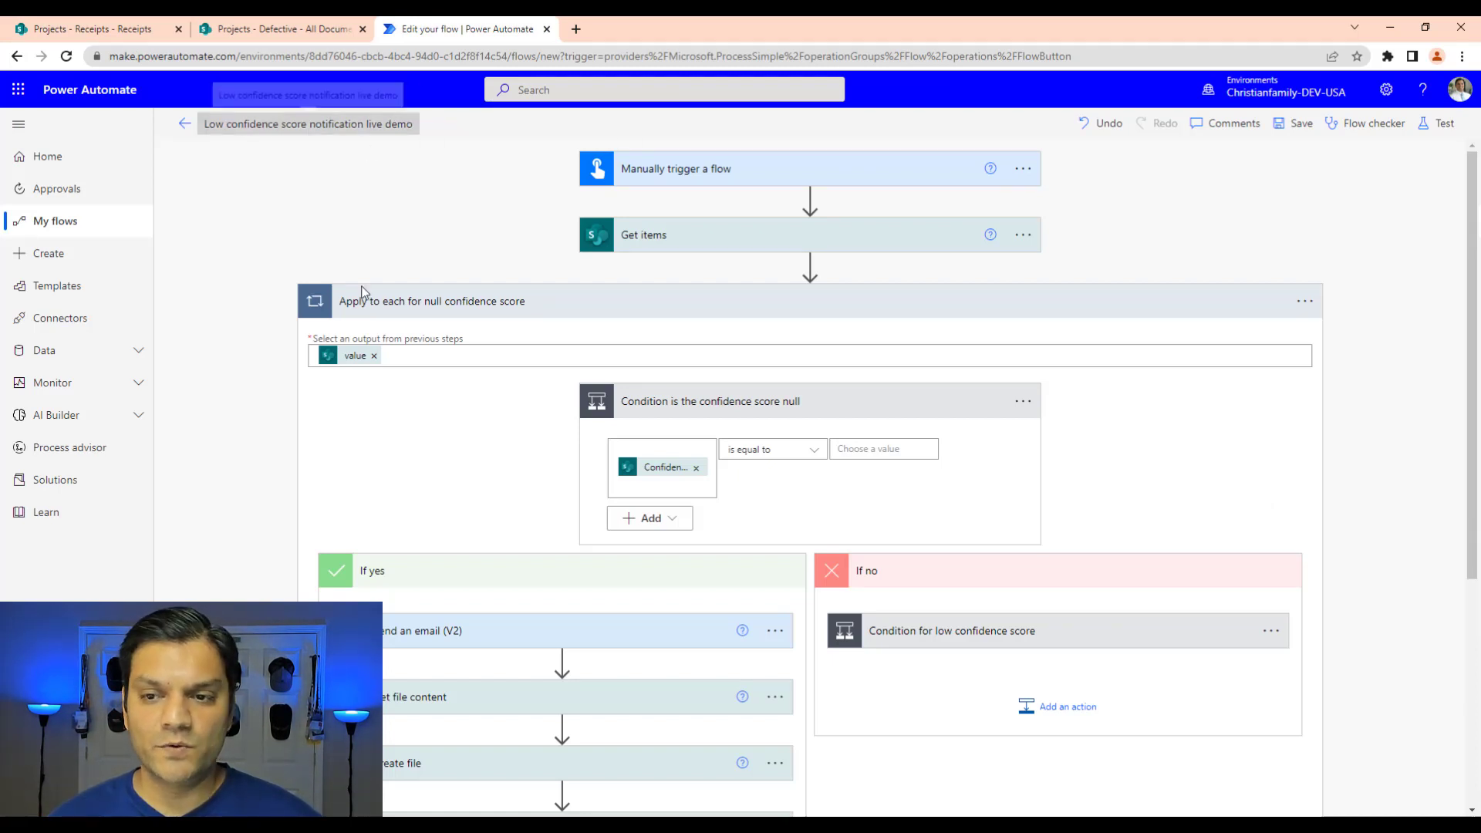
left_click(1296, 125)
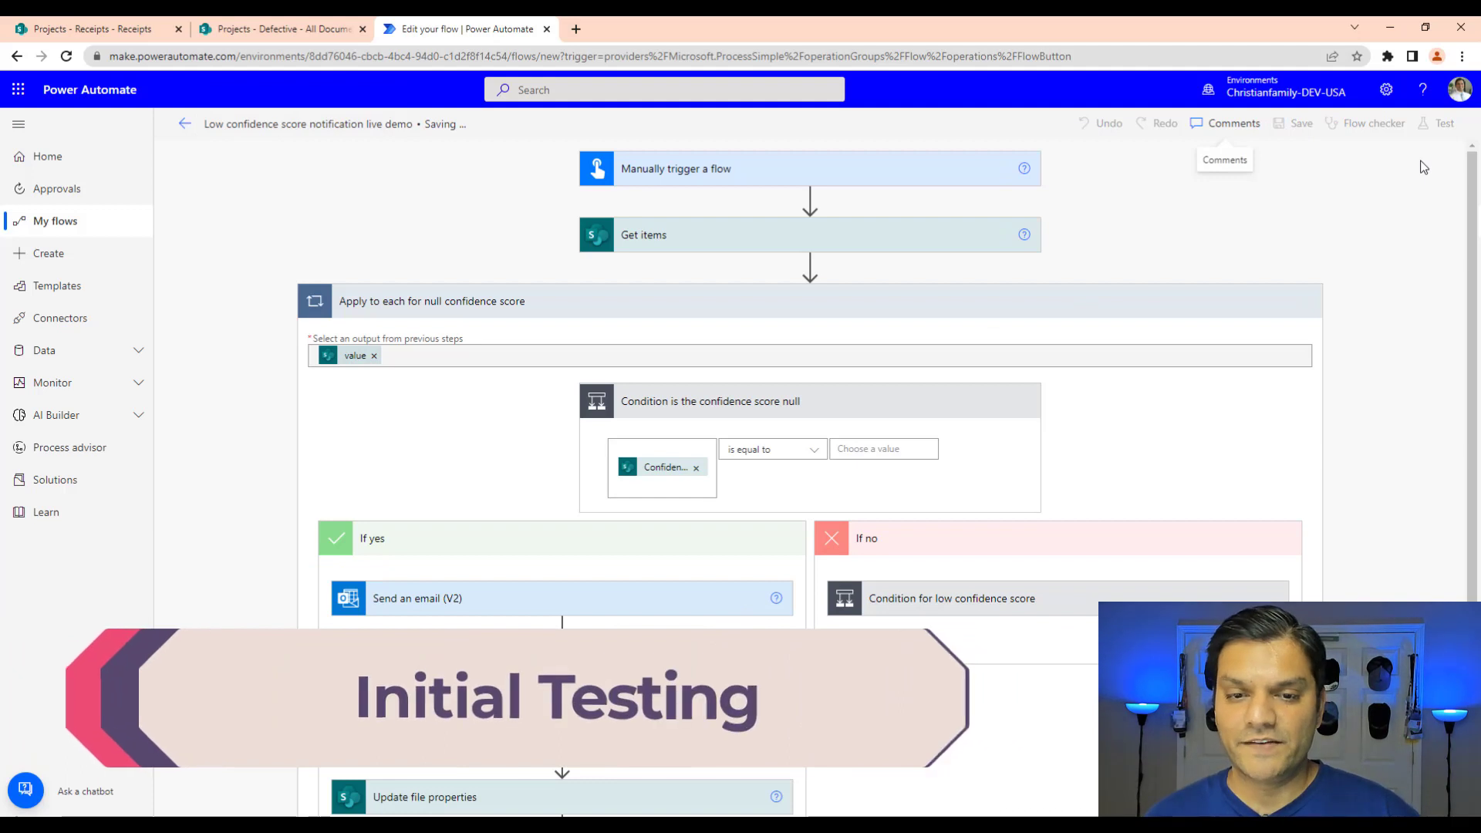
- Run a manual test of the flow with location access allowed and expand the null confidence score loop's run results
left_click(1443, 126)
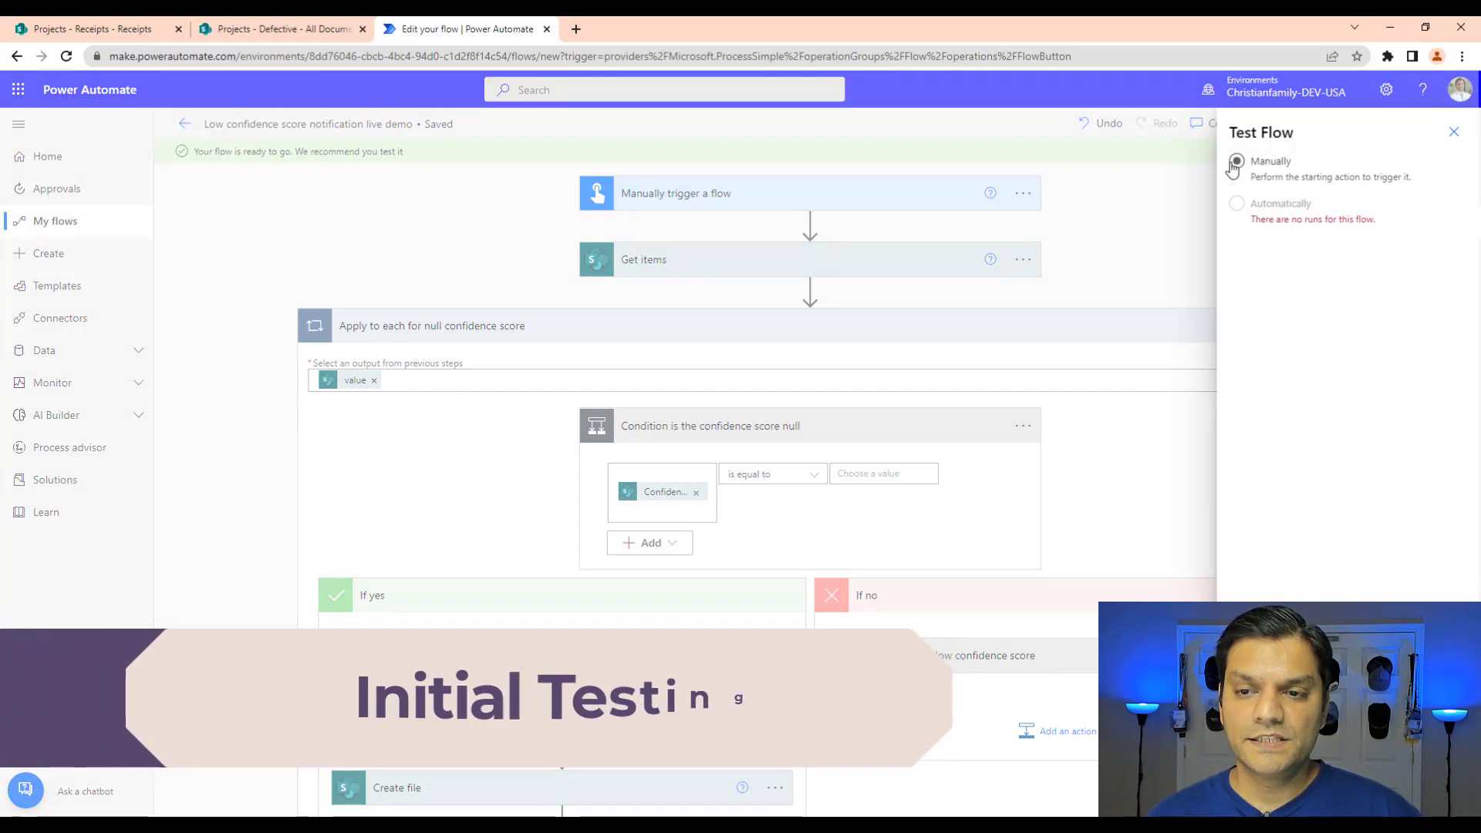
left_click(1265, 793)
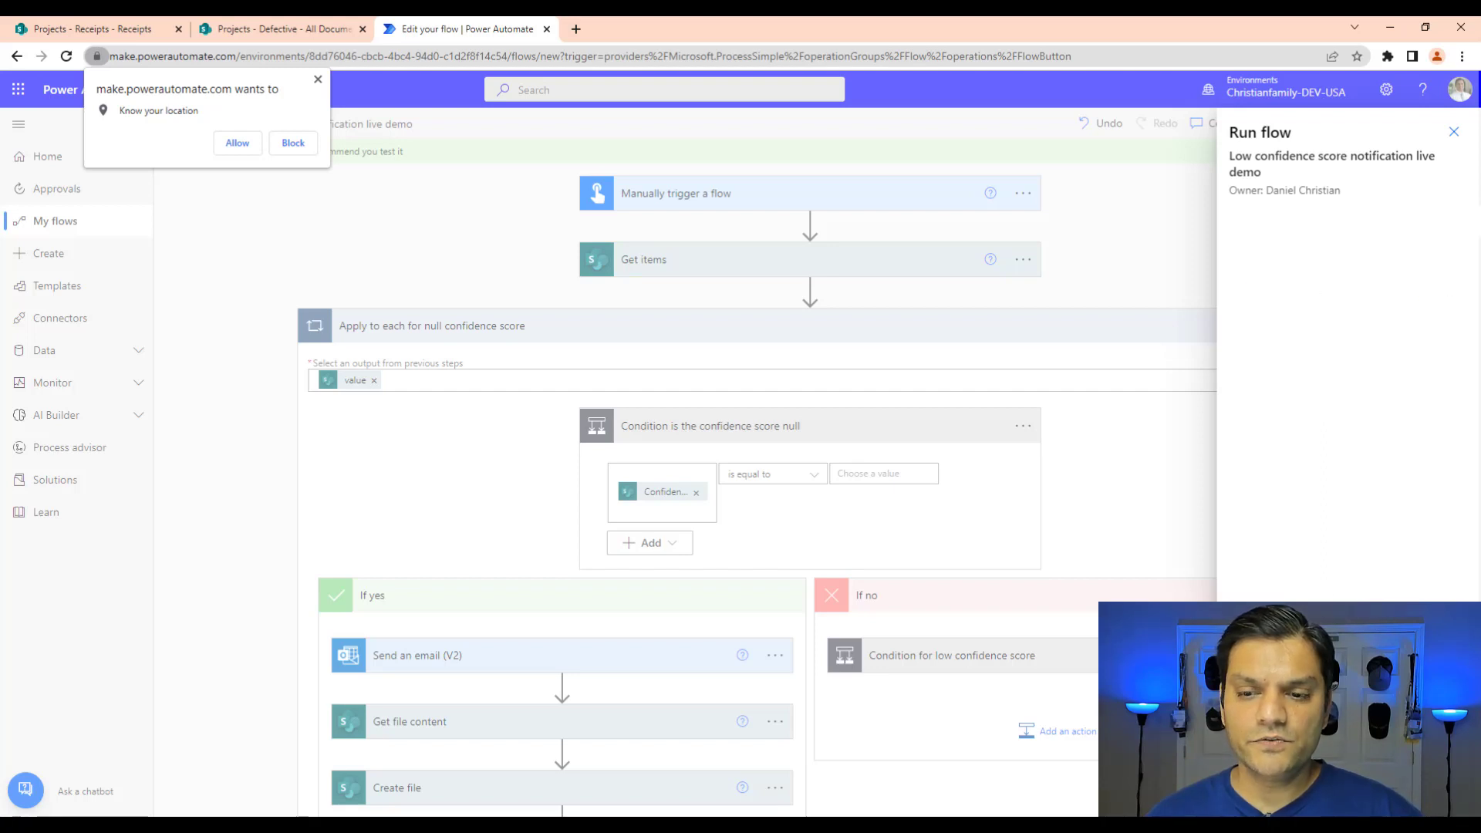
left_click(229, 145)
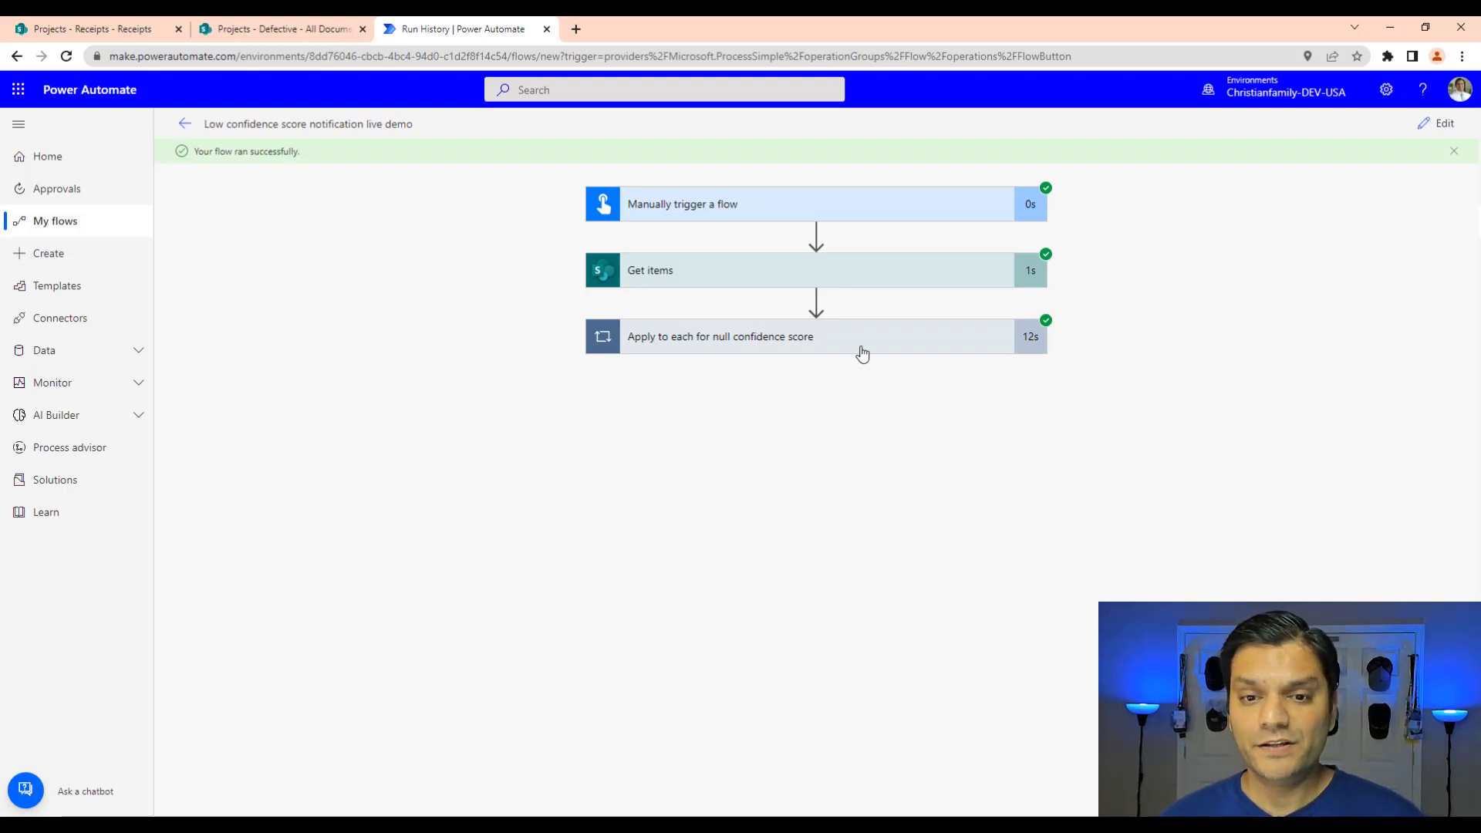
left_click(773, 352)
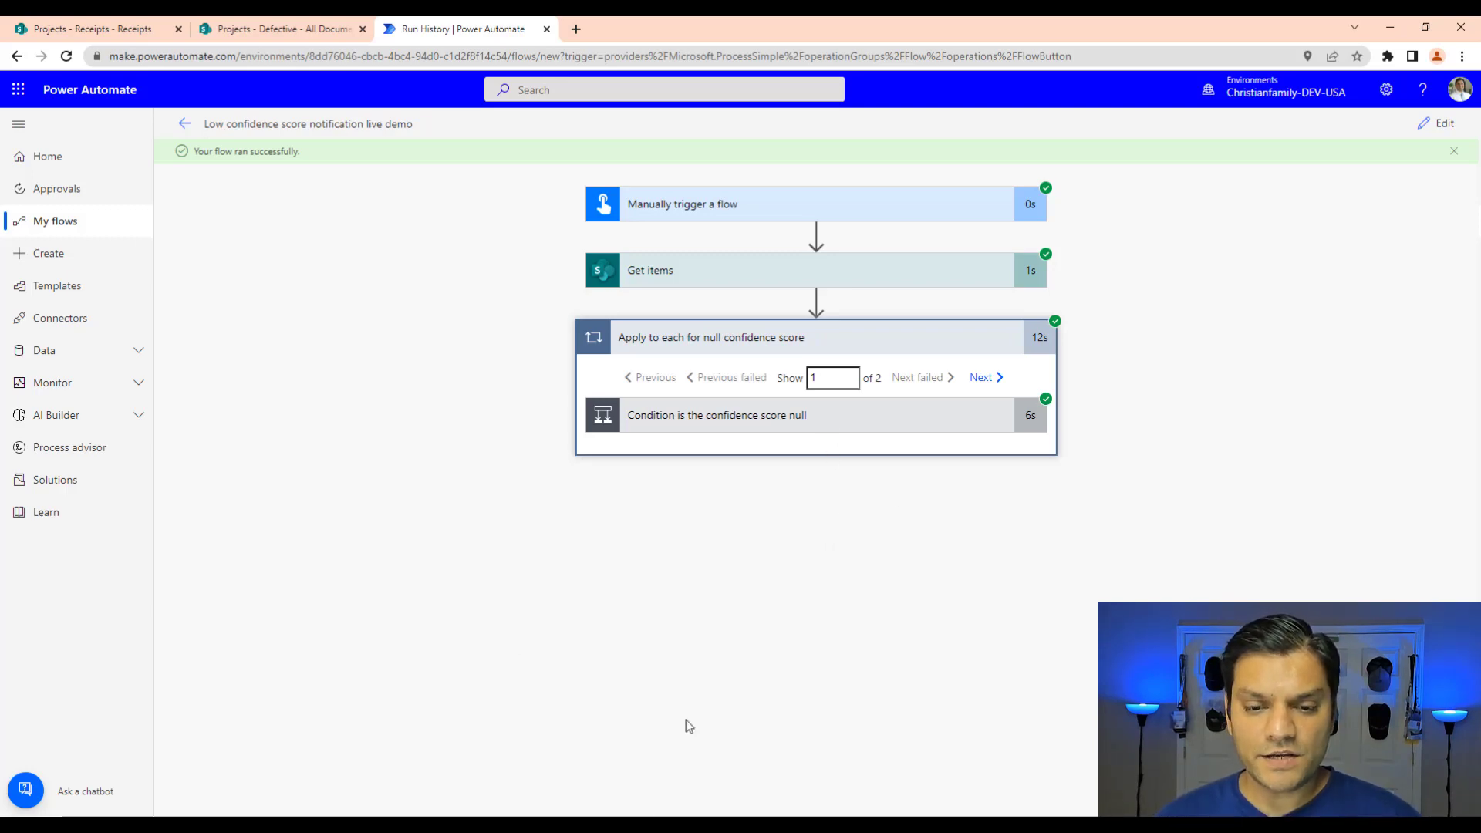
- Switch to Outlook and read the two automated emails about receipts with no confidence score
key("alt+Tab")
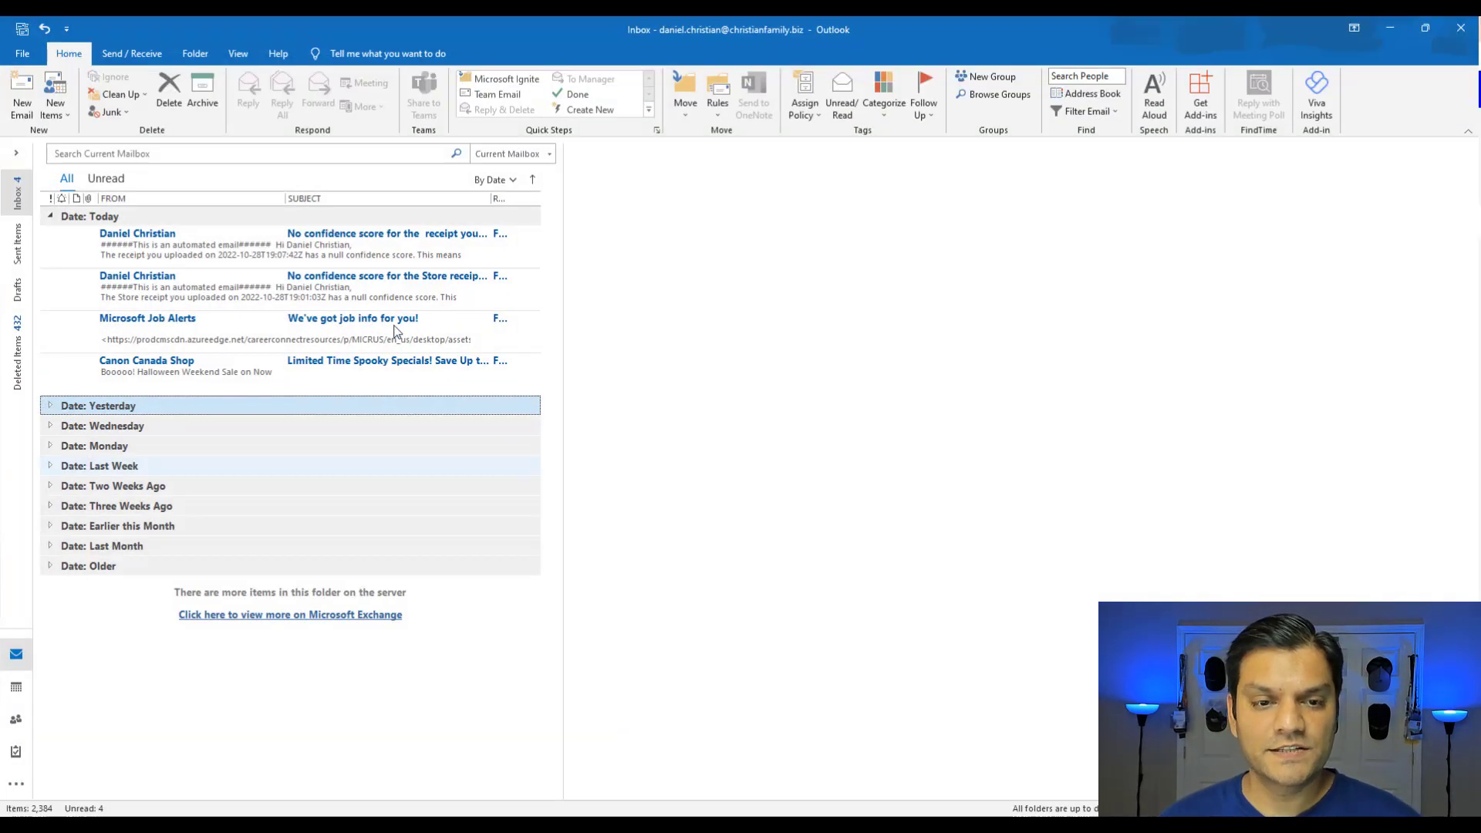
left_click(371, 260)
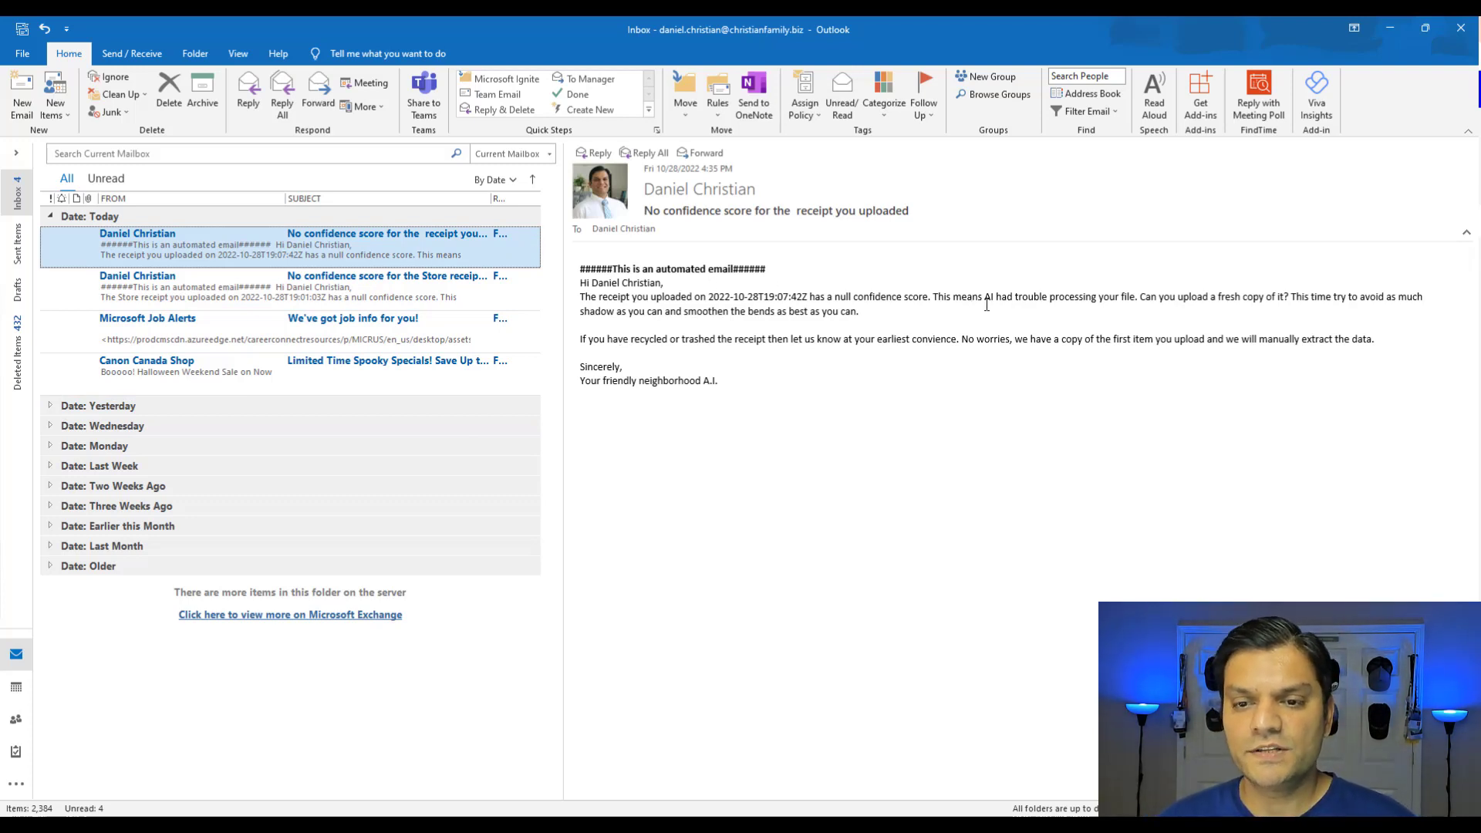
left_click(373, 287)
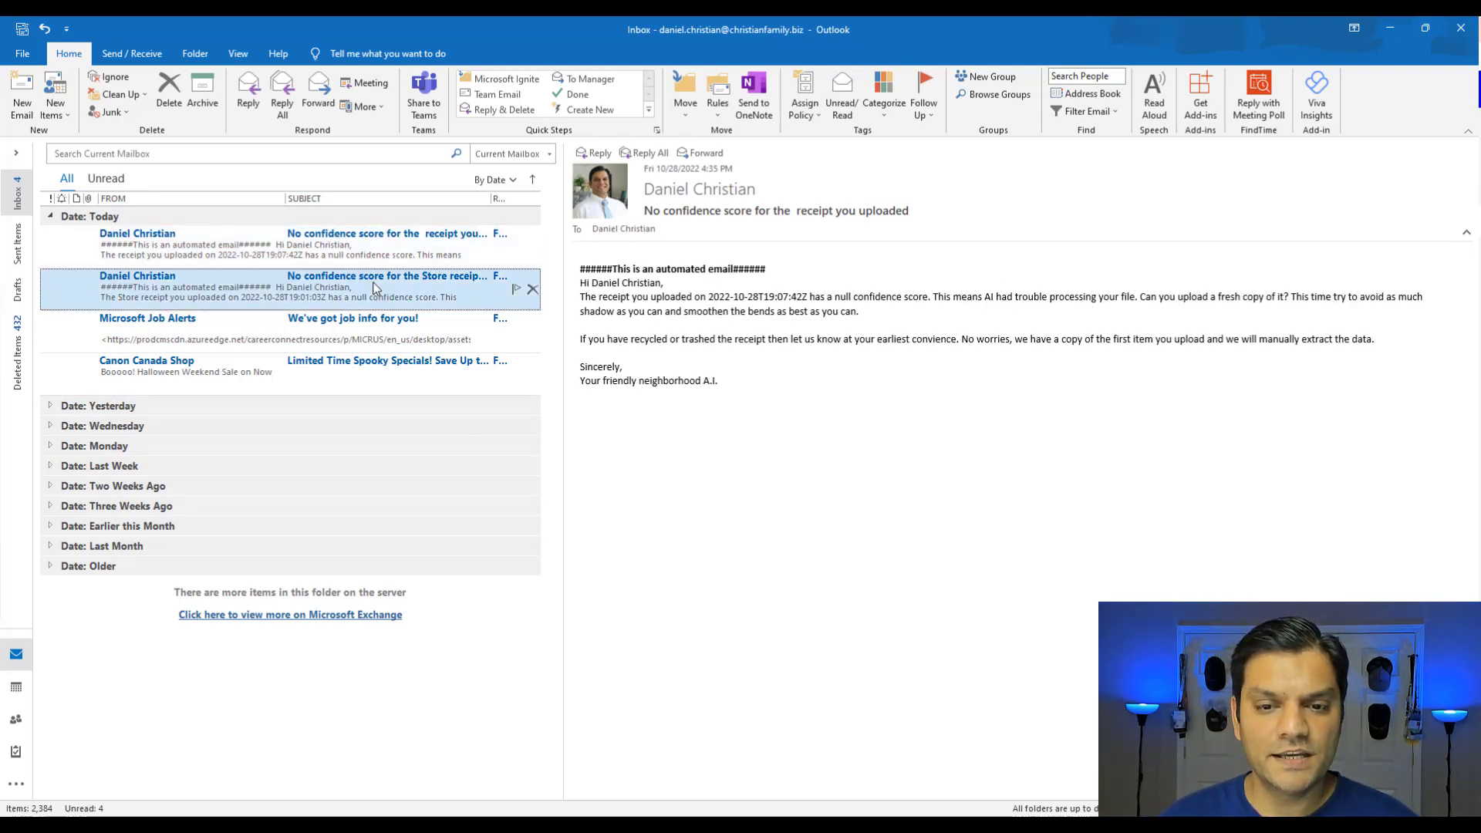
key("Up")
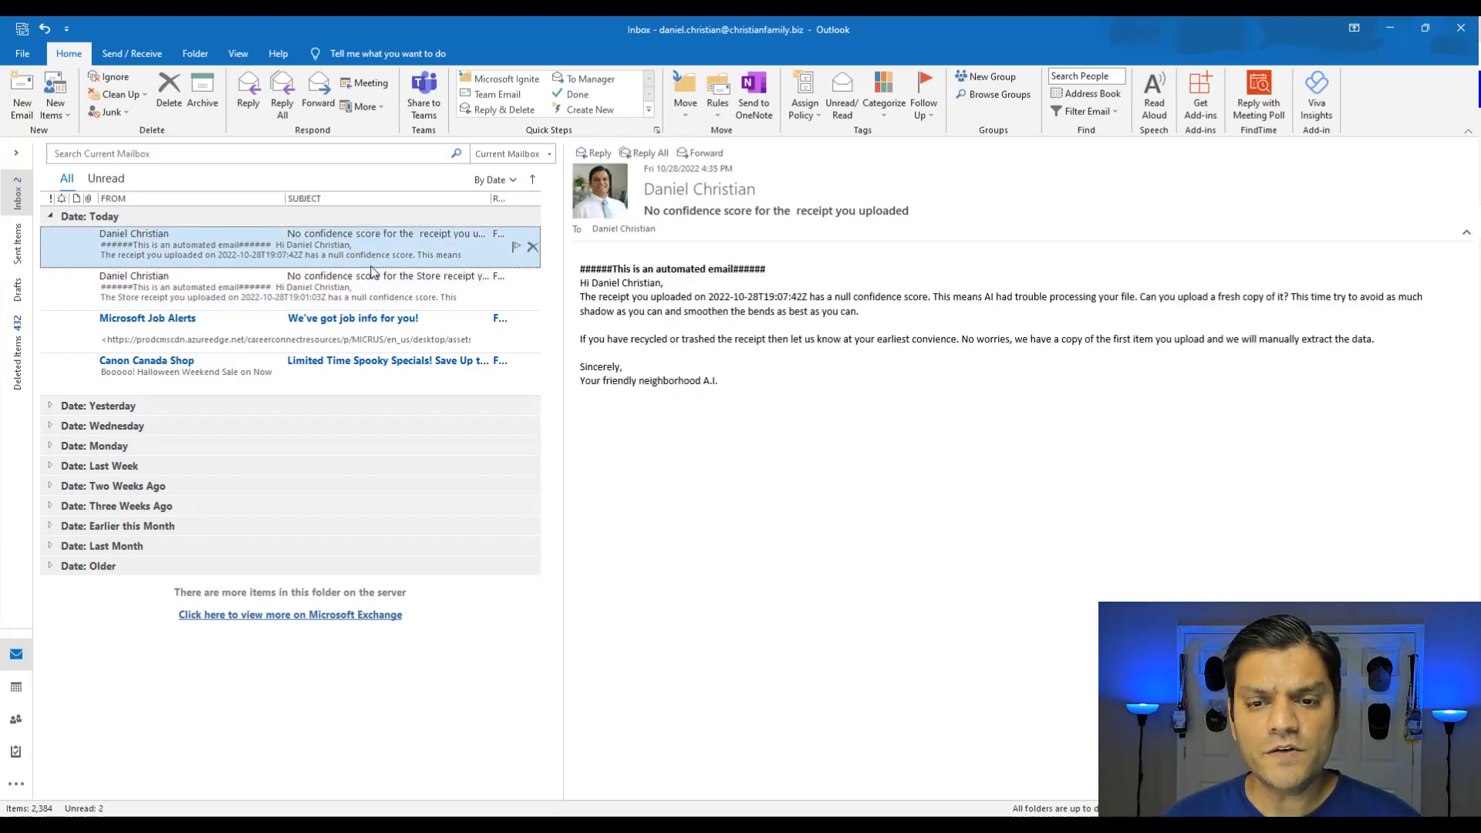
- Read the Store receipt email in Outlook and check the null confidence score condition's run results for both loop iterations in Power Automate
left_click(375, 284)
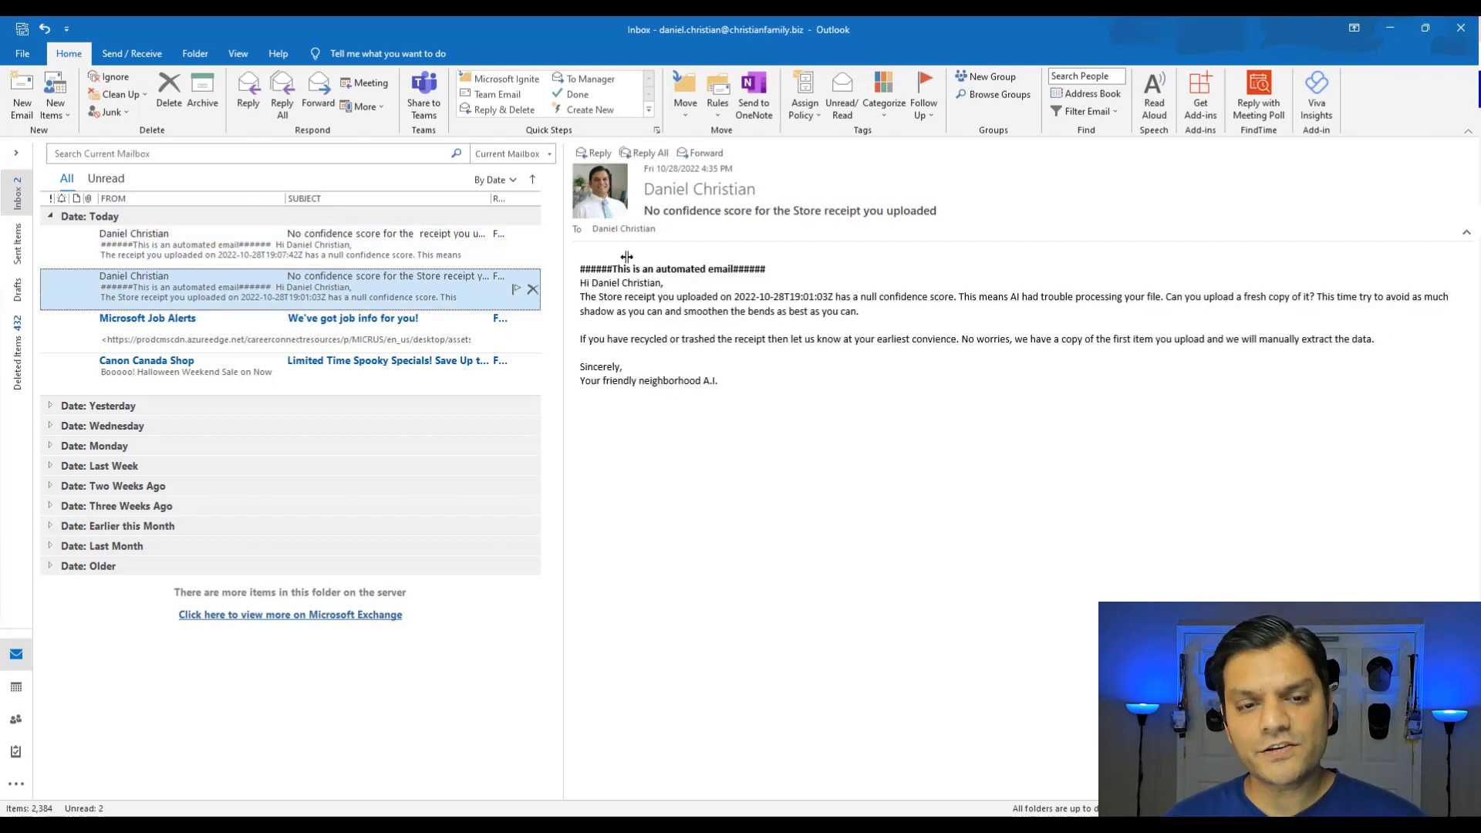
left_click(1390, 28)
left_click(787, 420)
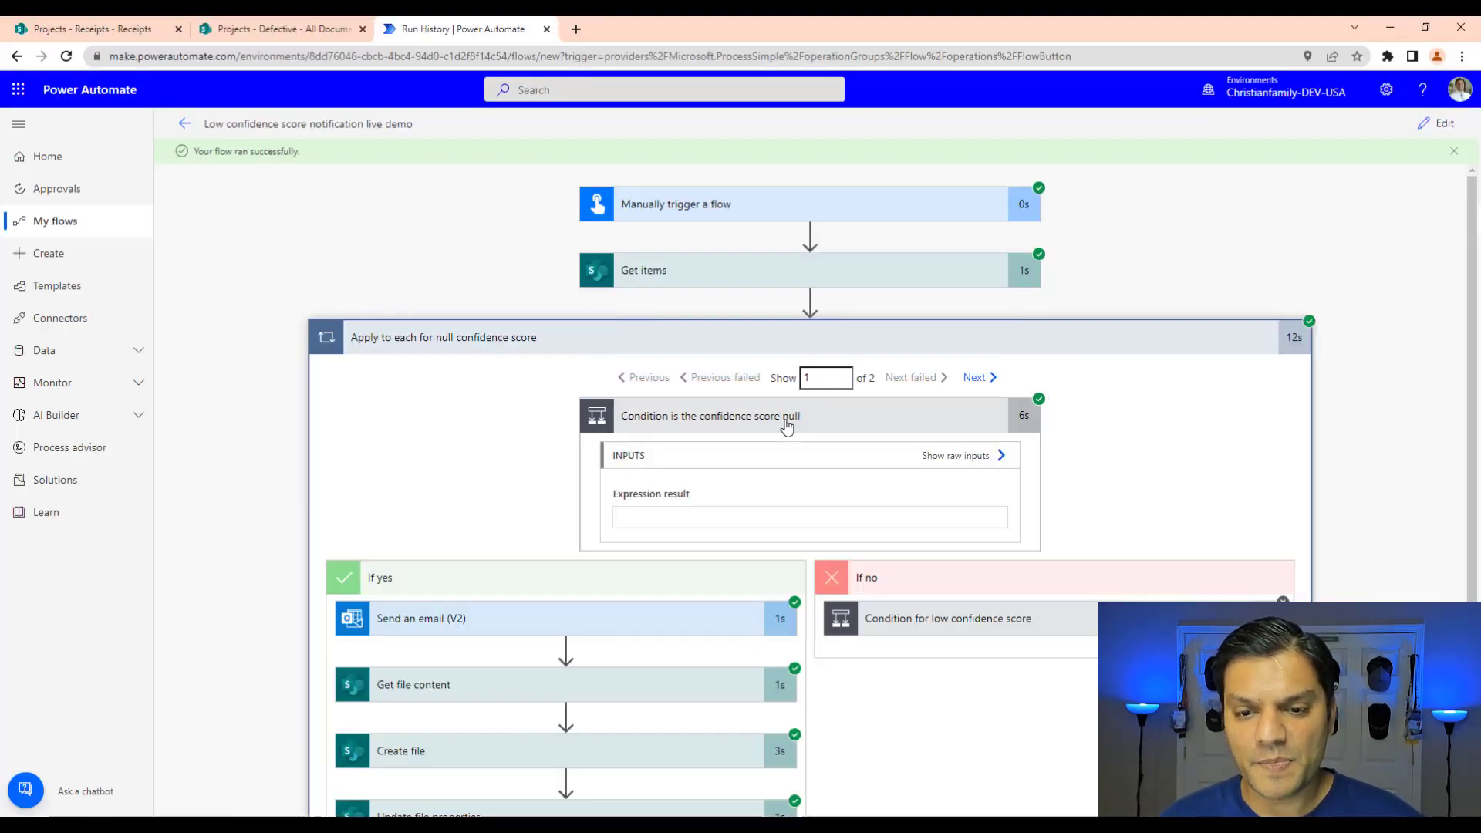
scroll(568, 635, "down", 1)
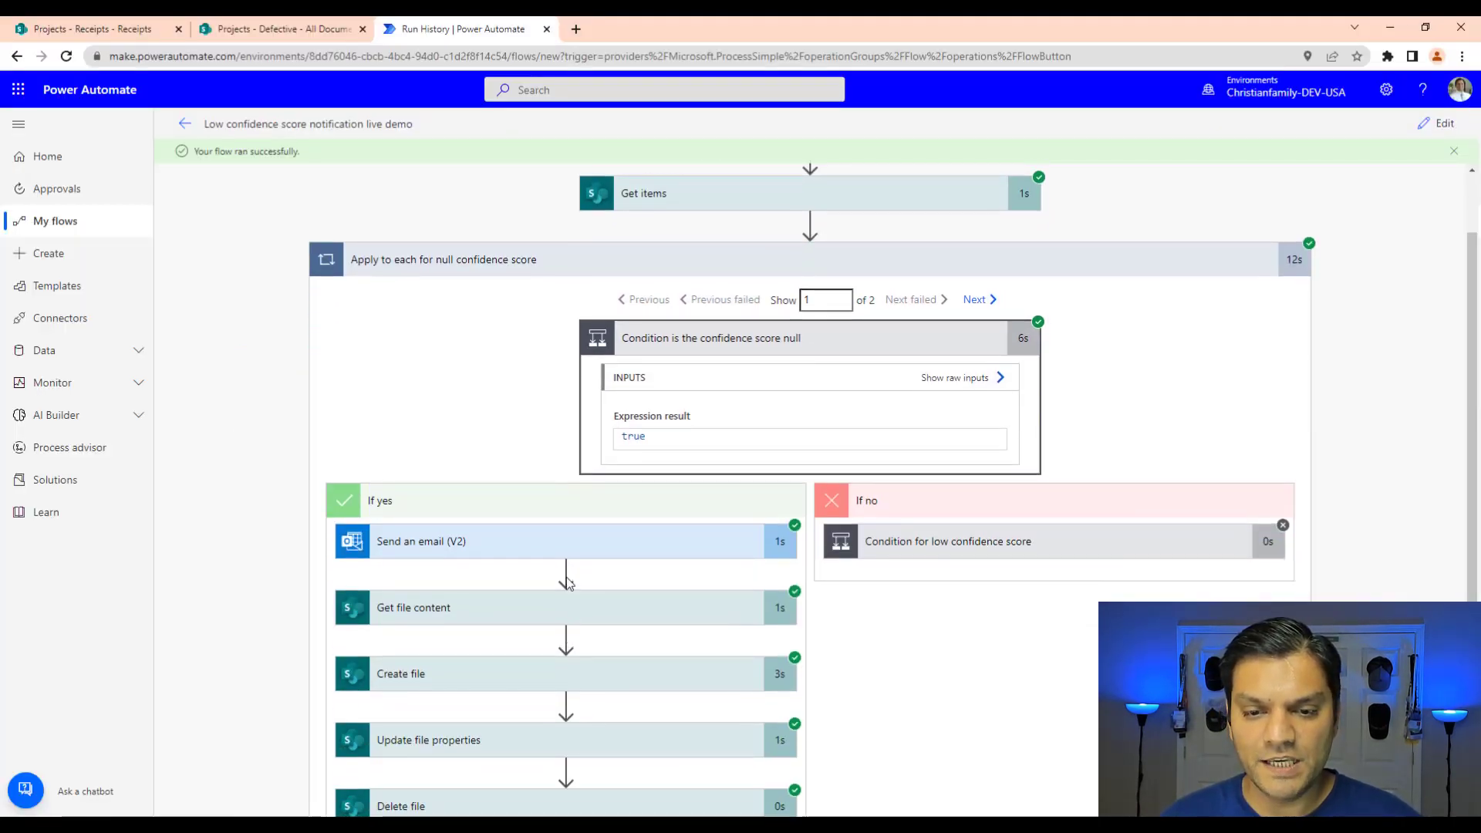
left_click(977, 300)
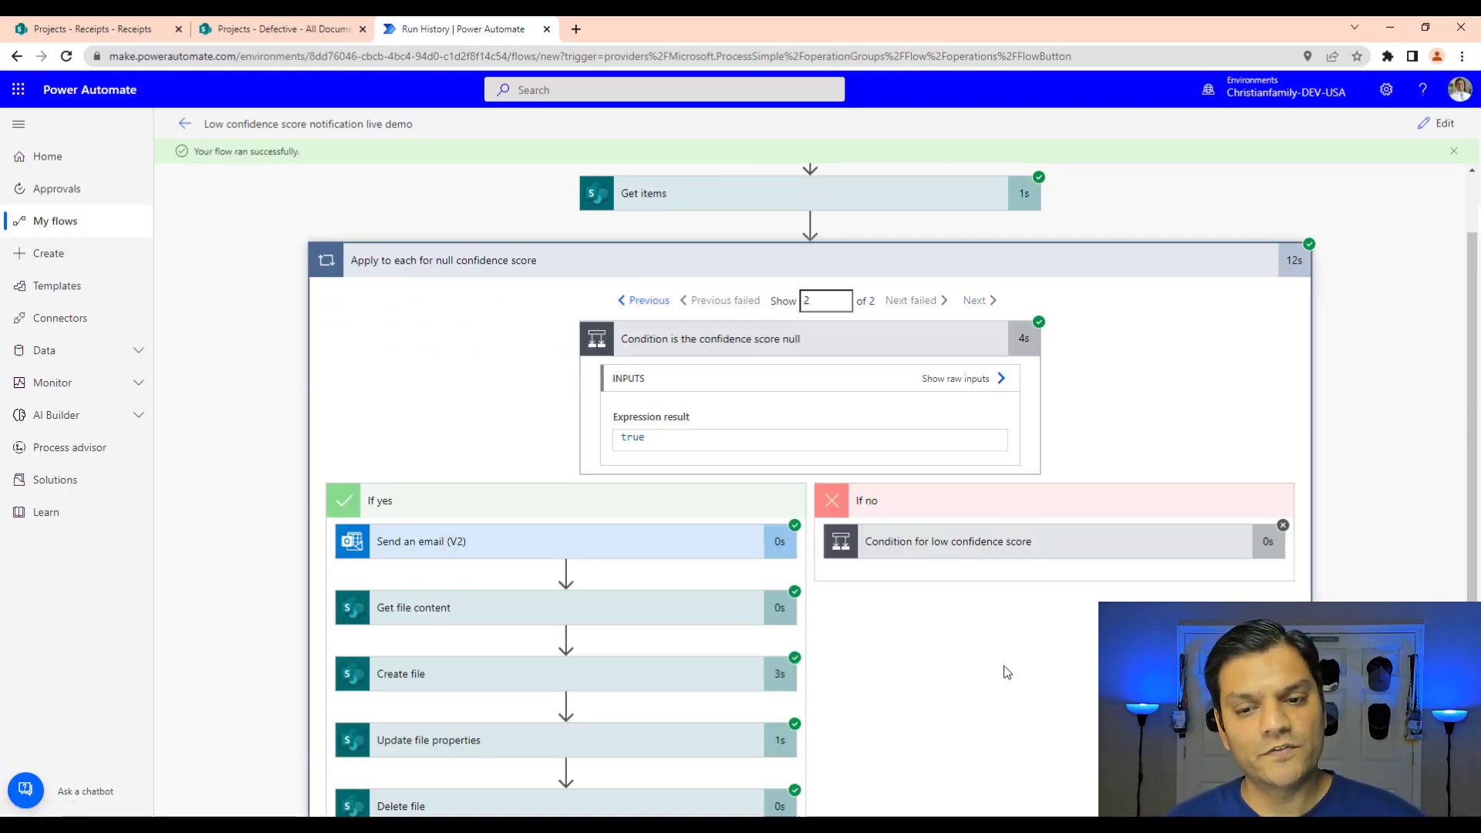
- Switch to SharePoint and review the items in the Receipts library and the moved files in the Defective library
left_click(130, 25)
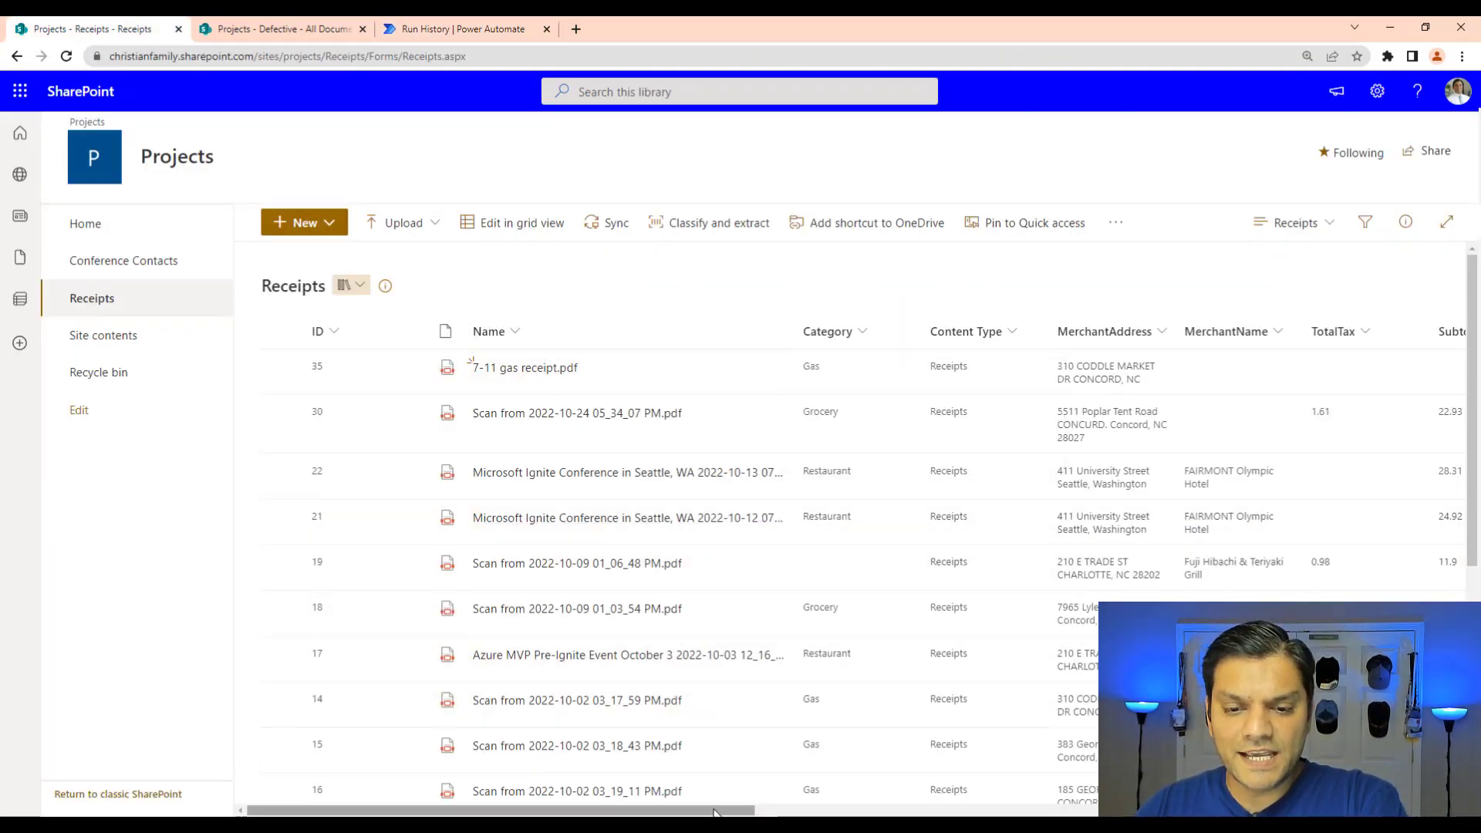
left_click_drag(714, 810, 1302, 810)
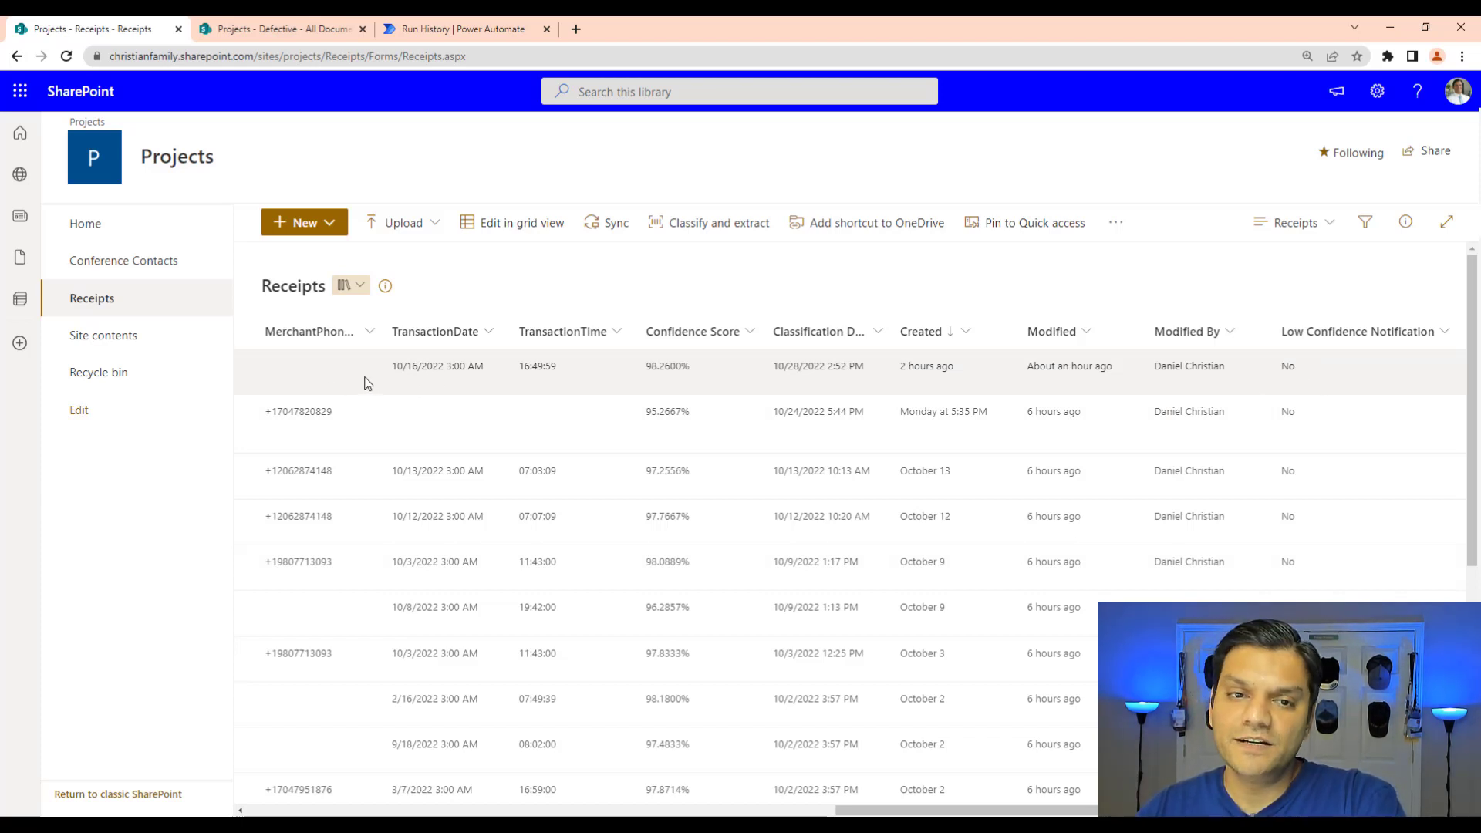
left_click(278, 29)
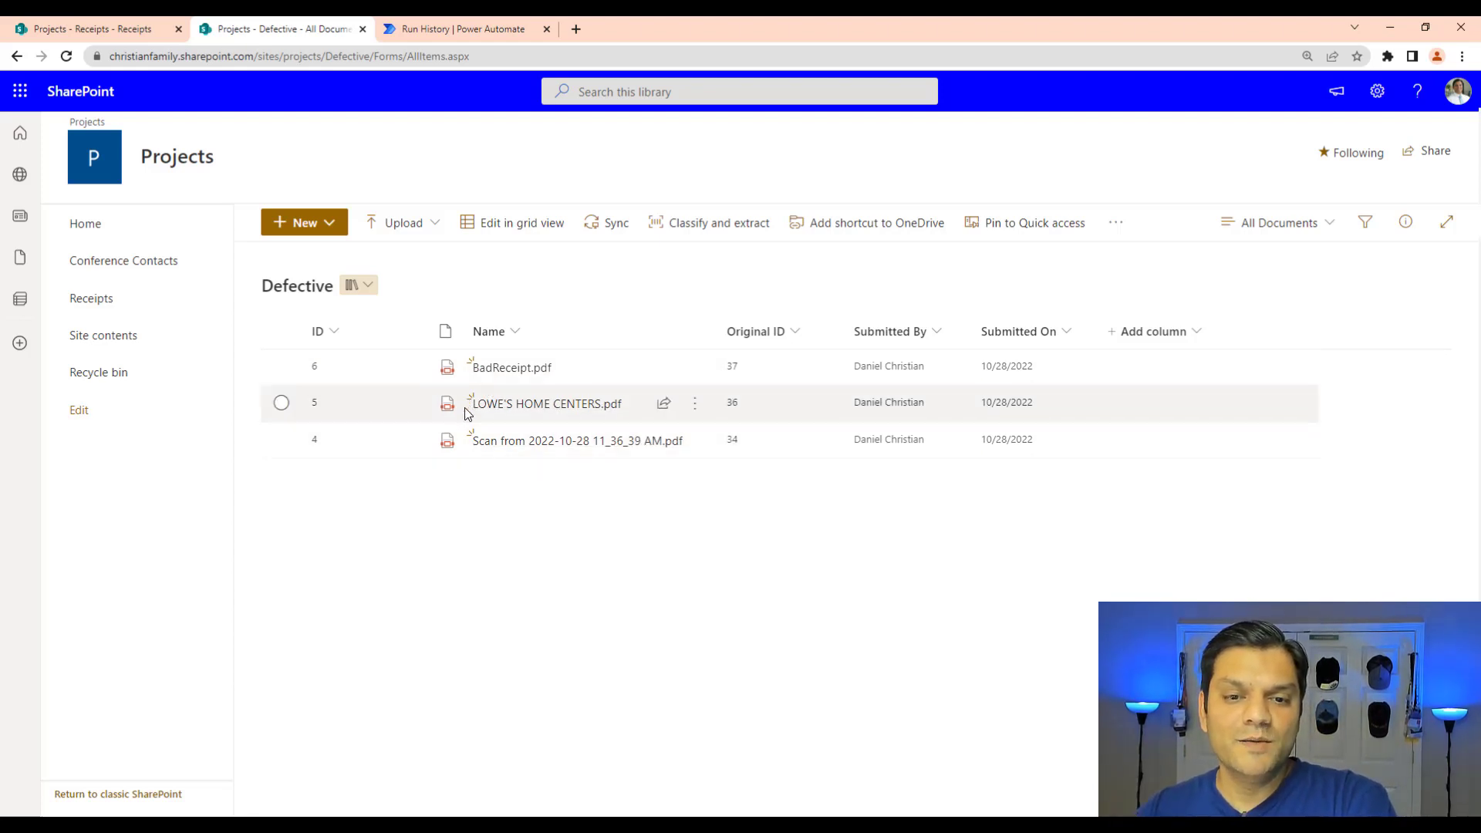
mouse_move(568, 404)
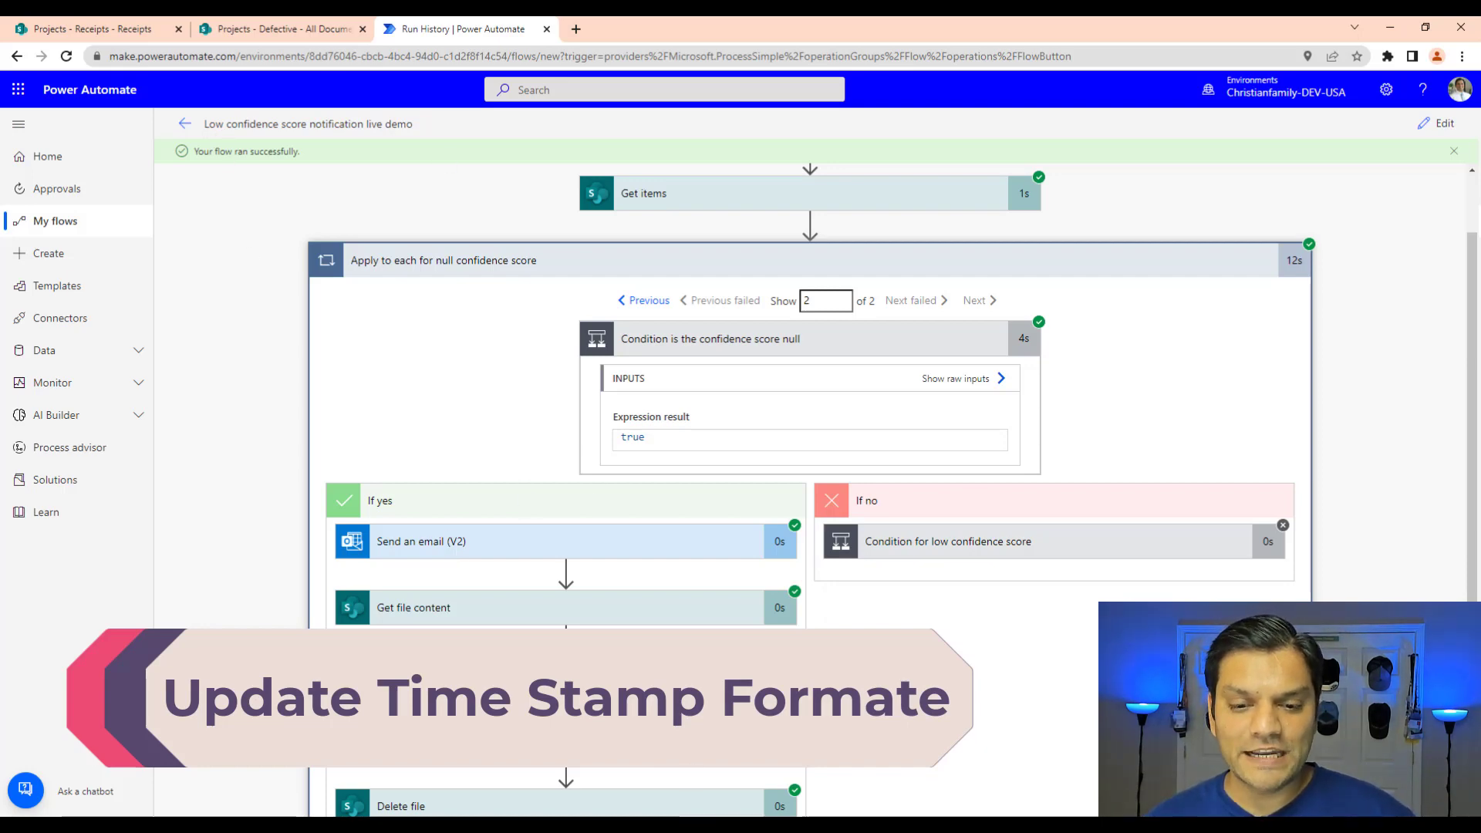
- Switch to Outlook and copy the upload timestamp 2022-10-28T19:01:03Z from the Store receipt email
key("alt+Tab")
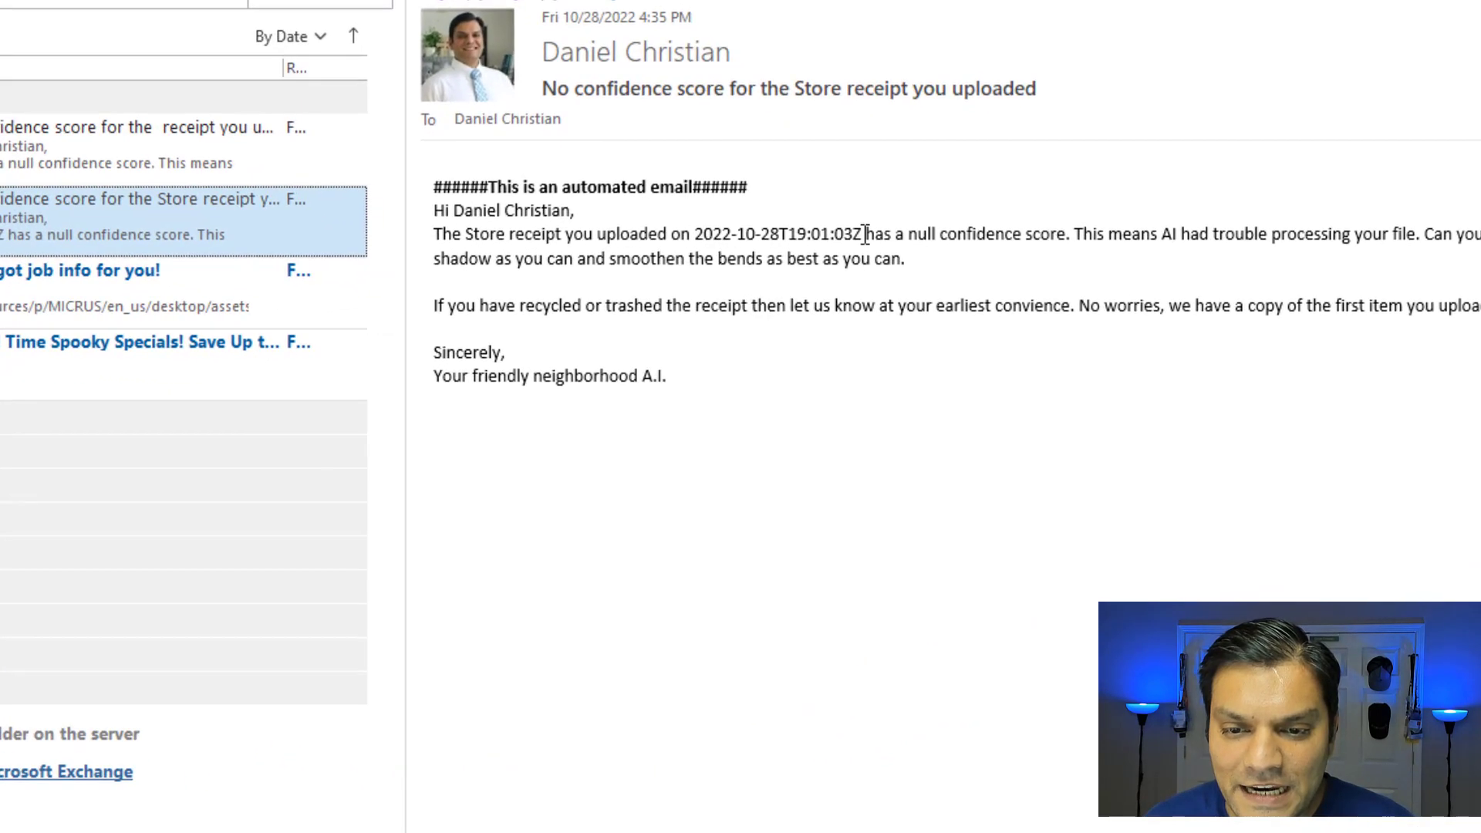
left_click_drag(863, 232, 696, 233)
key("ctrl+c")
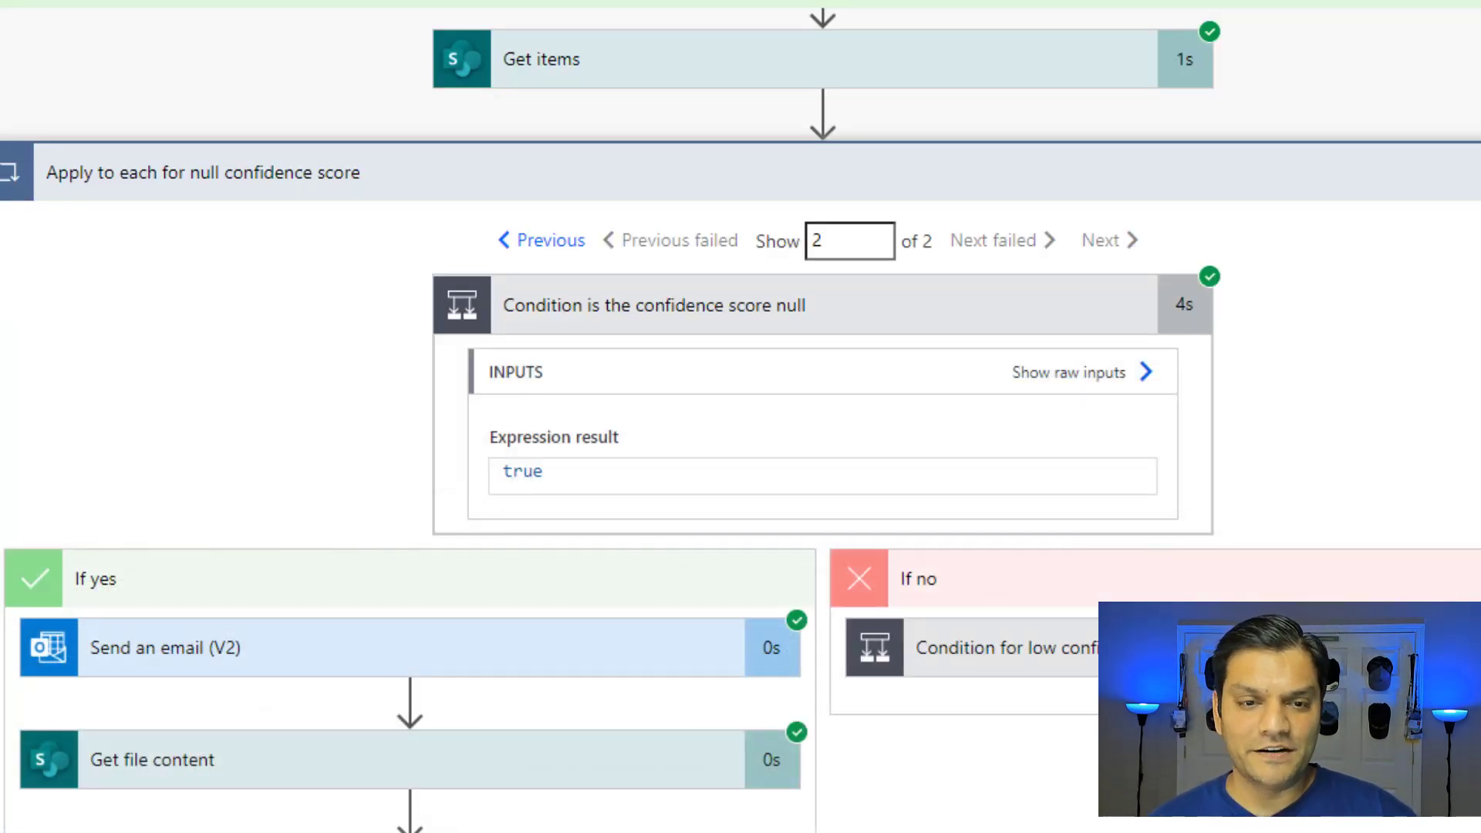
- Edit the flow in Power Automate and remove the Created token from the body of the If yes branch's Send an email (V2) action
scroll(1128, 196, "up", 2)
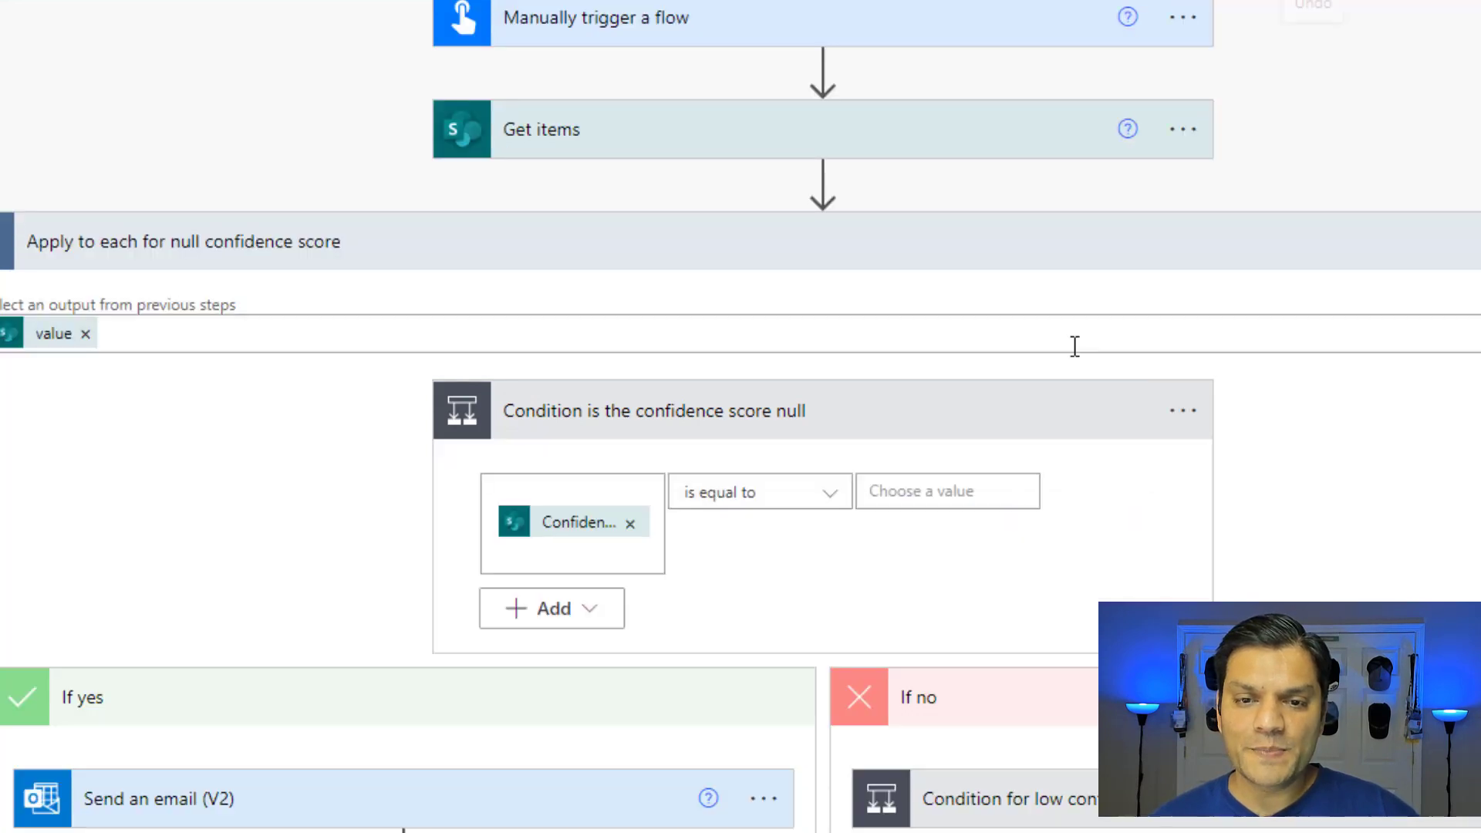
scroll(1076, 344, "down", 3)
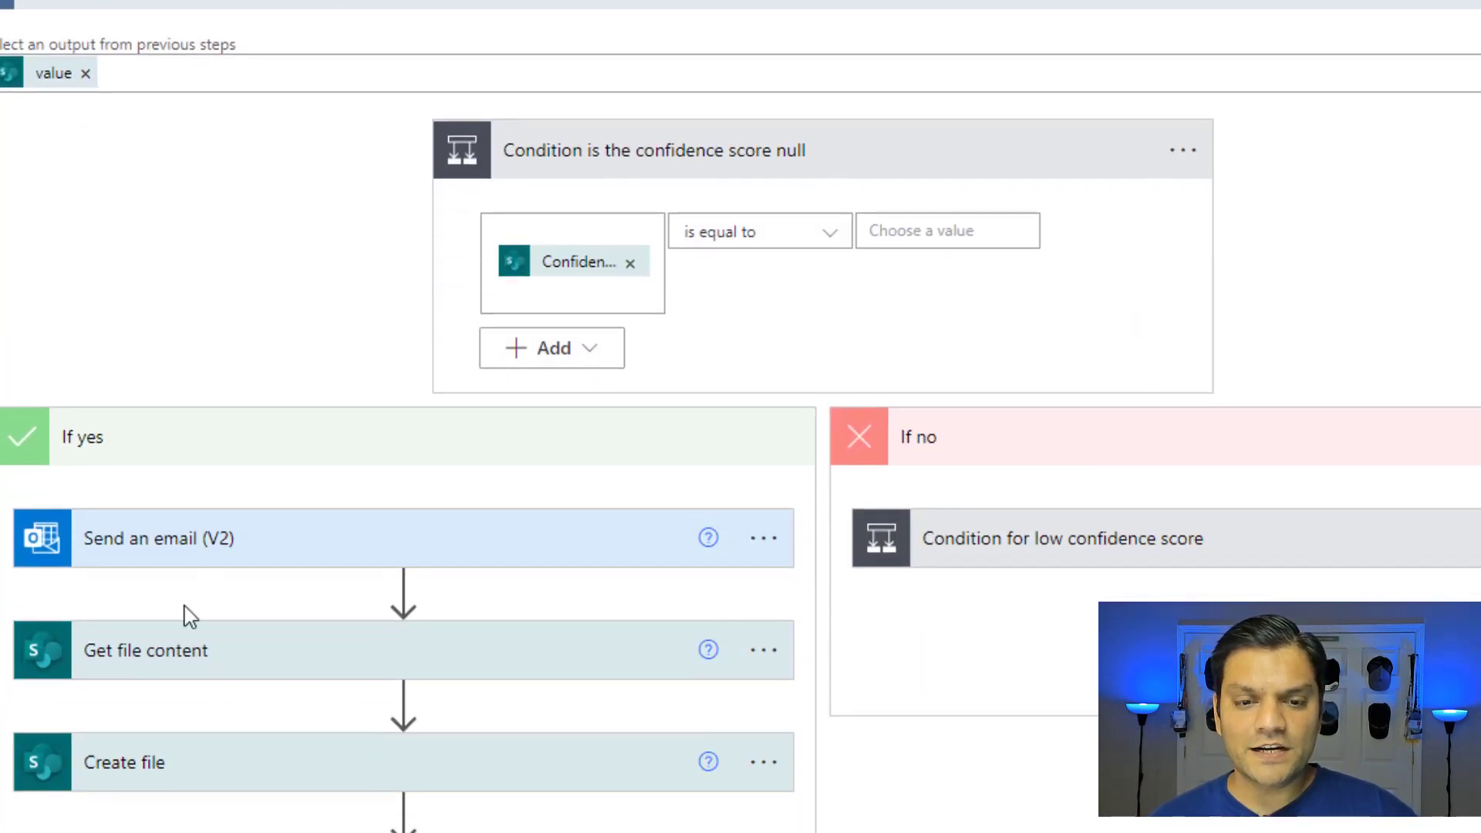
left_click(202, 549)
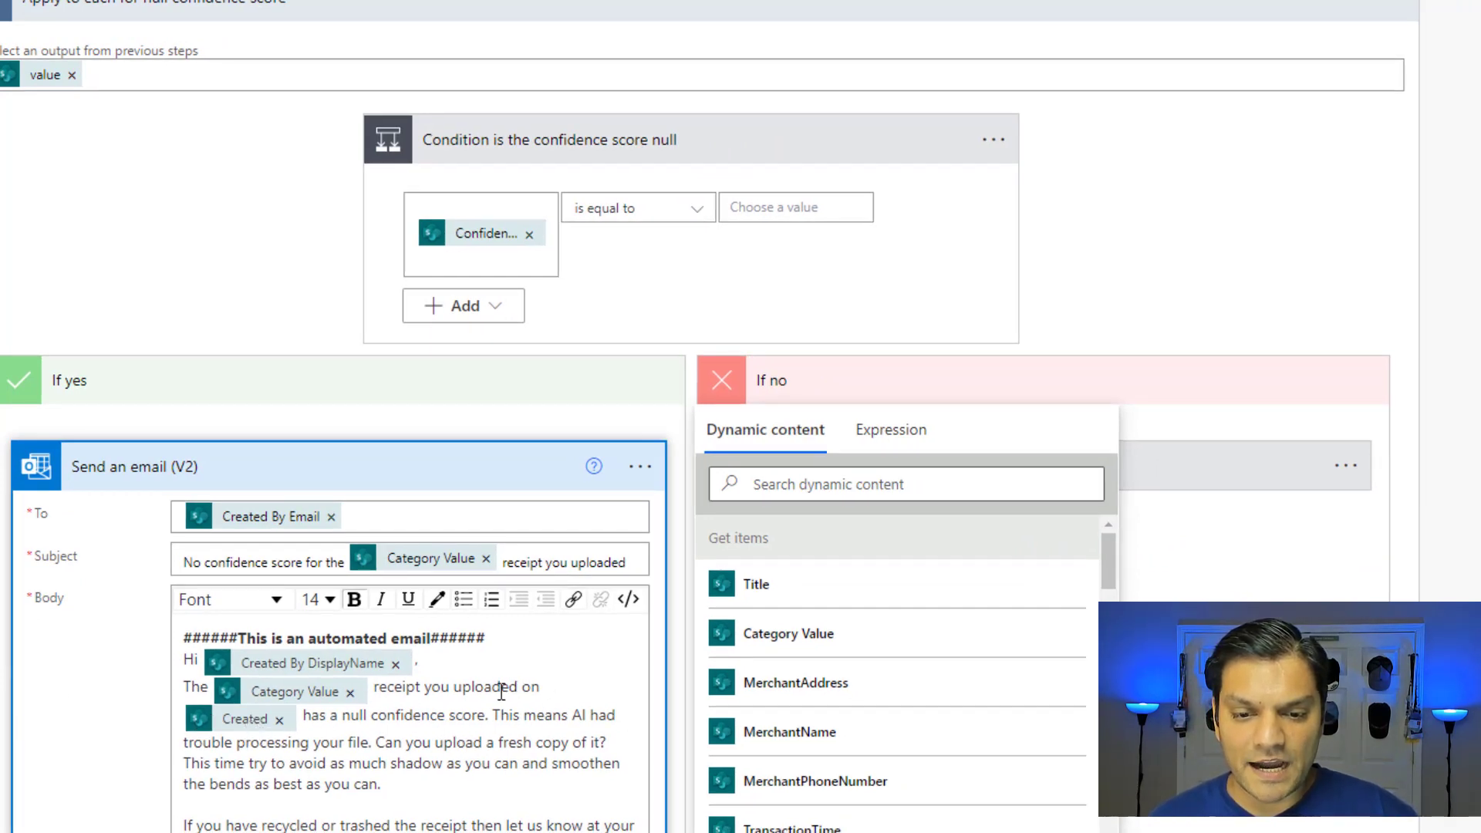
left_click(280, 720)
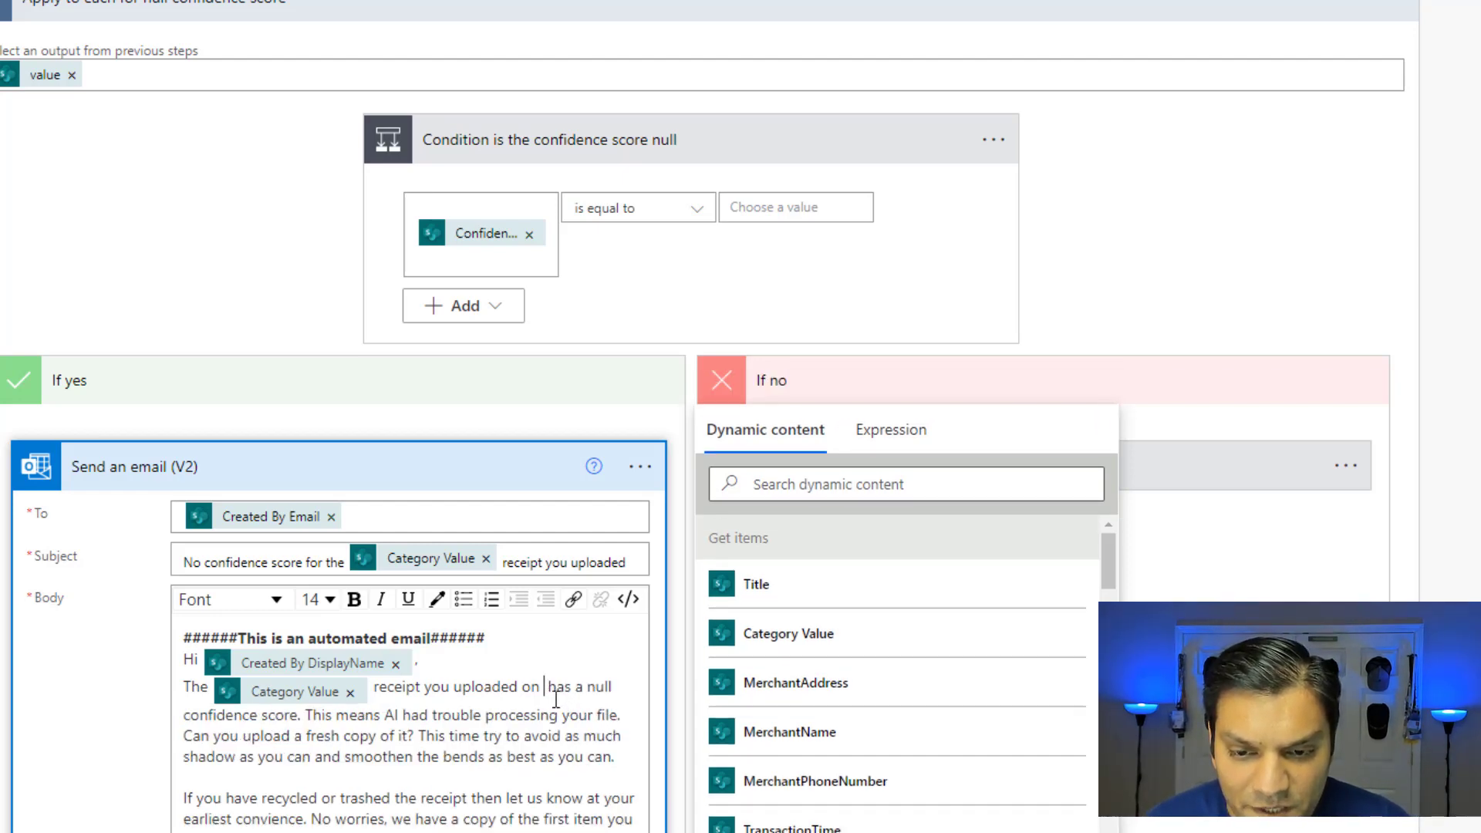
- Set up Format data by examples for Created in the email body, with example value 2022-10-28T19:01:03Z and desired output 10/28/2022 7:01 PM
left_click(895, 435)
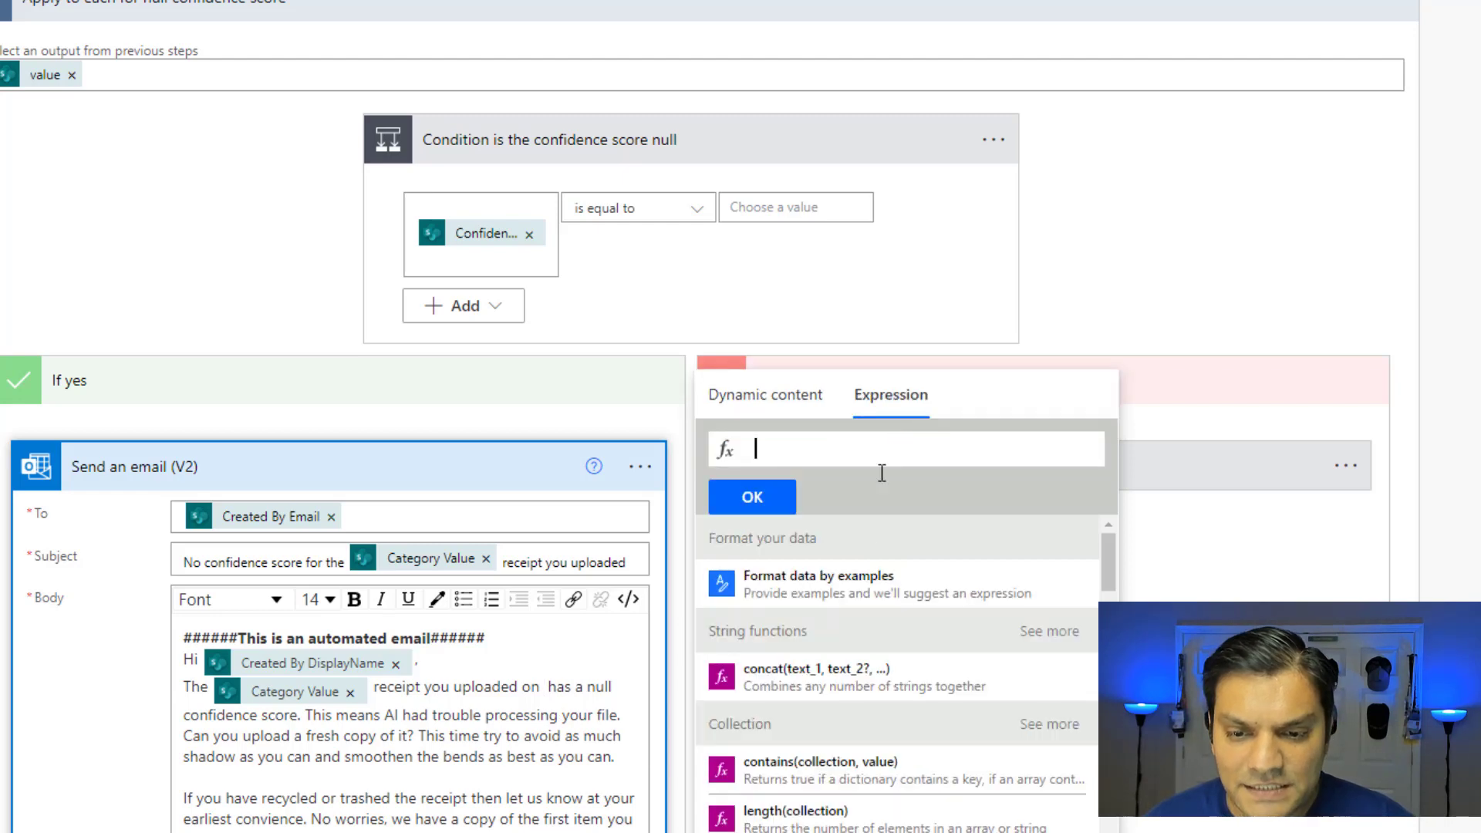
left_click(786, 609)
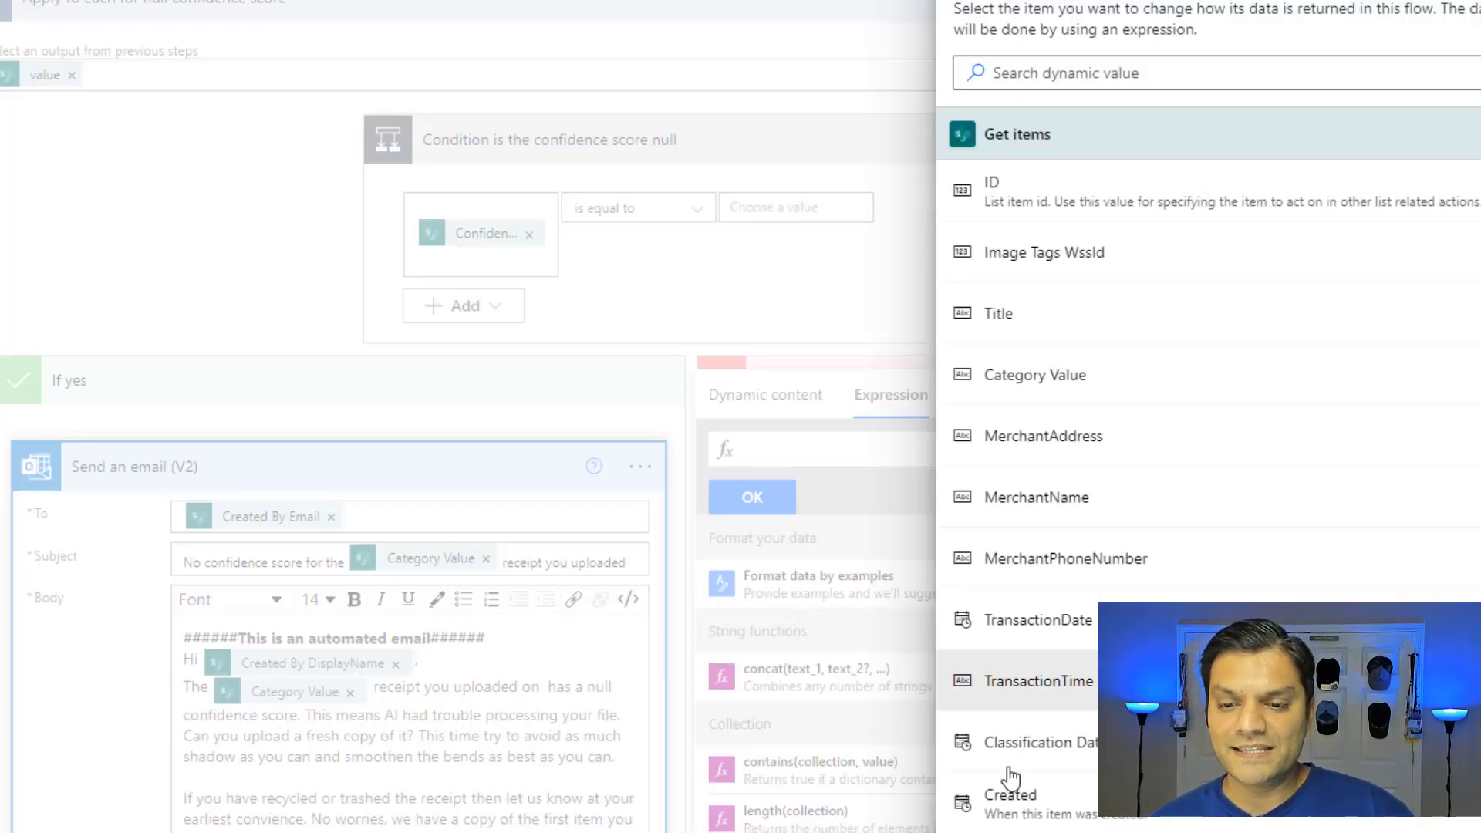
left_click(1032, 806)
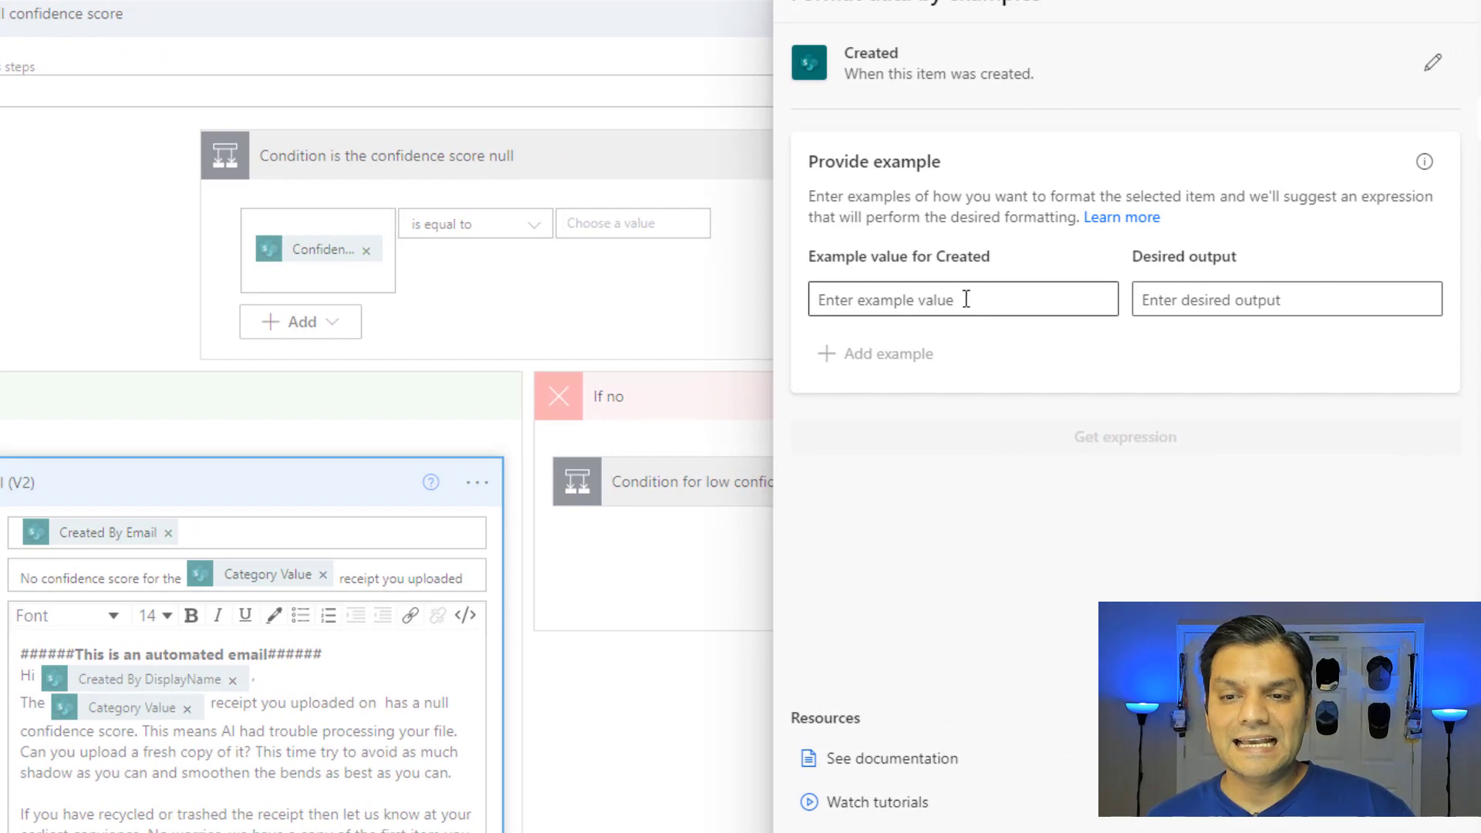
left_click(958, 291)
key("ctrl+v")
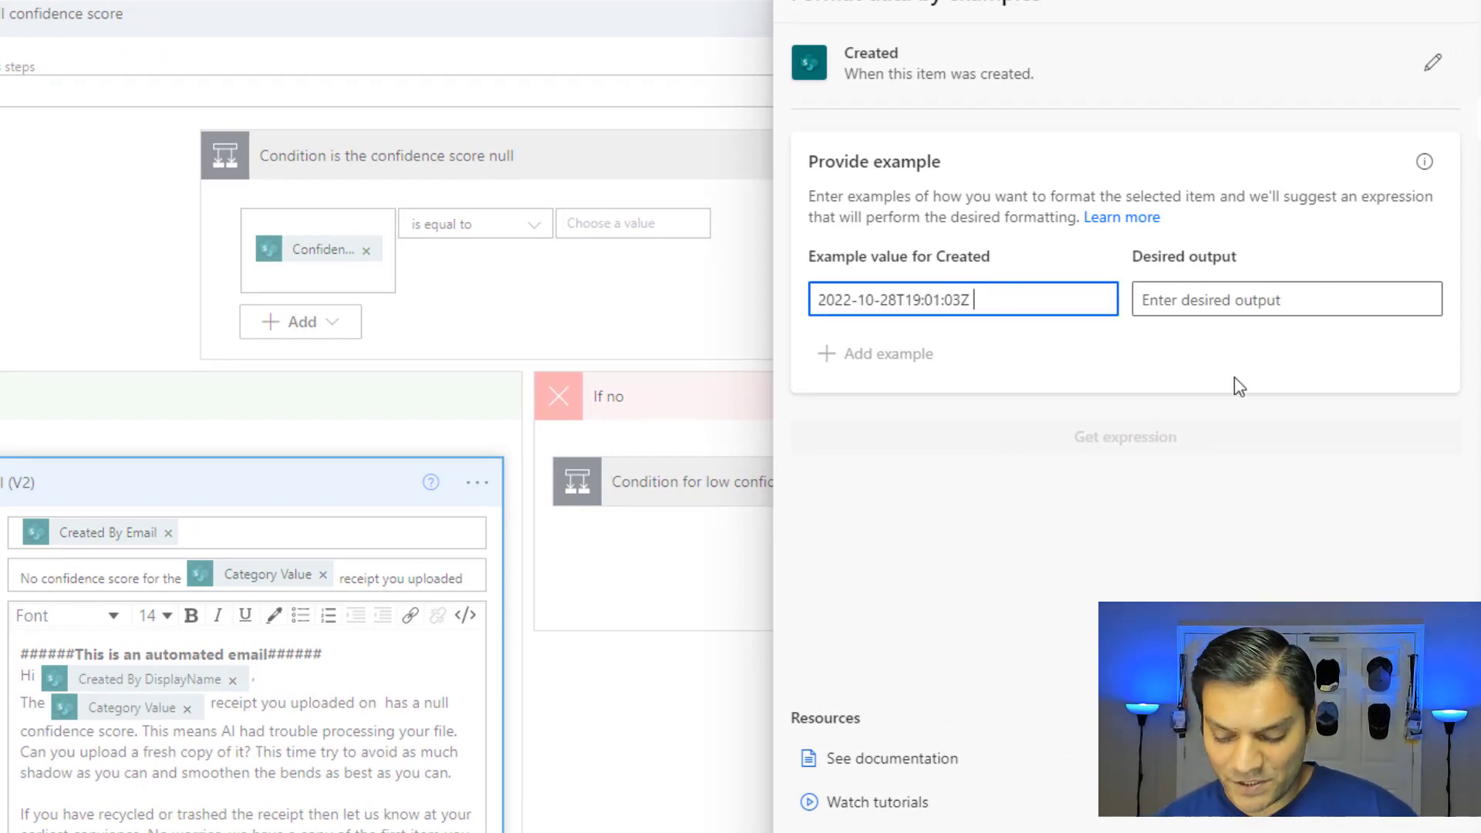
key("BackSpace")
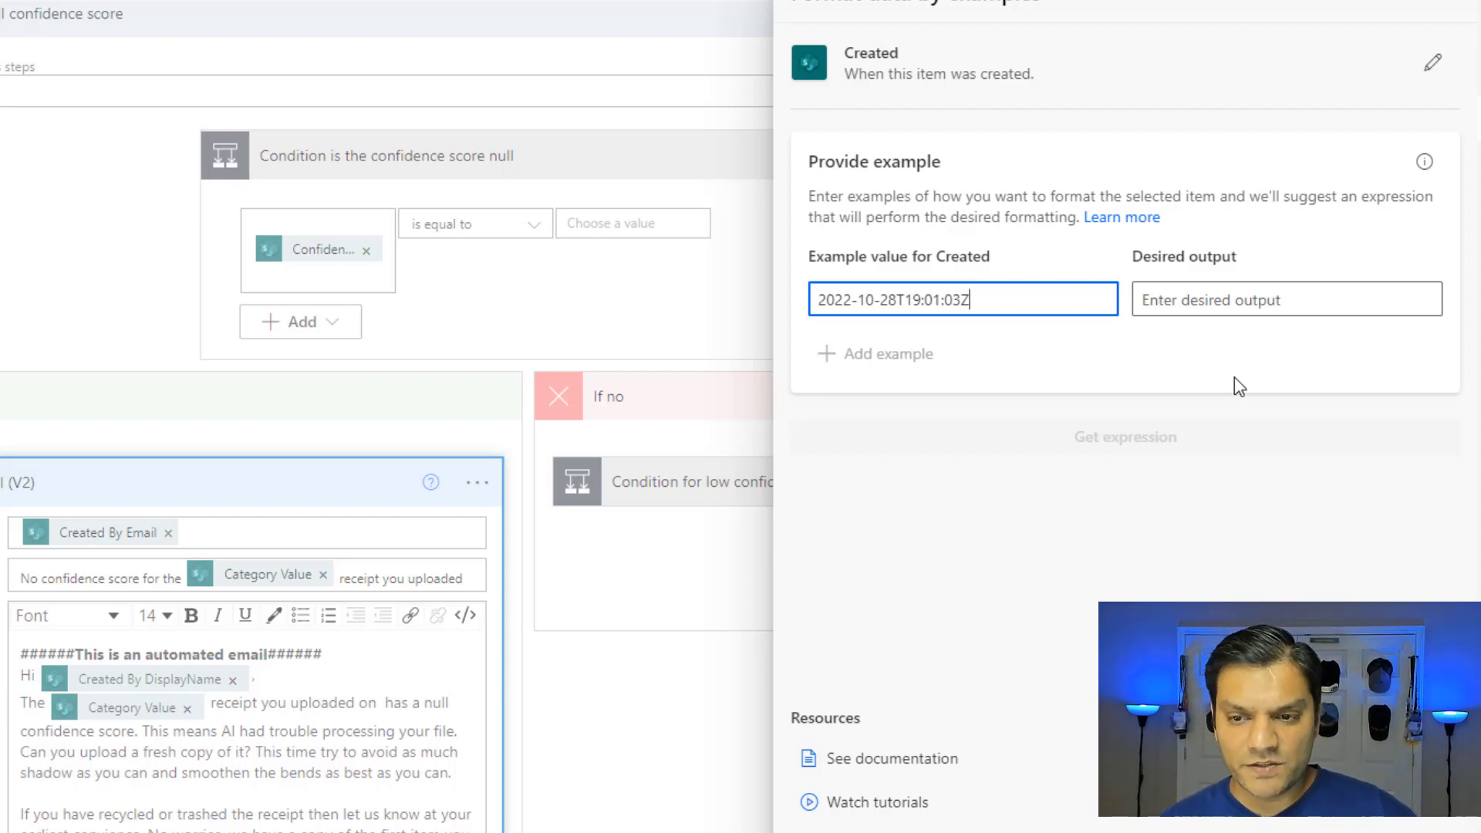
left_click(1248, 293)
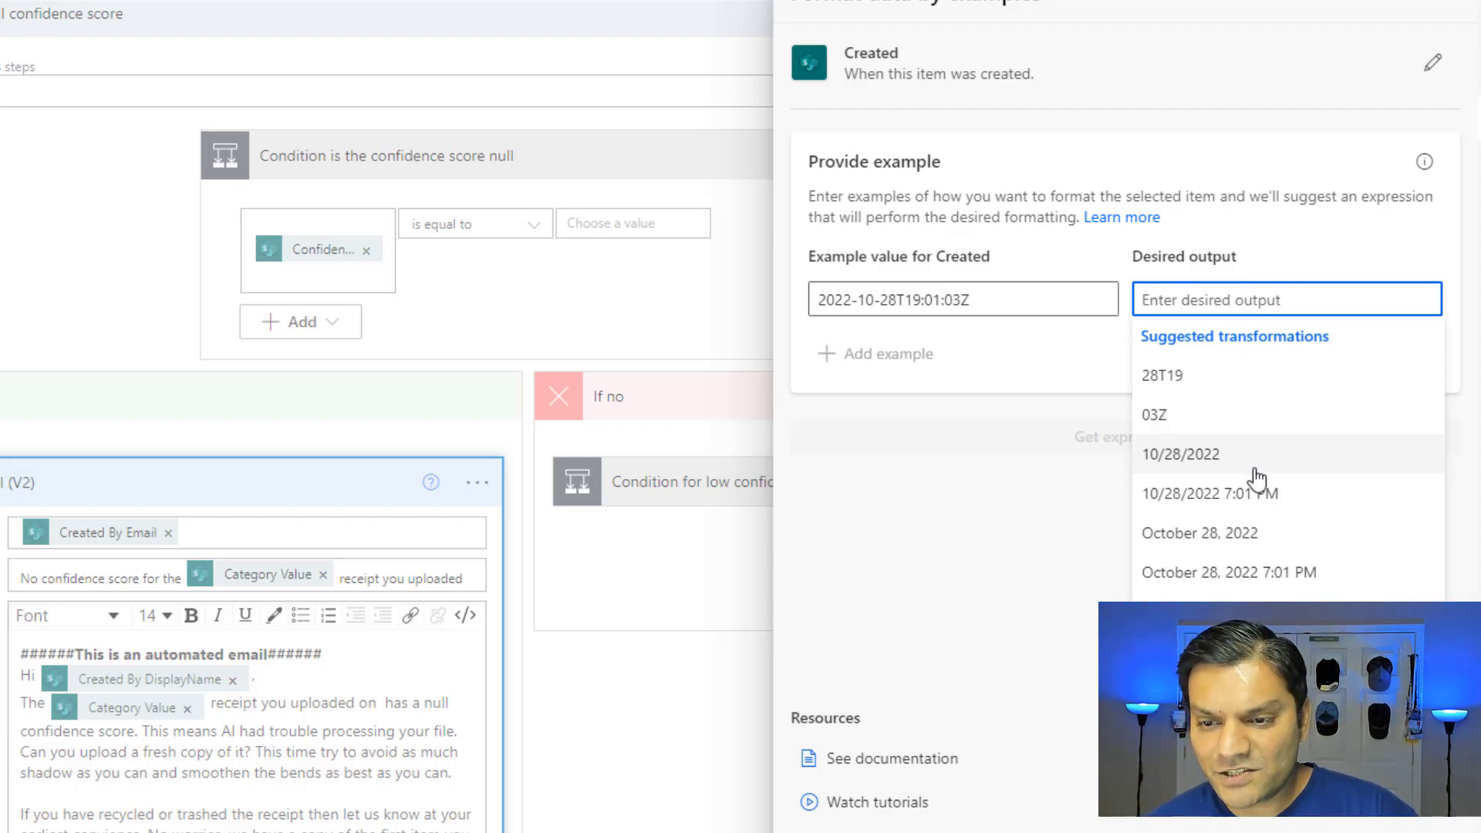
left_click(1260, 510)
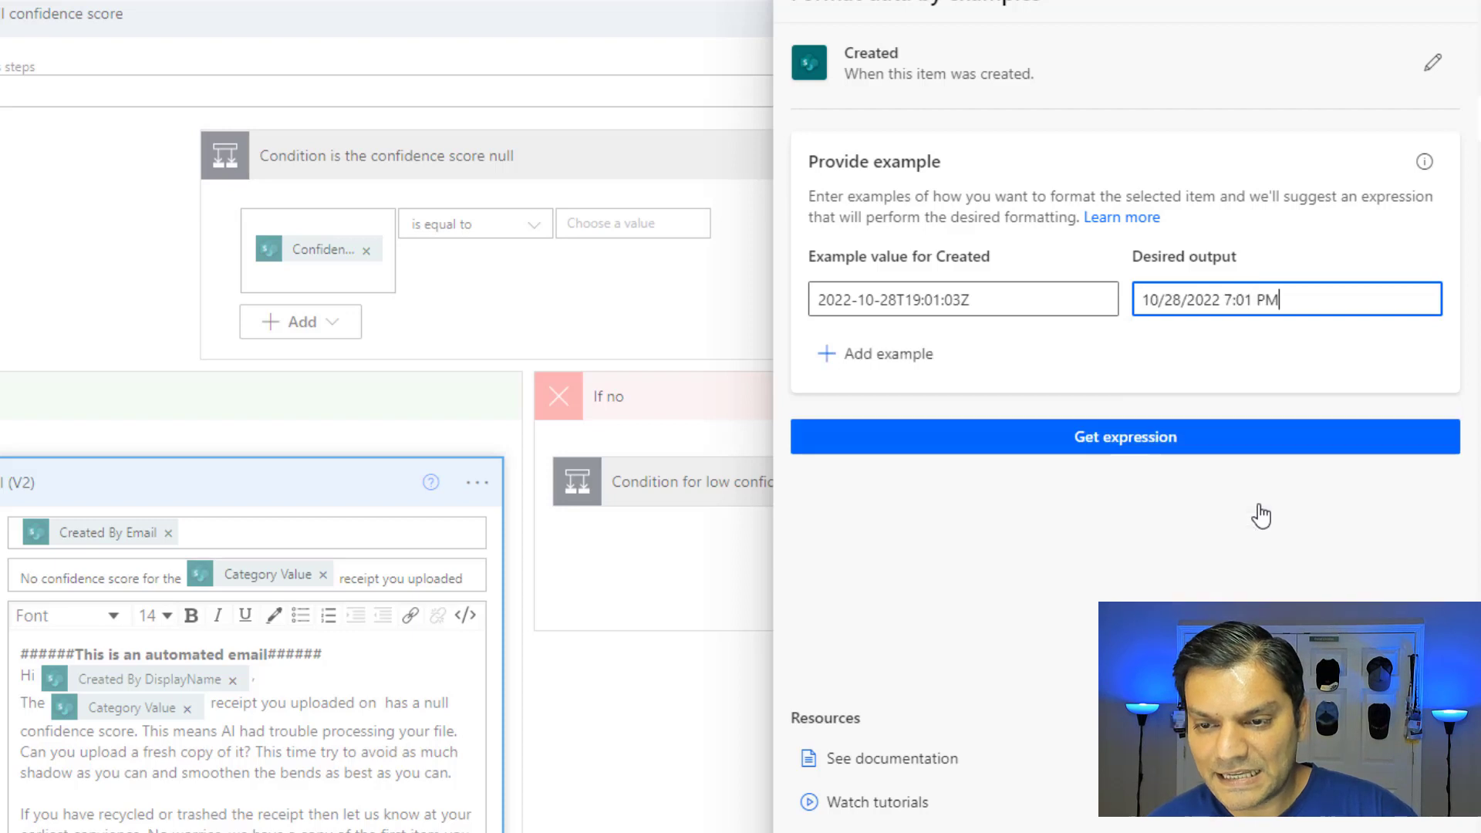
- Generate the suggested formatDateTime expression, apply it to the email body, and save the flow
left_click(1219, 453)
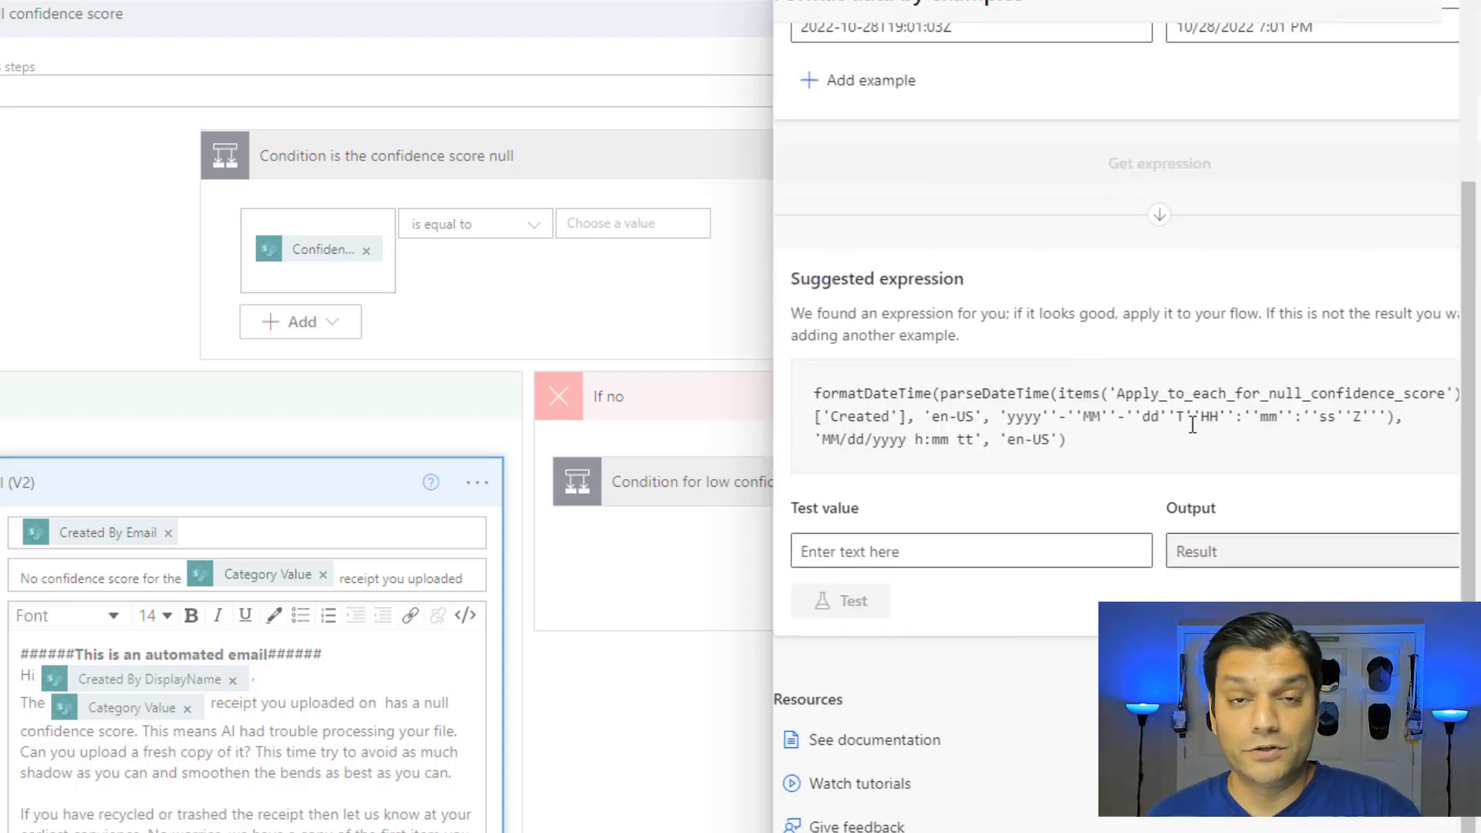
left_click(823, 831)
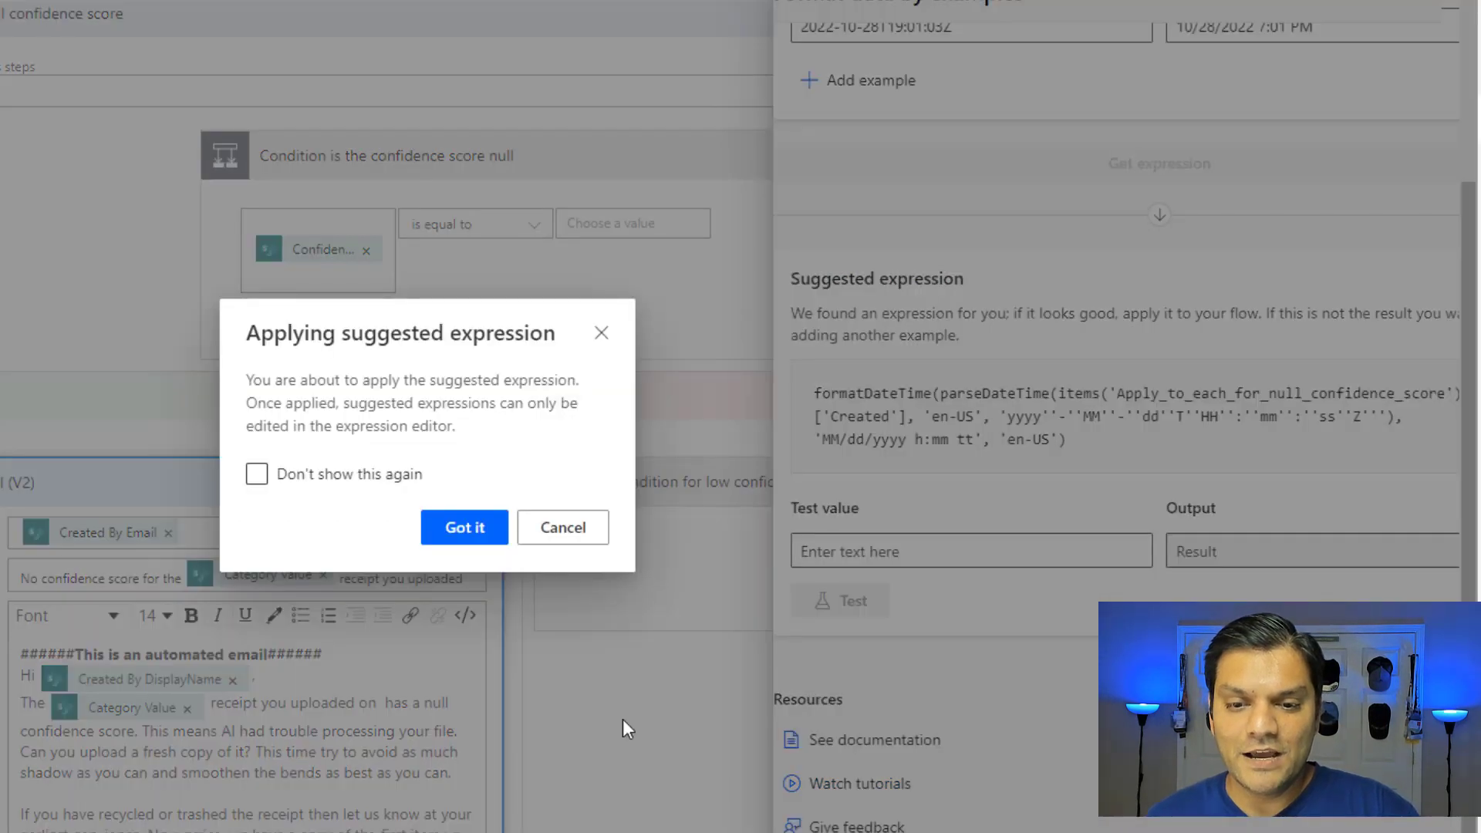
left_click(464, 528)
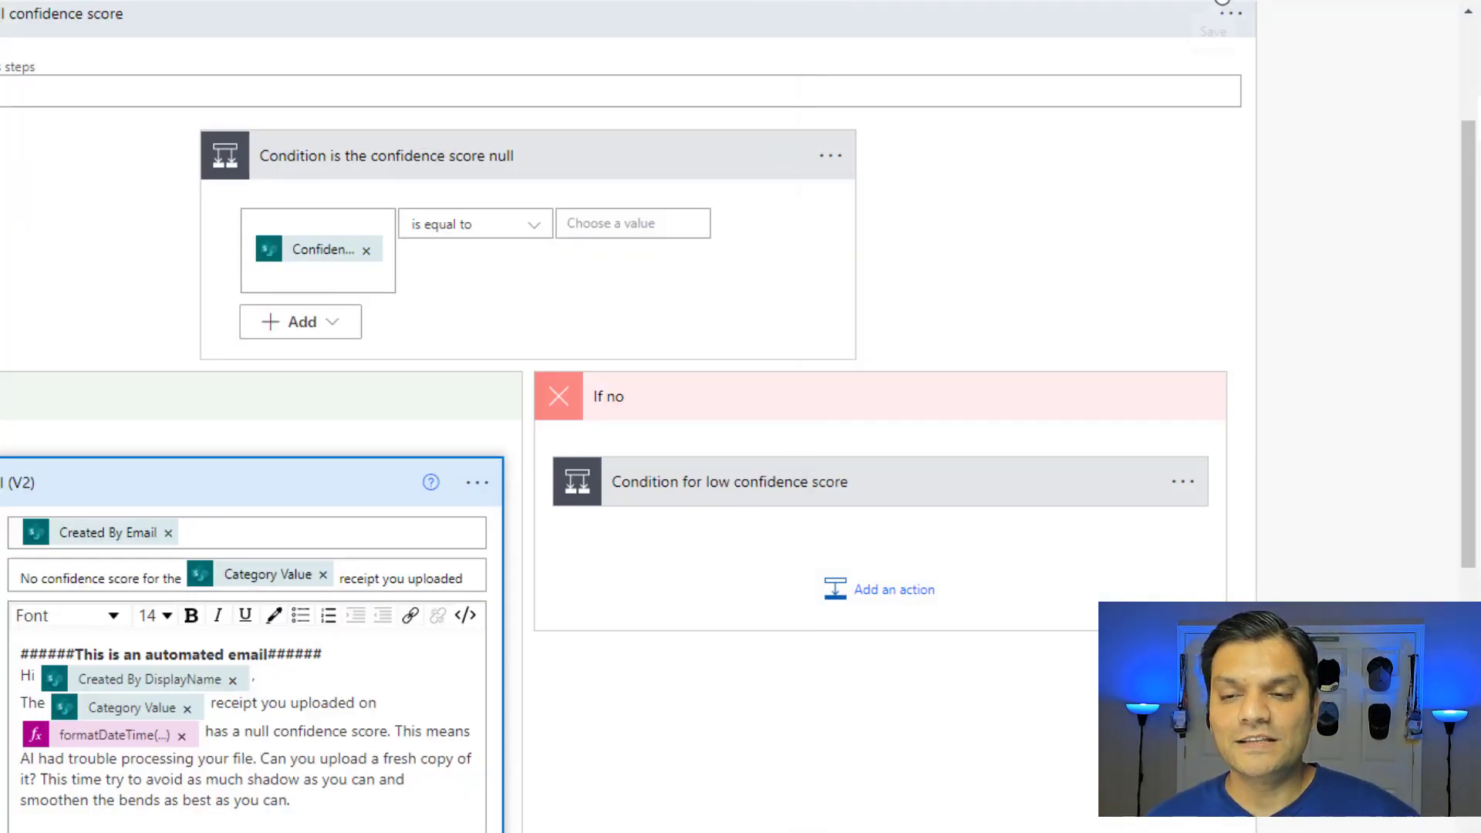
left_click(1230, 4)
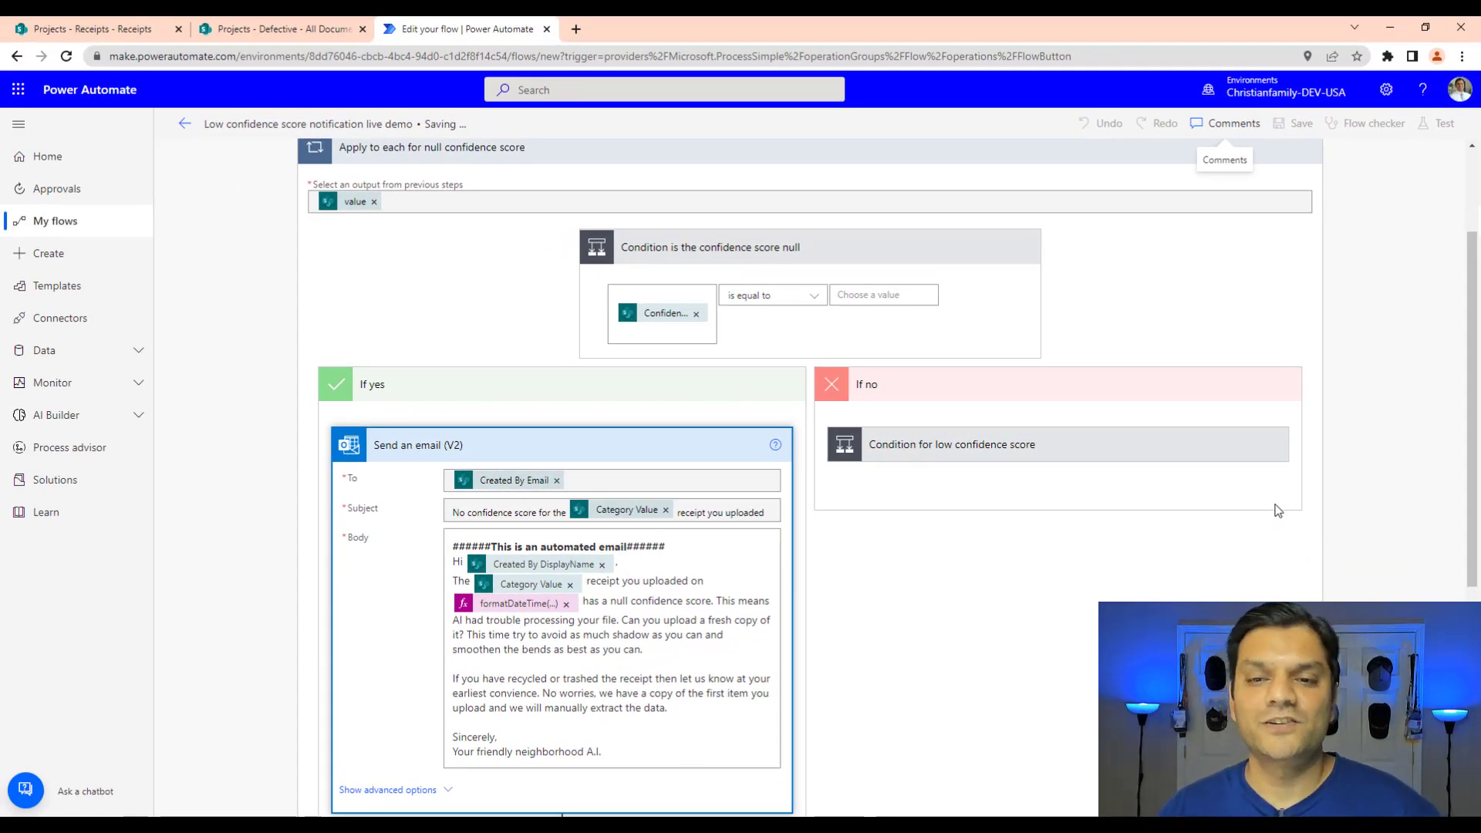
- Switch to the Receipts library, select item 35's Low Confidence Notification cell in grid view, and return to the standard view
left_click(83, 28)
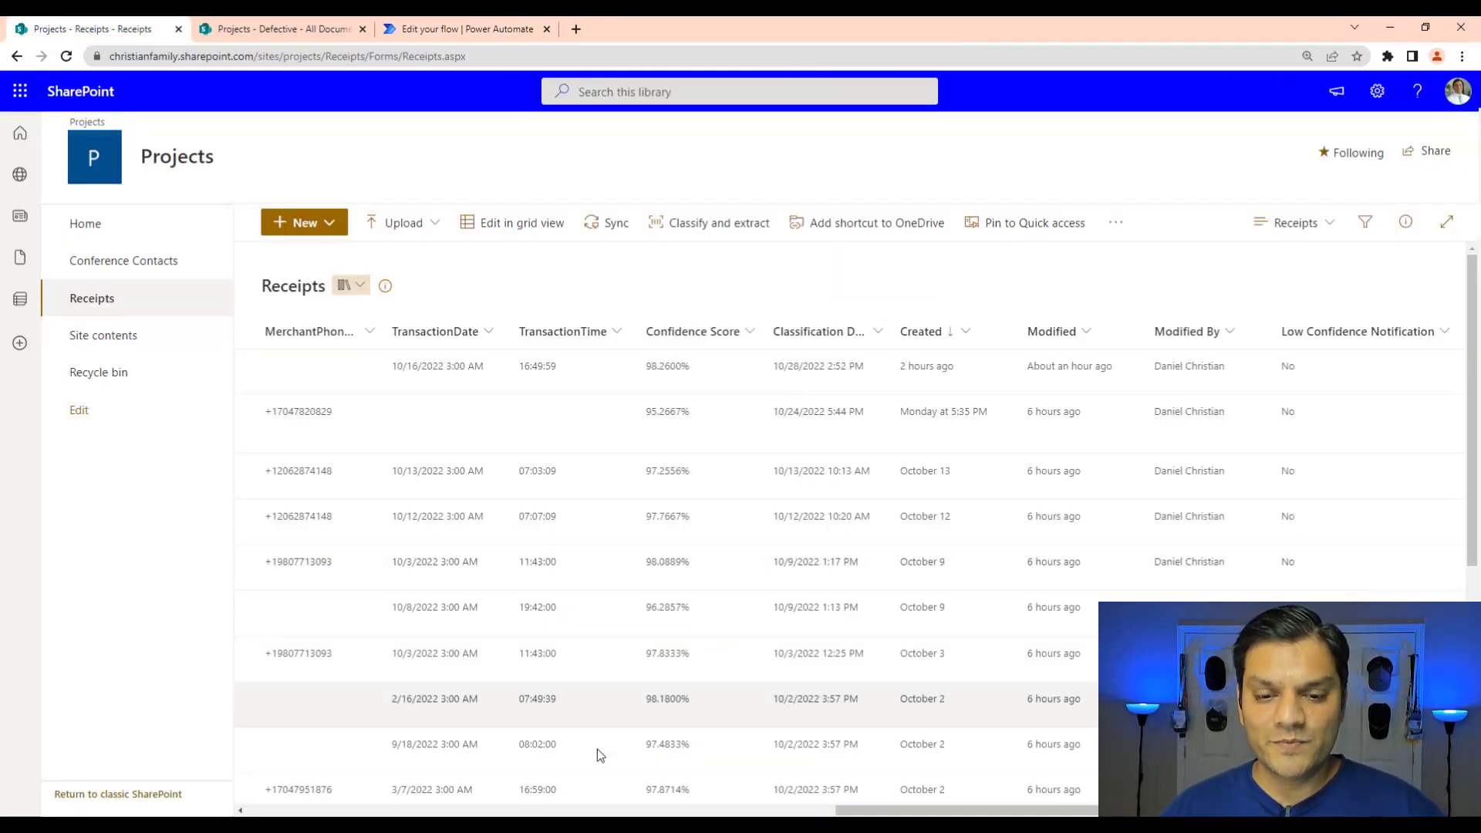
left_click_drag(972, 810, 1037, 808)
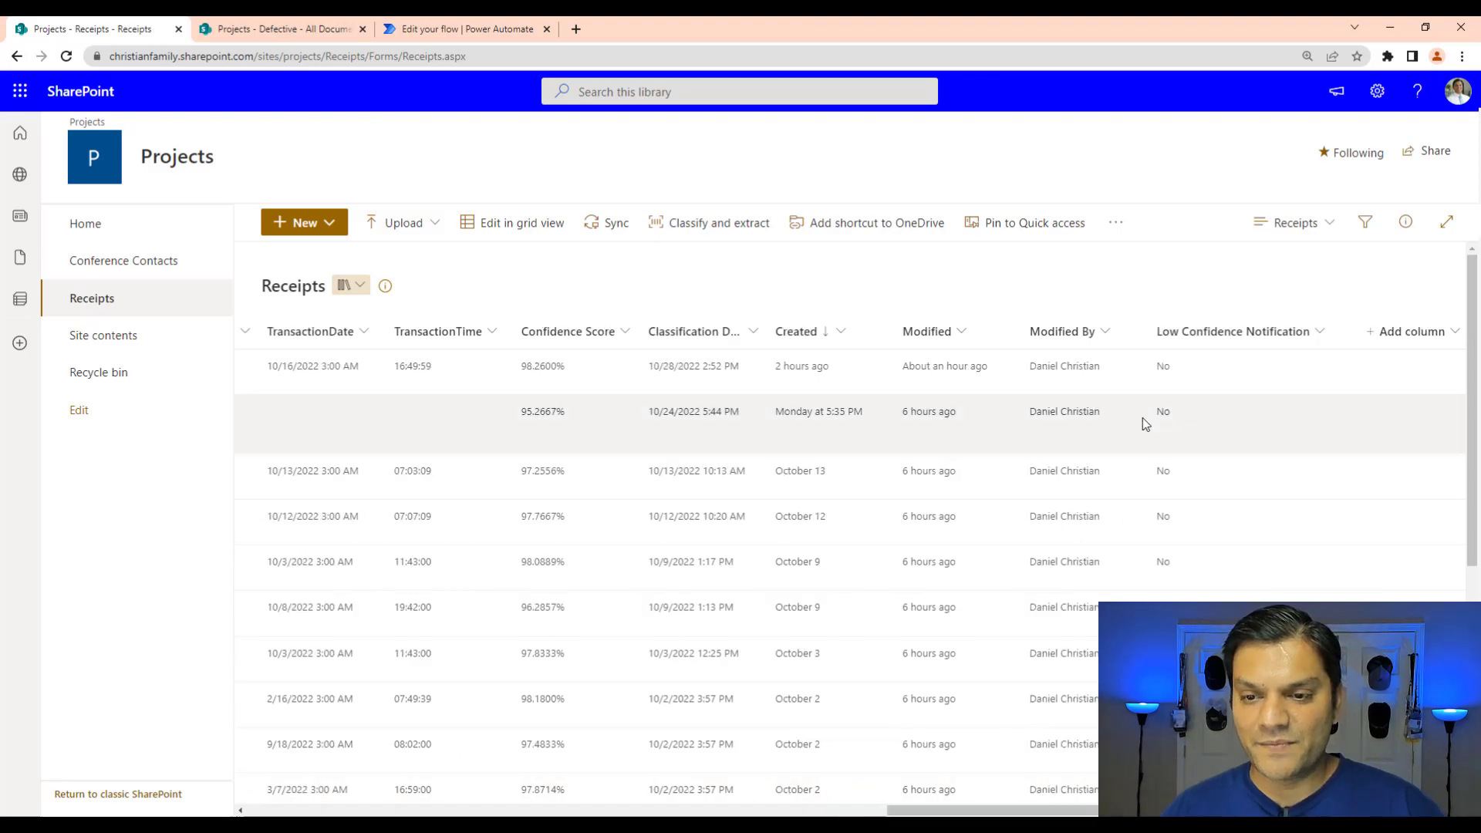
left_click(500, 231)
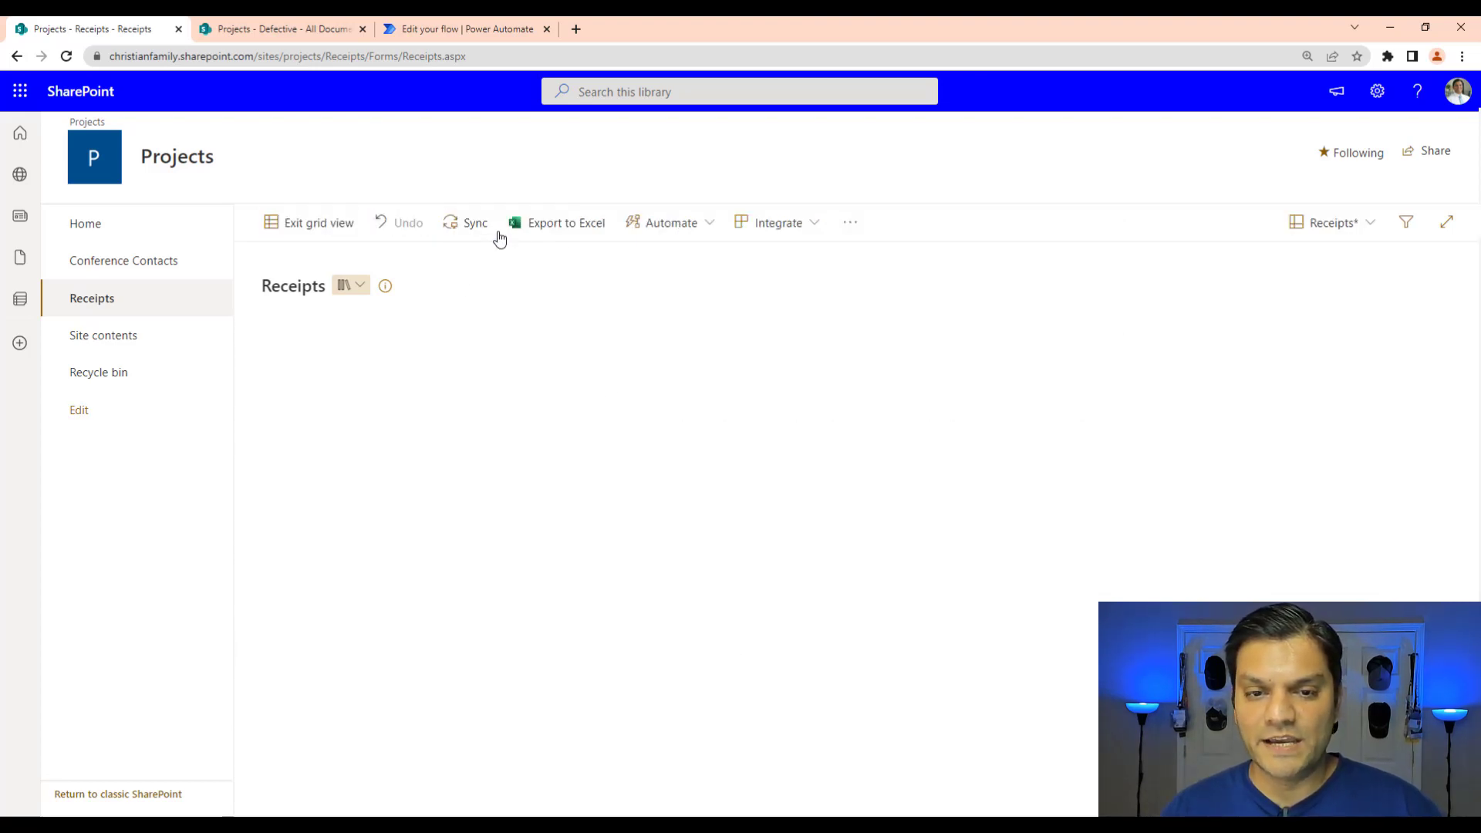
left_click_drag(678, 811, 1332, 811)
left_click(1276, 376)
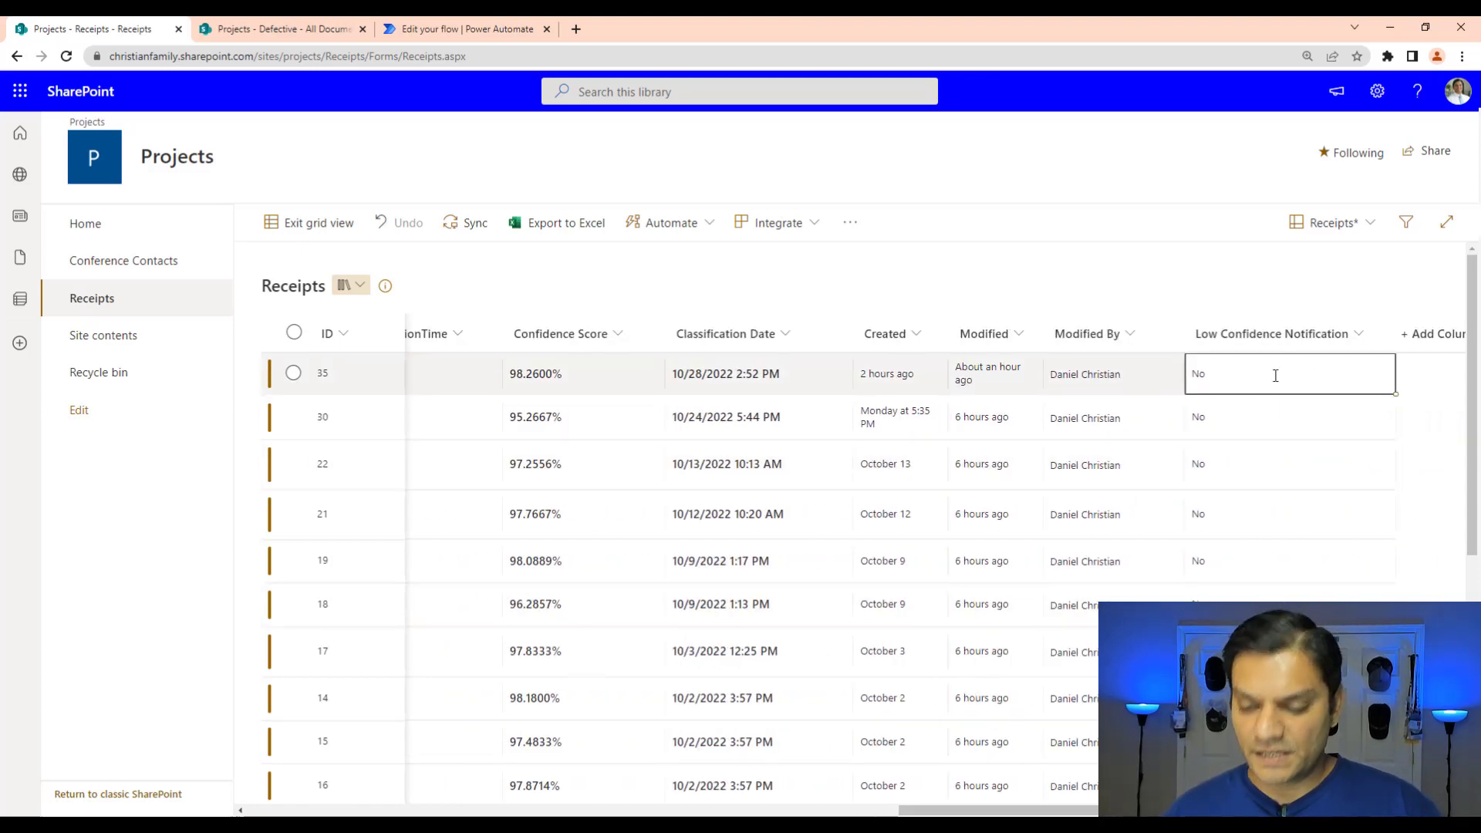
left_click(316, 223)
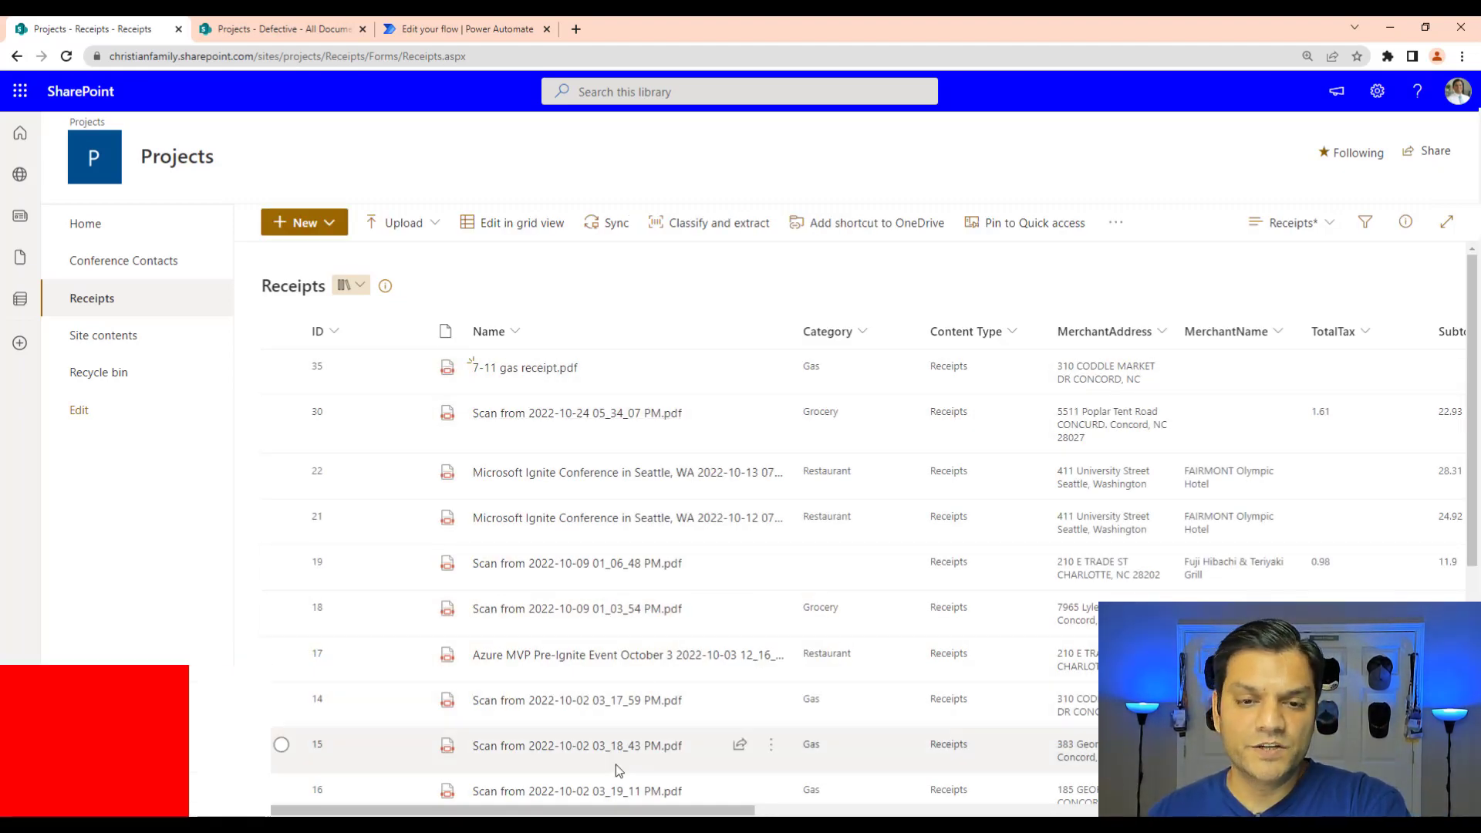
- Switch to Power Automate, run an automatic test of the flow, and expand the null confidence score condition's run results
left_click(463, 28)
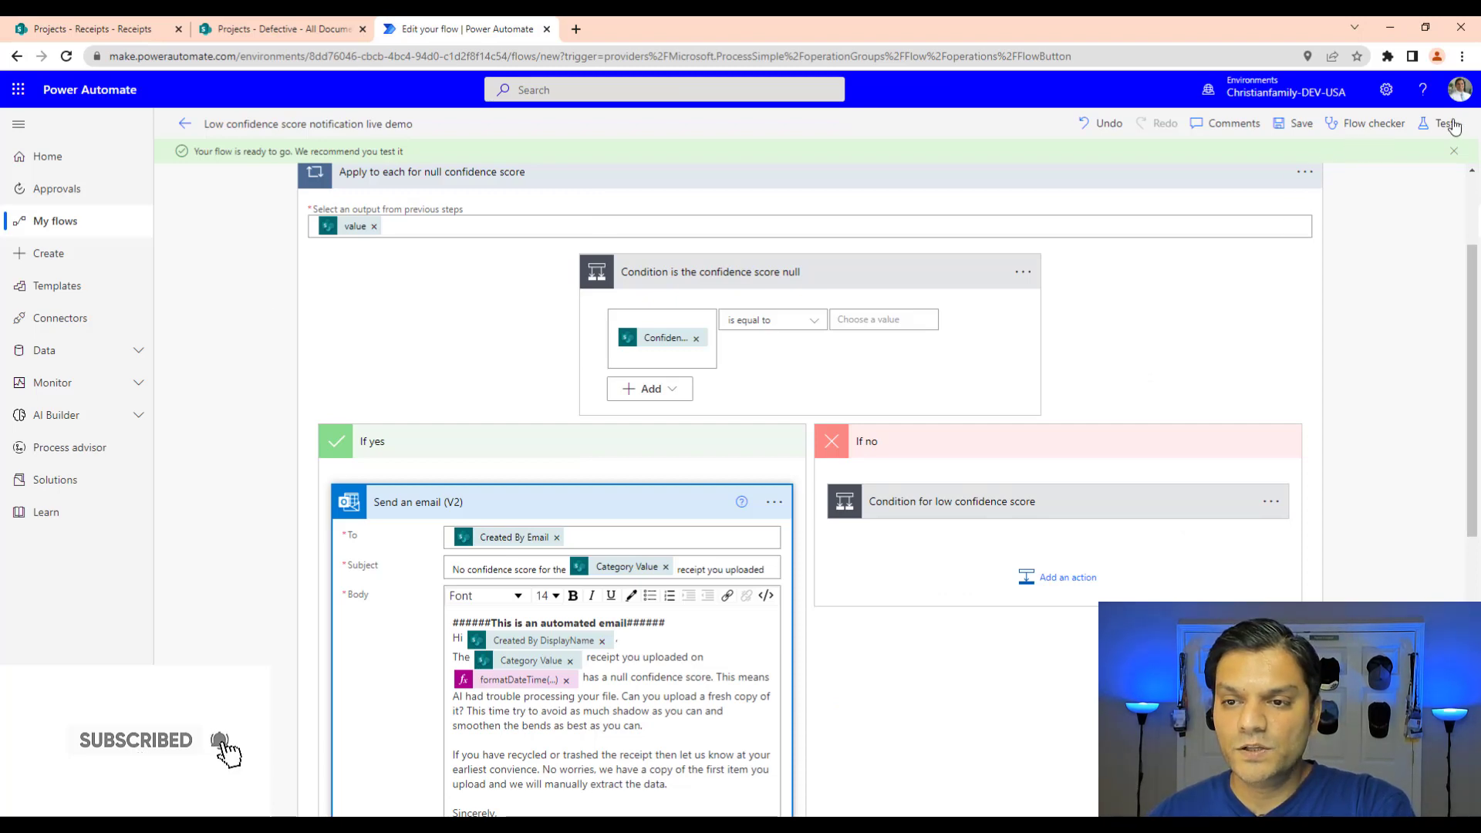
left_click(1236, 203)
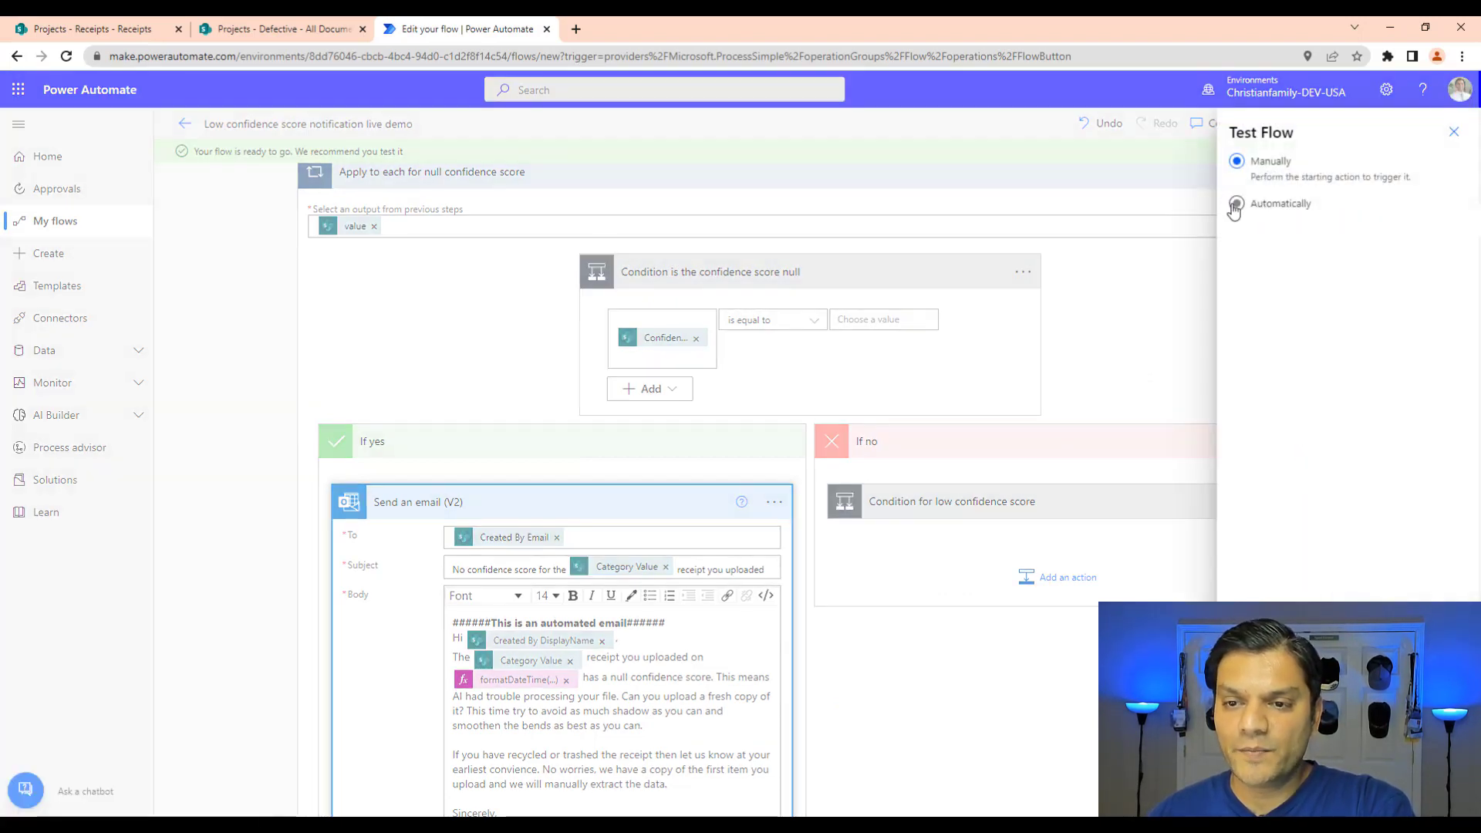
left_click(1259, 232)
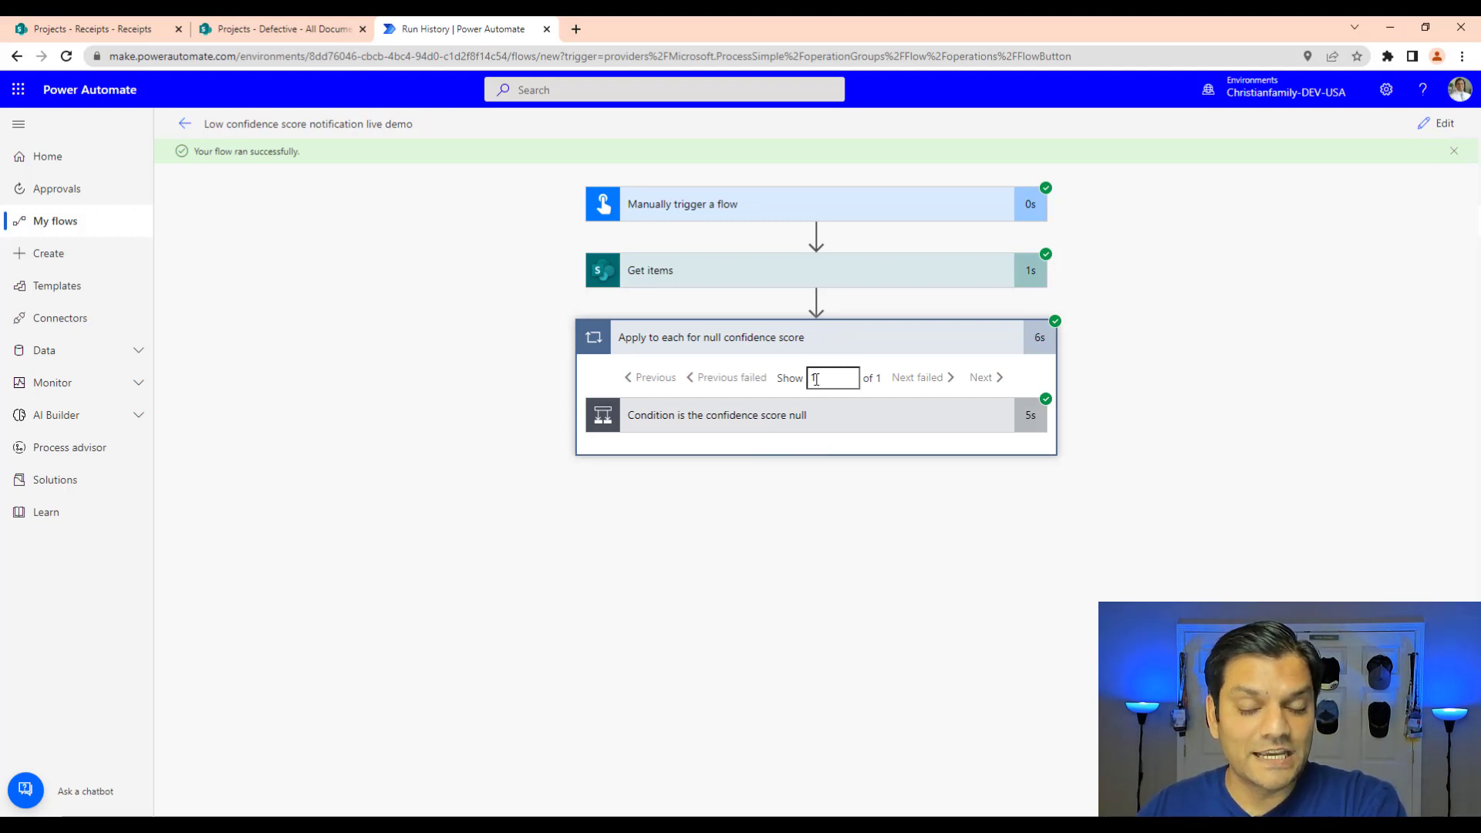
left_click(808, 432)
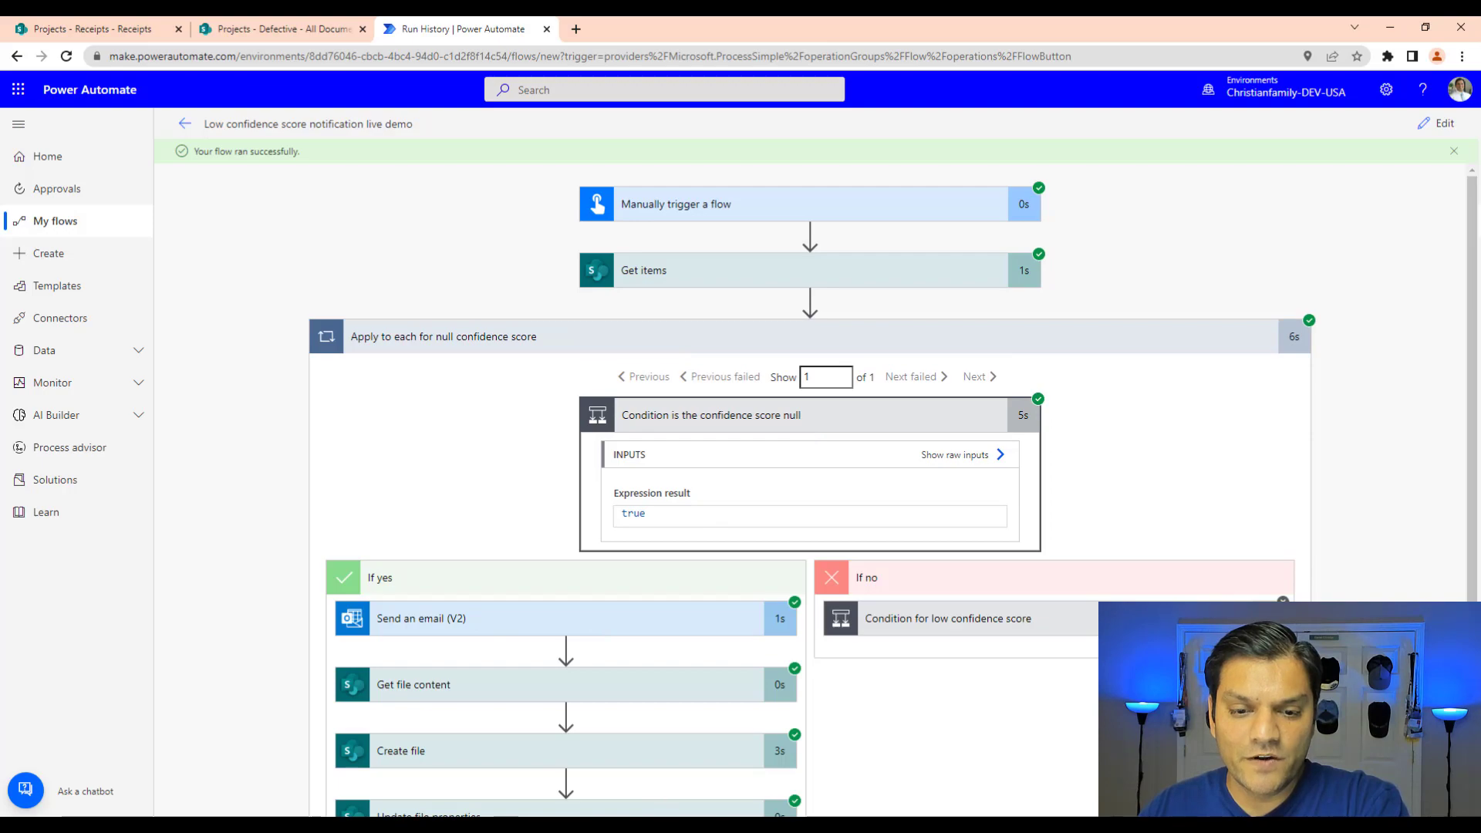
- Switch to Outlook and check the upload timestamp in the newest "No confidence score for the Gas receipt" emails
left_click(575, 794)
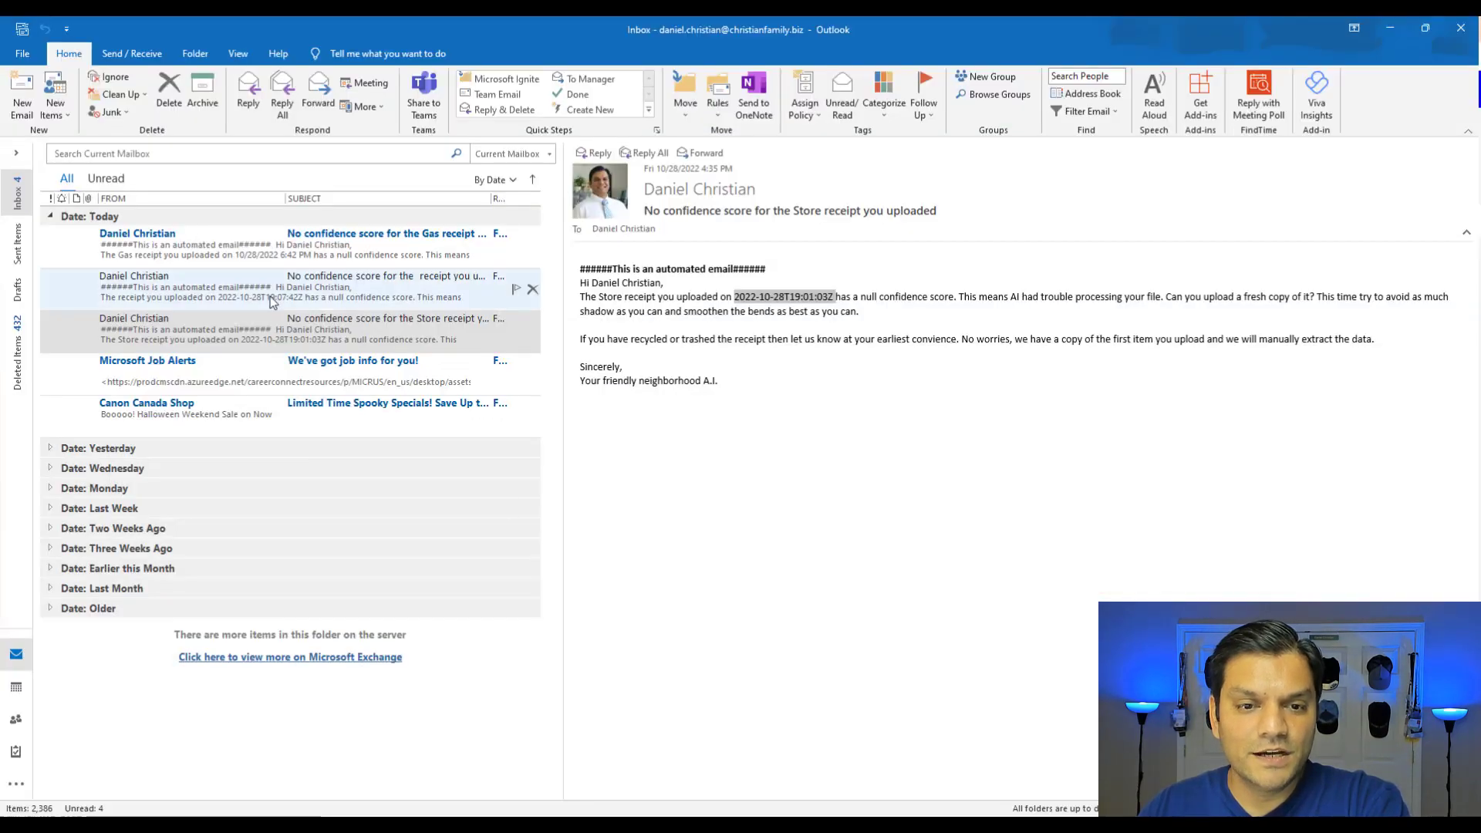
left_click(251, 259)
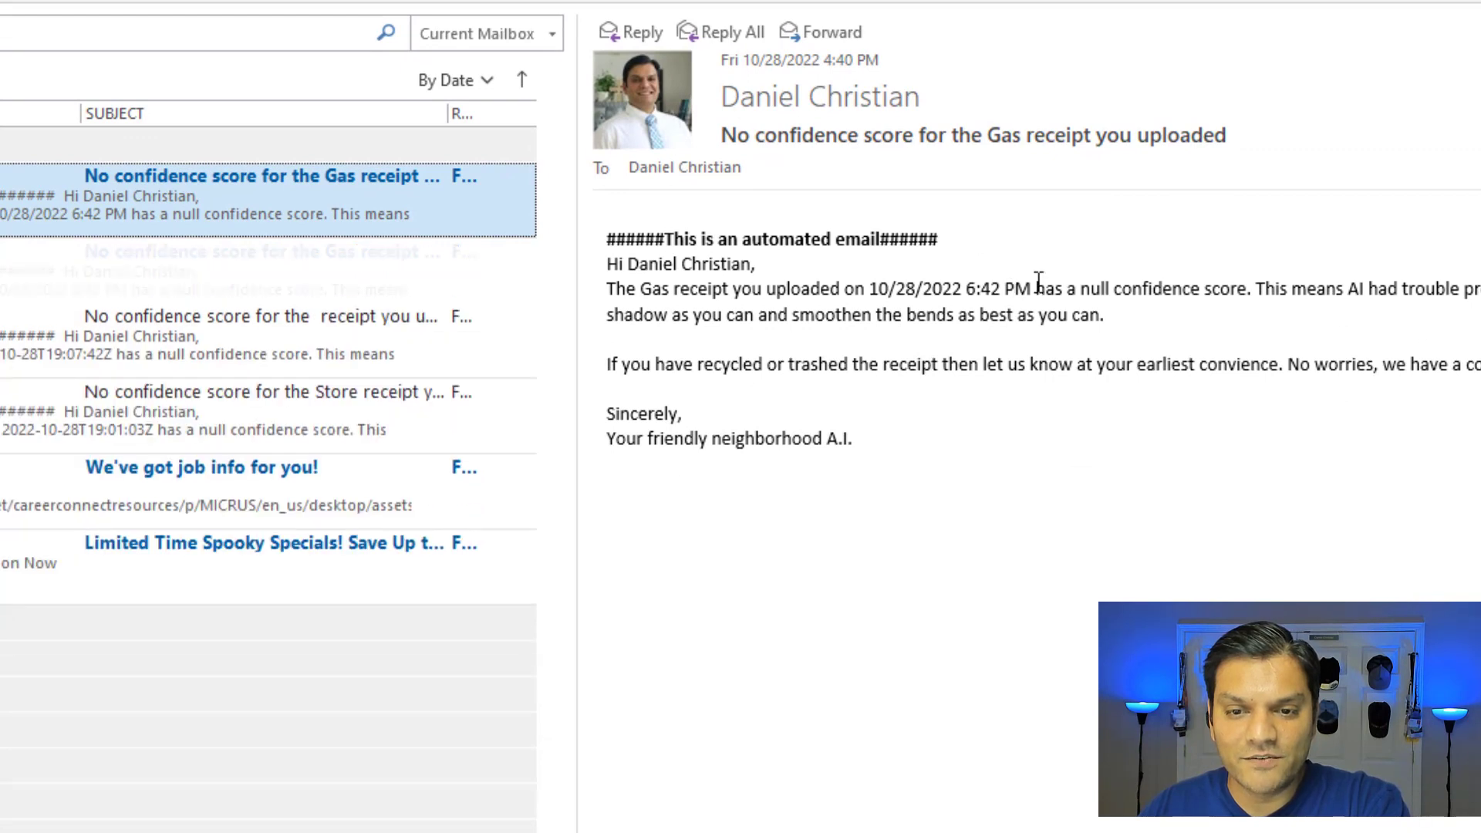
left_click_drag(1034, 288, 872, 290)
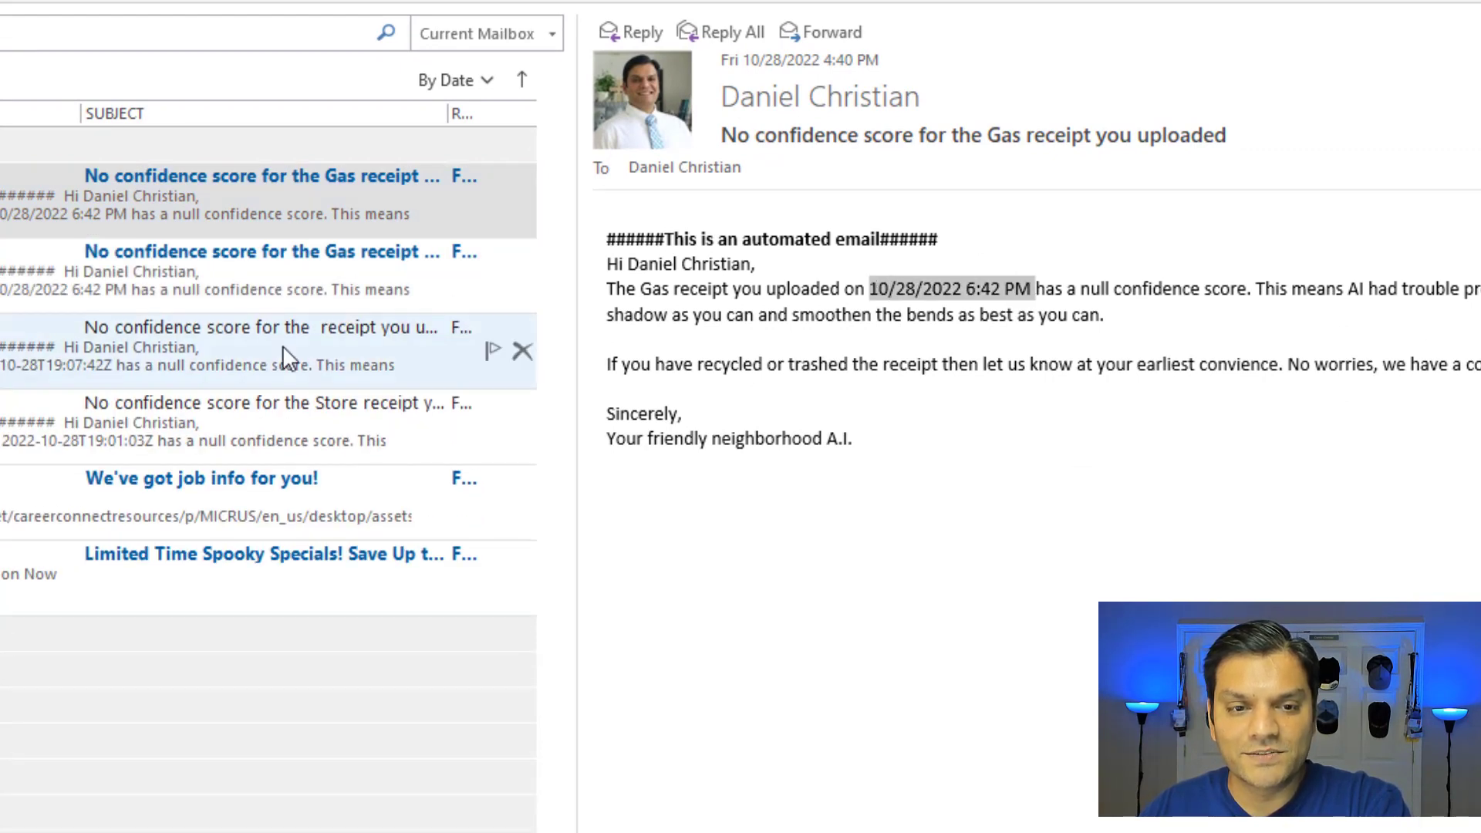
left_click(274, 294)
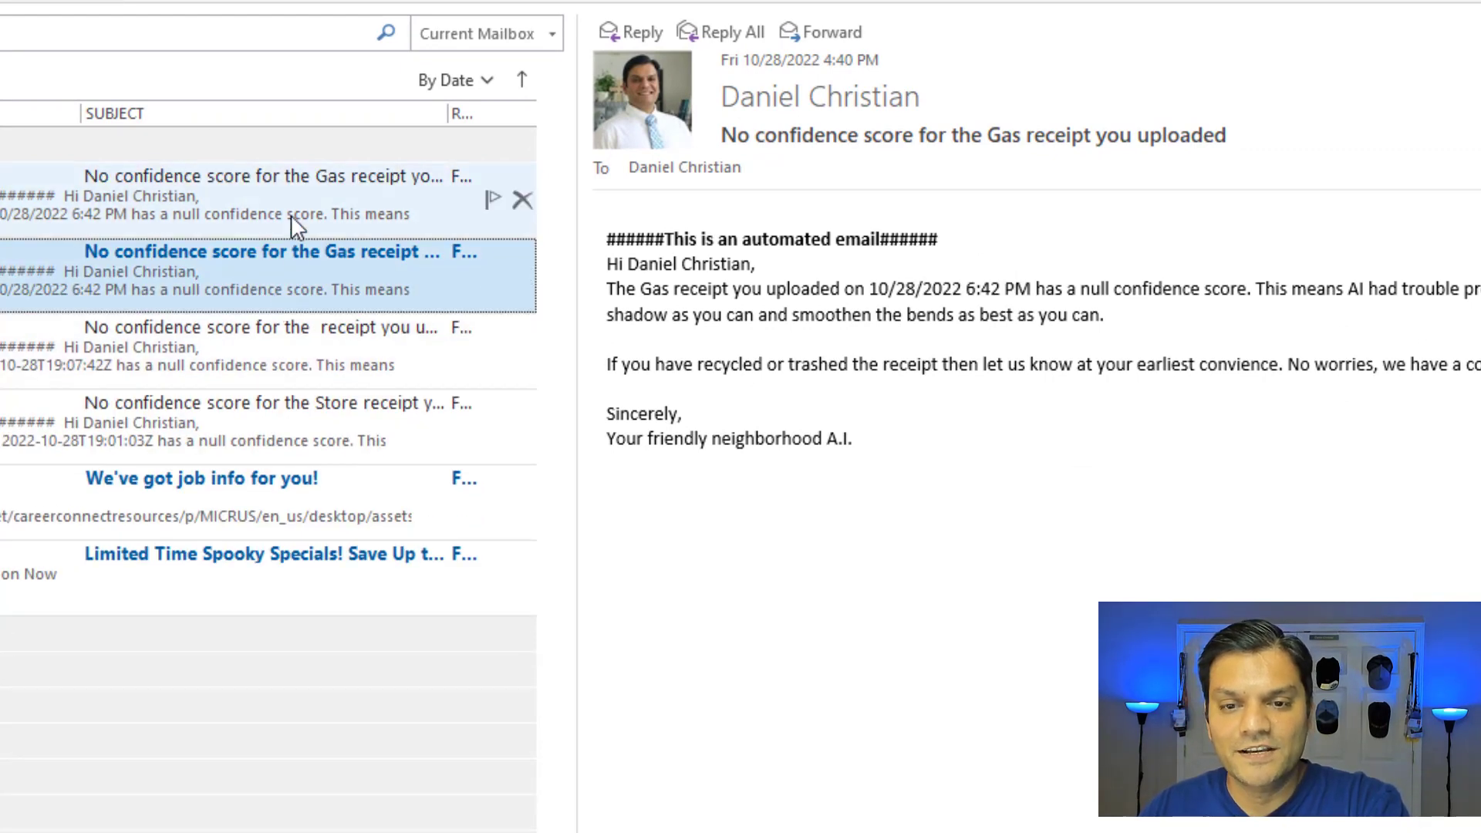
left_click(290, 216)
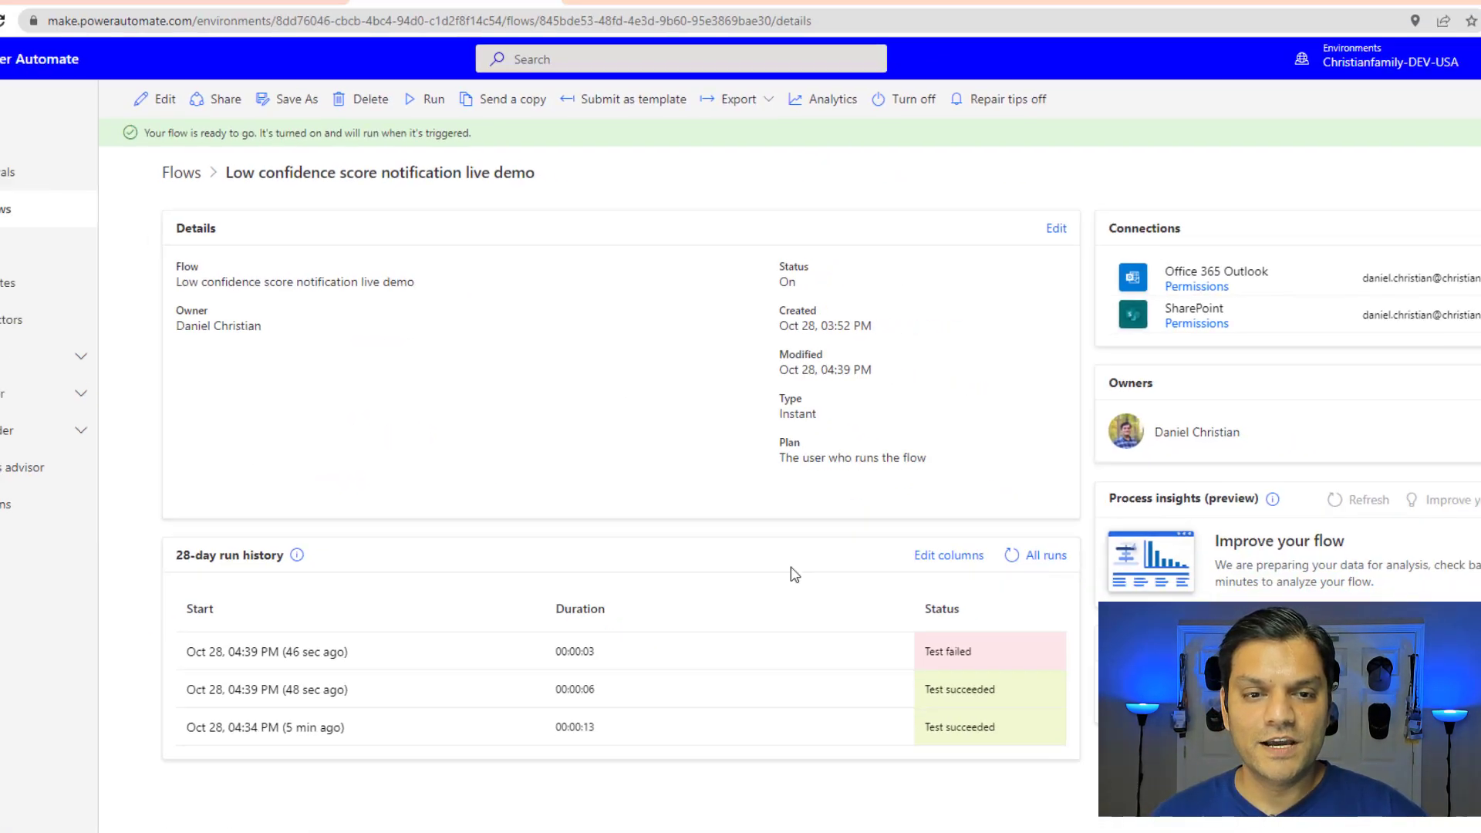
- Edit the flow so the null confidence score condition compares the Confidence Score dynamic content, save it, and return to the flow's details page
left_click(210, 126)
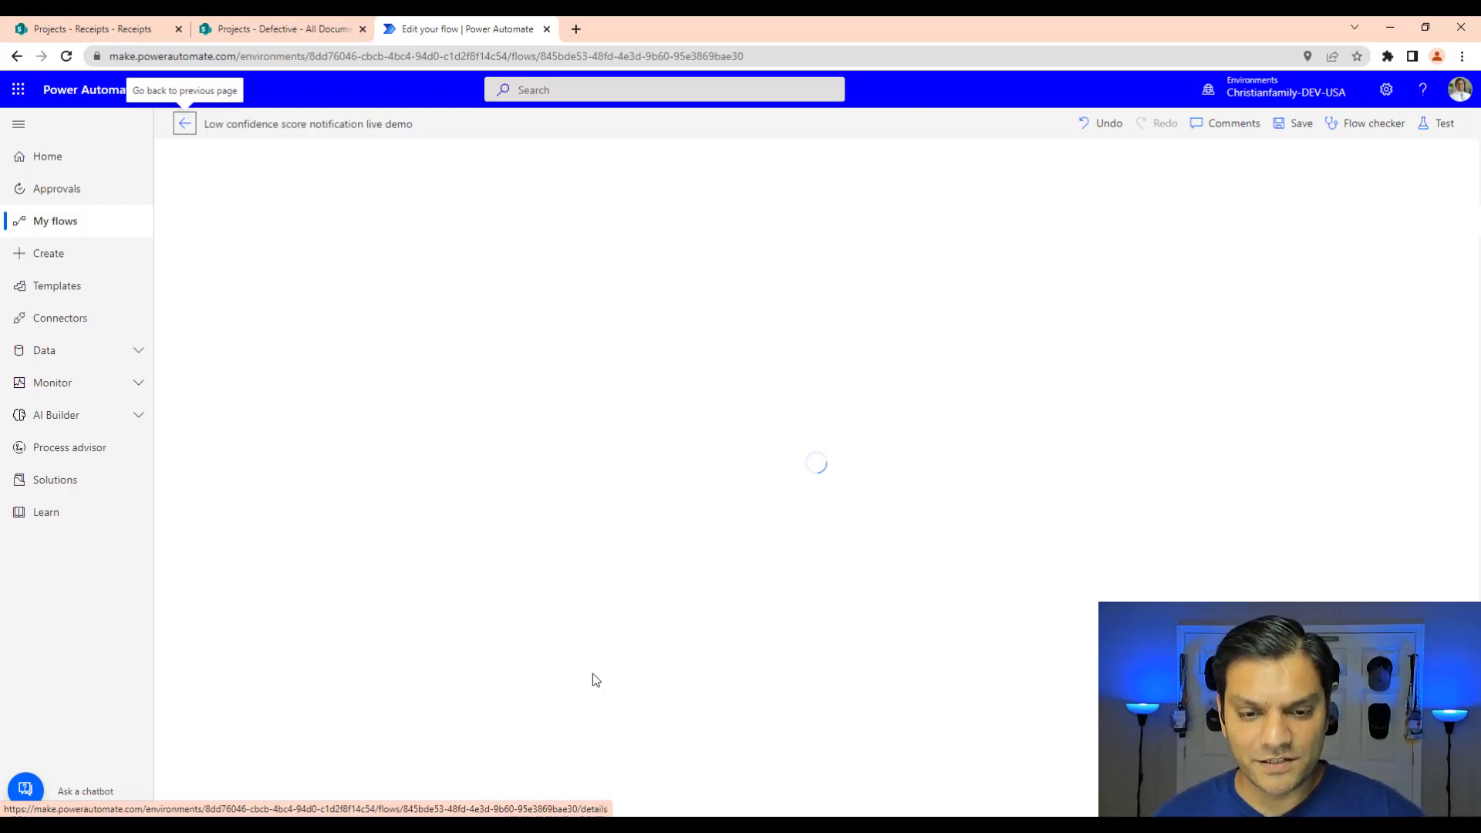
left_click(721, 307)
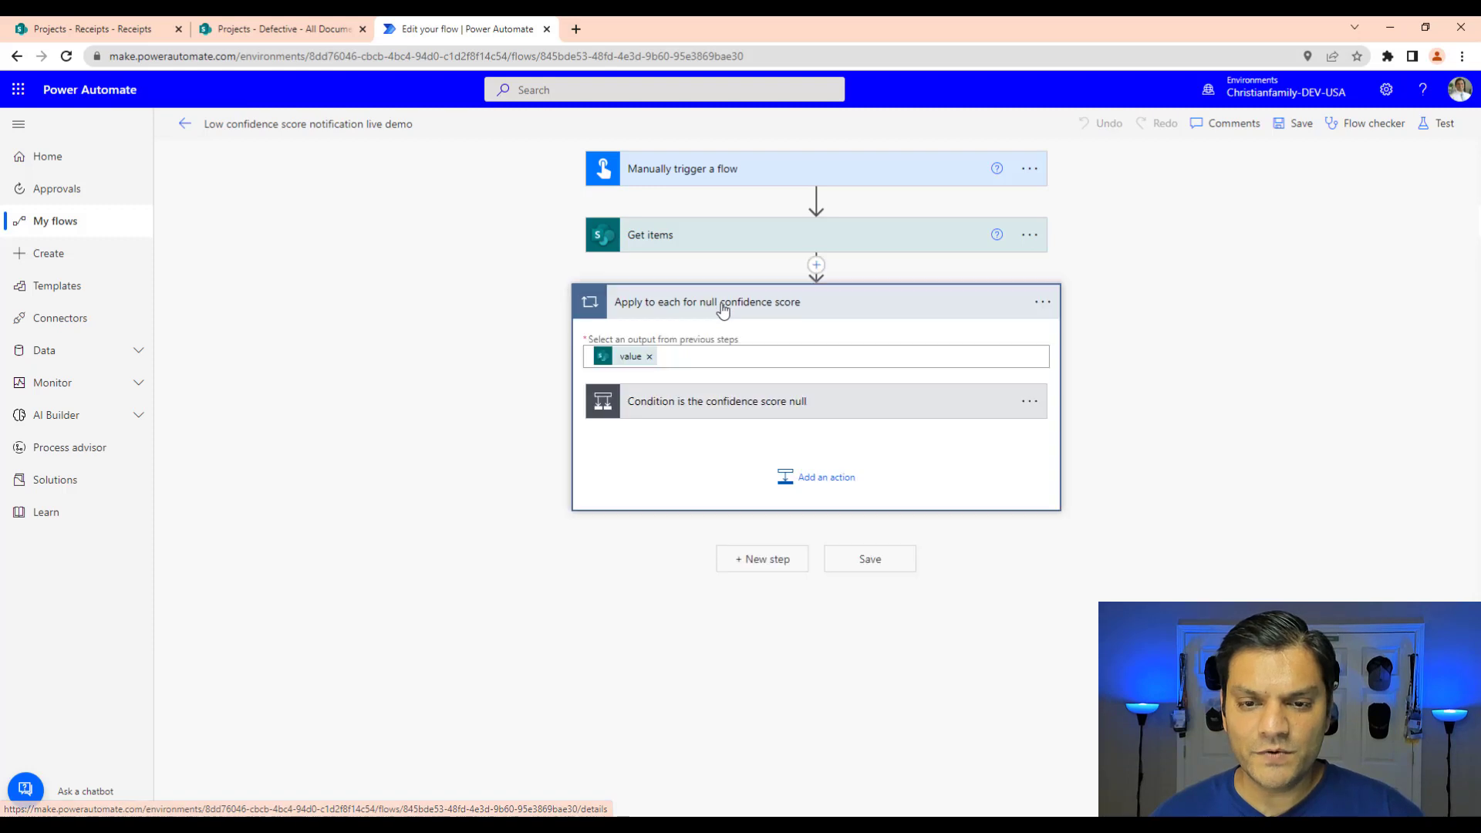
left_click(731, 408)
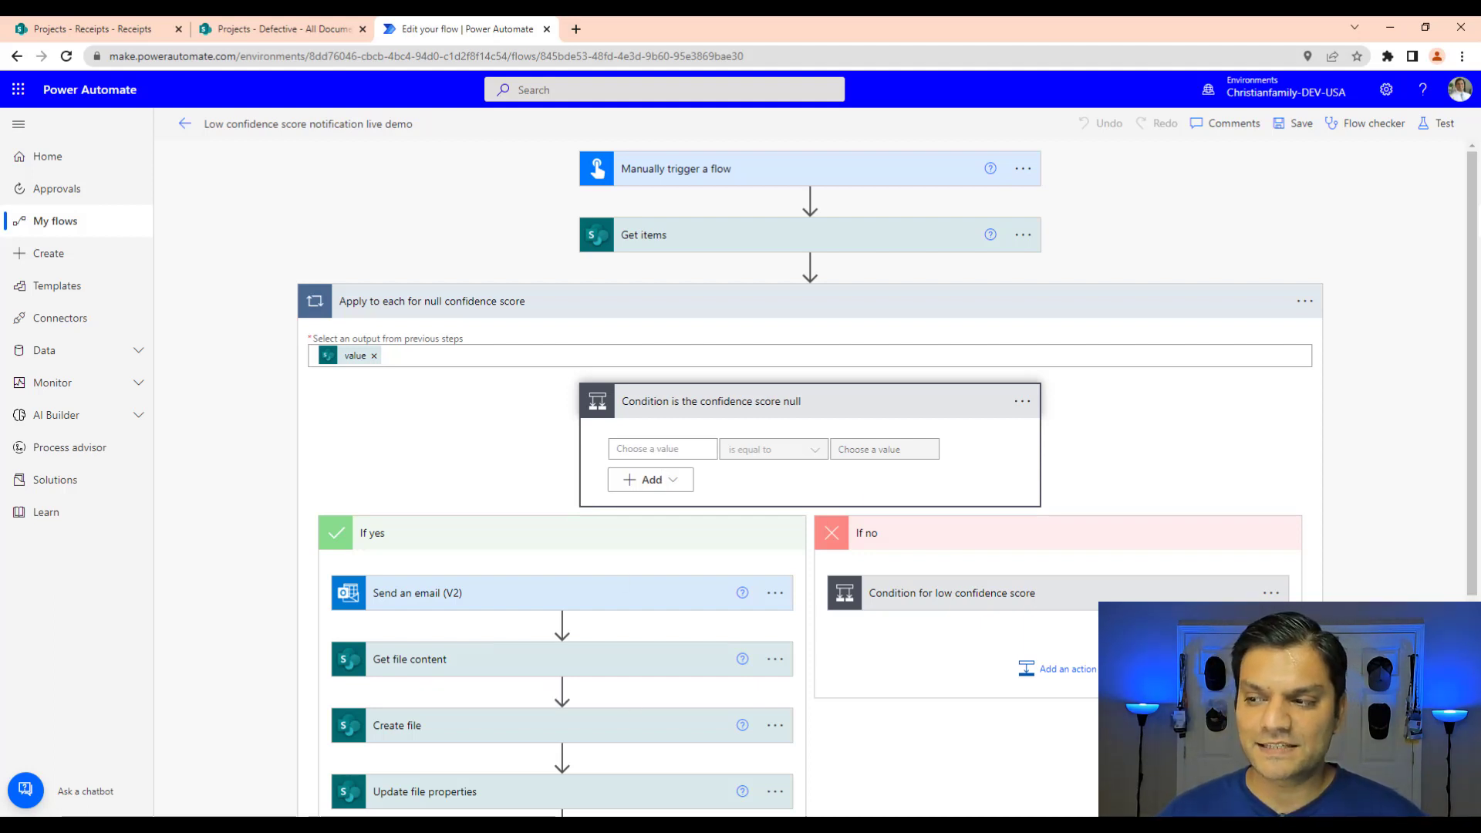
left_click(648, 449)
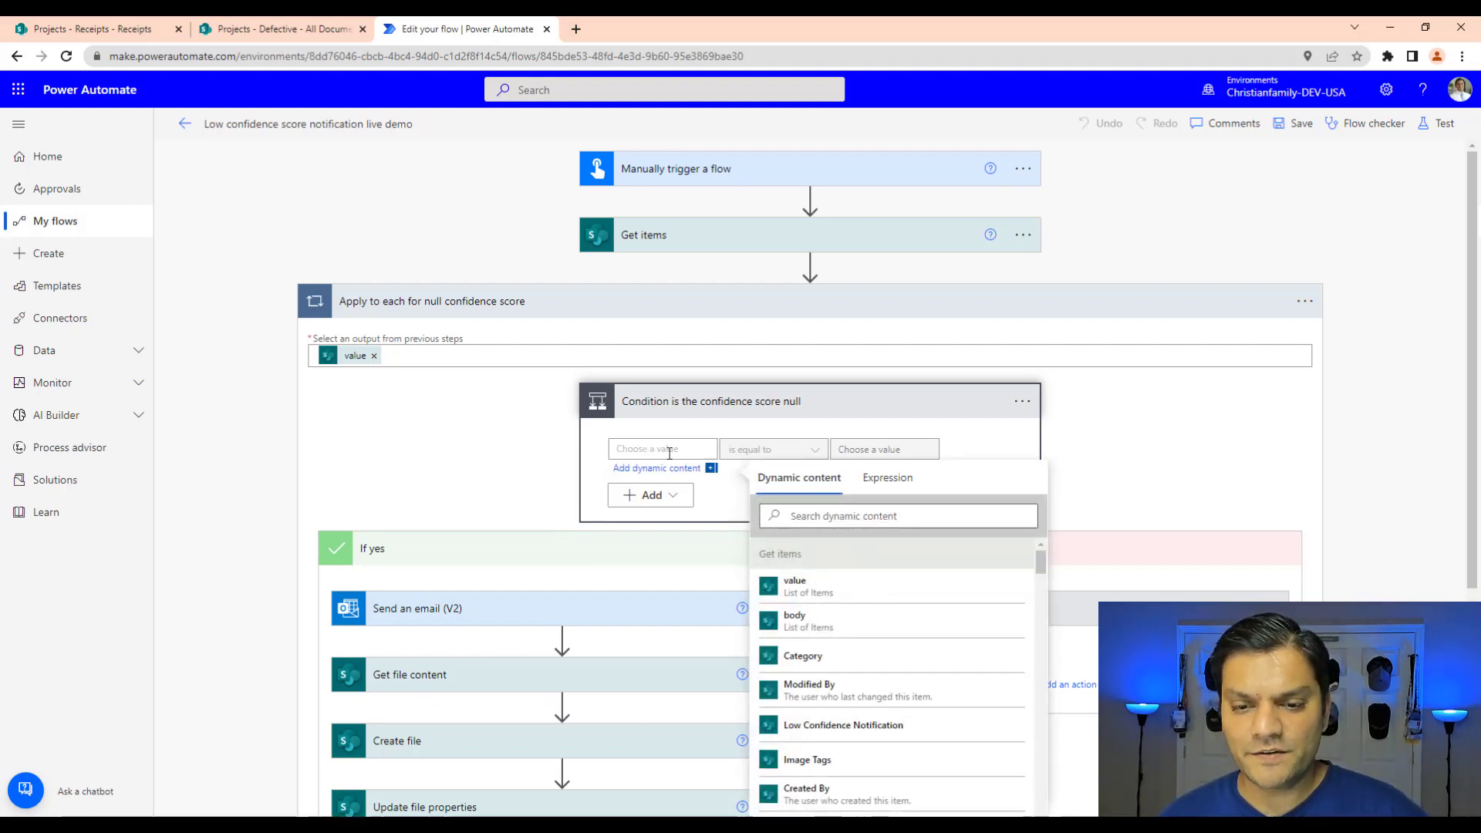
type("conf")
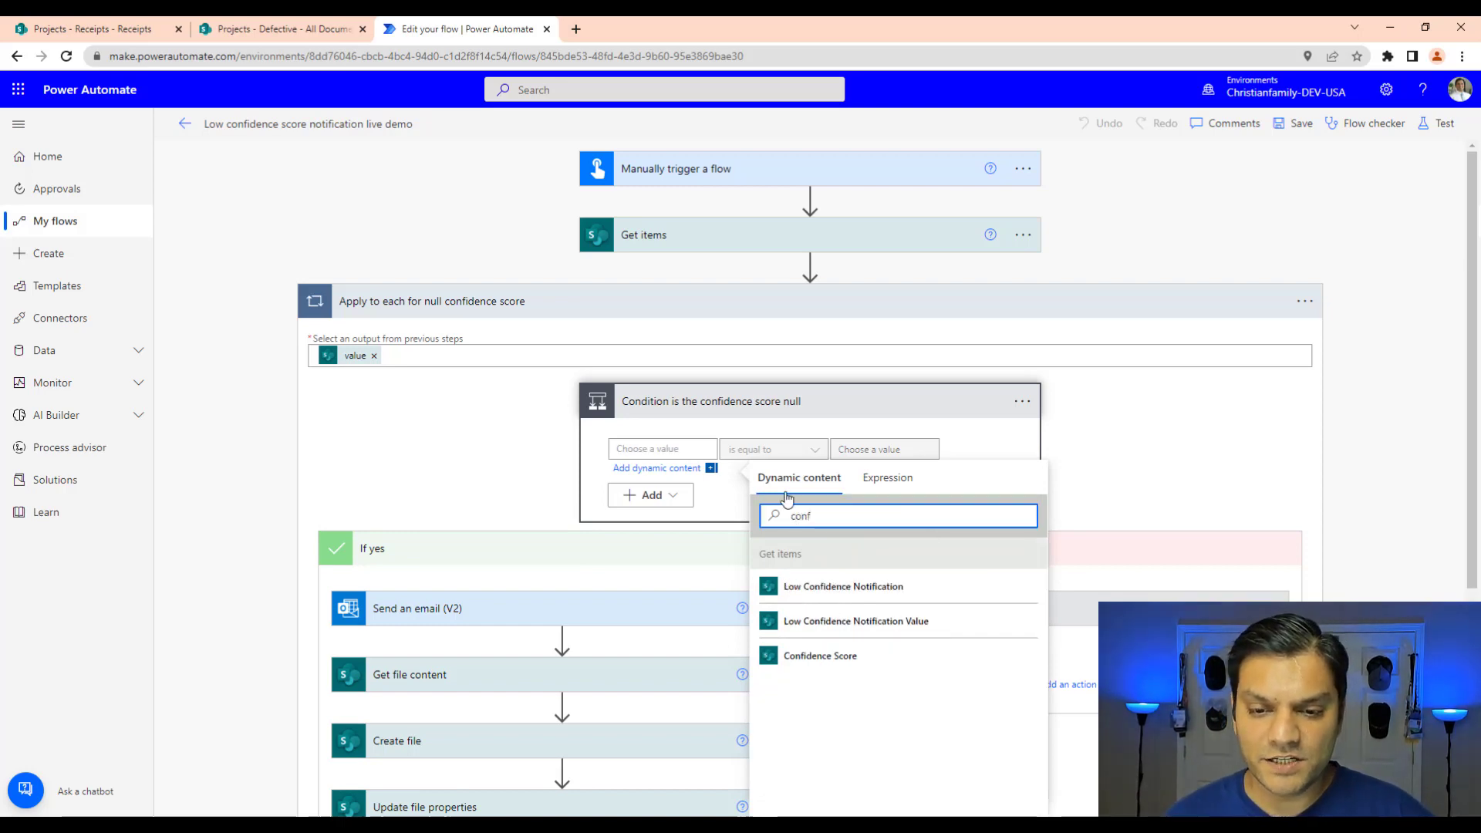
left_click(816, 657)
left_click(1297, 130)
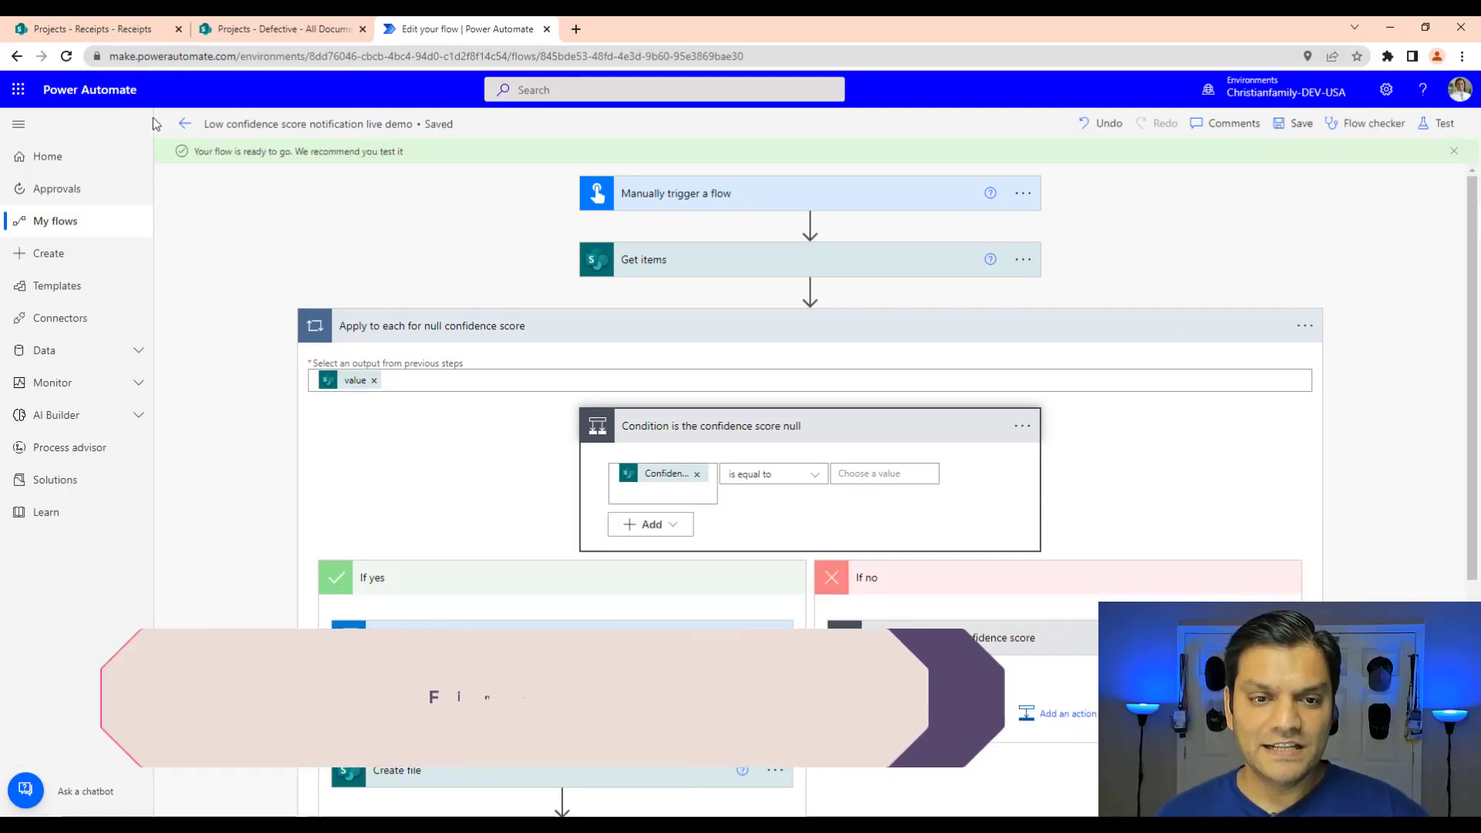
left_click(184, 125)
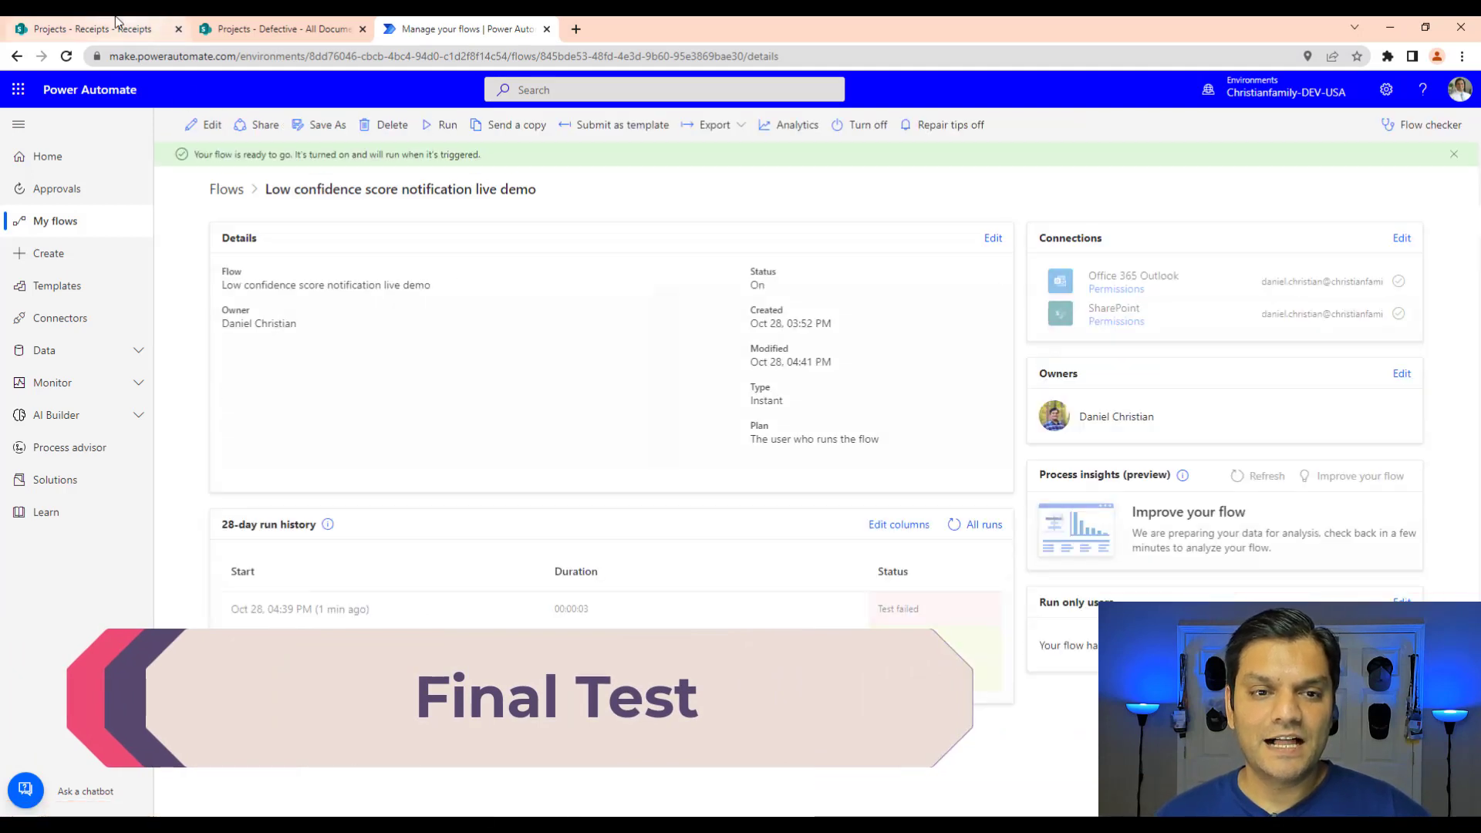
- Switch to the Receipts library, clear item 22's Low Confidence Notification value in grid view, and return to the standard view
left_click(139, 29)
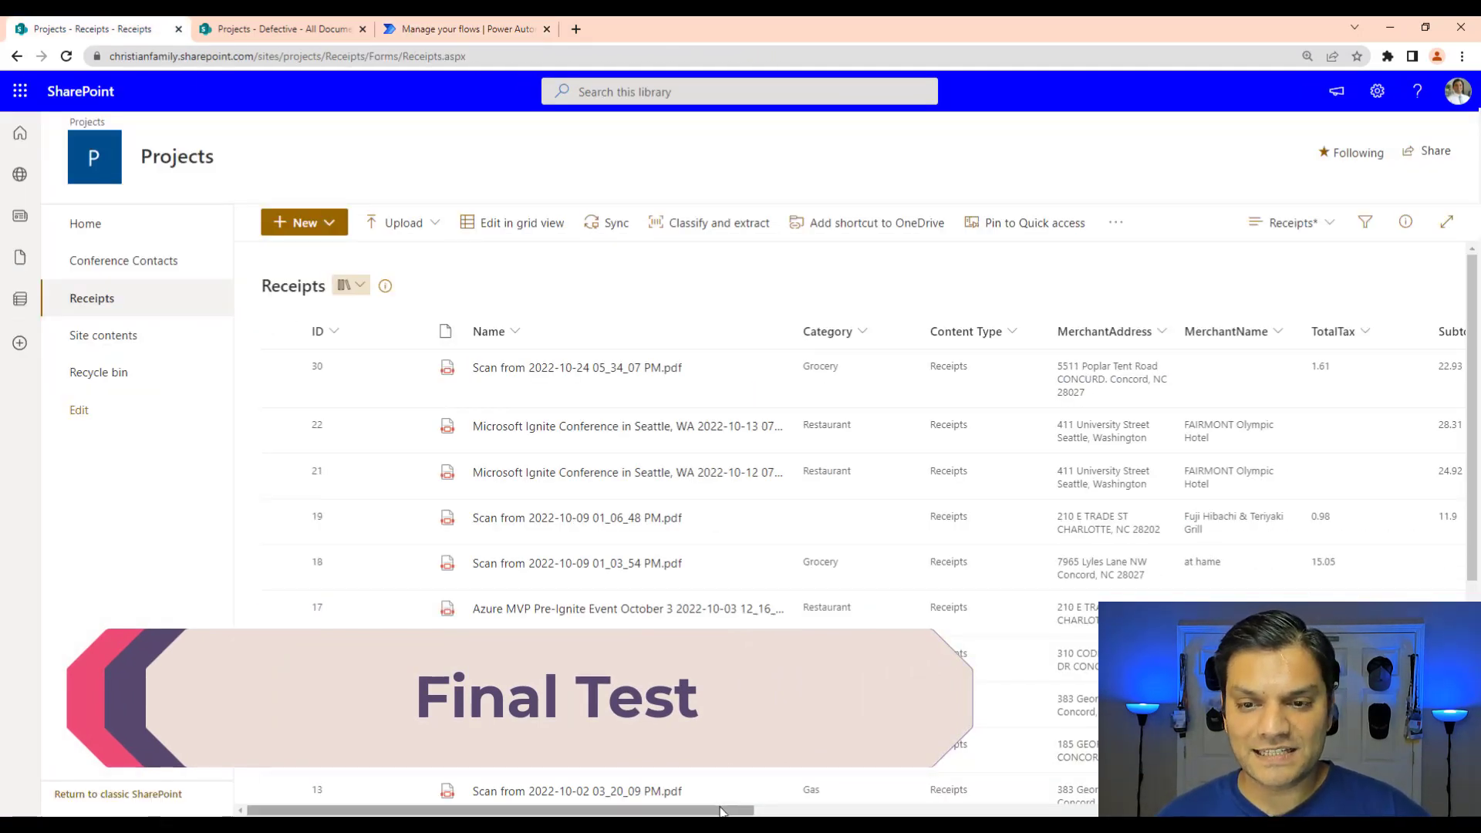
left_click_drag(726, 811, 1361, 811)
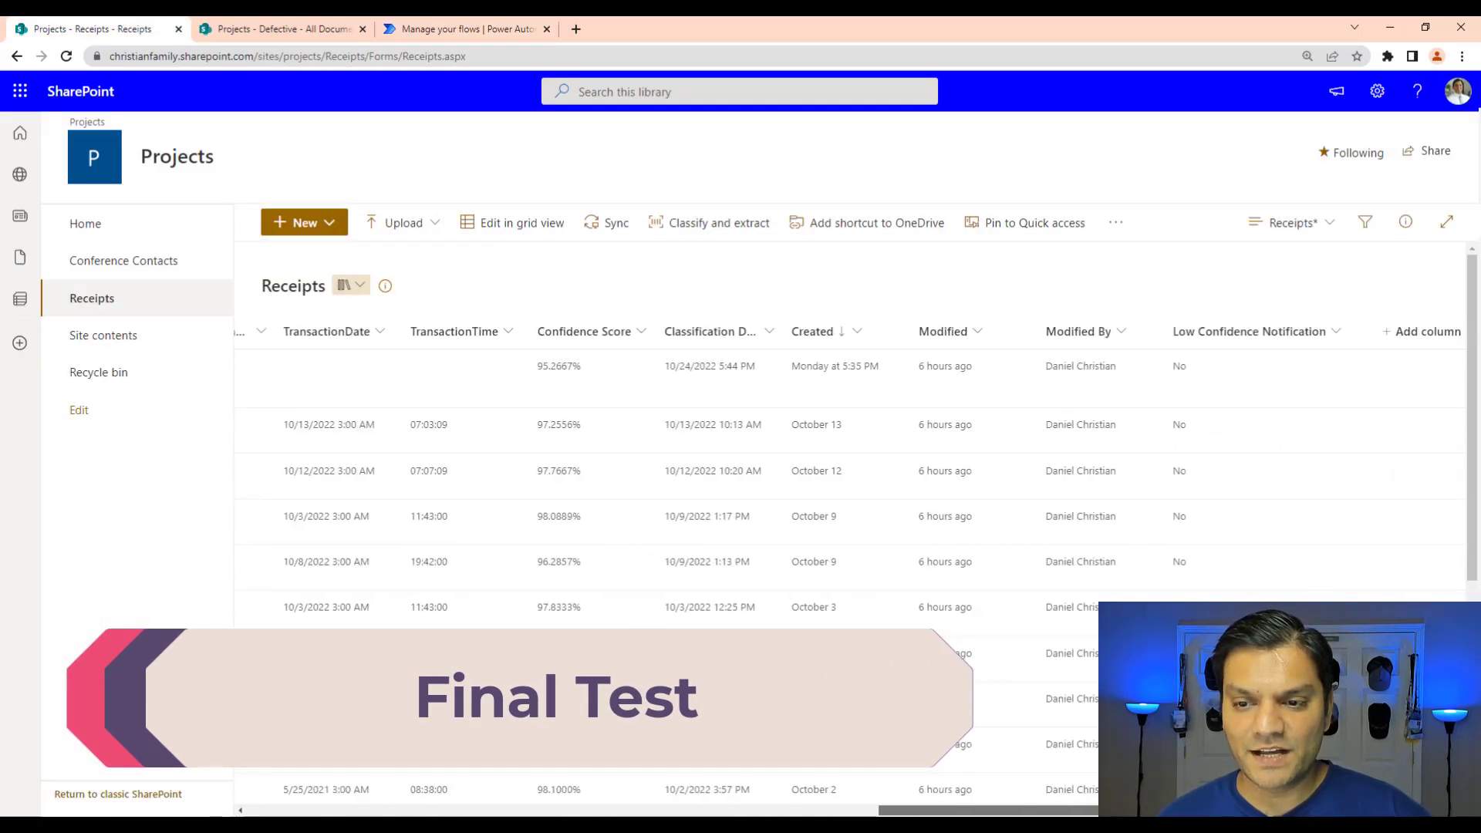
left_click(513, 223)
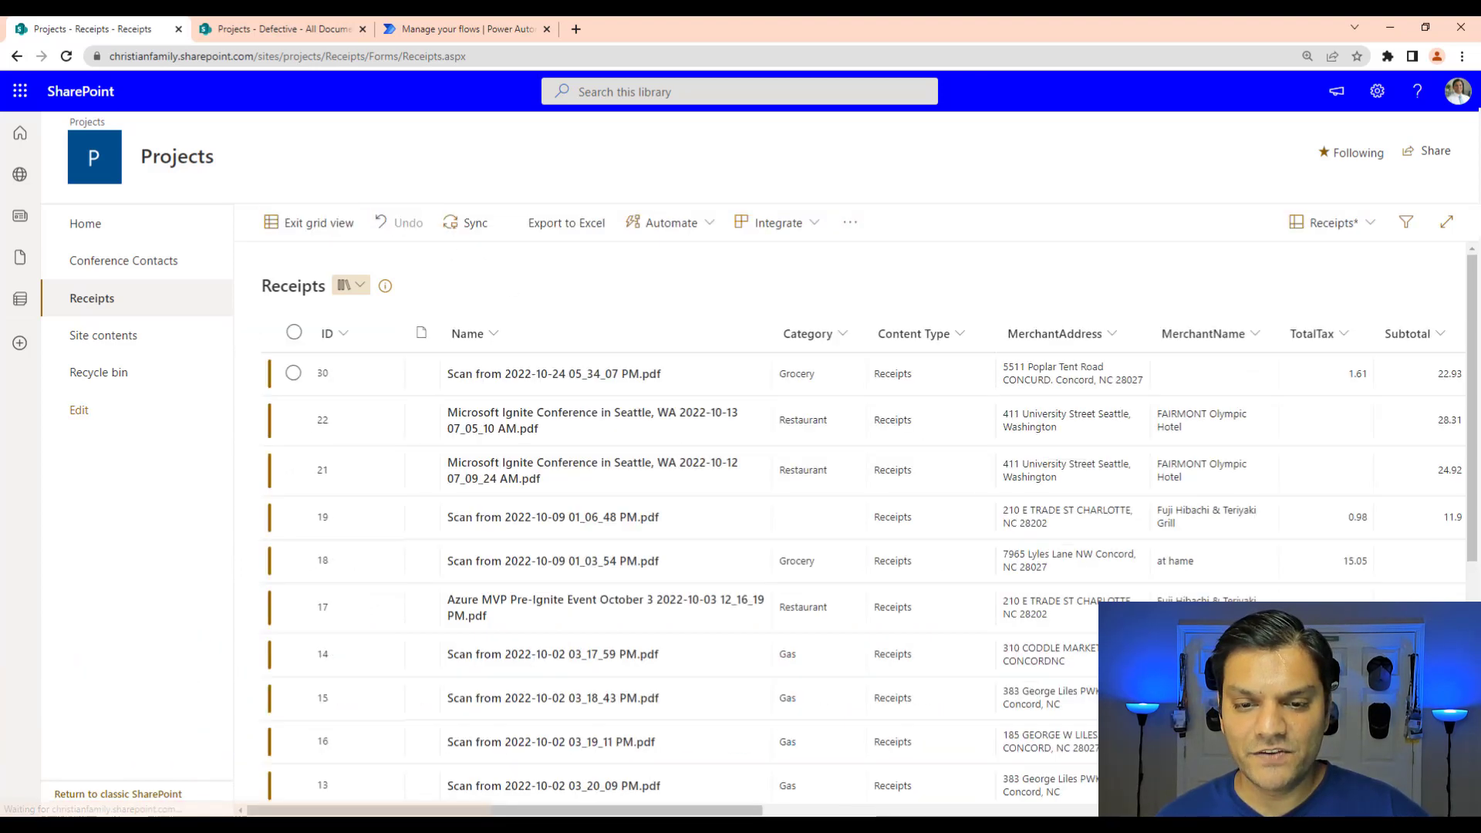
left_click_drag(762, 812, 1448, 812)
left_click(1187, 432)
key("Delete")
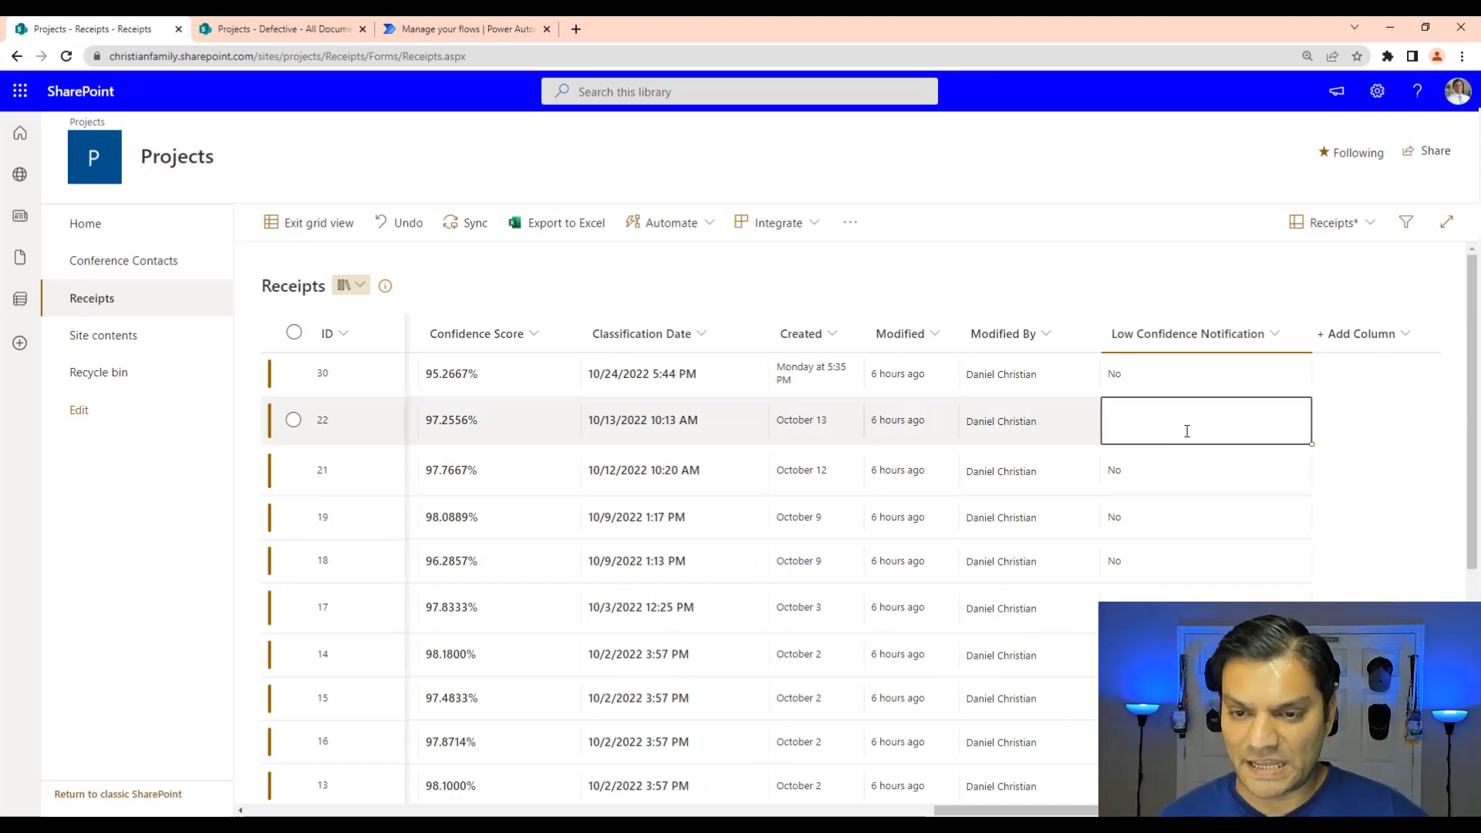
left_click(1005, 176)
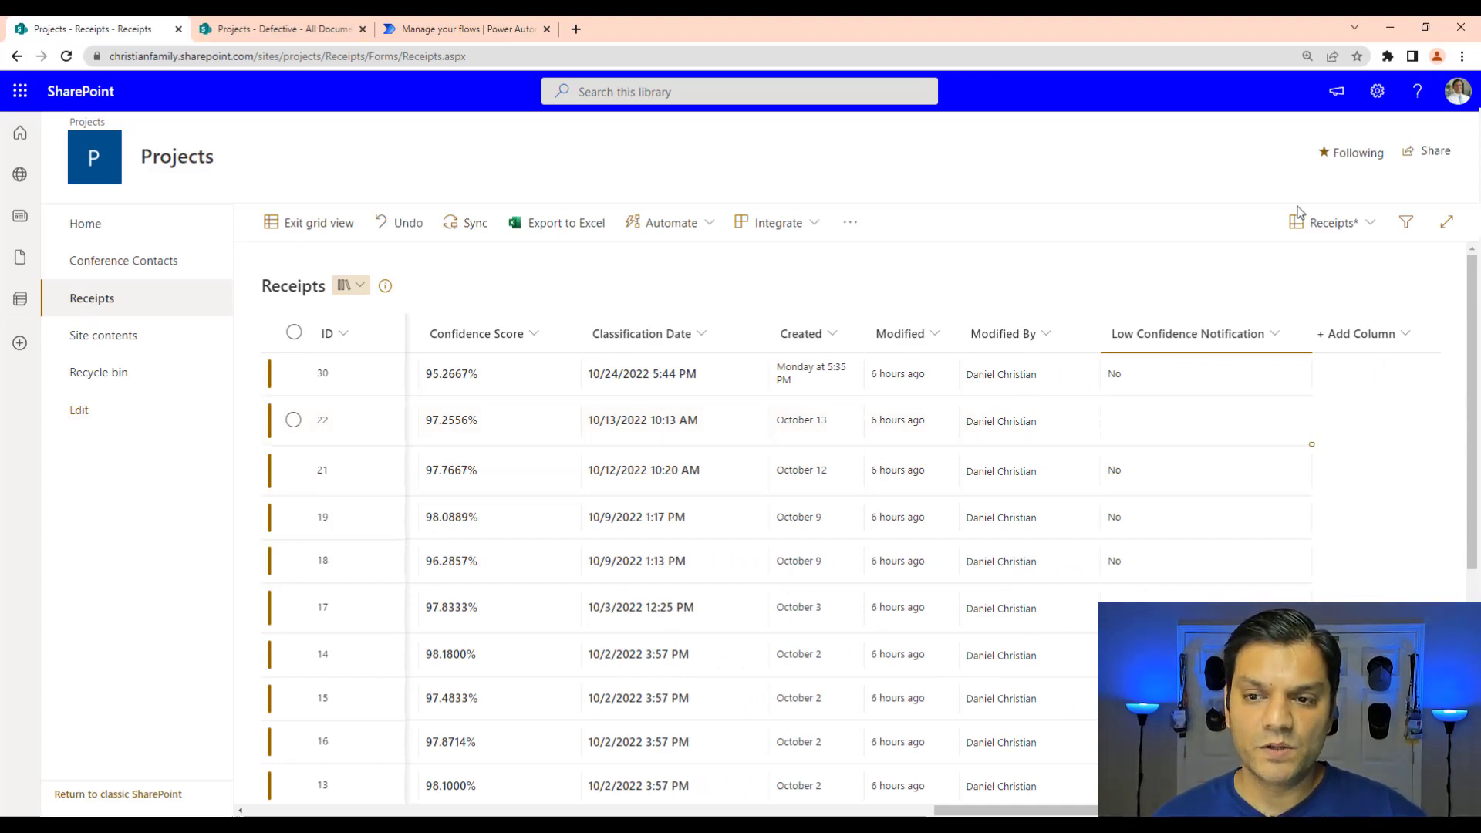
left_click(319, 231)
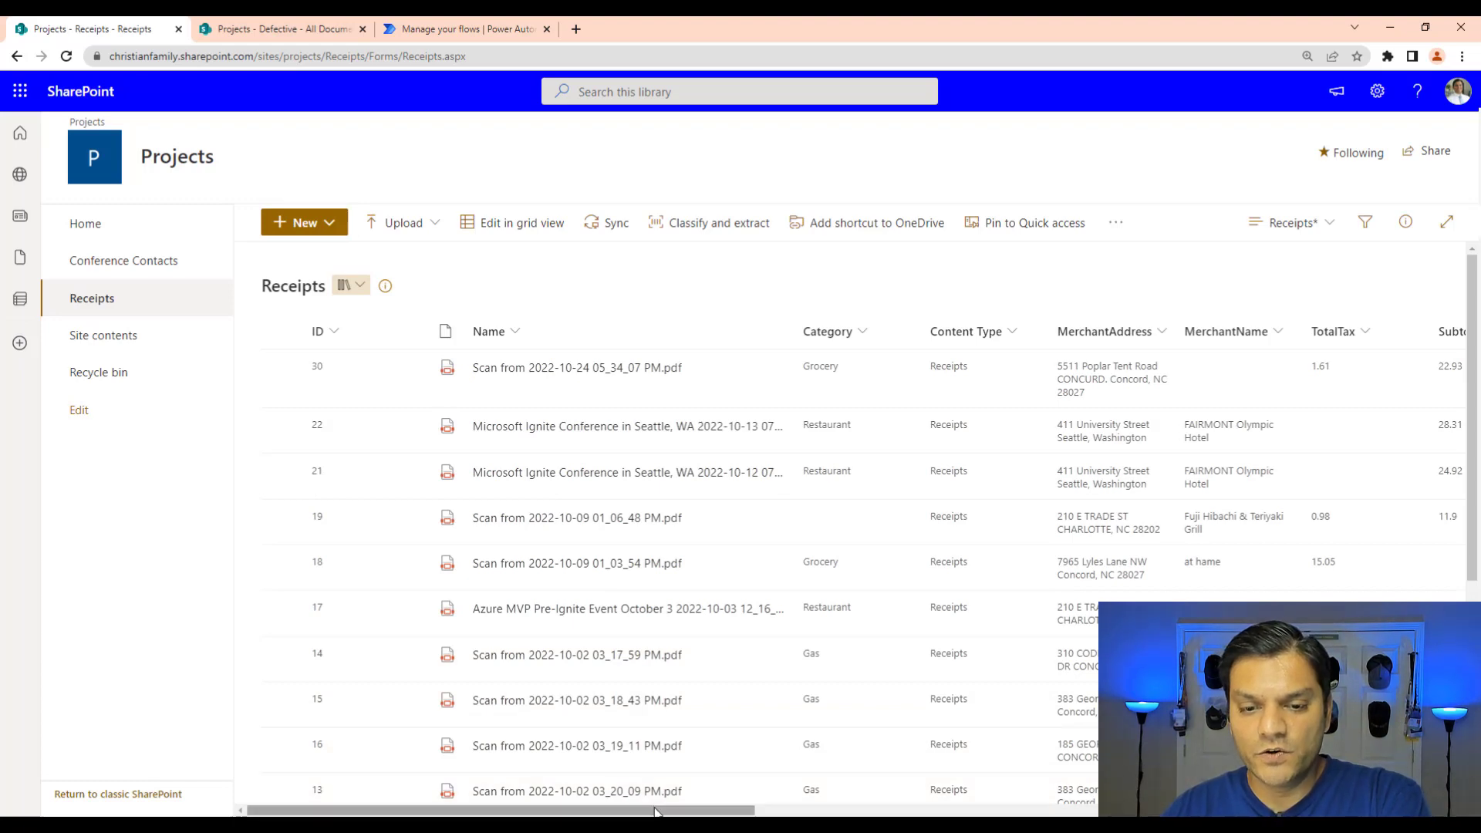
left_click_drag(656, 809, 1234, 809)
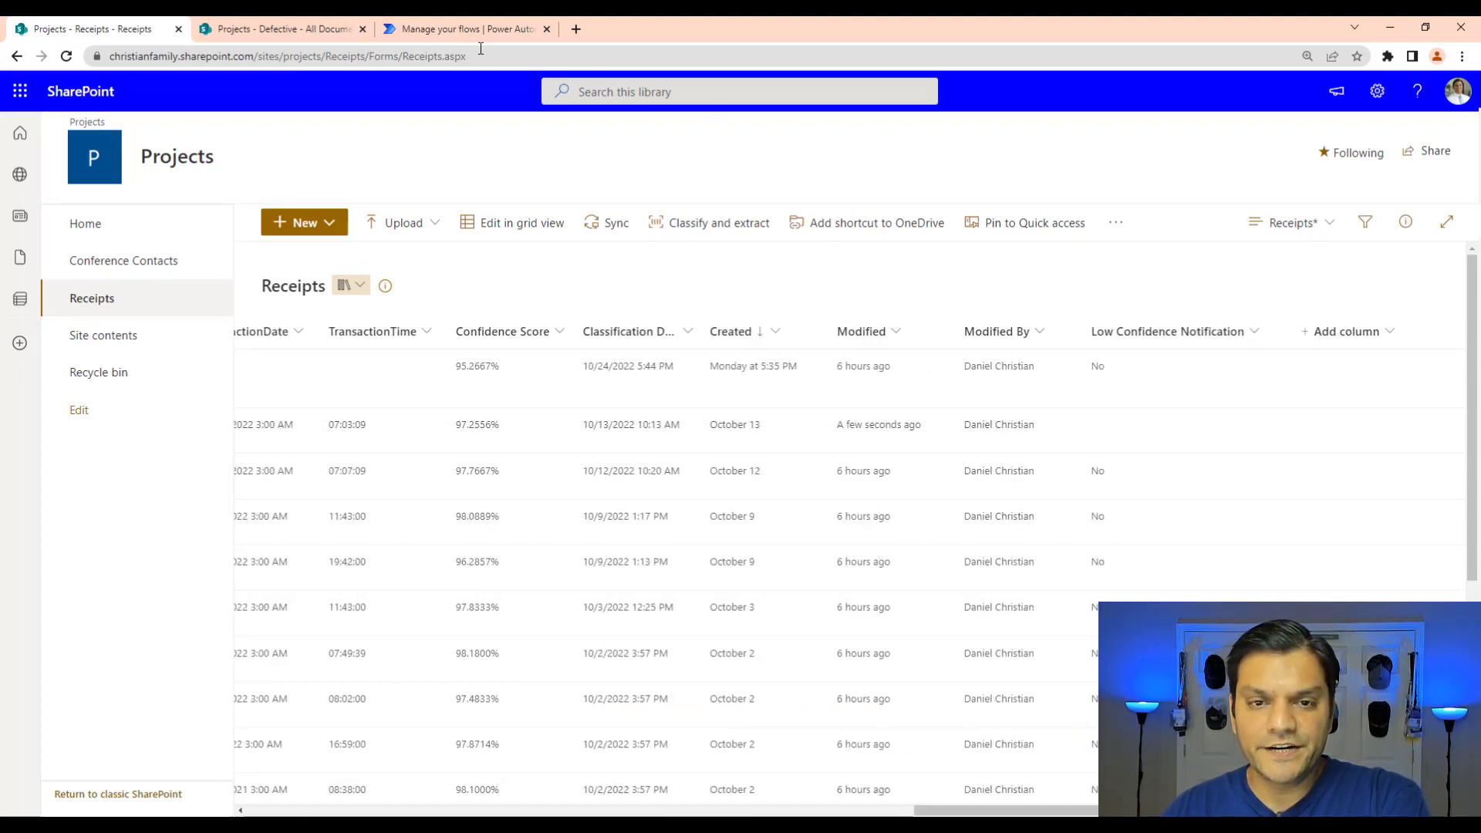
- Switch to Power Automate, run the low confidence score notification flow, and open its newest run from the run history
left_click(441, 28)
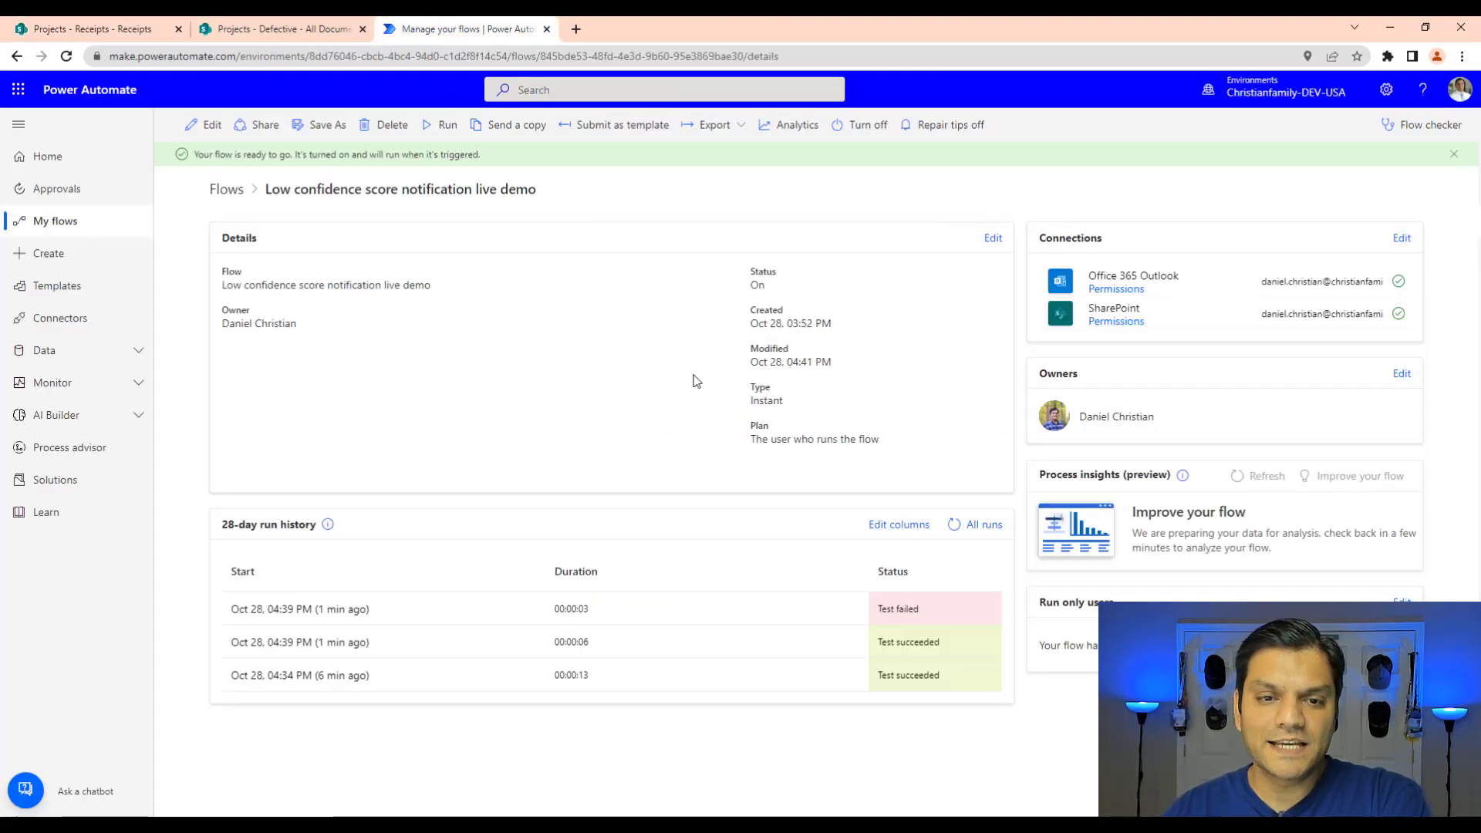
left_click(445, 125)
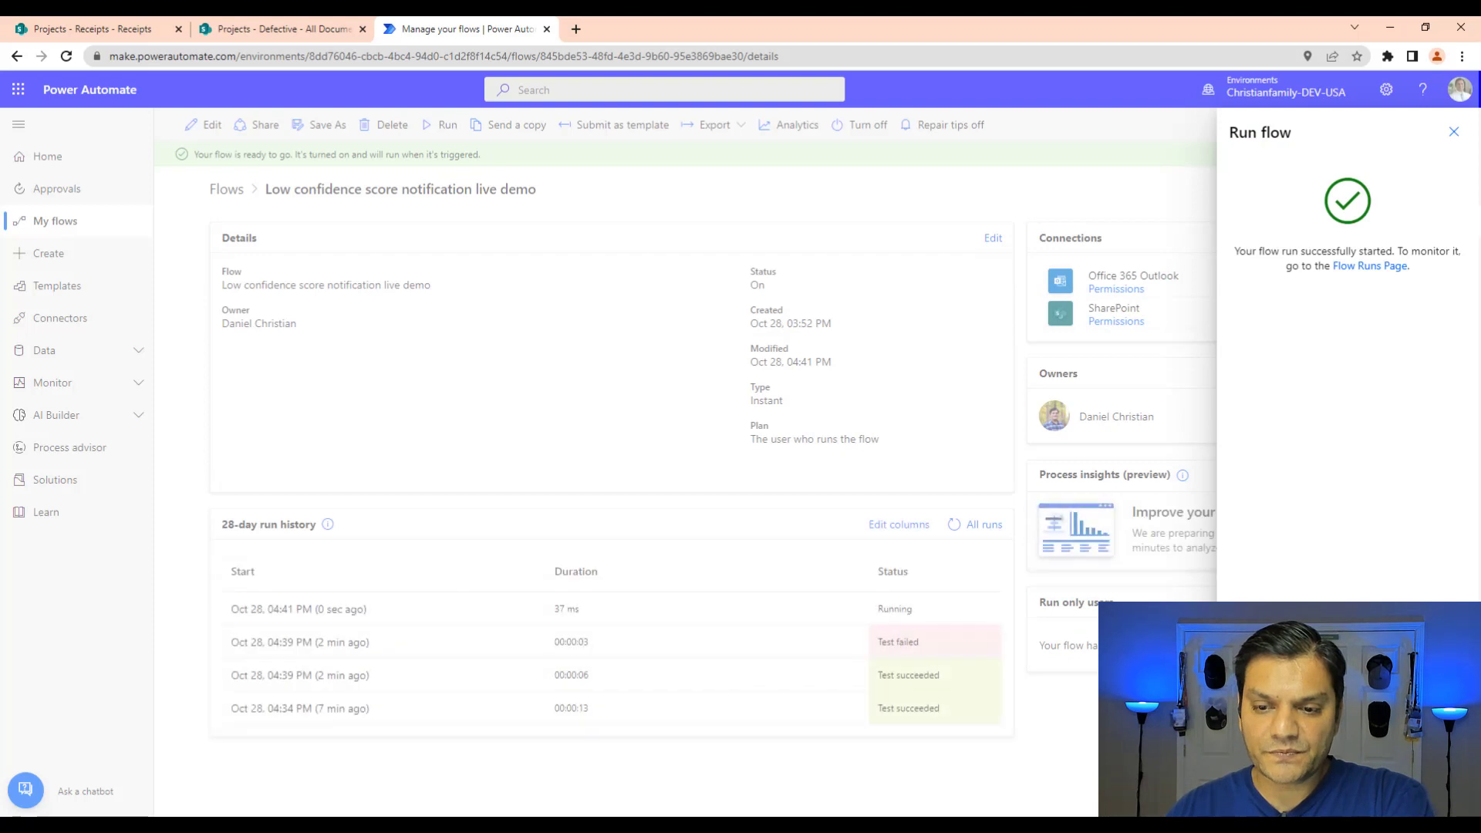
left_click(1260, 793)
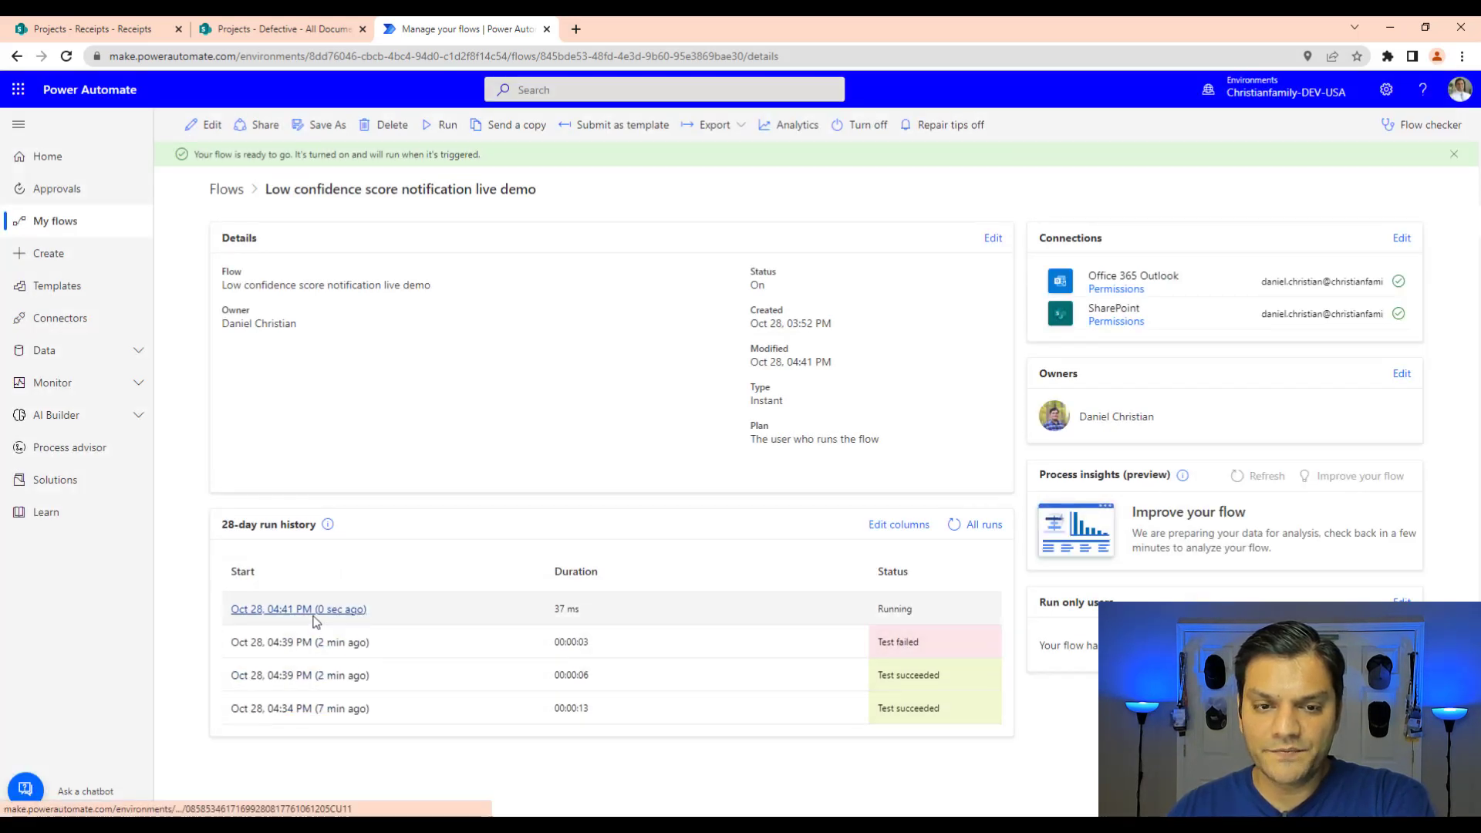
left_click(343, 610)
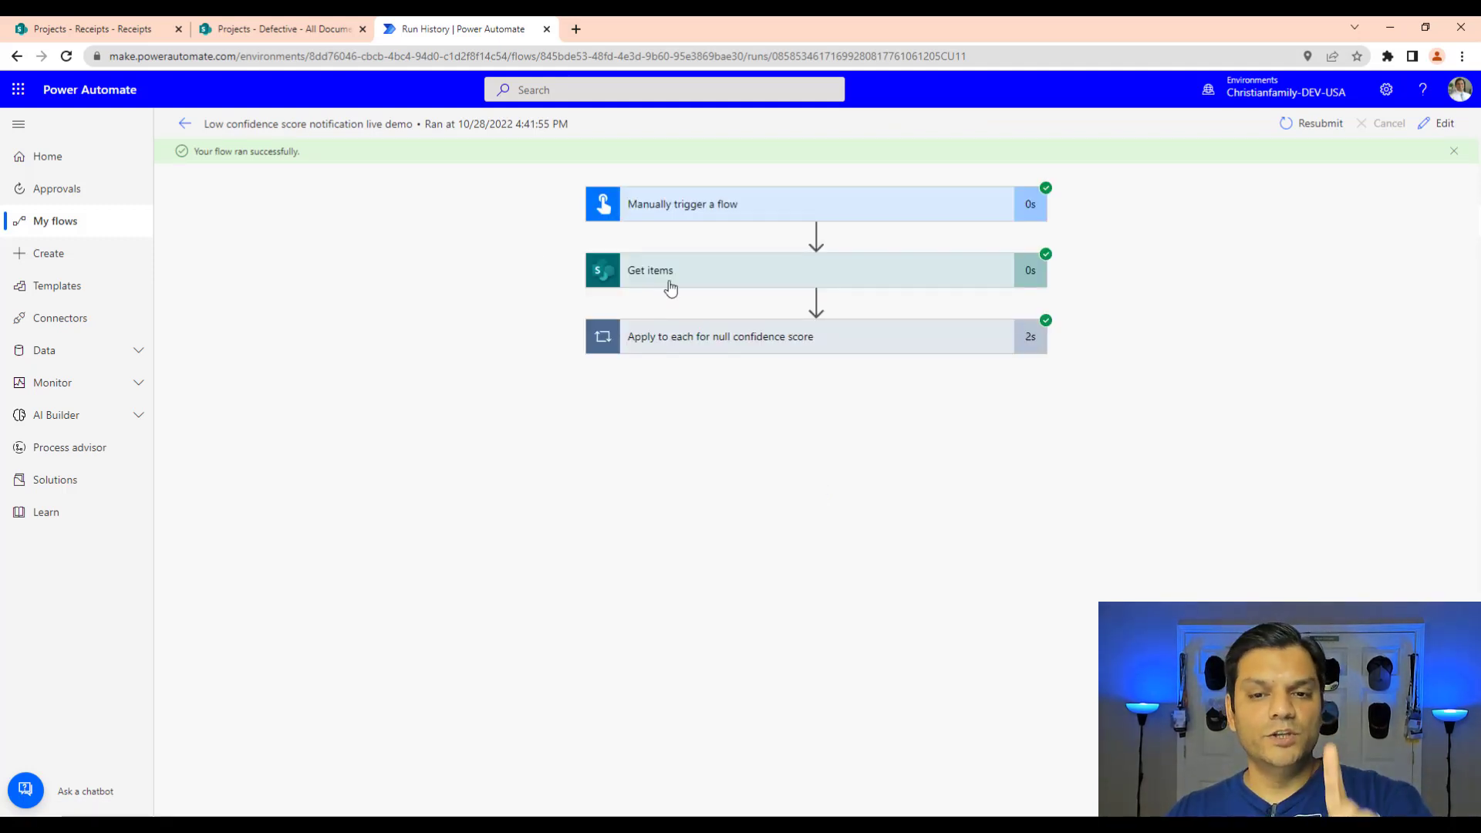
- Examine the run's null and low confidence score condition results, and read the "Your Receipt has been processed successfully" email in Outlook
left_click(688, 344)
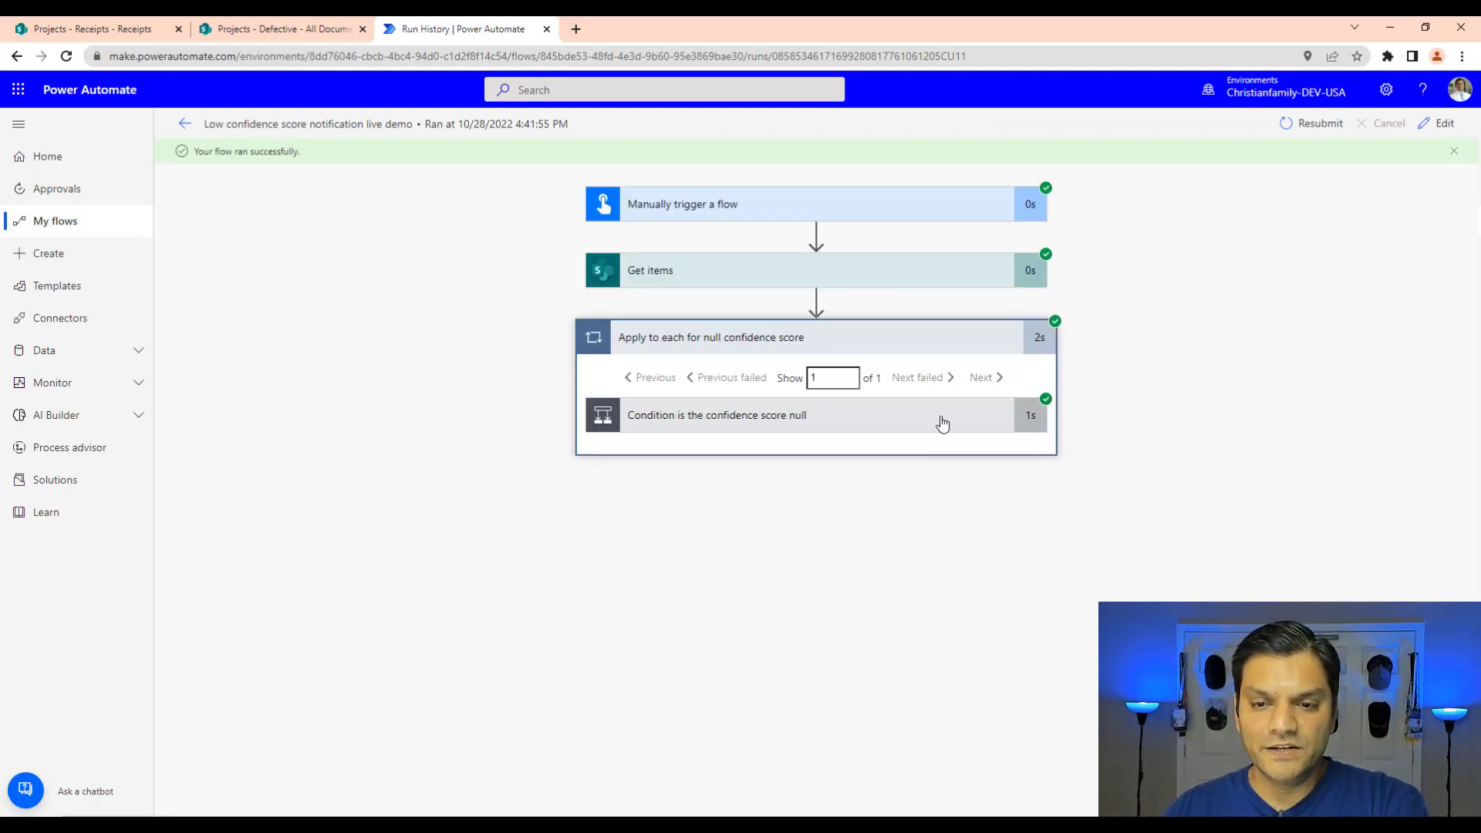
scroll(1120, 535, "down", 3)
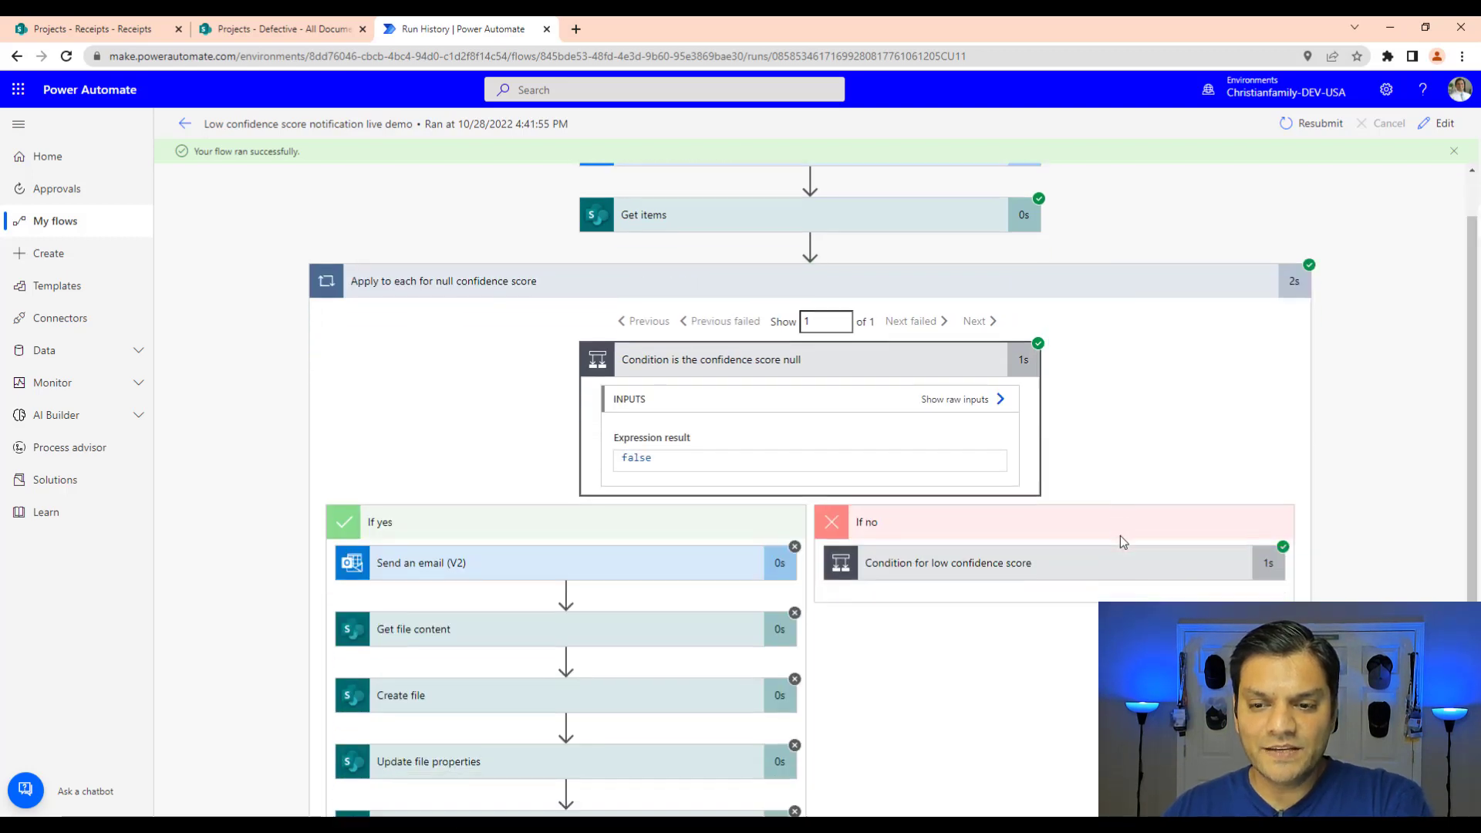
left_click(1149, 430)
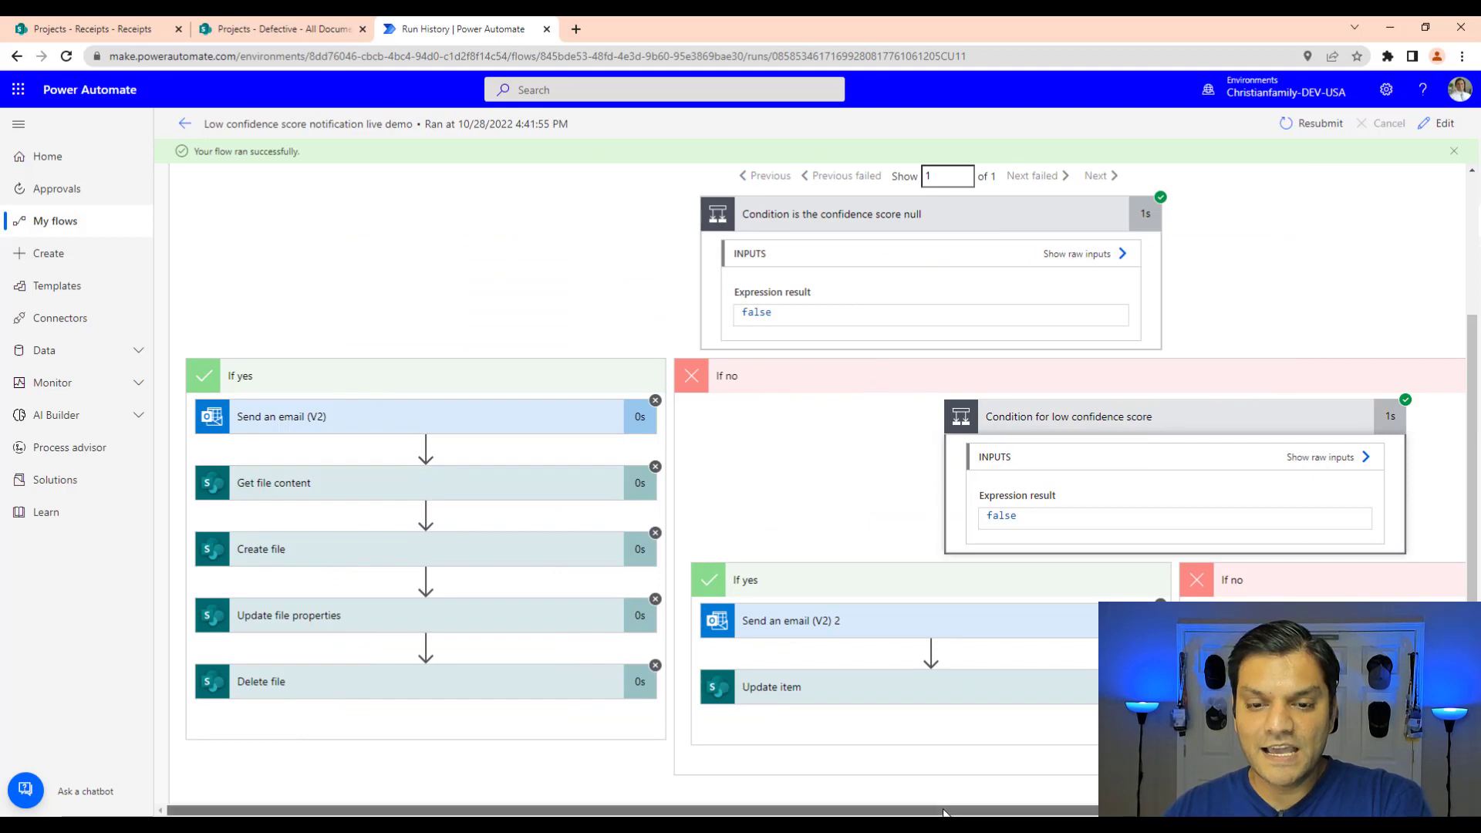
left_click_drag(939, 810, 1134, 810)
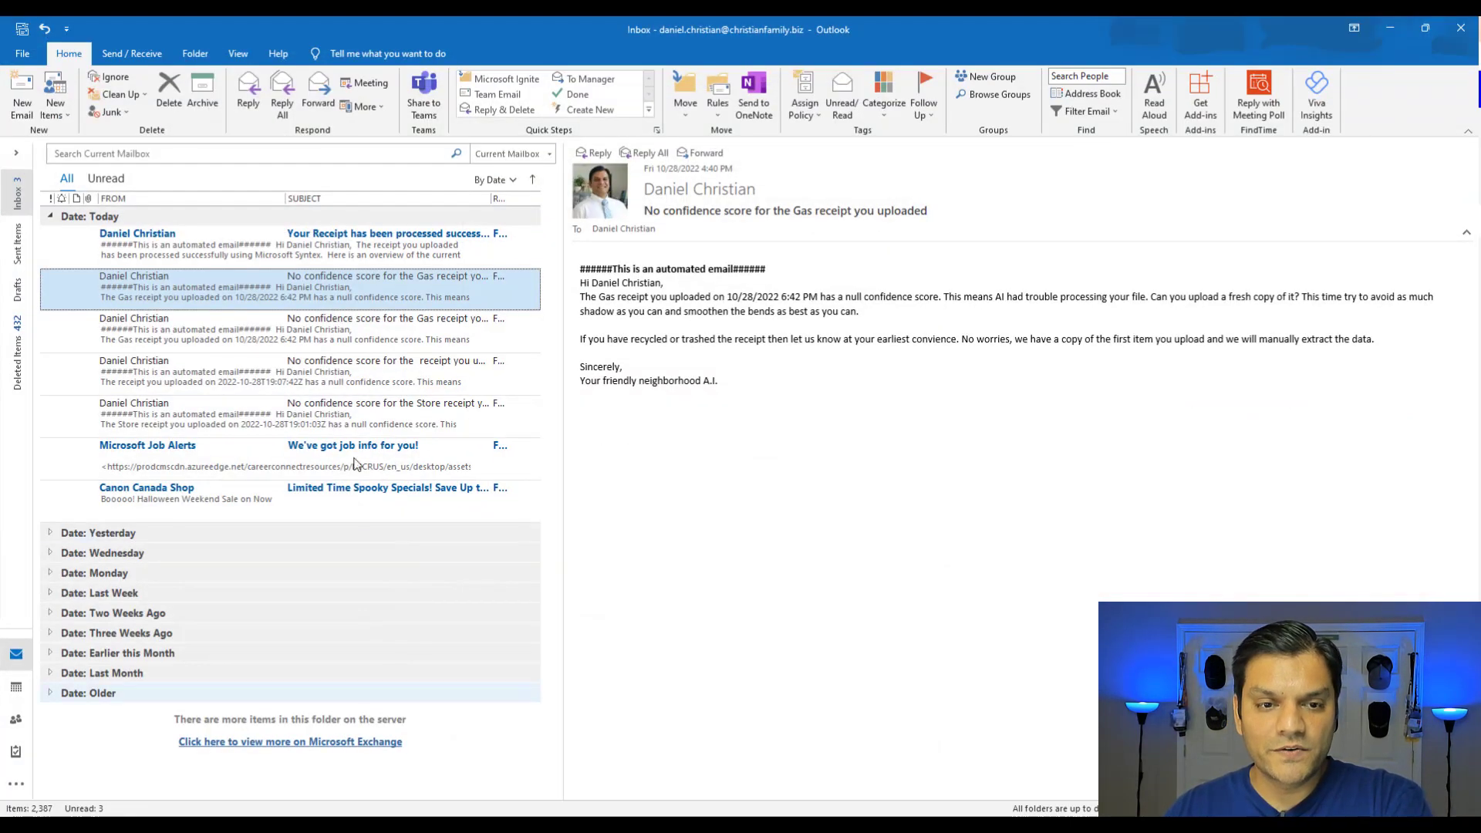
left_click(269, 260)
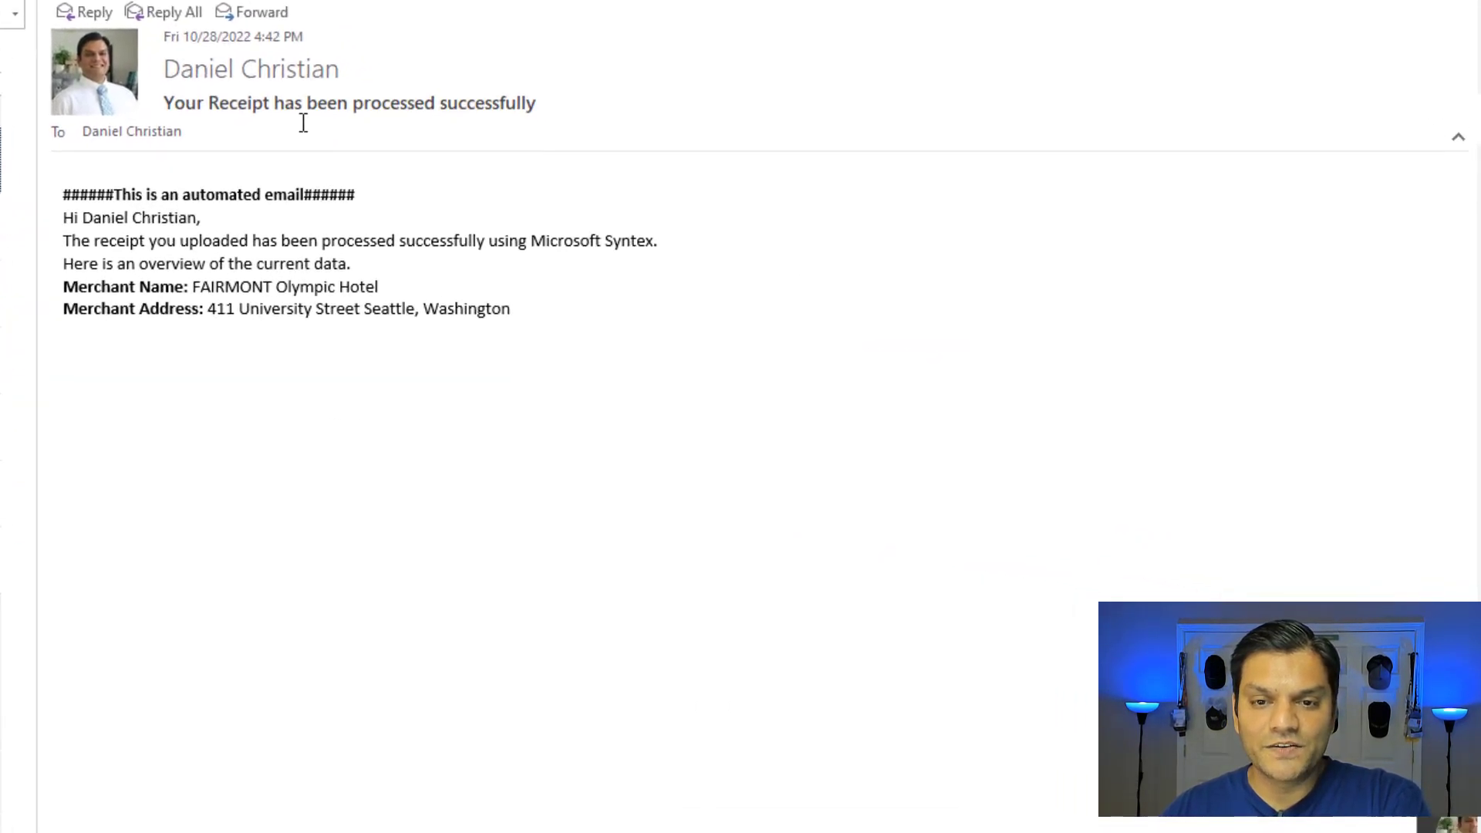